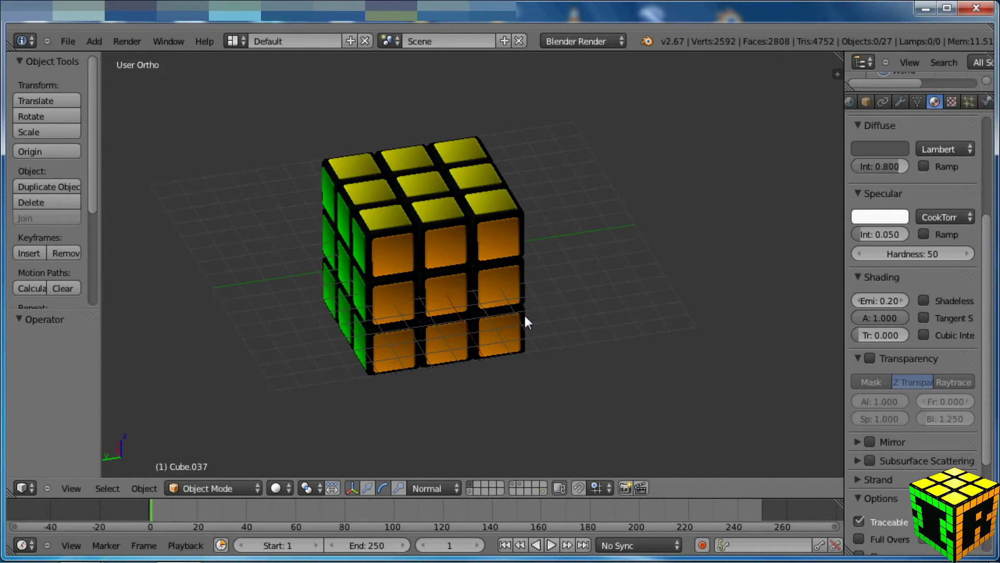
middle_click_drag(525, 321, 476, 220)
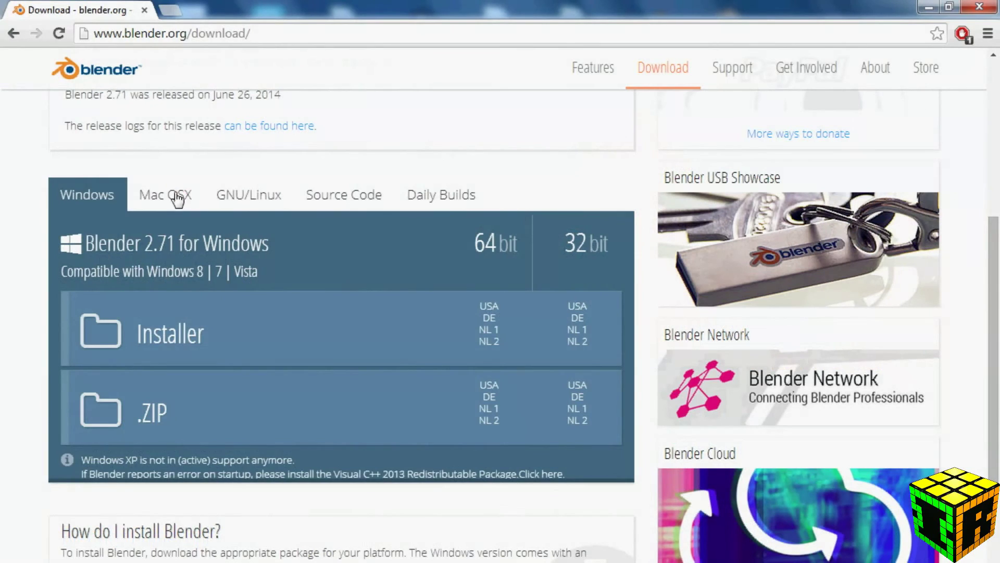
Step: Look through the Mac OSX, GNU/Linux, source code and daily build downloads on Blender's download page
left_click(177, 198)
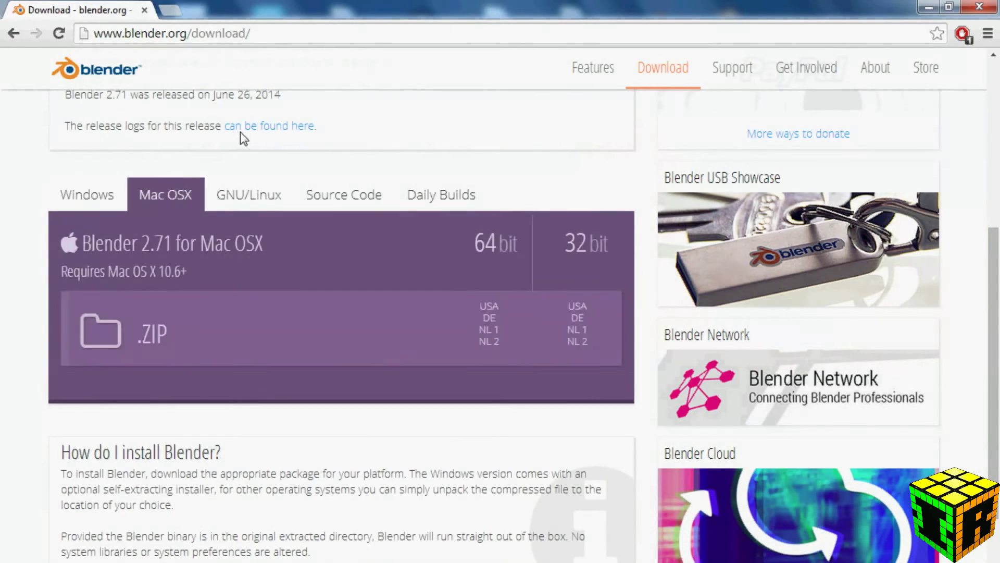
left_click(251, 192)
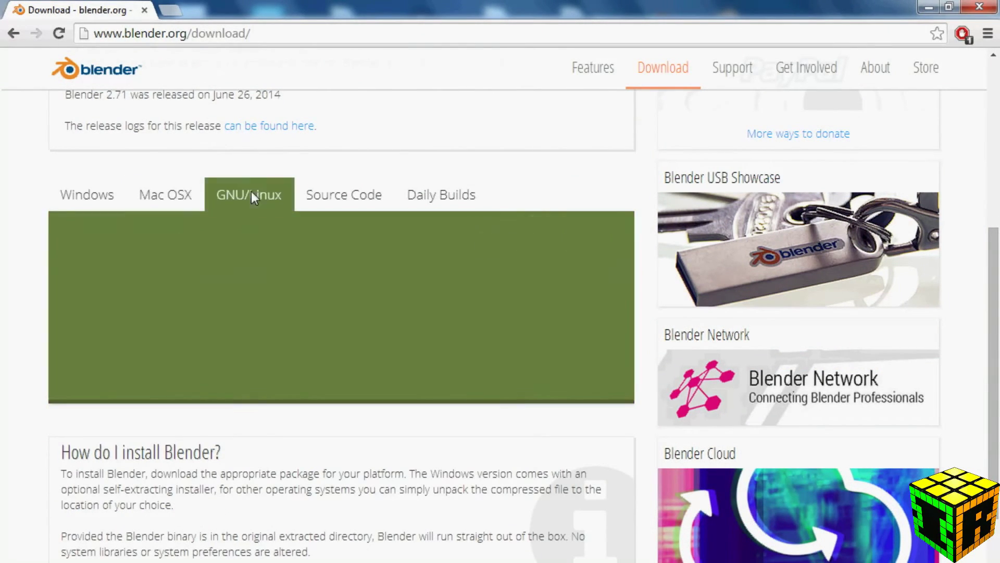
left_click(348, 198)
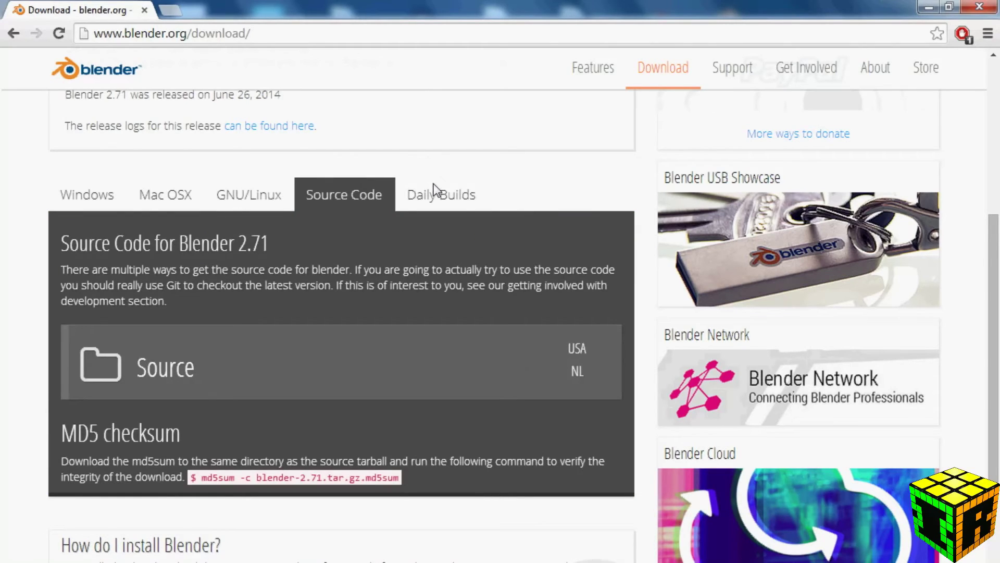
left_click(434, 189)
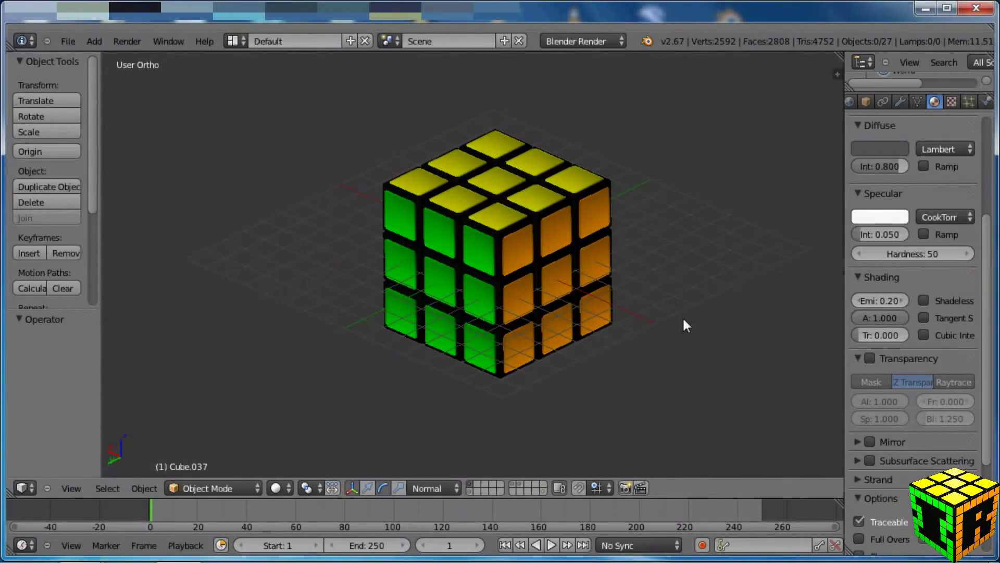
Step: Switch to Blender and examine the finished Rubik's cube model from all sides, including its underside and a close-up
middle_click_drag(683, 321, 618, 320)
middle_click_drag(507, 319, 438, 314)
middle_click_drag(445, 217, 516, 194)
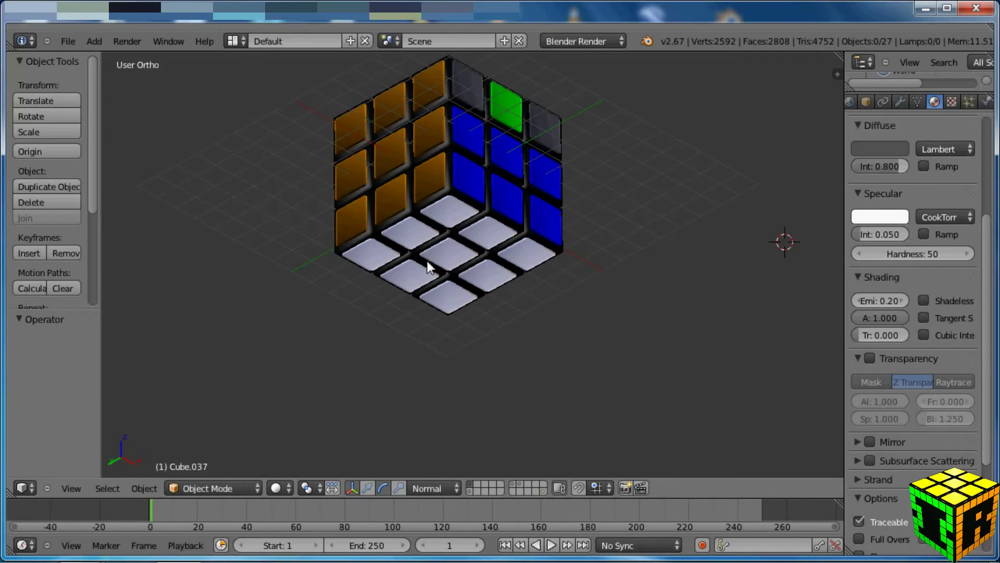
middle_click_drag(366, 203, 396, 292)
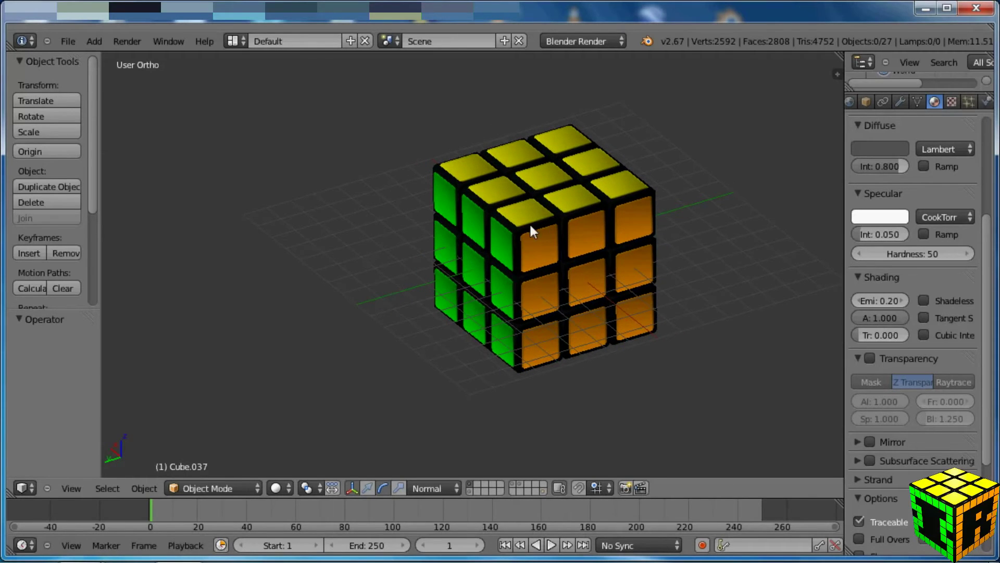
scroll(531, 223, "up", 1)
middle_click_drag(532, 223, 541, 240)
scroll(540, 246, "up", 1)
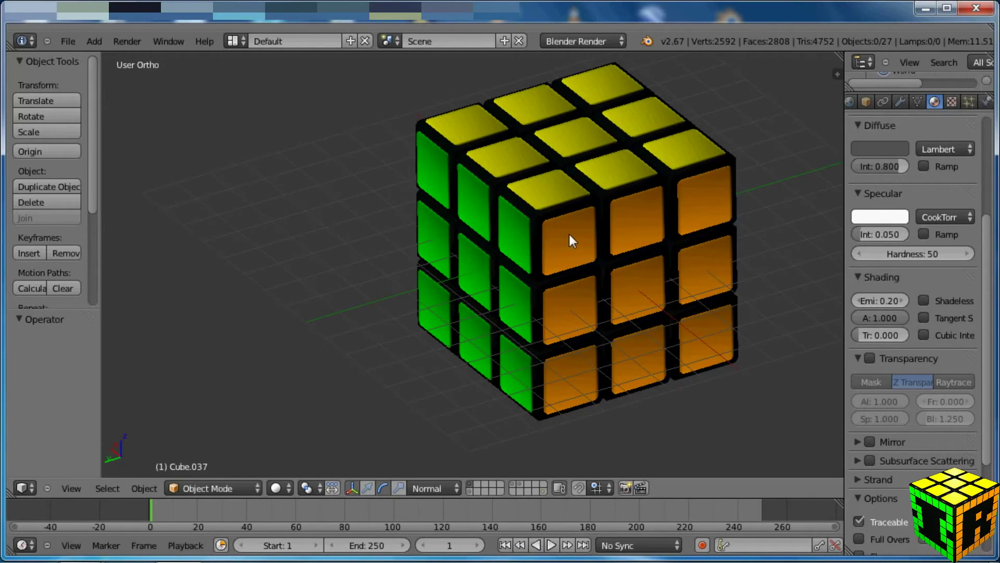
scroll(570, 235, "up", 1)
mouse_move(583, 252)
middle_mouse_down()
mouse_move(520, 277)
mouse_move(587, 269)
middle_mouse_up()
scroll(524, 271, "down", 4)
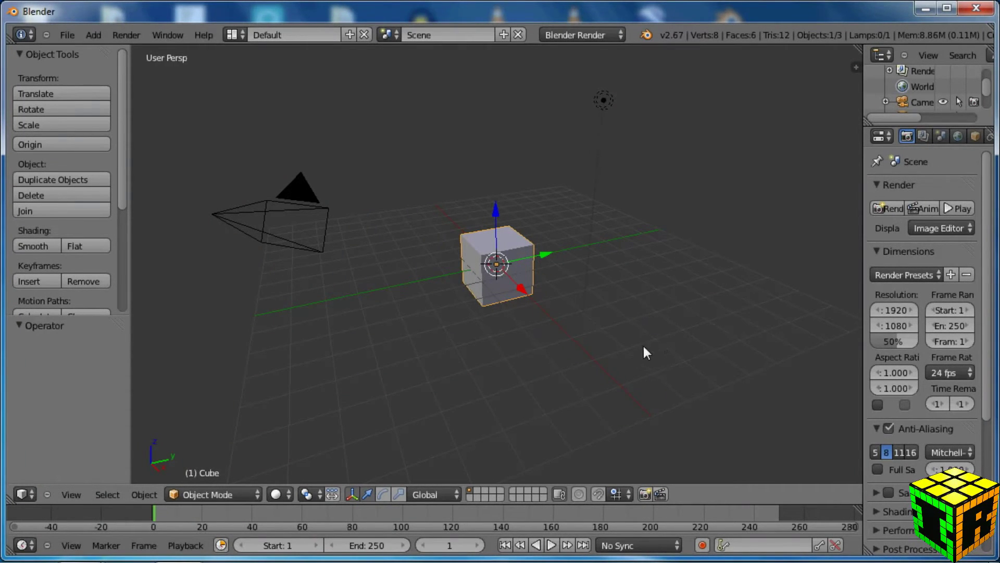
Step: Identify the default scene's objects by selecting the camera, the lamp and finally the cube
middle_click_drag(624, 346, 453, 347)
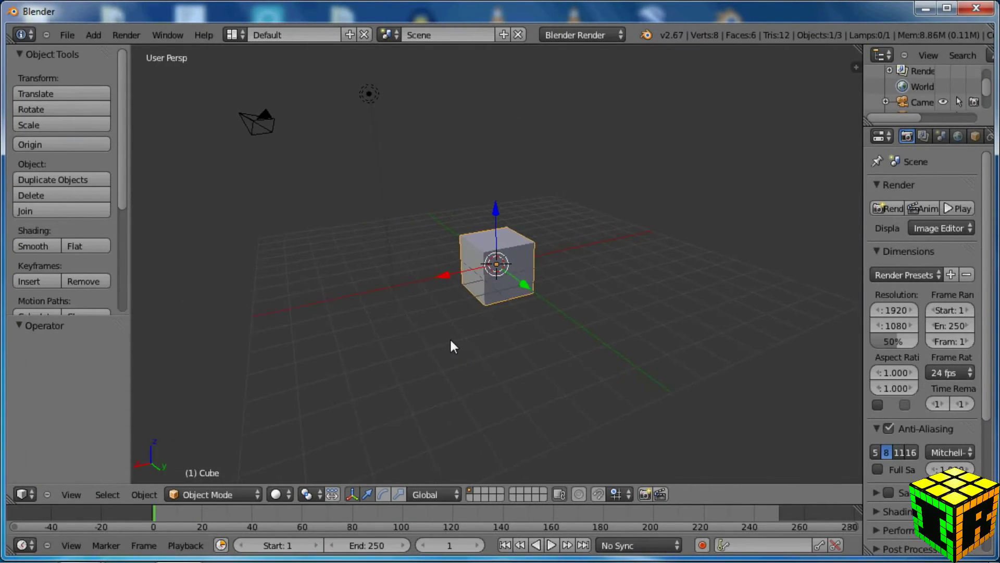
right_click(246, 130)
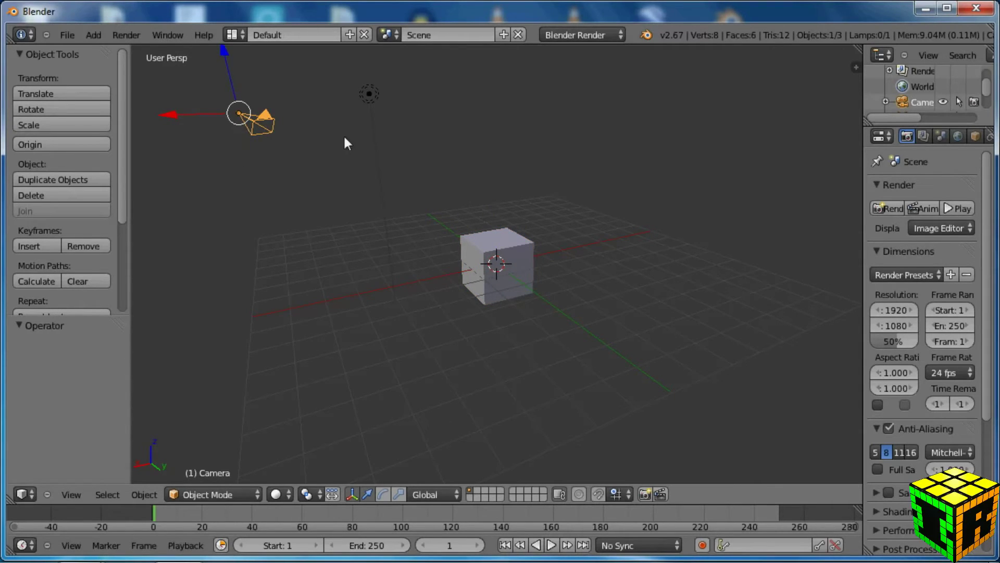
right_click(370, 95)
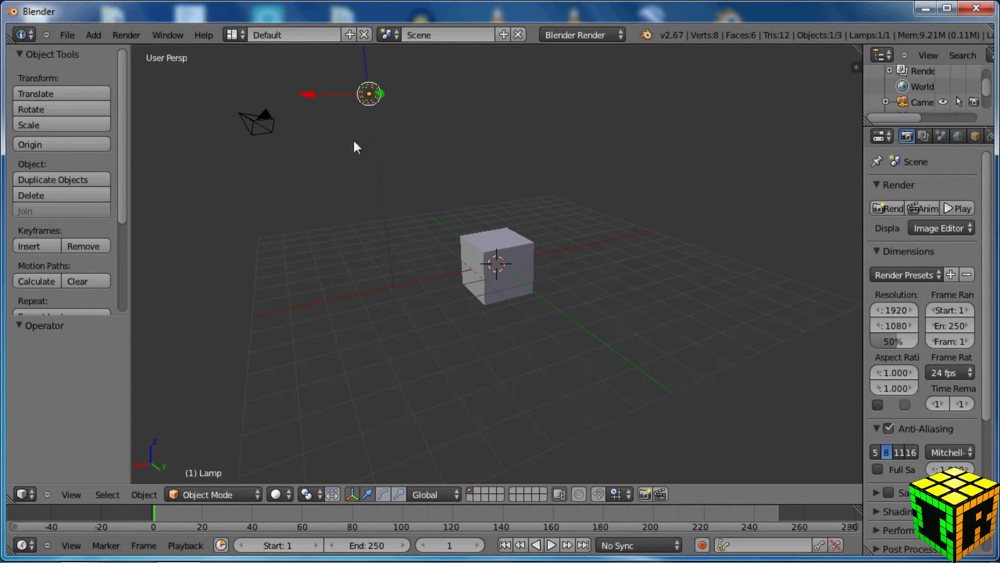
right_click(526, 279)
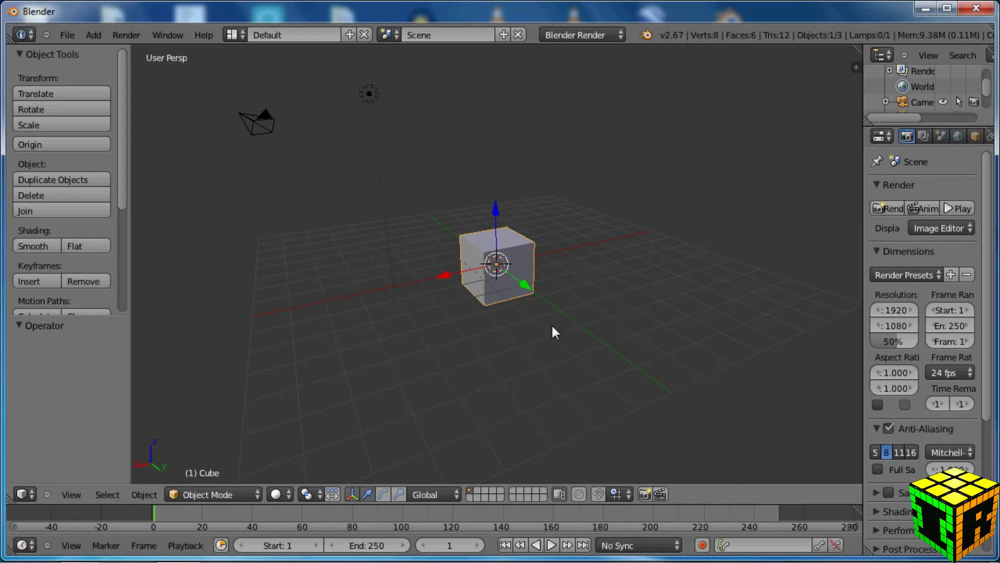
mouse_move(551, 324)
middle_mouse_down()
mouse_move(506, 326)
mouse_move(557, 328)
middle_mouse_up()
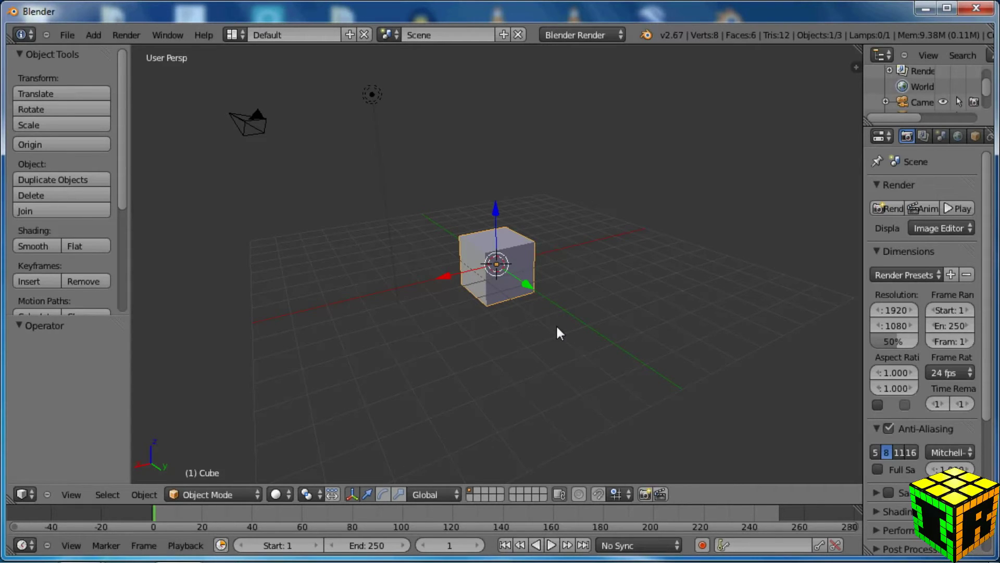
Step: Switch the 3D view of the default scene from perspective to orthographic projection
key("KP_5")
key("KP_5")
key("KP_5")
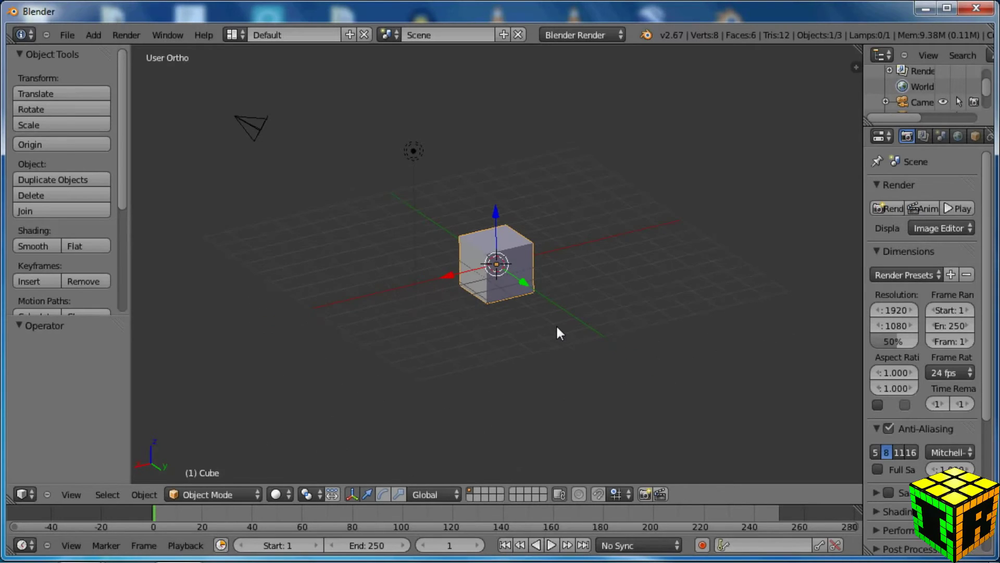
mouse_move(557, 327)
middle_mouse_down()
mouse_move(529, 317)
mouse_move(562, 324)
middle_mouse_up()
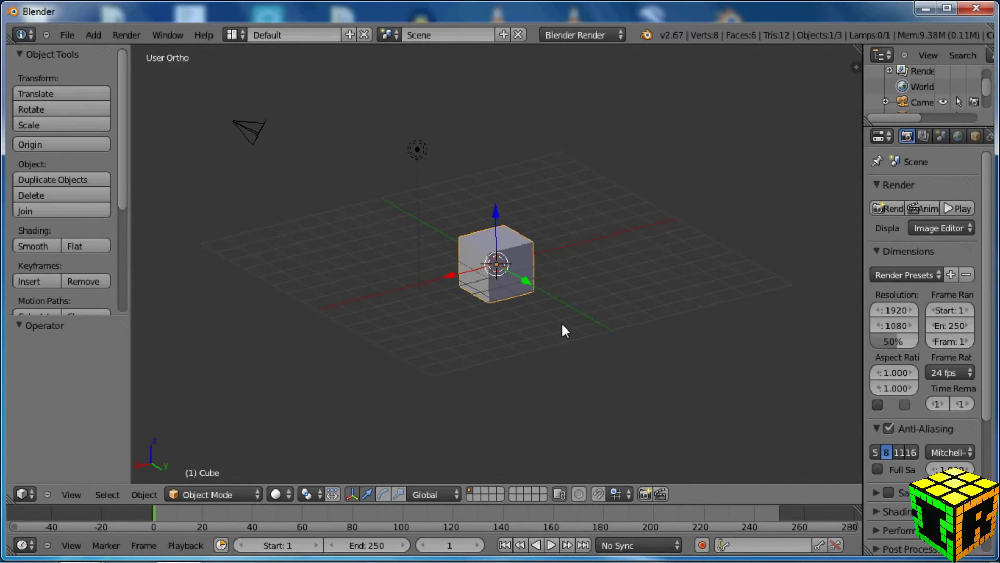
Step: View the cube from the front, side and top, comparing perspective and orthographic projection in the top view
key("KP_1")
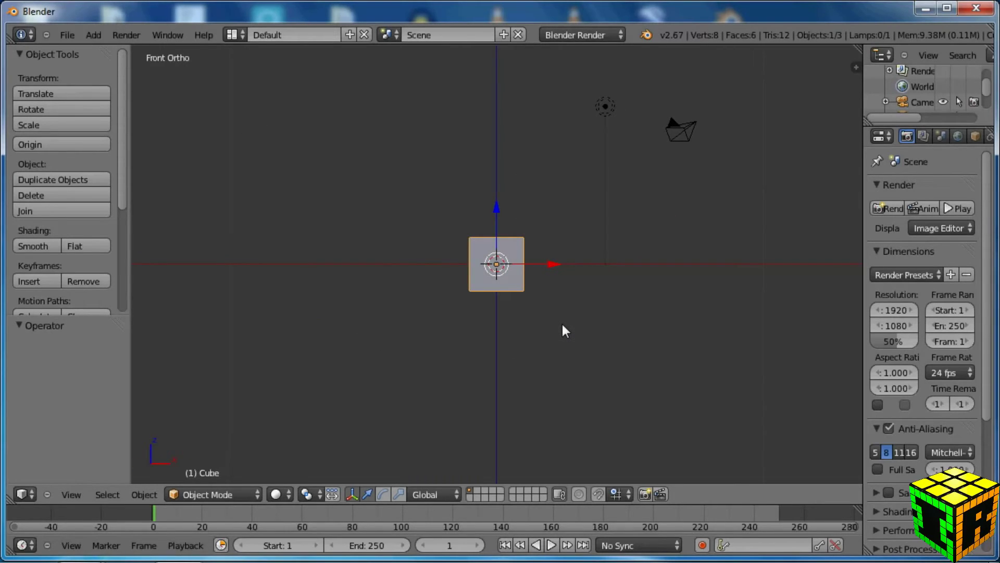
key("KP_3")
key("KP_7")
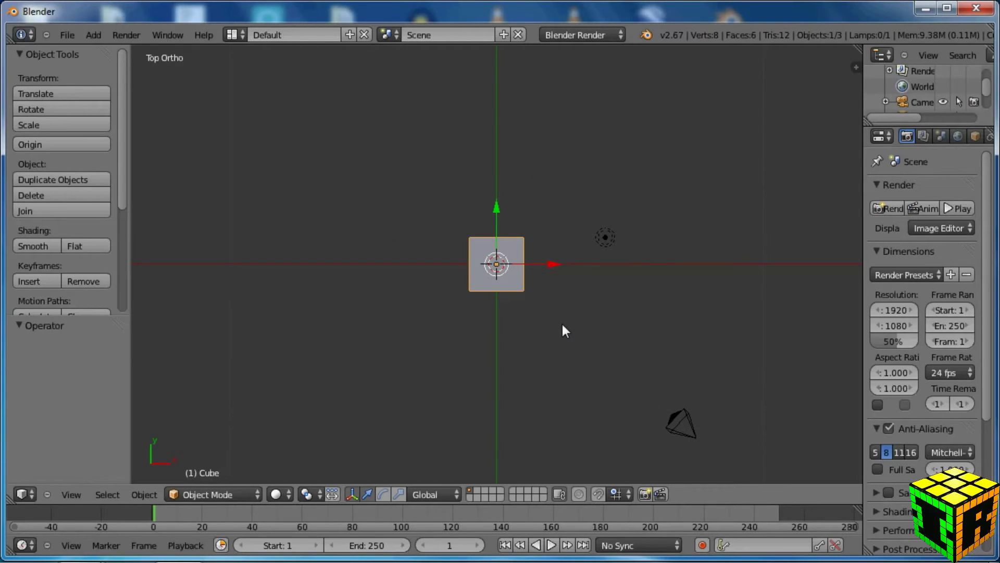
key("KP_5")
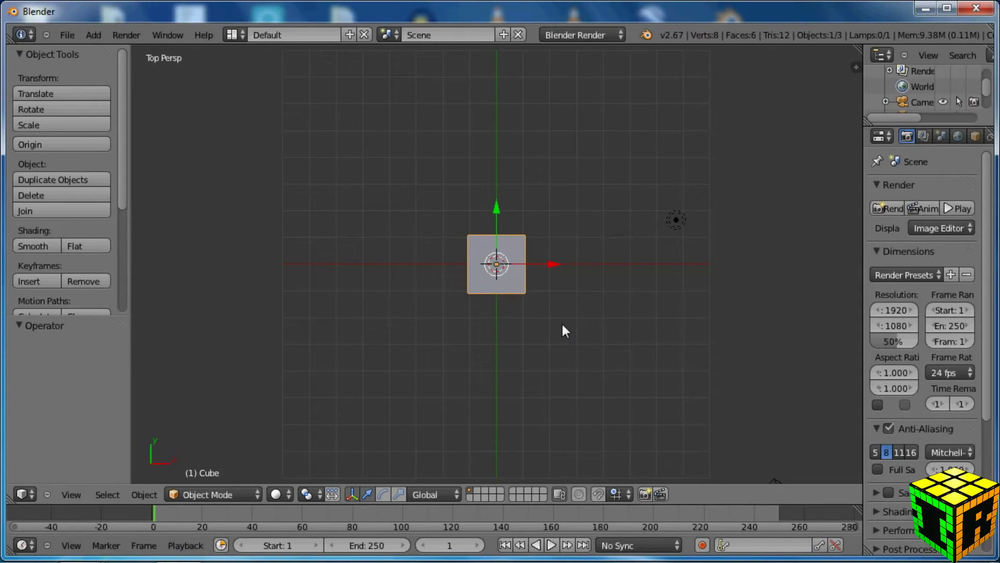
key("KP_5")
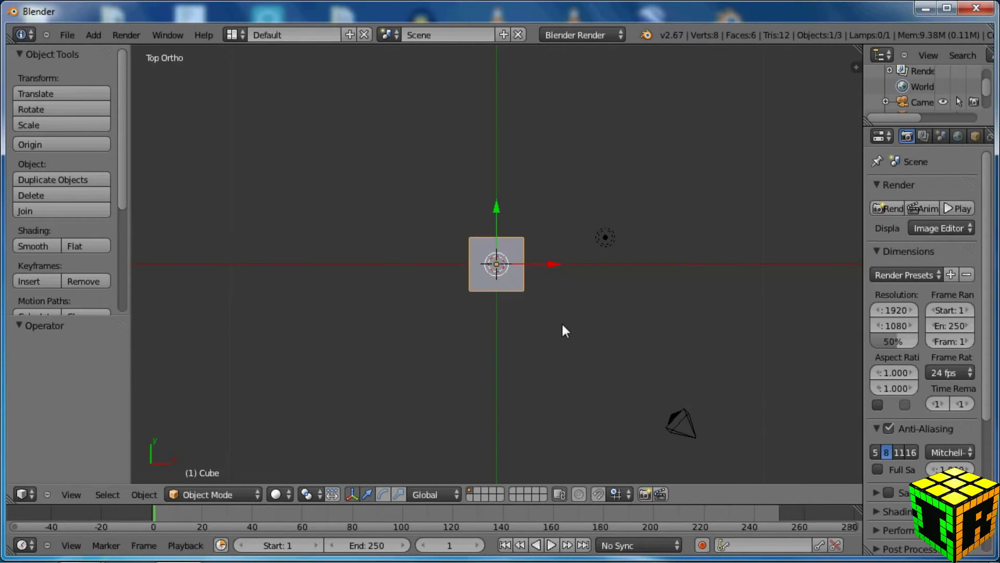
middle_click_drag(563, 326, 286, 242)
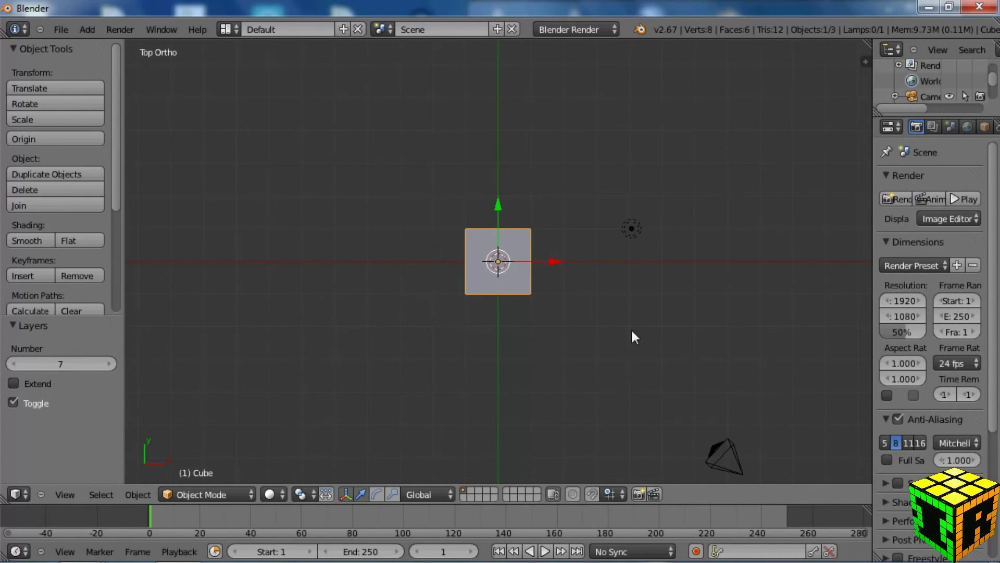
Step: Move the lamp to layer 11, the first layer of the lower row
right_click(631, 229)
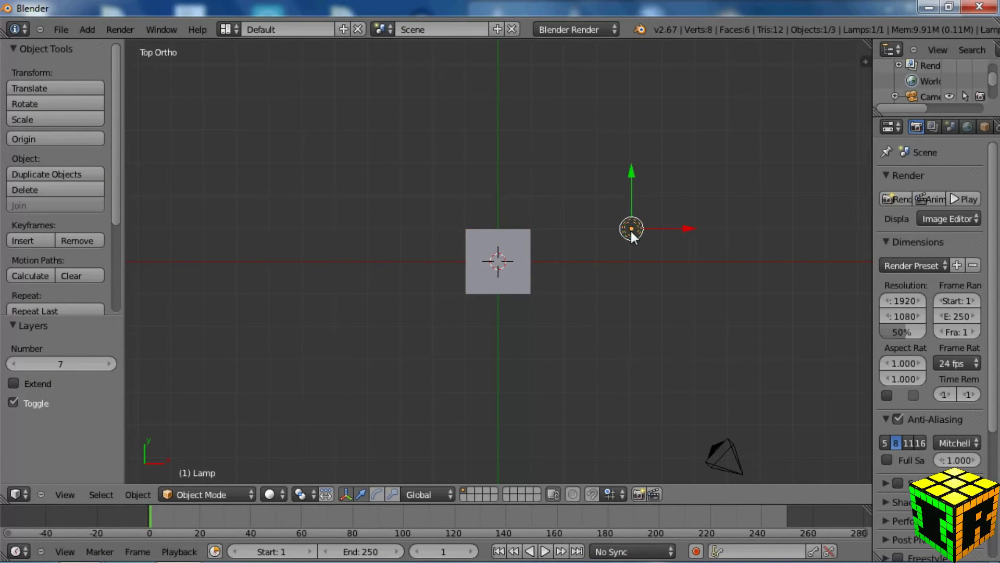
key("m")
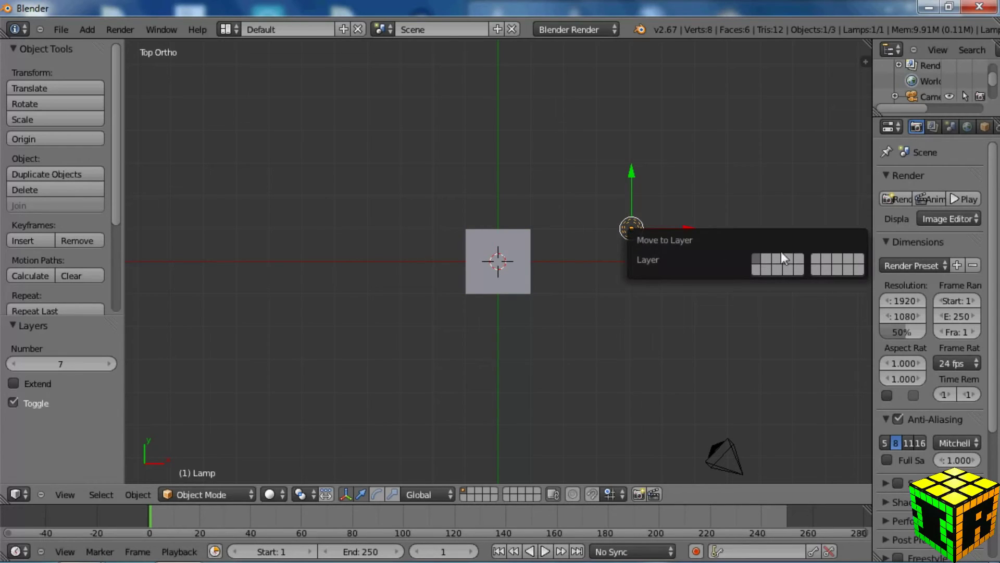
left_click(755, 270)
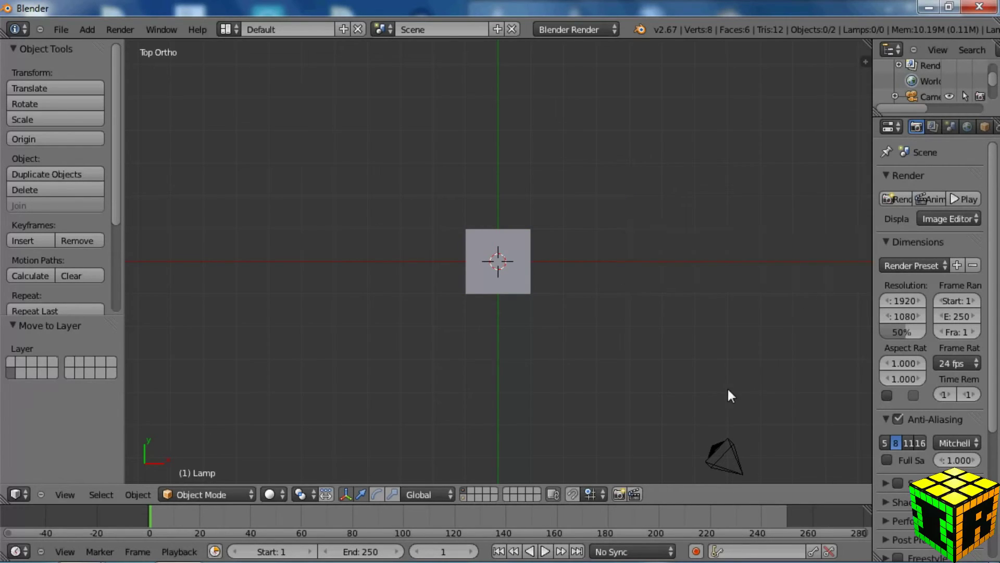
Step: Move the camera to layer 12 and display layers 11 and 12 in turn to check their contents
right_click(724, 451)
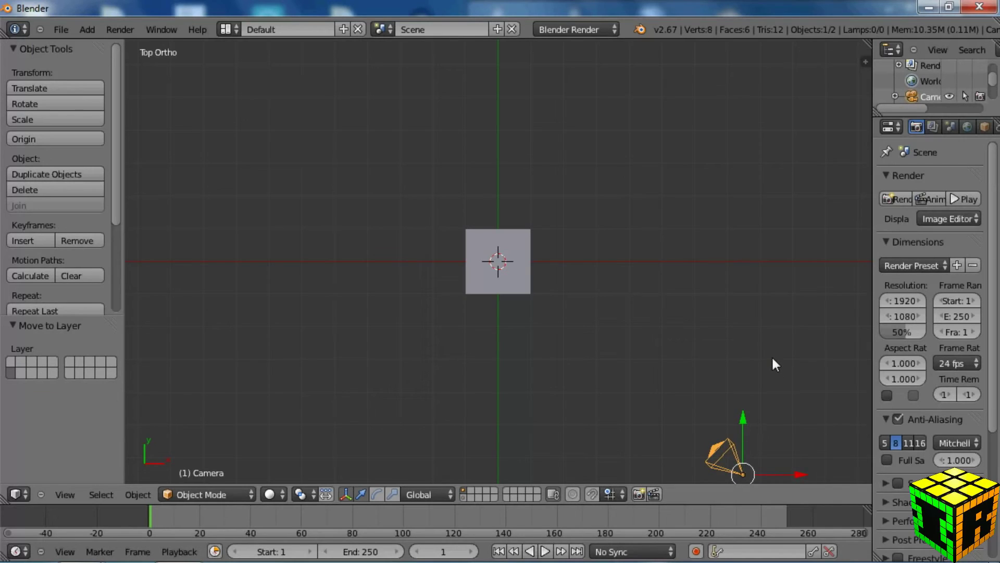
key("m")
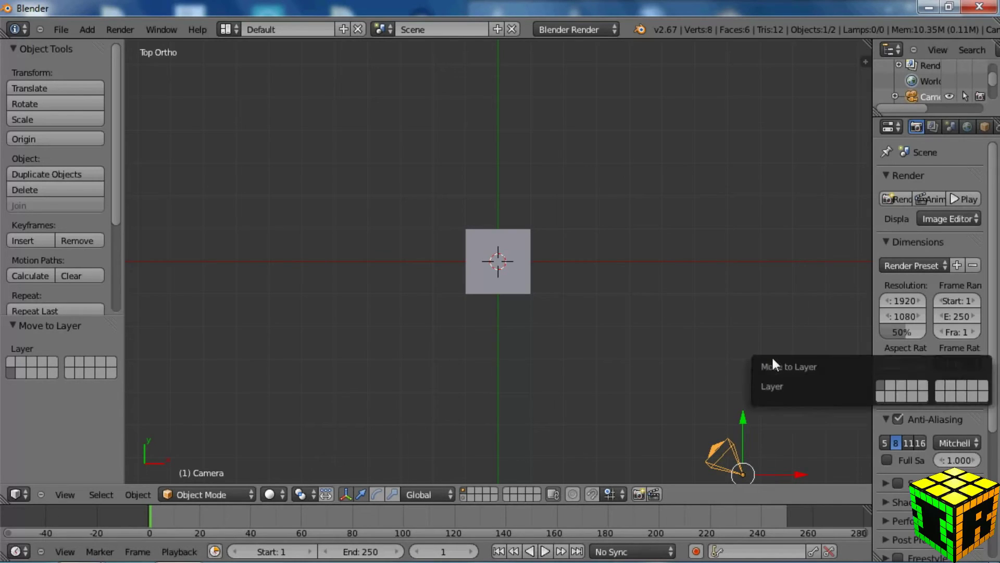
left_click(893, 397)
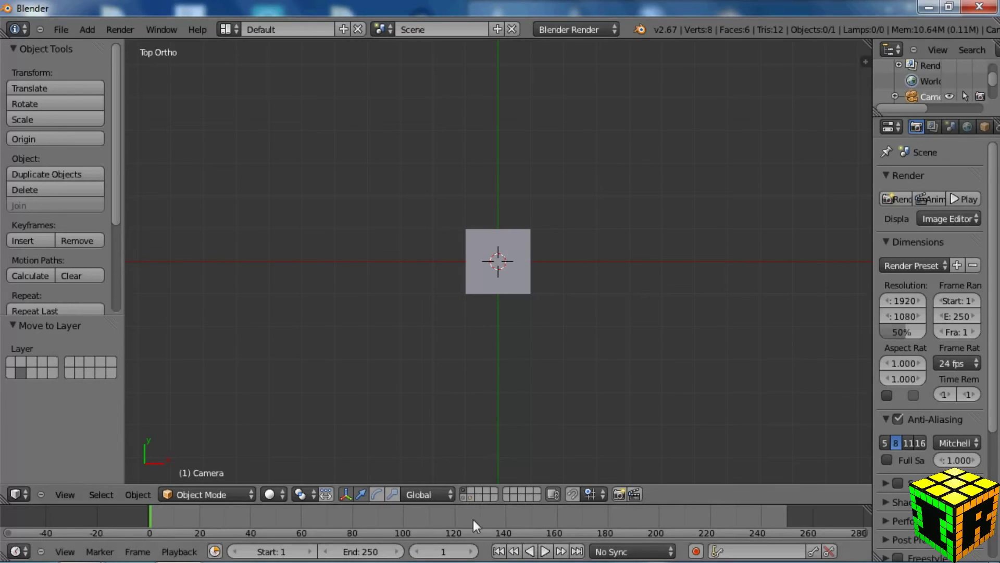
left_click(463, 500)
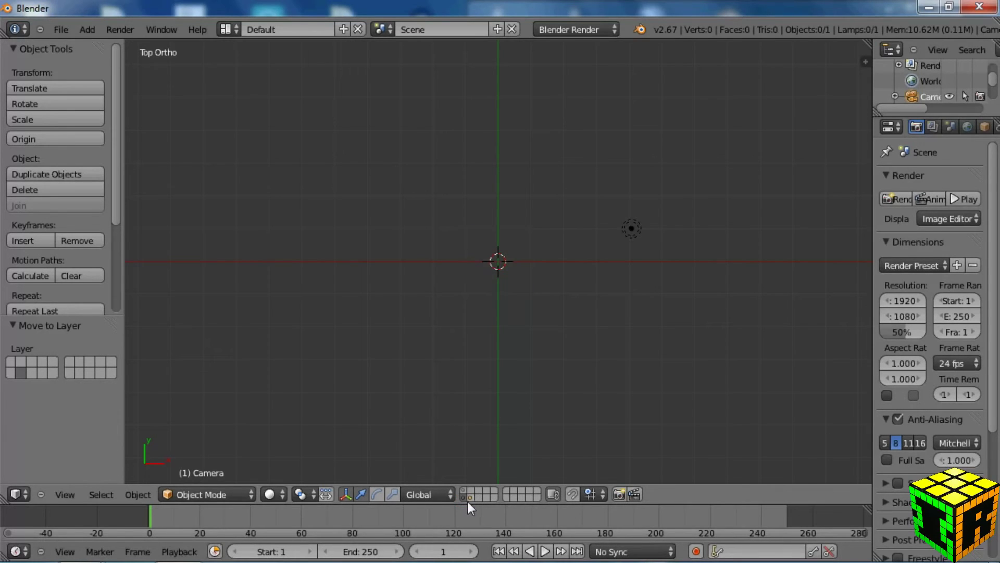
left_click(471, 500)
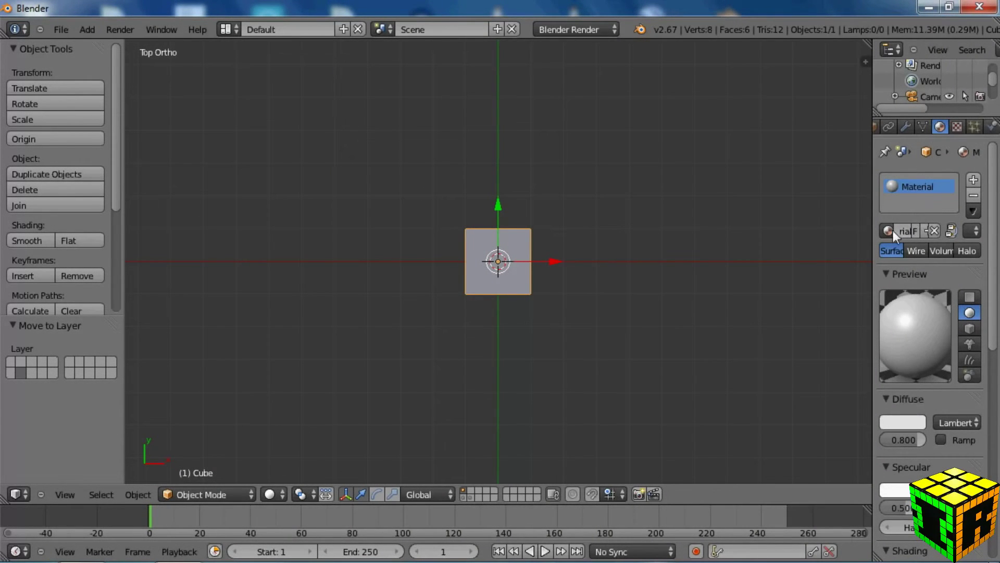
Step: Rename the cube's material to Negro and darken its diffuse color to near black
left_click(888, 231)
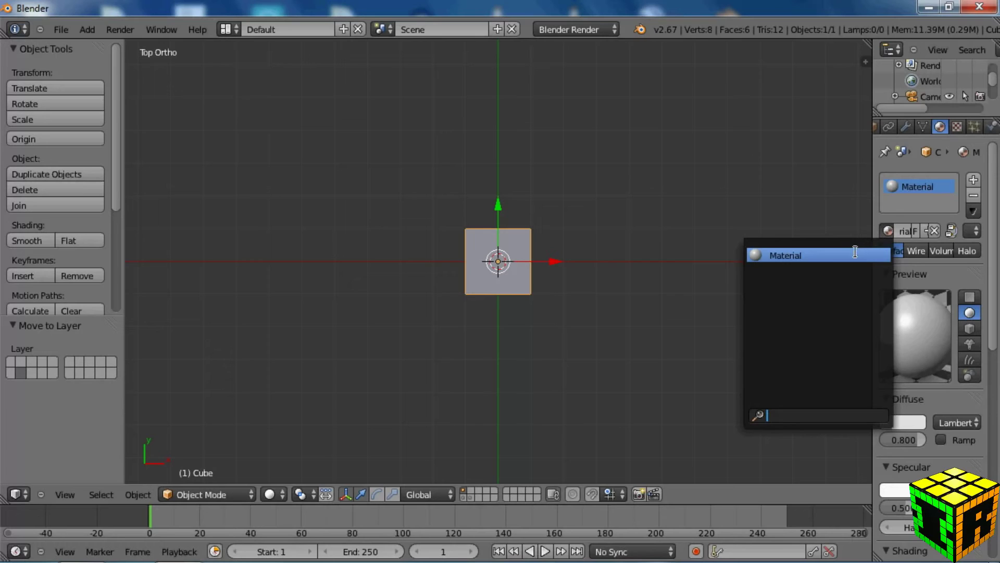
left_click(889, 230)
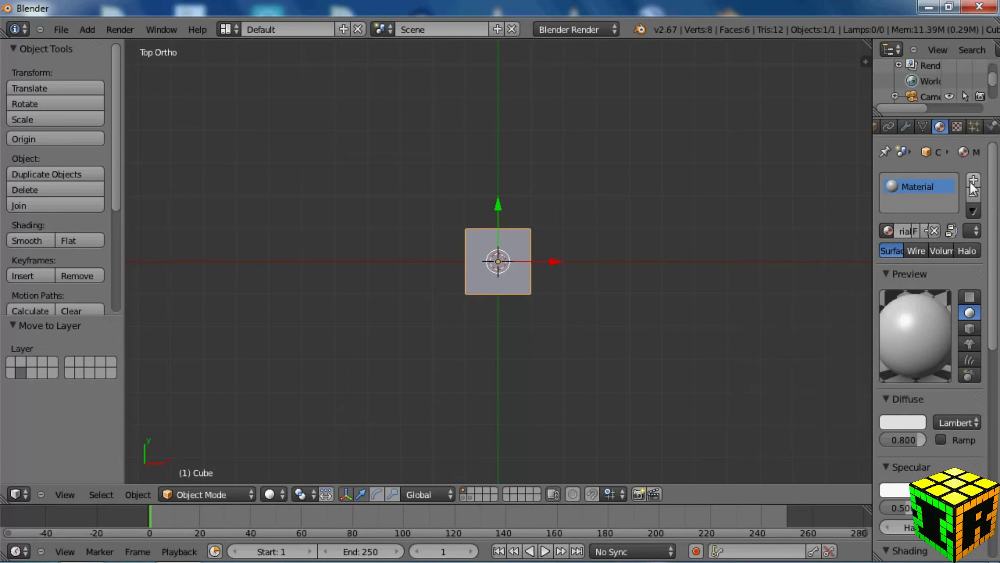
left_click(901, 233)
key("Return")
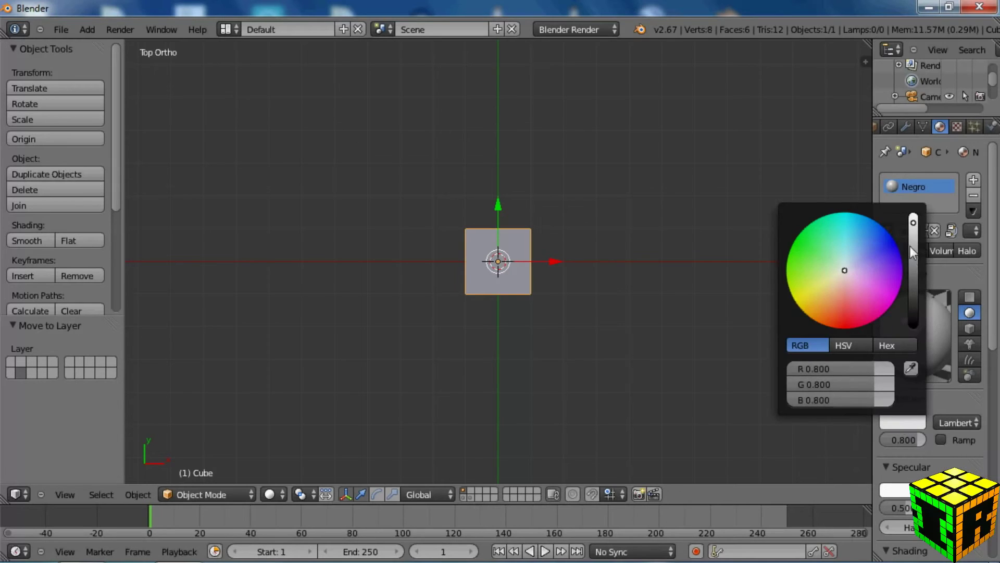
left_click_drag(915, 221, 921, 312)
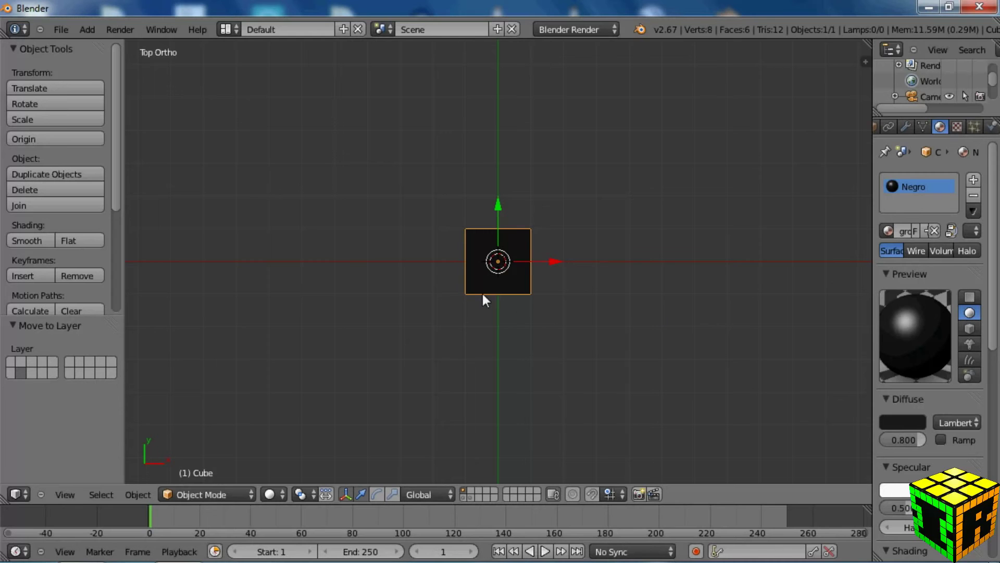
middle_click_drag(482, 293, 517, 262)
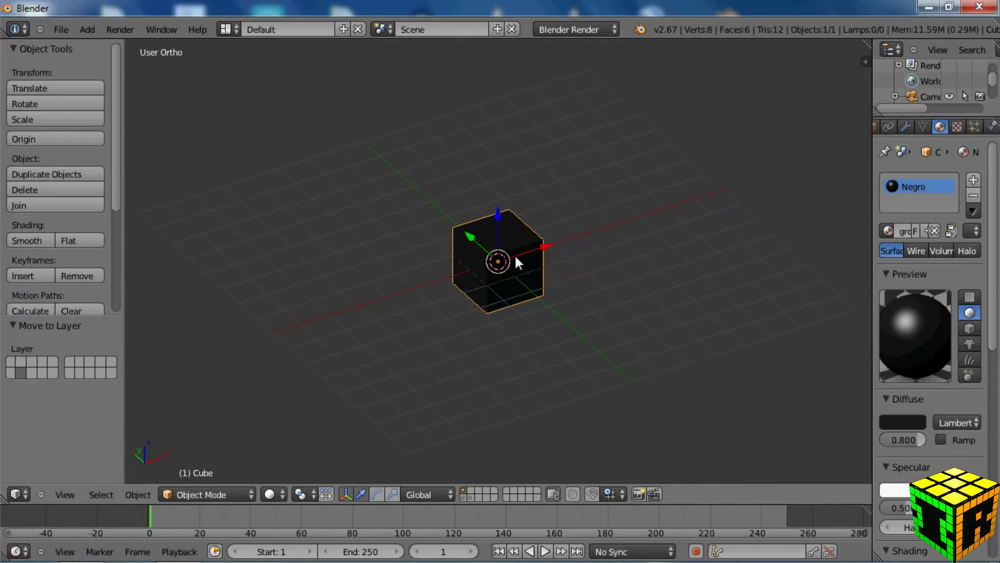
scroll(516, 257, "up", 6)
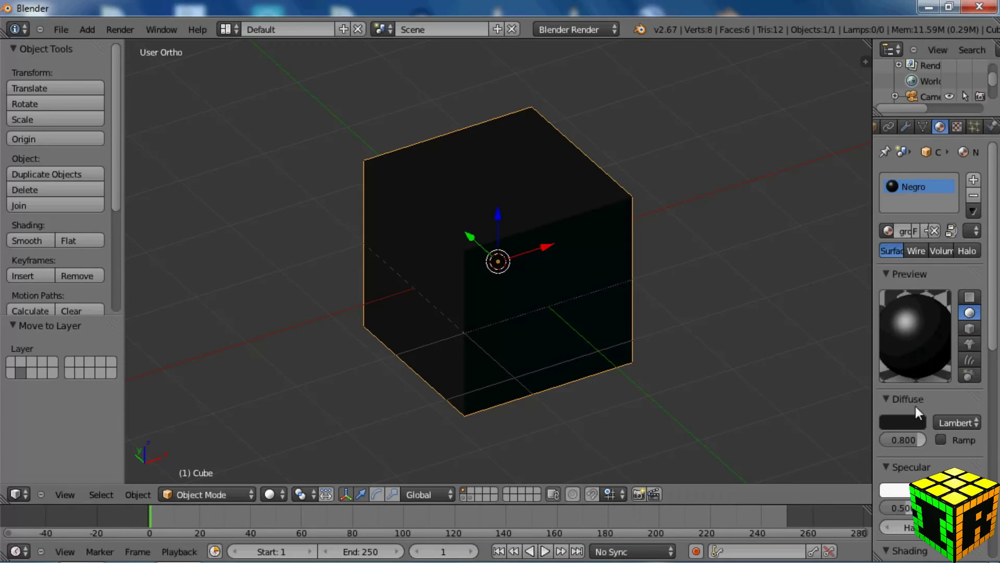
Step: Lighten the Negro material's diffuse color from near black to a medium gray
left_click(905, 421)
left_click_drag(915, 312, 918, 278)
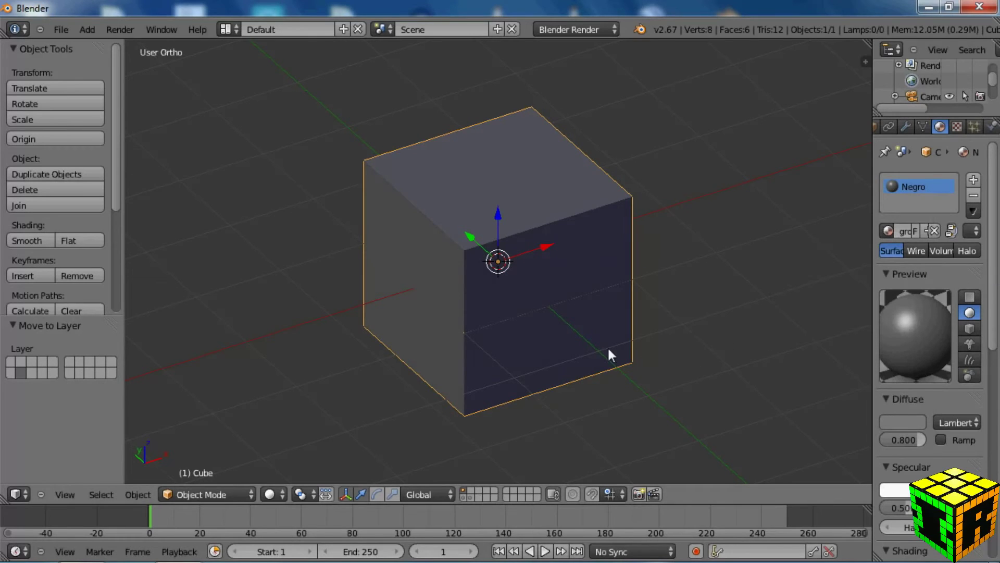
middle_click_drag(609, 349, 734, 329)
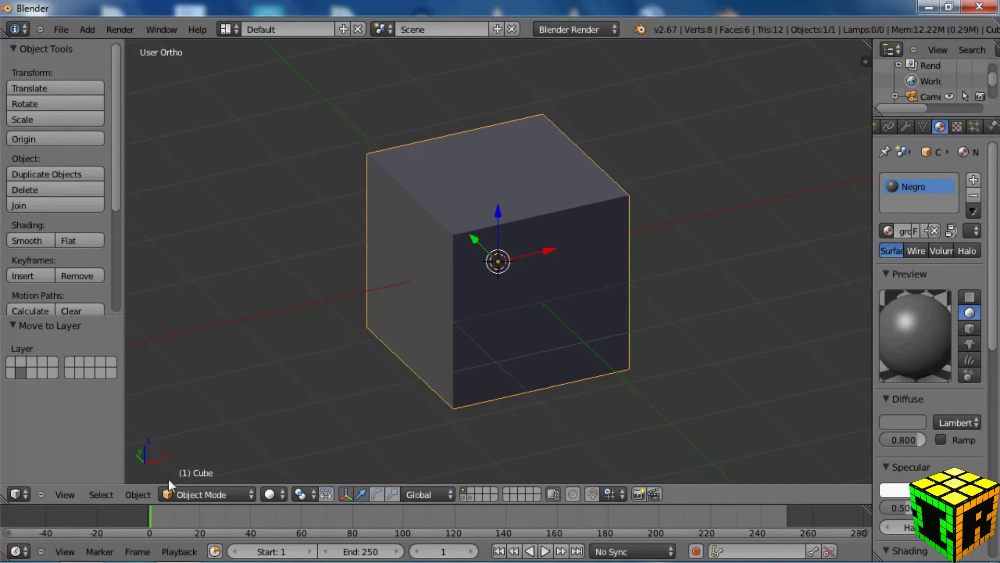
Step: Switch the cube to Edit Mode, try picking single vertices, and select the four vertices of its front face
left_click(207, 498)
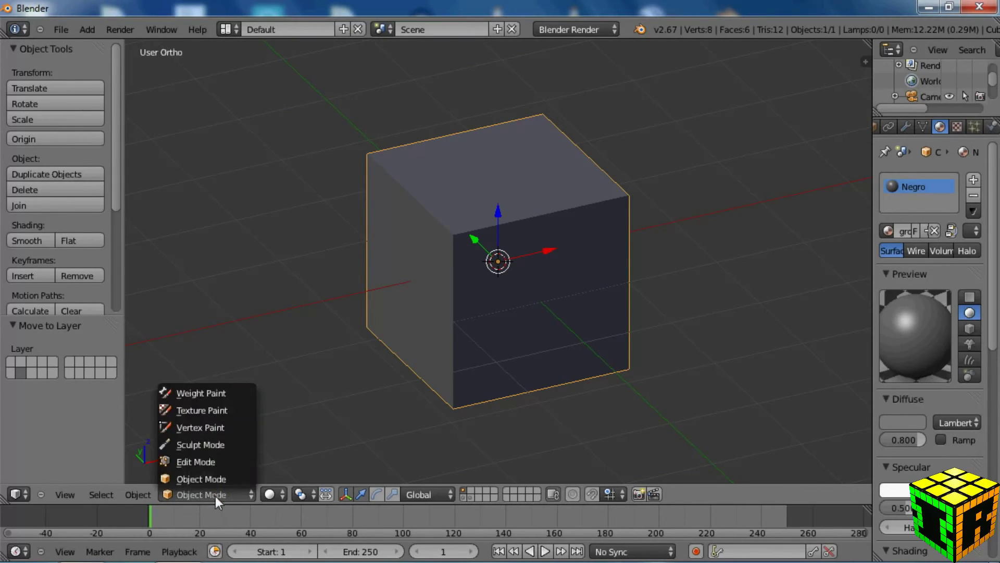
left_click(198, 463)
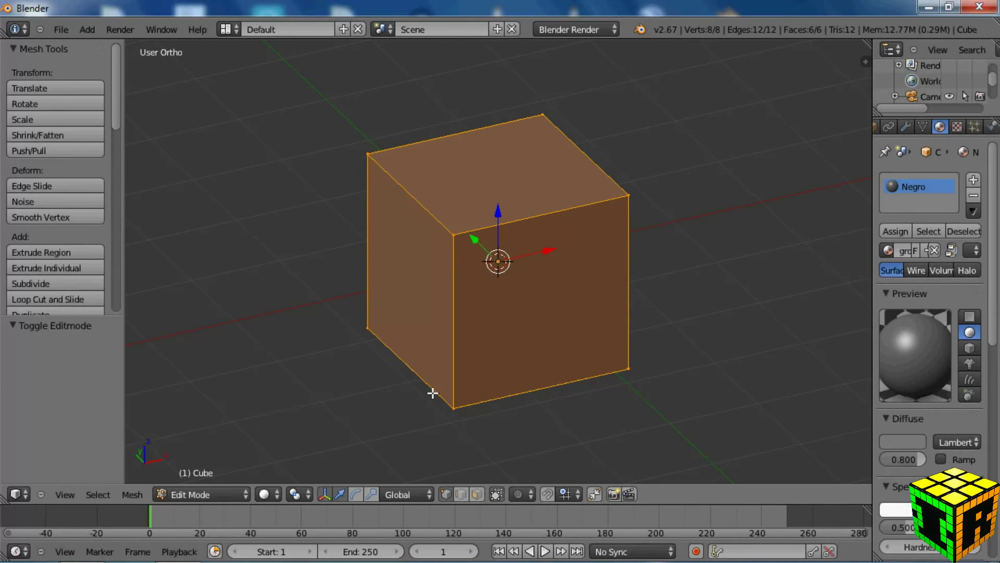
right_click(453, 407)
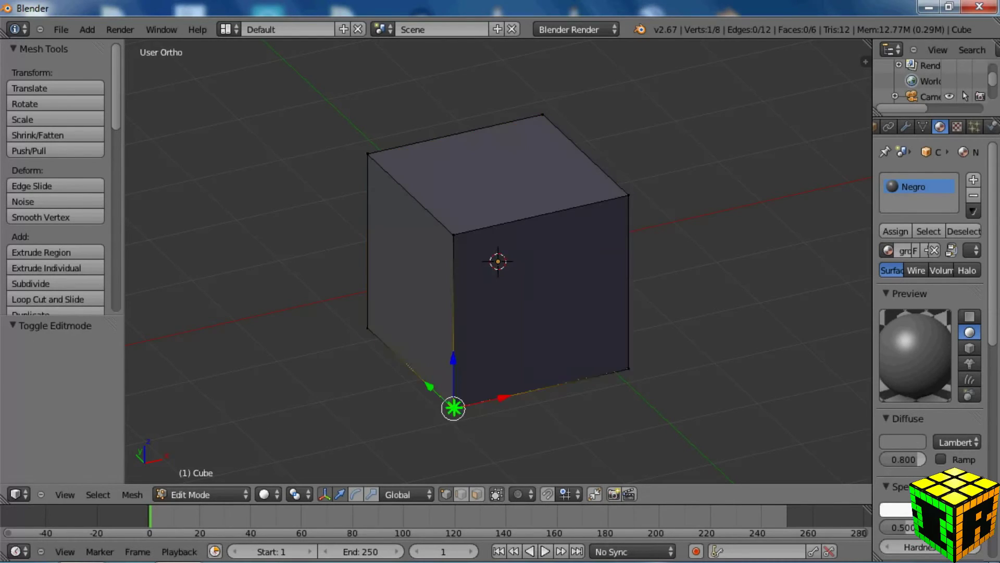
right_click(457, 241)
right_click(611, 202)
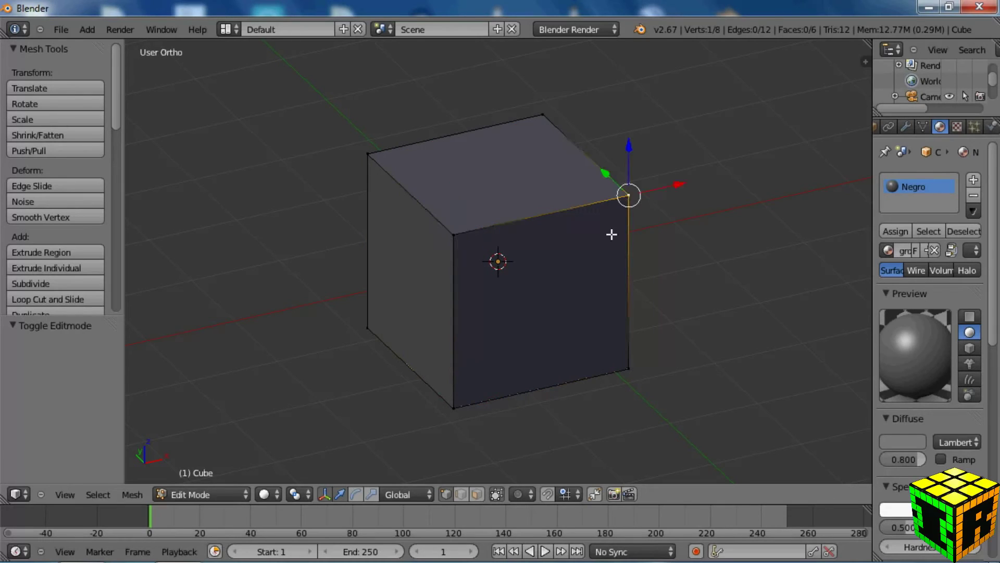
right_click(625, 367, "shift")
right_click(456, 401, "shift")
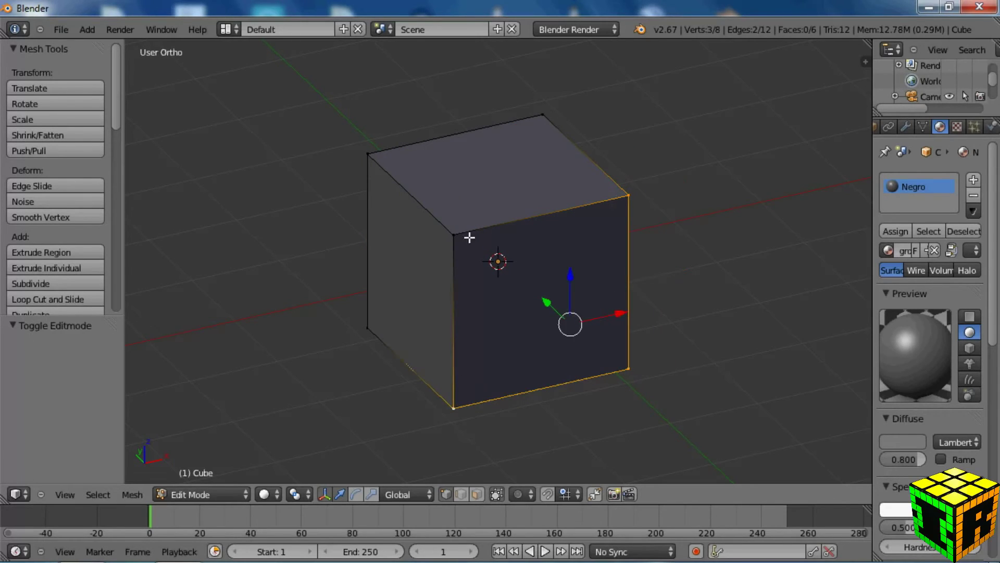
right_click(458, 235, "shift")
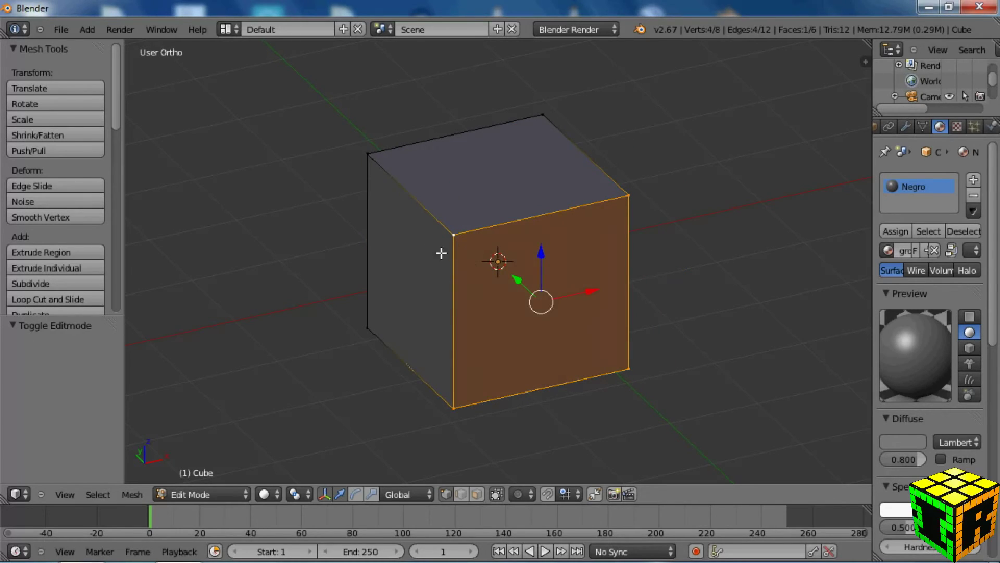
Step: Select the cube's whole mesh and bevel all its edges with an offset of 0.050
key("a")
key("a")
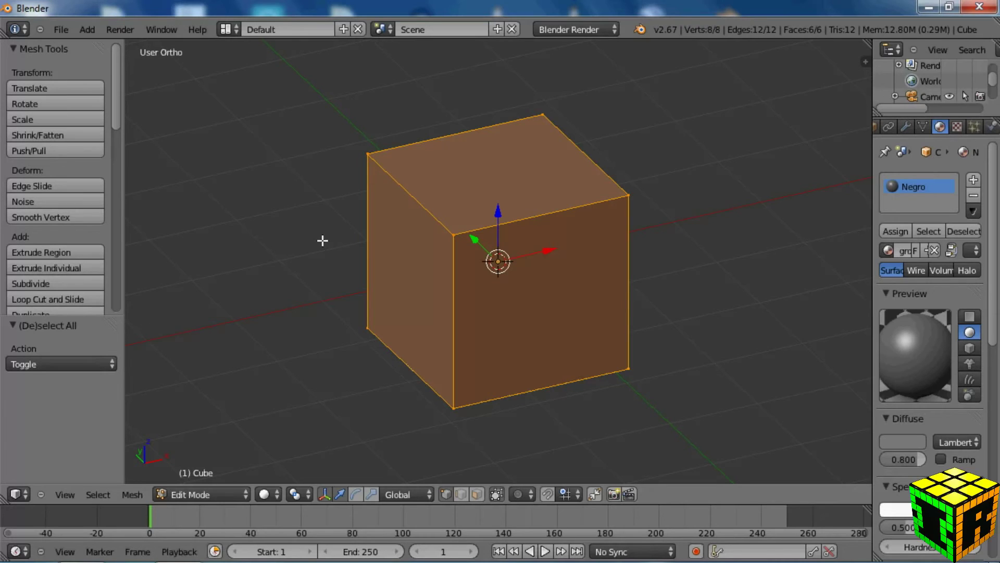
key("w")
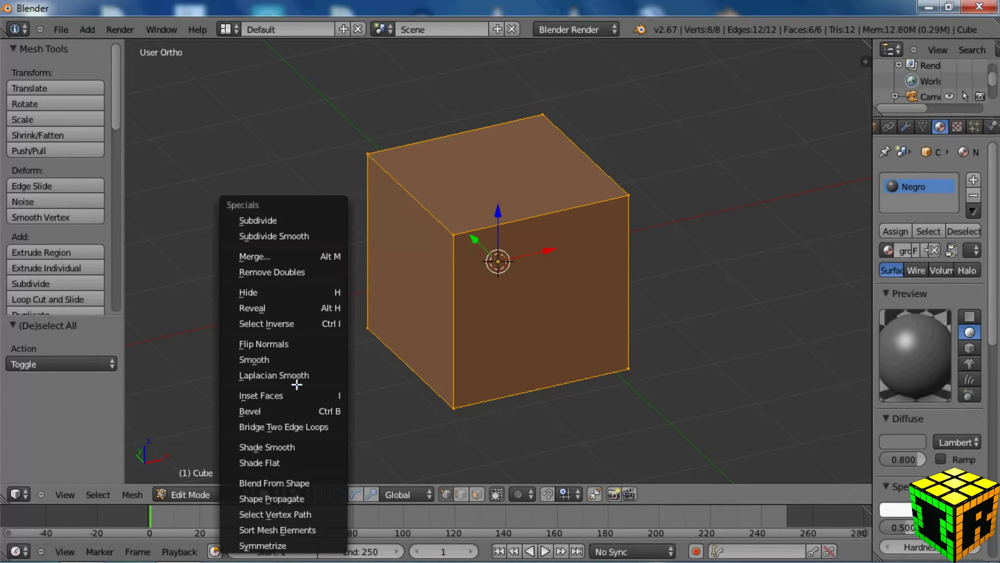
left_click(292, 411)
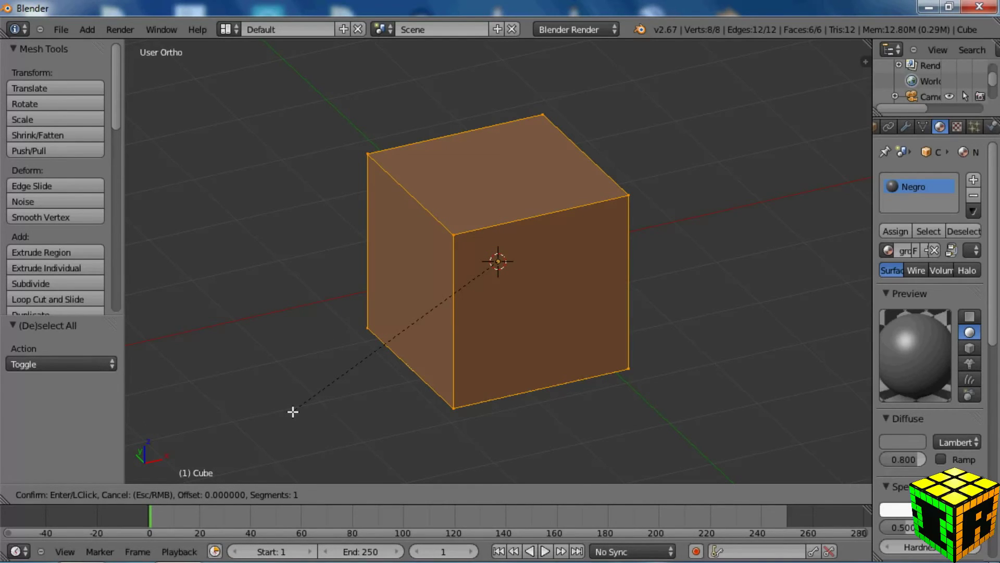
left_click(292, 412)
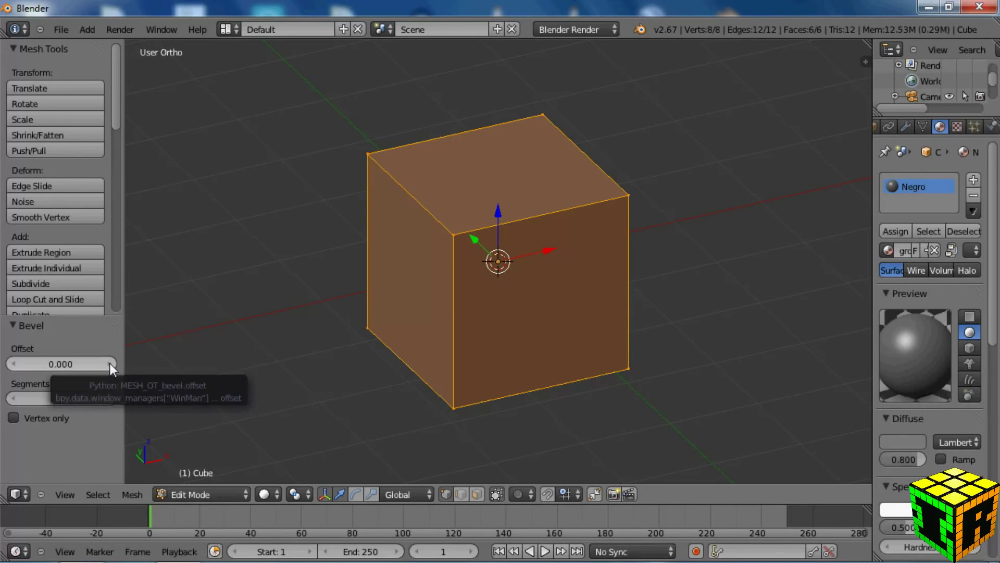
scroll(399, 266, "up", 4)
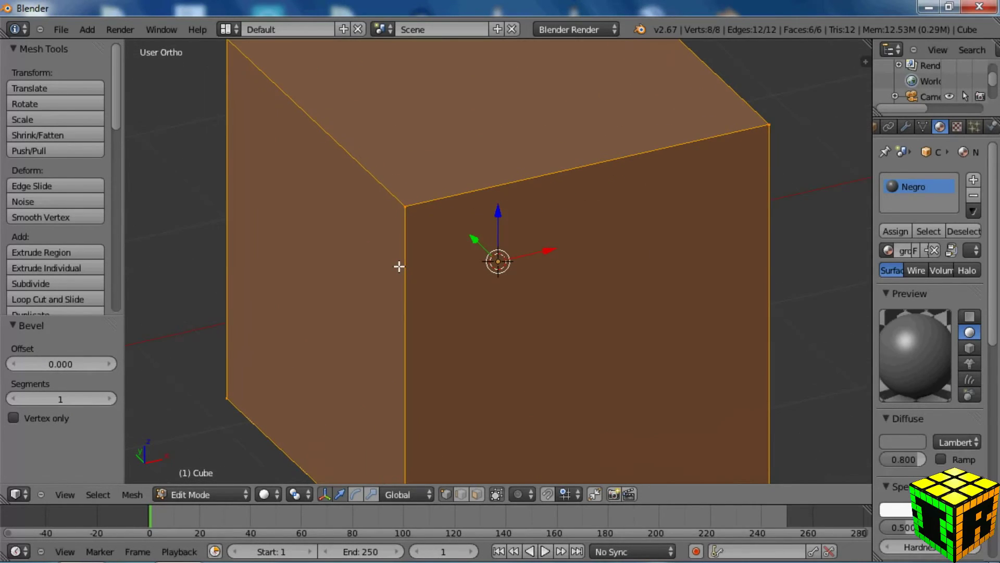
scroll(399, 266, "up", 1)
middle_click_drag(335, 282, 353, 289)
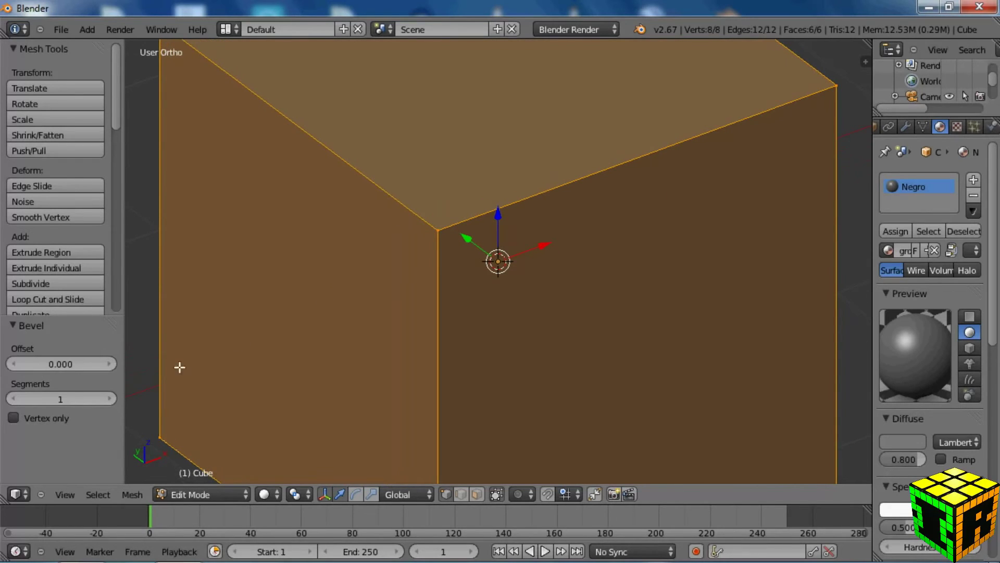
left_click(108, 367)
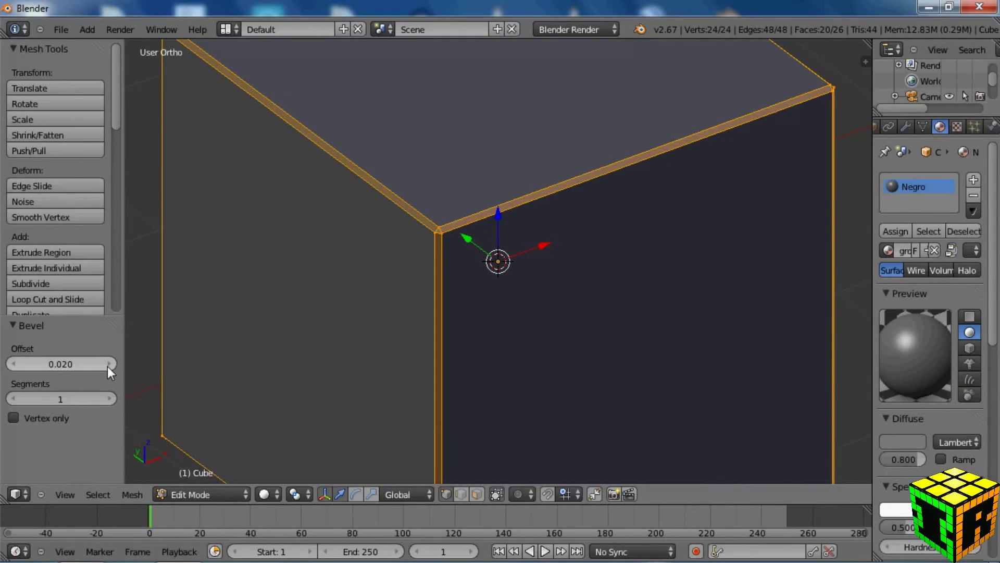
left_click(107, 367)
left_click(108, 367)
left_click(107, 366)
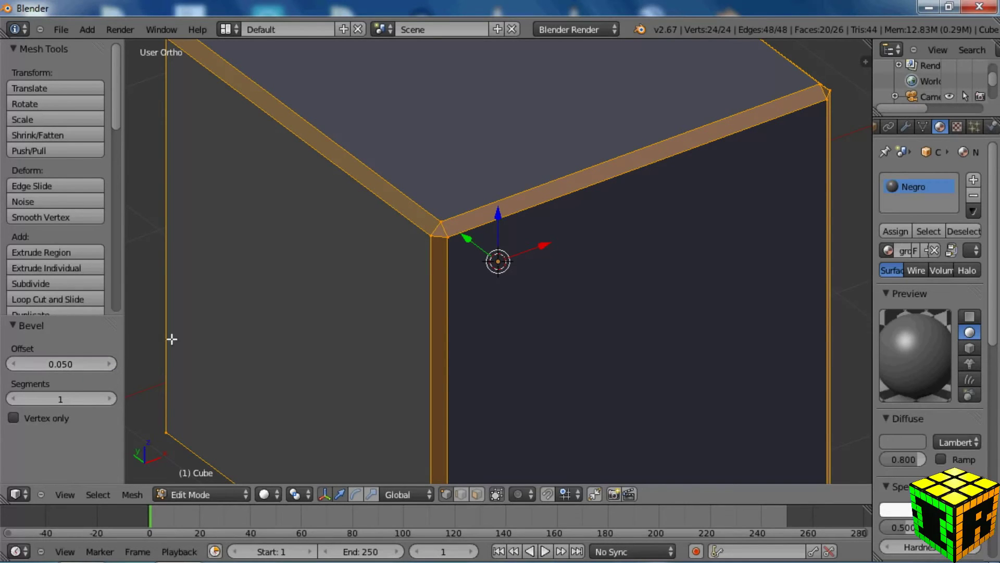
Step: Set the bevel to 5 segments to round the cube's edges
middle_click_drag(271, 347, 302, 333)
scroll(358, 308, "down", 2)
middle_click_drag(357, 308, 380, 311)
scroll(381, 311, "up", 3)
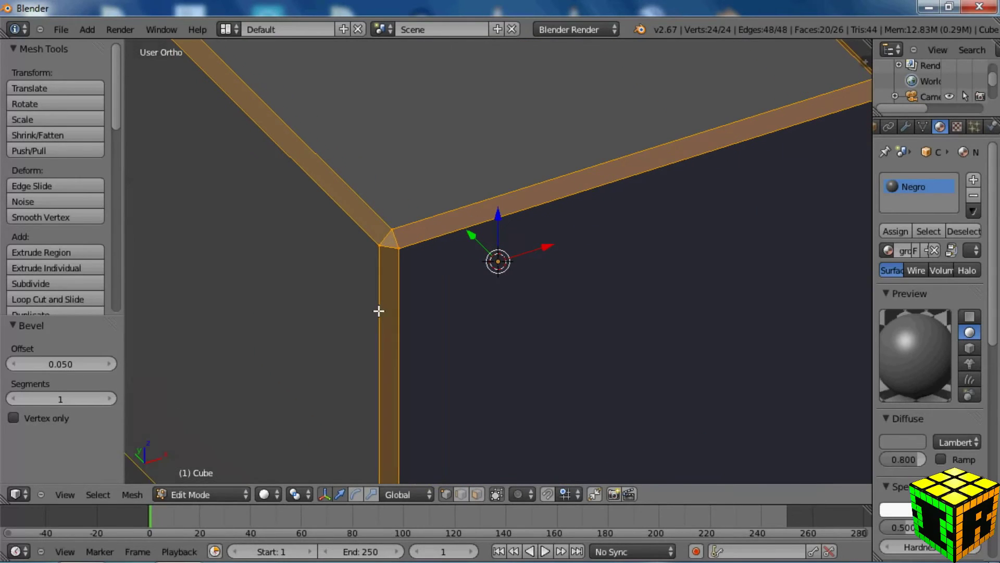
scroll(379, 311, "up", 1)
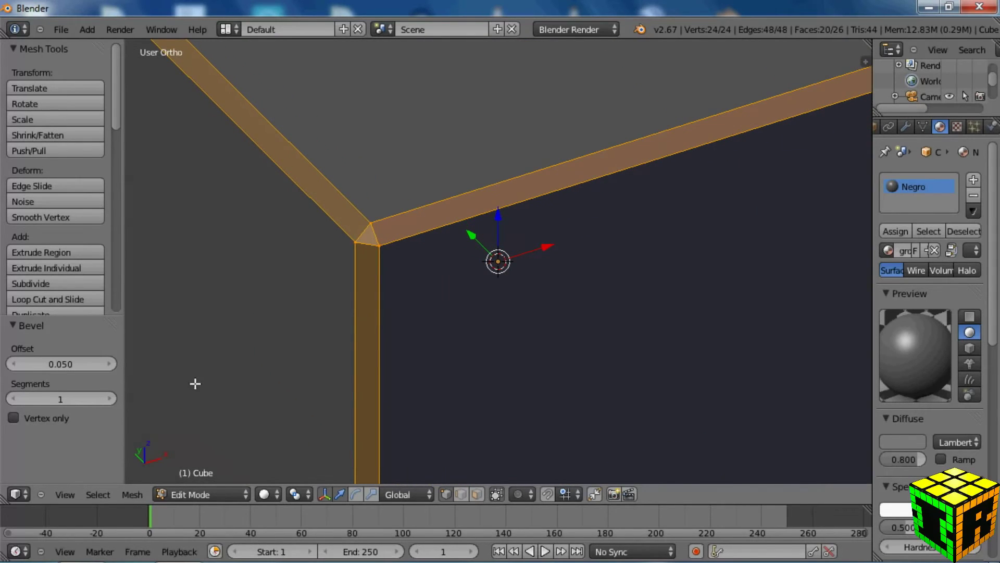
left_click(107, 398)
left_click(108, 398)
left_click(107, 398)
left_click(108, 398)
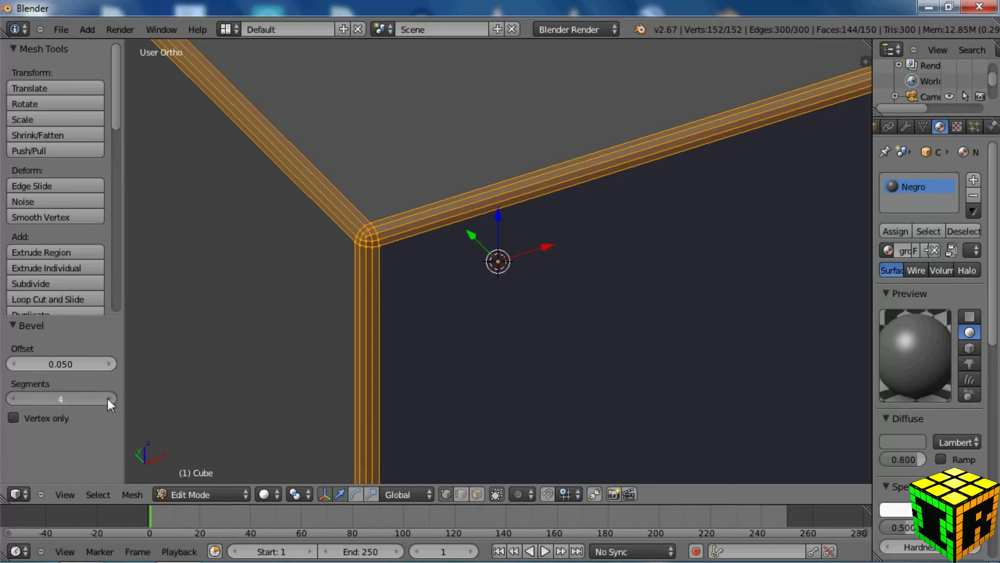
Step: Return the cube to Object Mode and inspect its rounded edges from several sides
left_click(215, 495)
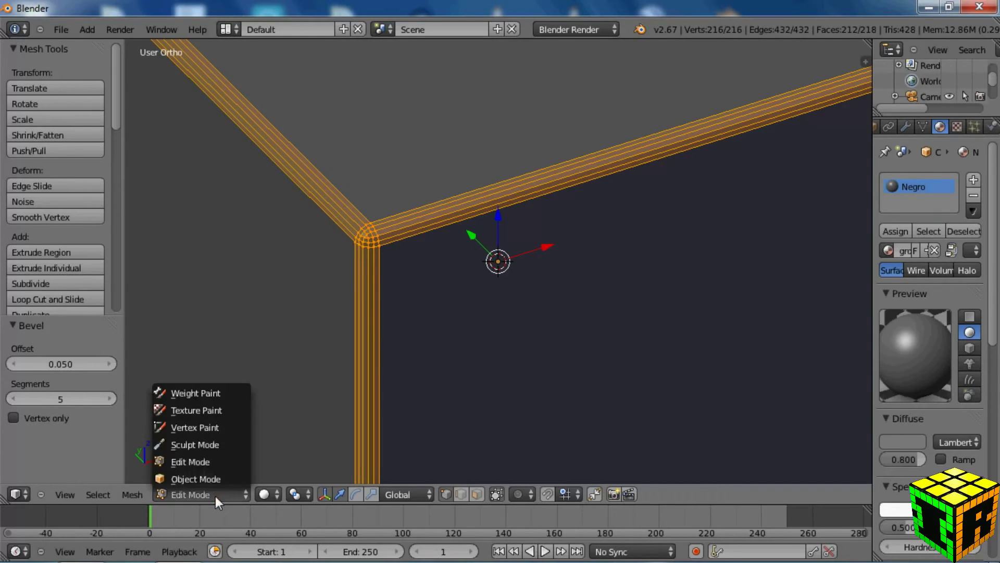
left_click(208, 479)
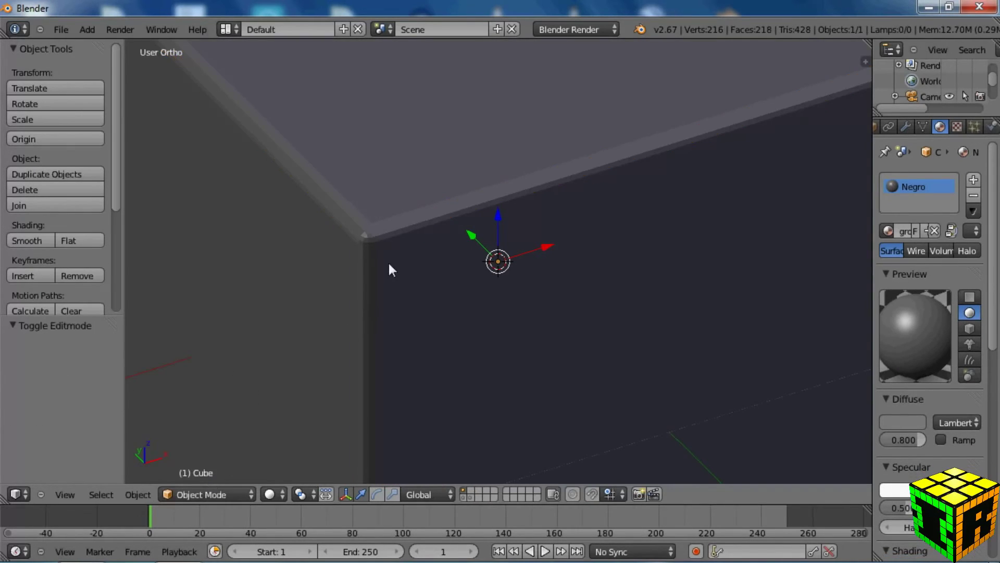
middle_click_drag(339, 290, 430, 277)
scroll(576, 287, "down", 4)
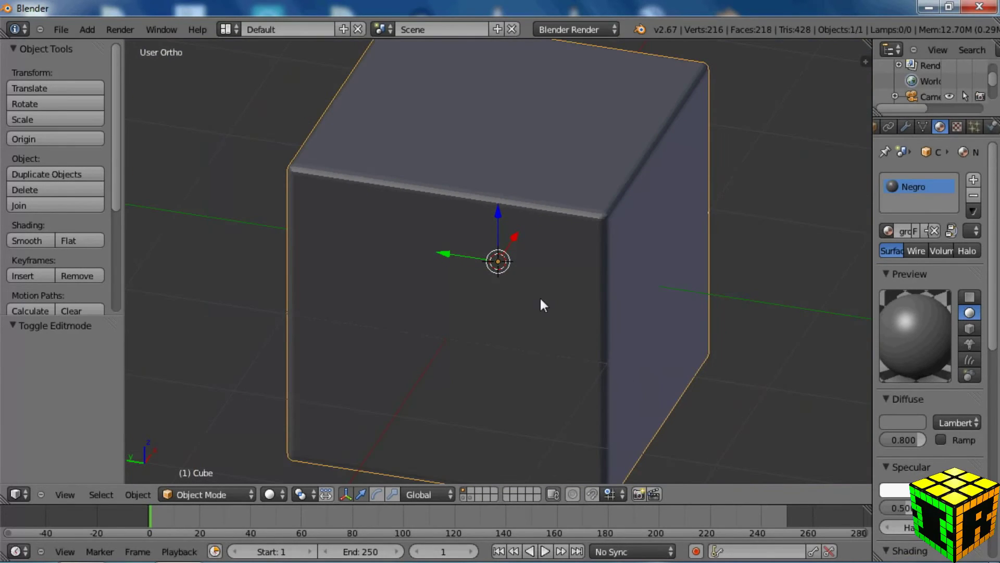
middle_click_drag(540, 300, 461, 326)
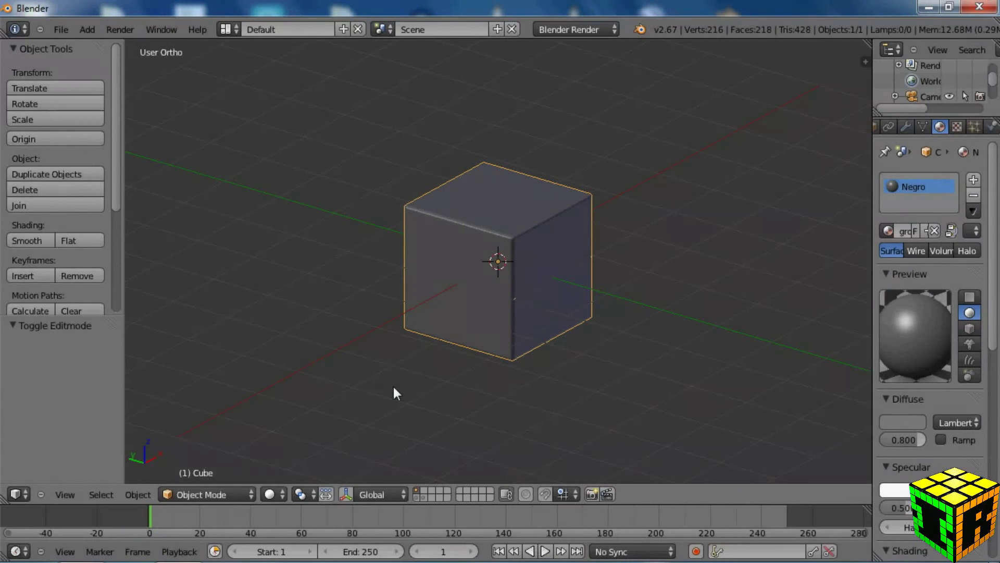
Step: Add a second cube mesh at the scene's origin
left_click(86, 30)
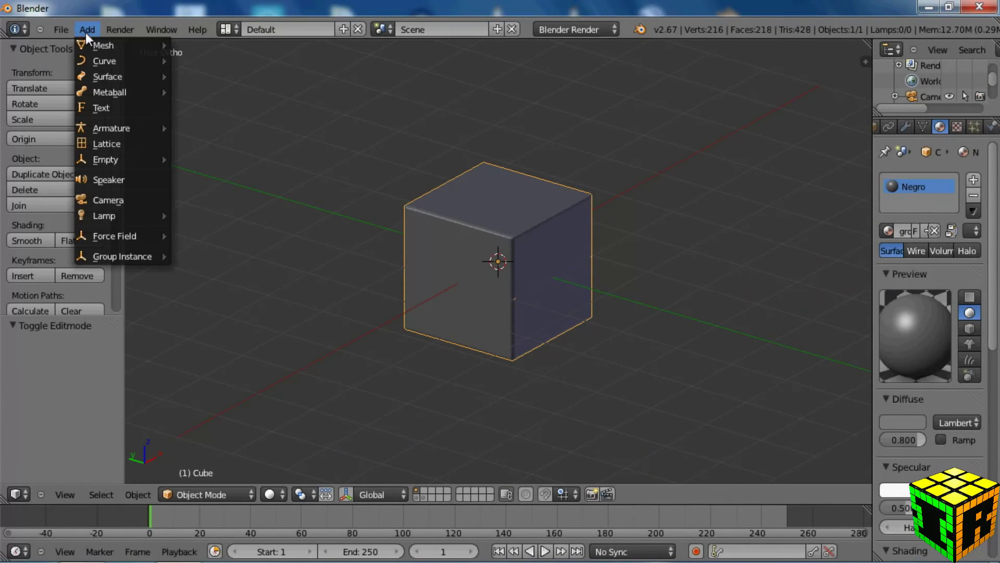
mouse_move(96, 44)
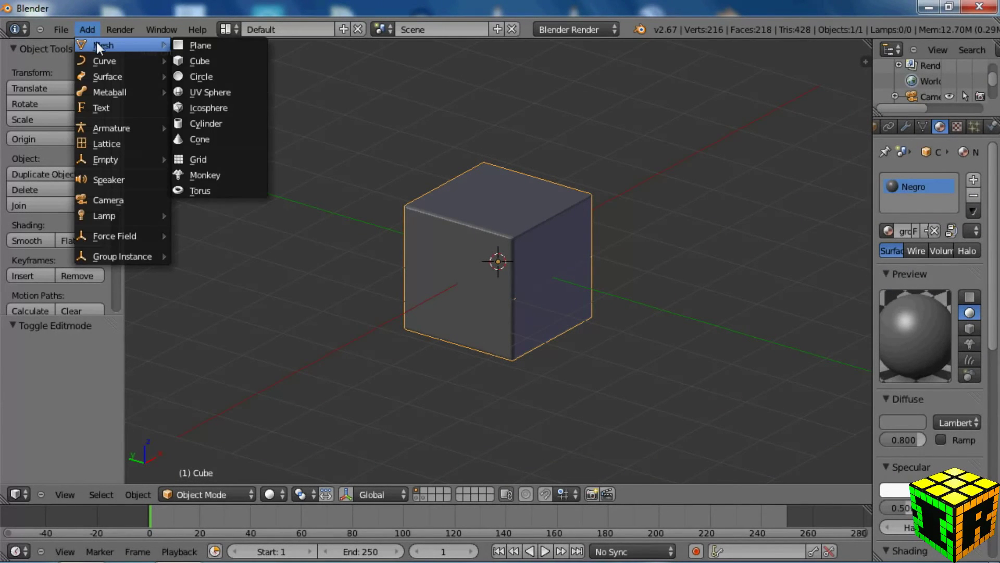
left_click(201, 61)
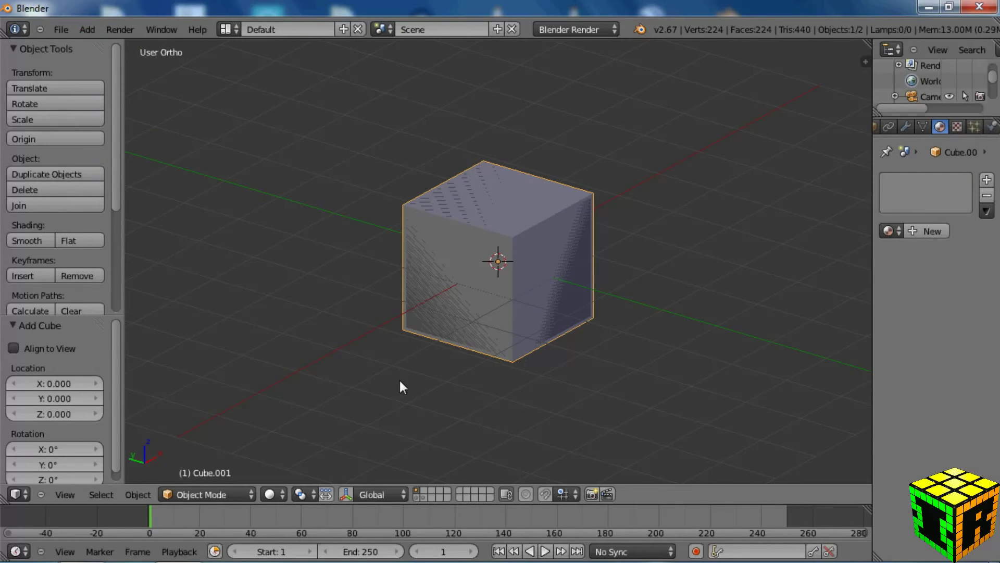
Step: Move the new cube 2.2 units along X in the top view, beside the bevelled cube
key("KP_1")
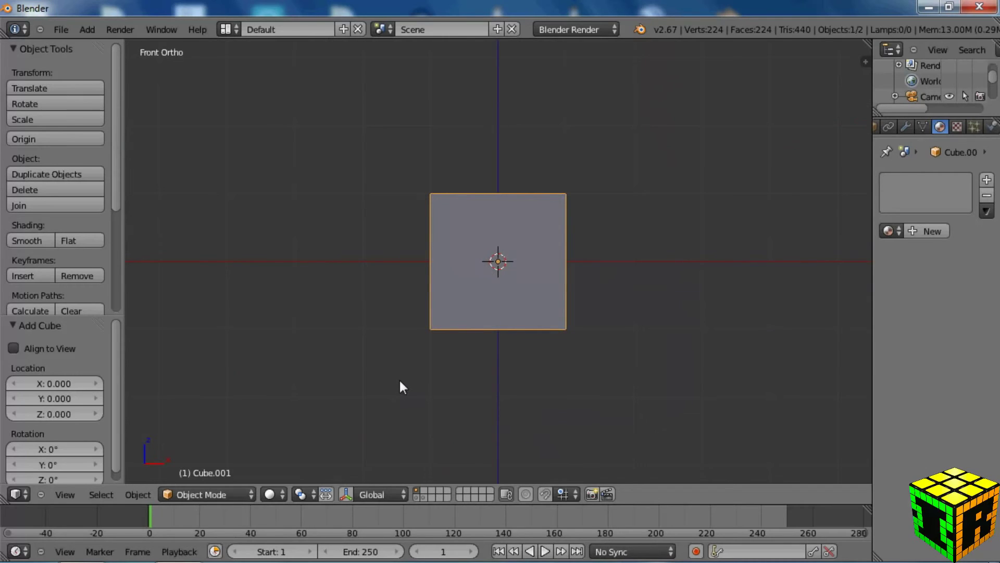
key("KP_7")
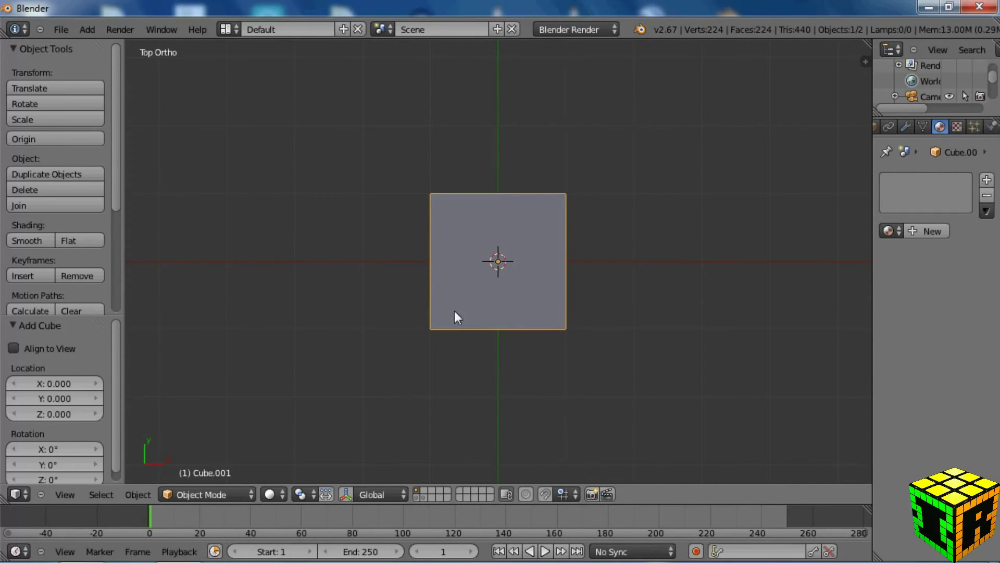
key("g")
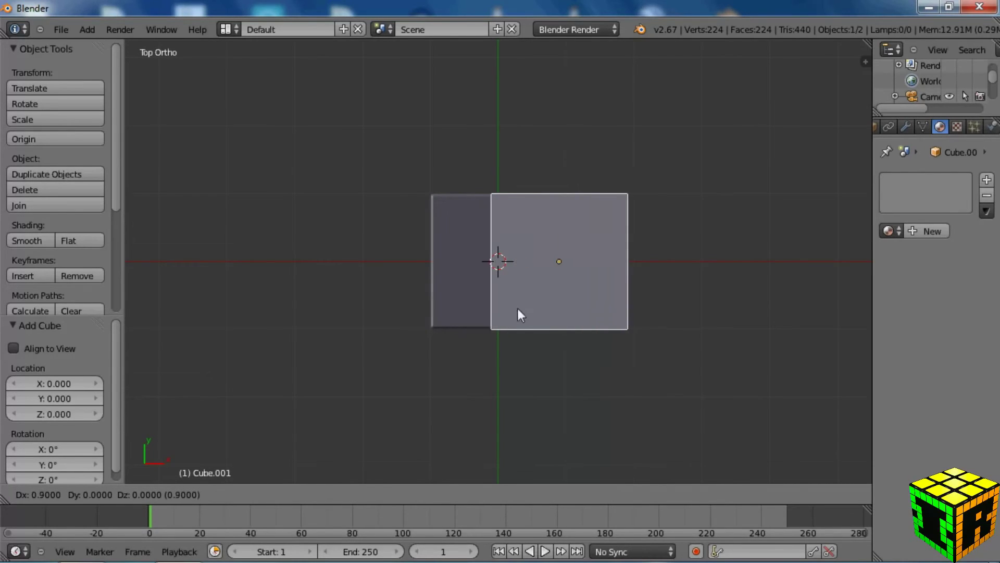
mouse_move(600, 312)
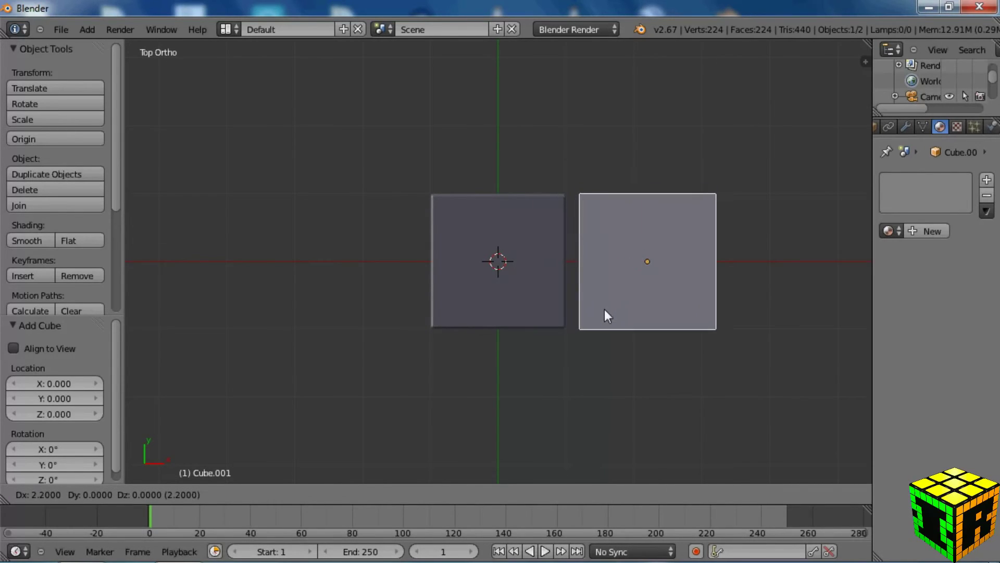
left_click(605, 309)
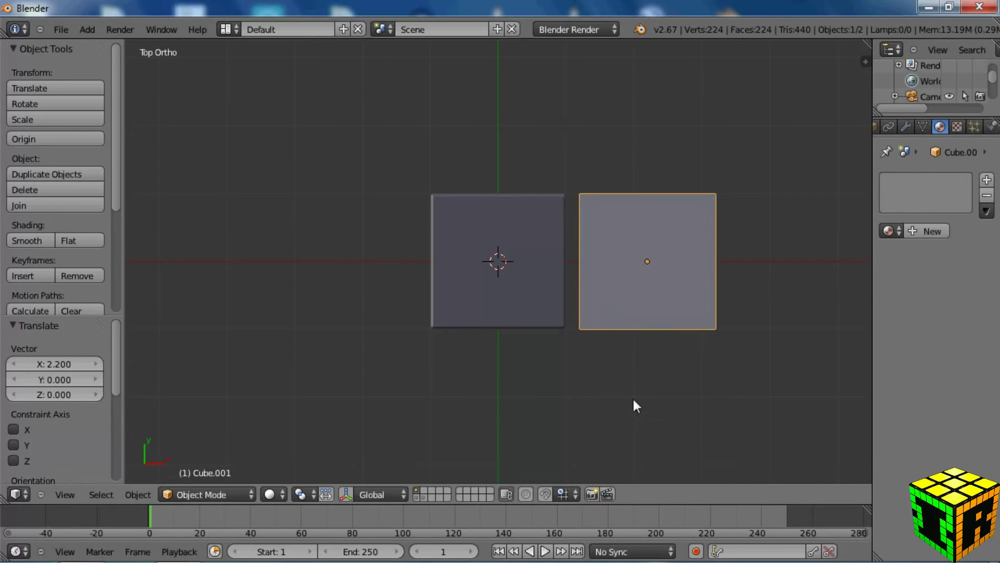
Step: Show the transform manipulator in scale mode and flatten the new cube along X to a factor of about 0.067
middle_click_drag(634, 404, 609, 282)
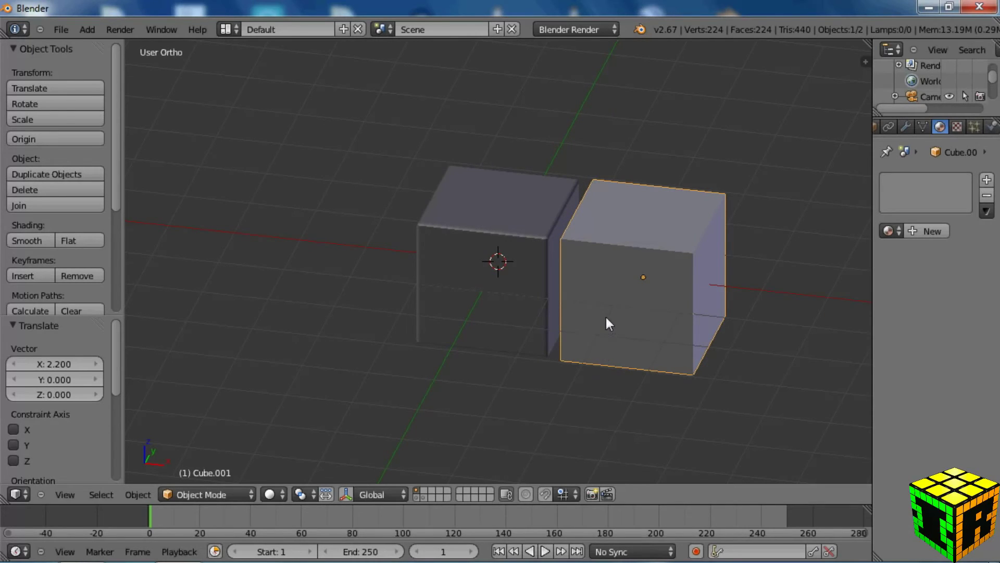
middle_click_drag(602, 315, 465, 300, "shift")
scroll(490, 293, "up", 2)
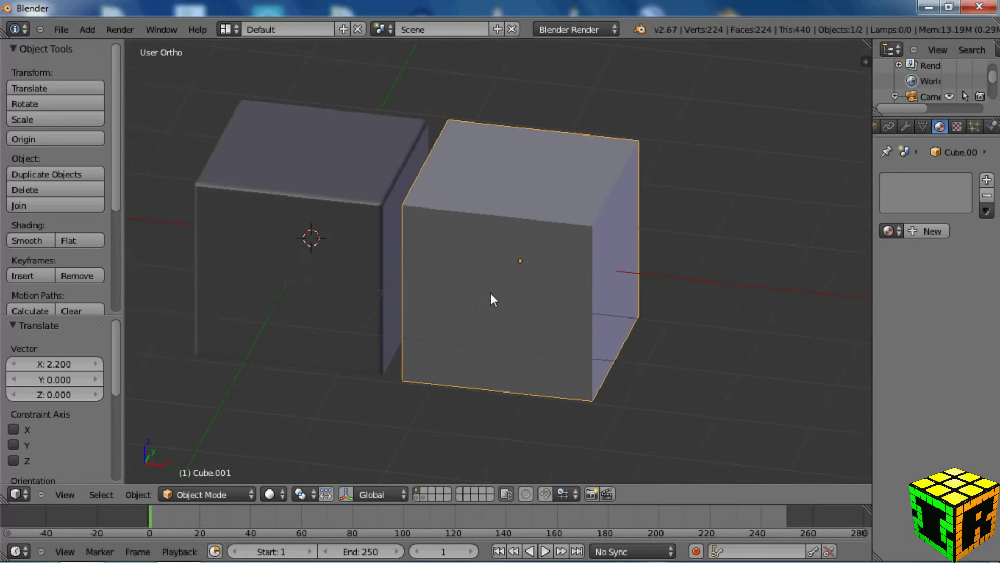
left_click(342, 493)
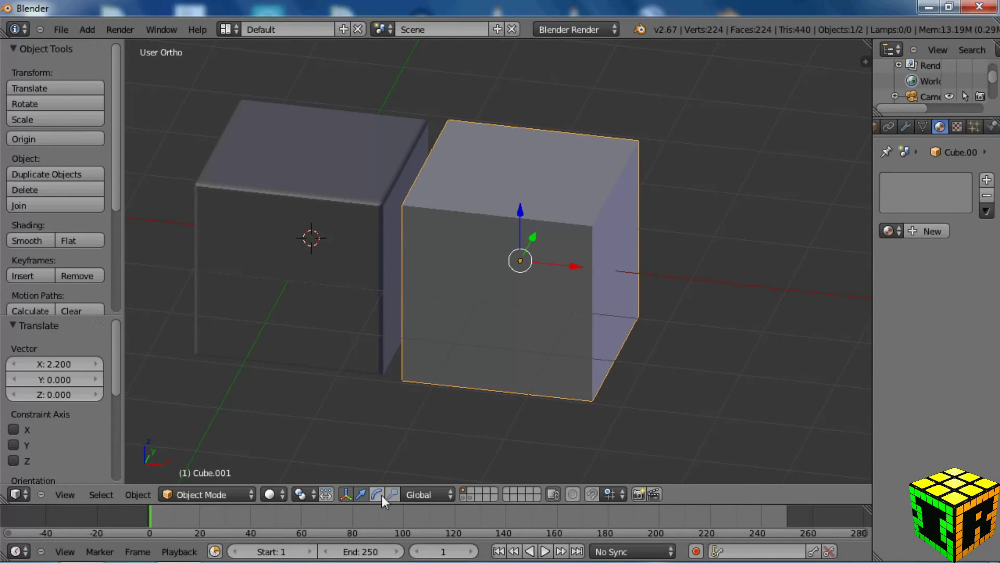
left_click(392, 494)
left_click_drag(577, 270, 522, 264)
scroll(530, 260, "up", 4)
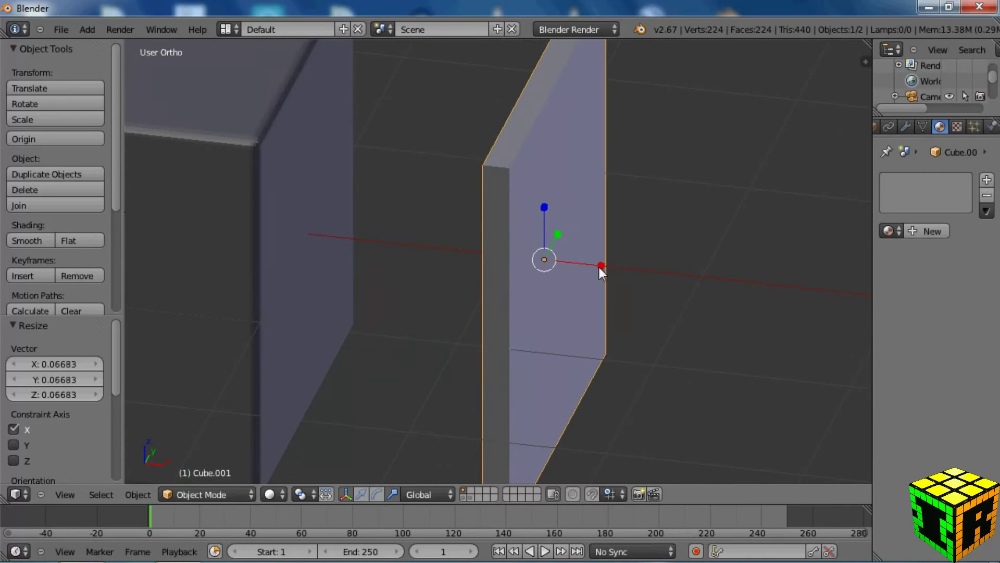
Step: Thin the second cube further along X with scale factors of about 0.223 and 0.78
left_click_drag(601, 264, 558, 261)
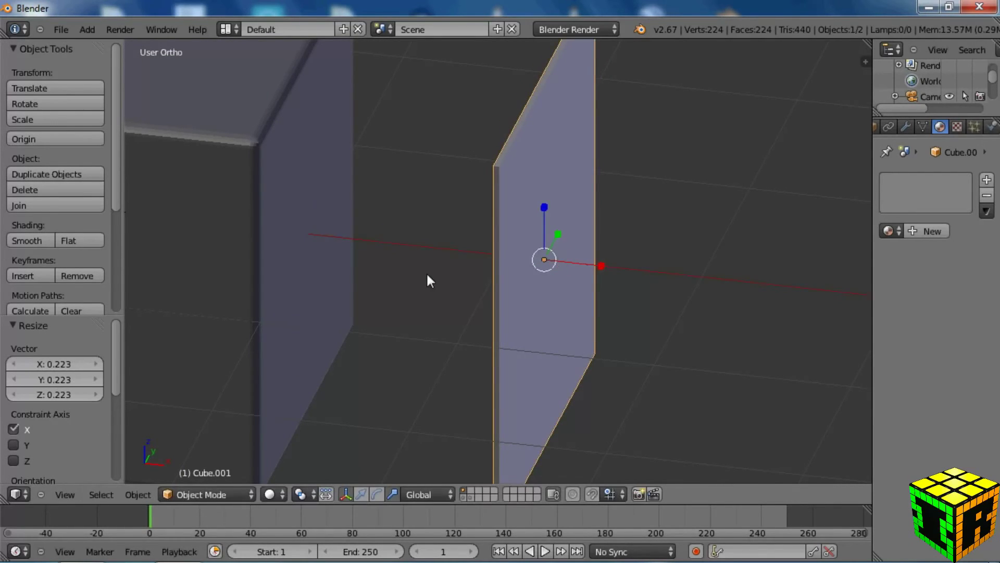
scroll(427, 276, "down", 3)
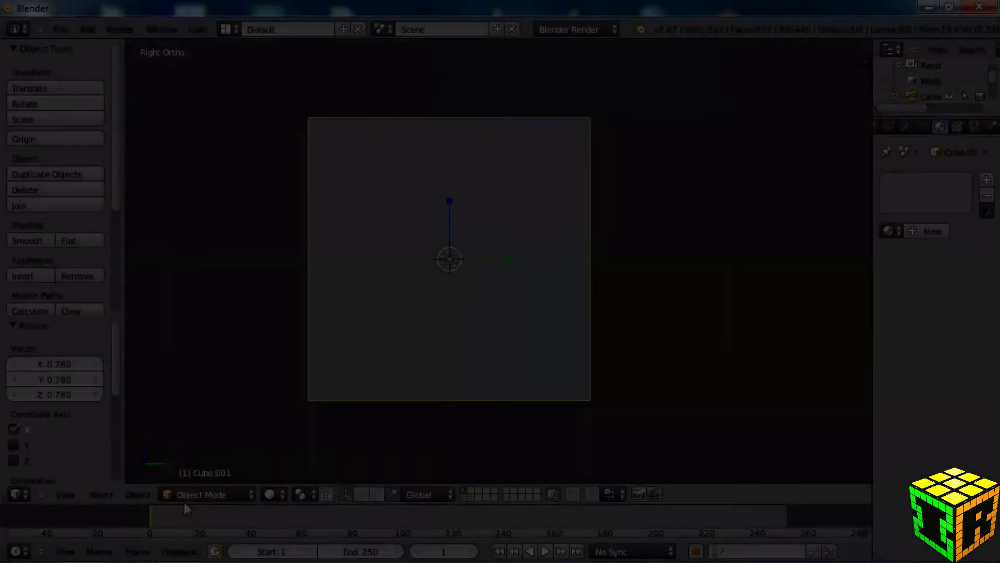
Step: Bevel all edges of the thin tile in Edit Mode with an offset of 0.030 and 5 segments
left_click(188, 494)
left_click(215, 464)
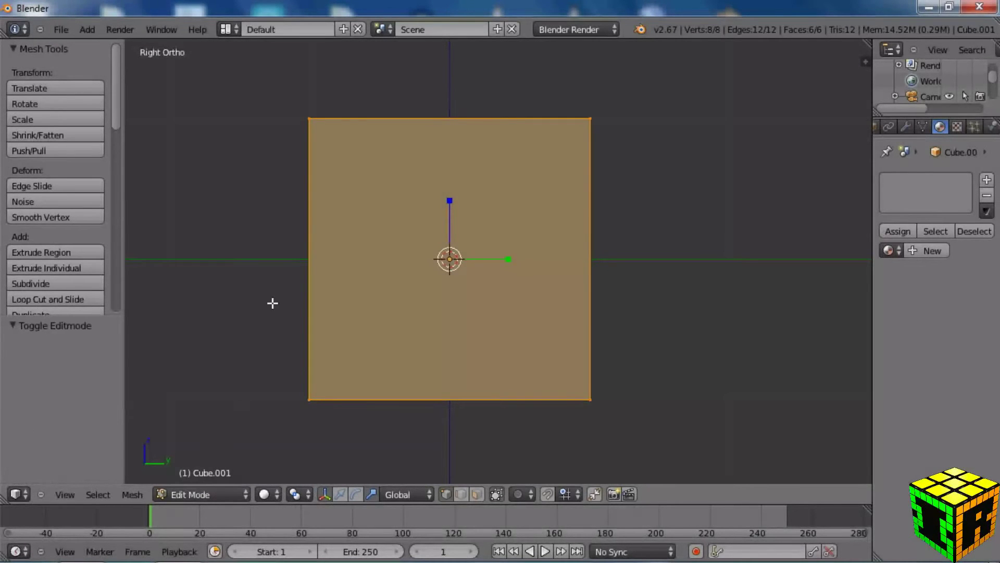
key("w")
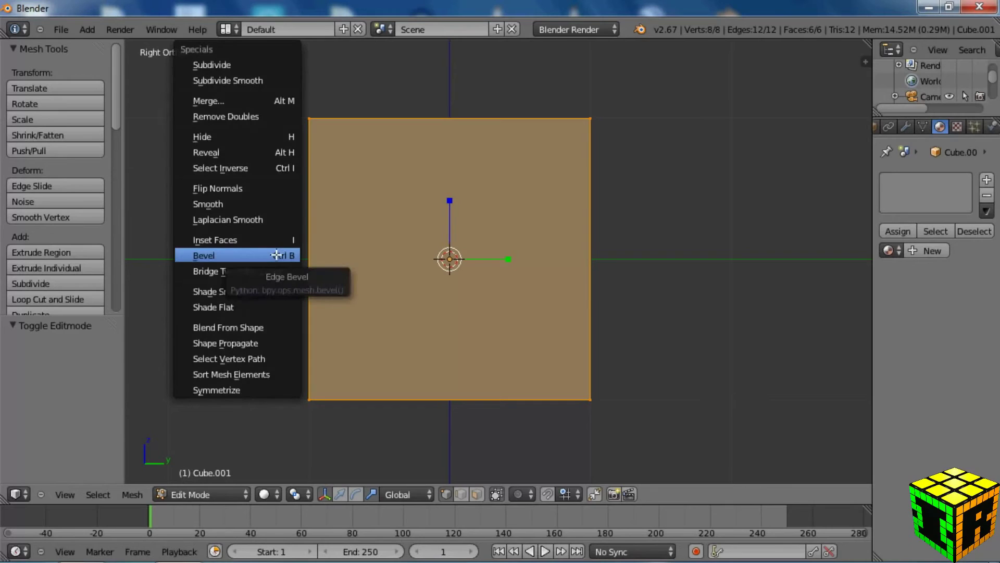
left_click(276, 255)
left_click(276, 255)
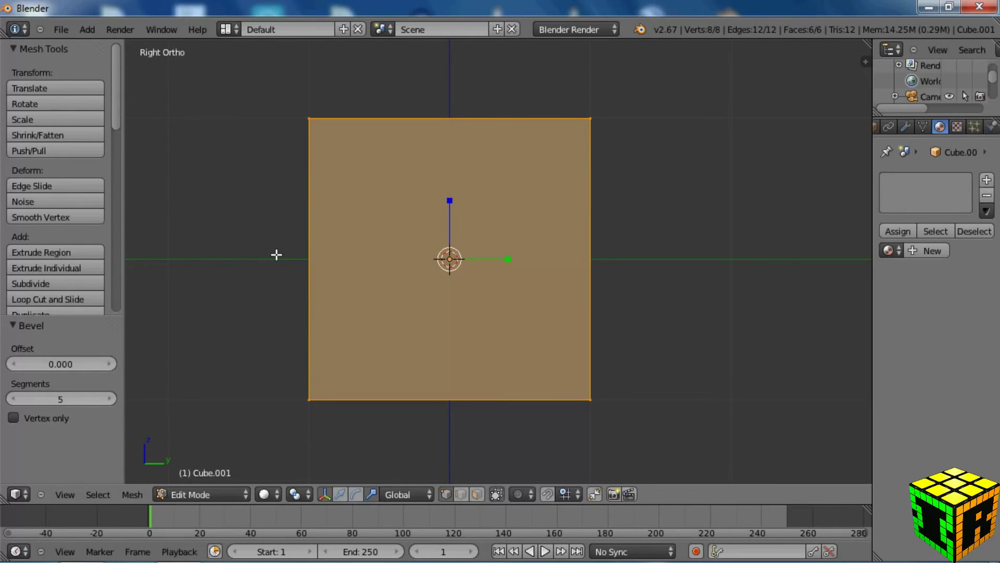
left_click(110, 365)
left_click(110, 365)
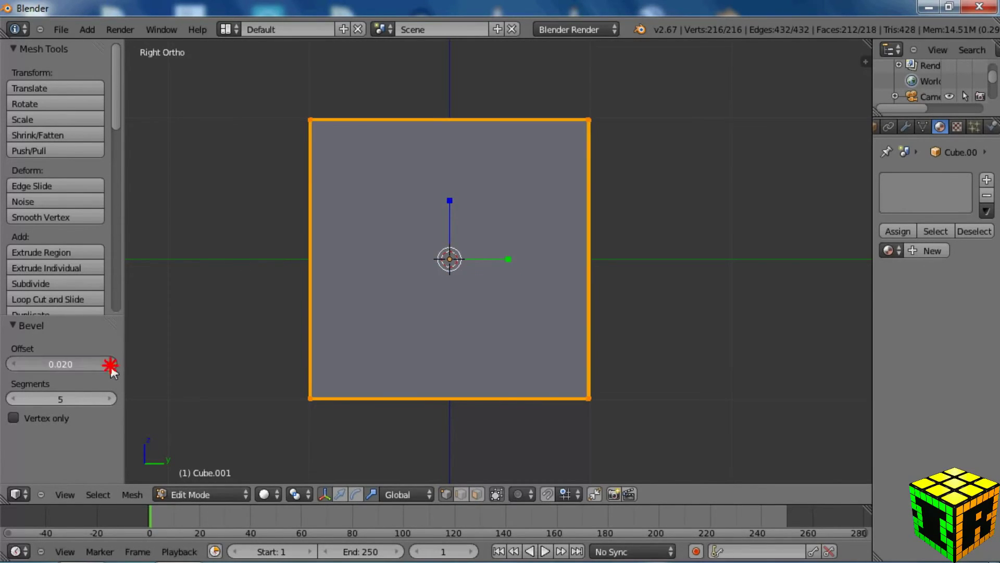
left_click(111, 364)
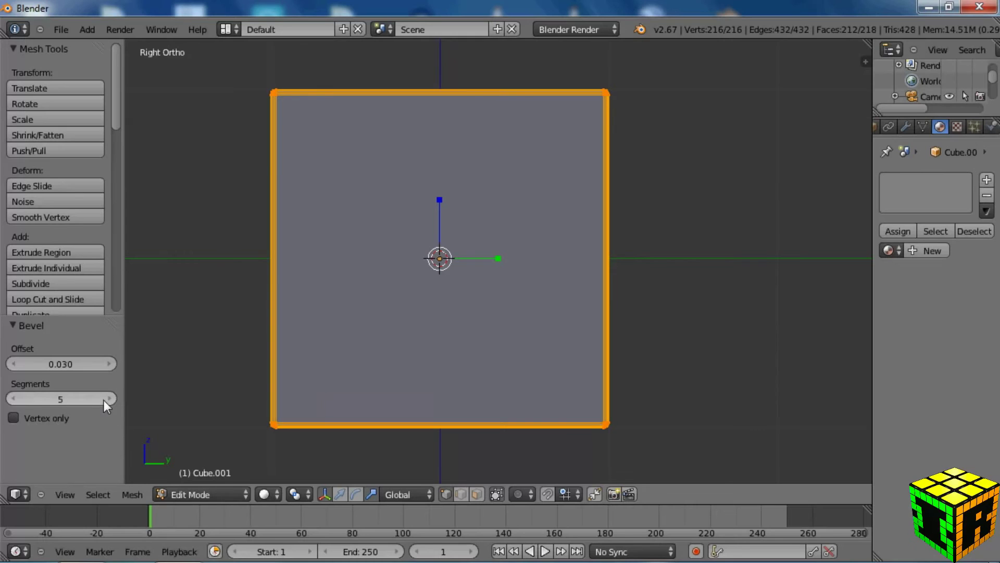
Step: Examine the tile's bevelled corner up close and increase the bevel offset to 0.050
middle_click_drag(281, 201, 397, 267, "shift")
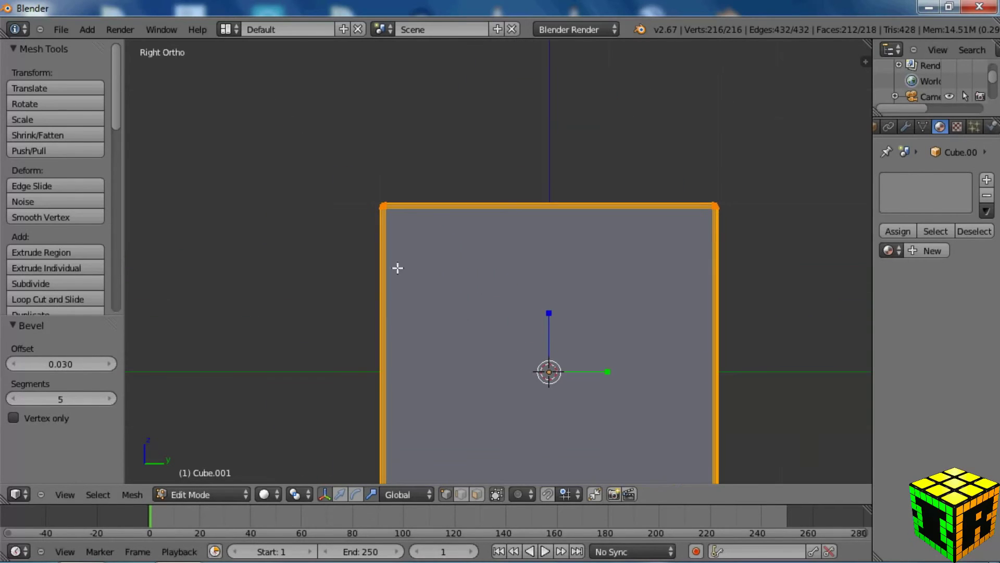
scroll(397, 219, "up", 5)
middle_click_drag(316, 222, 356, 253)
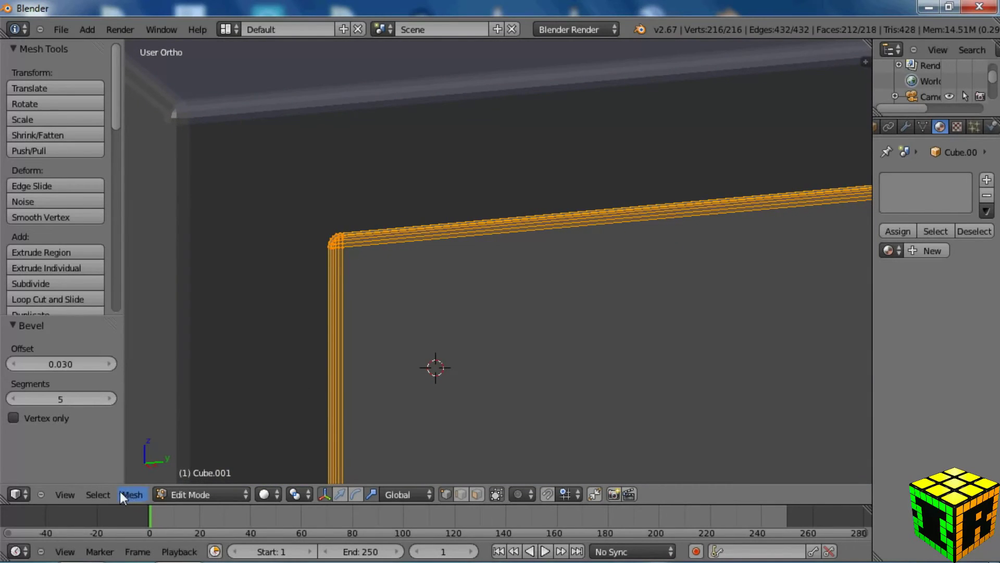
left_click(108, 368)
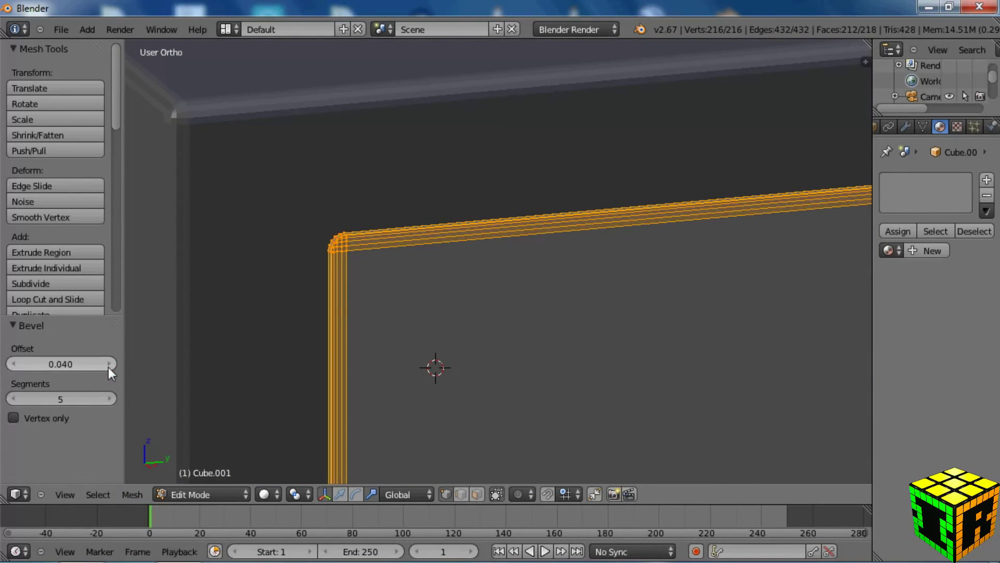
left_click(108, 368)
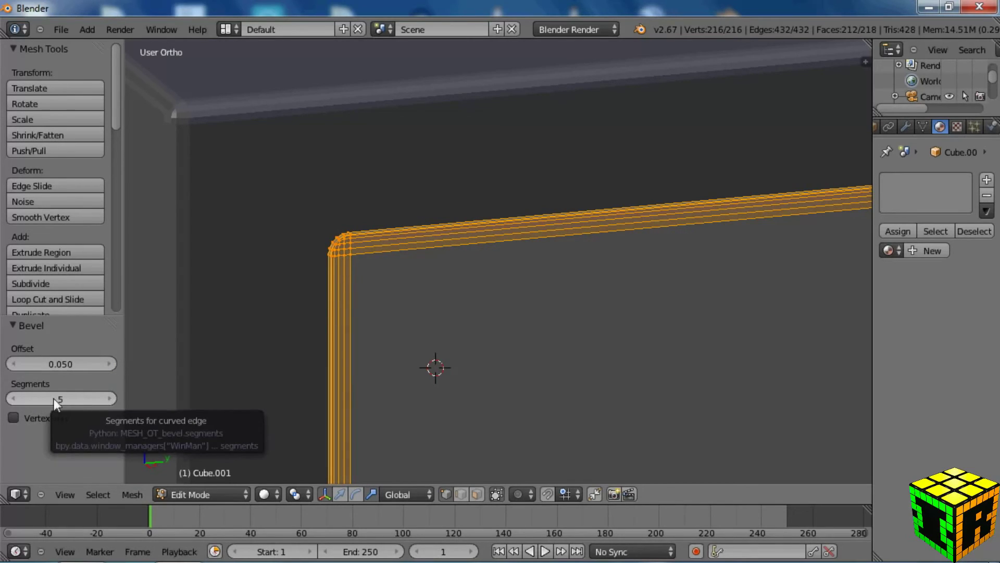
Step: Try the tile's bevel with 2 segments, and set it back to 5 segments
left_click(14, 400)
left_click(15, 400)
left_click(14, 400)
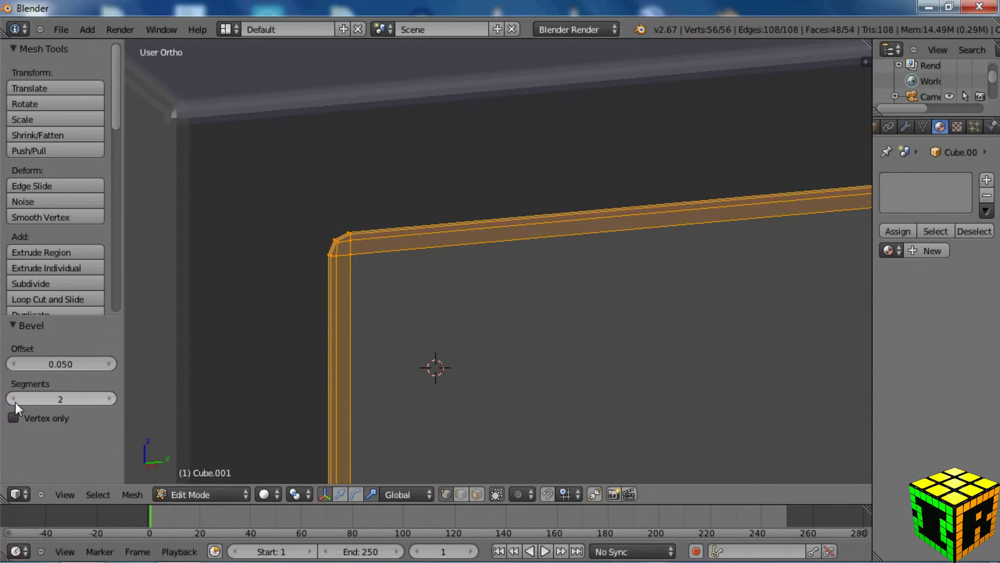
left_click(105, 398)
left_click(105, 398)
left_click(105, 398)
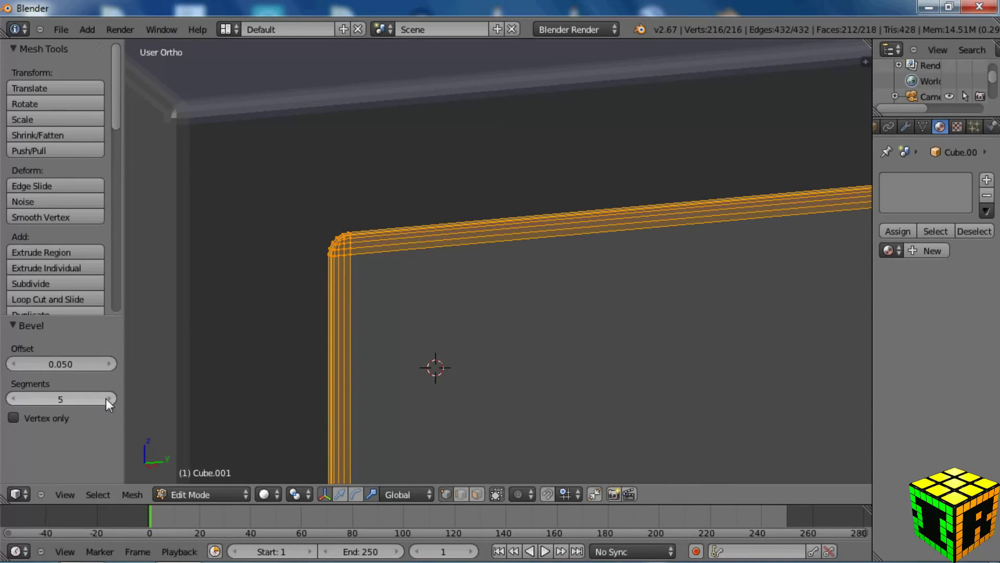
Step: Return the tile to Object Mode and scale it uniformly by about 0.921 in the right view
left_click(194, 491)
left_click(199, 474)
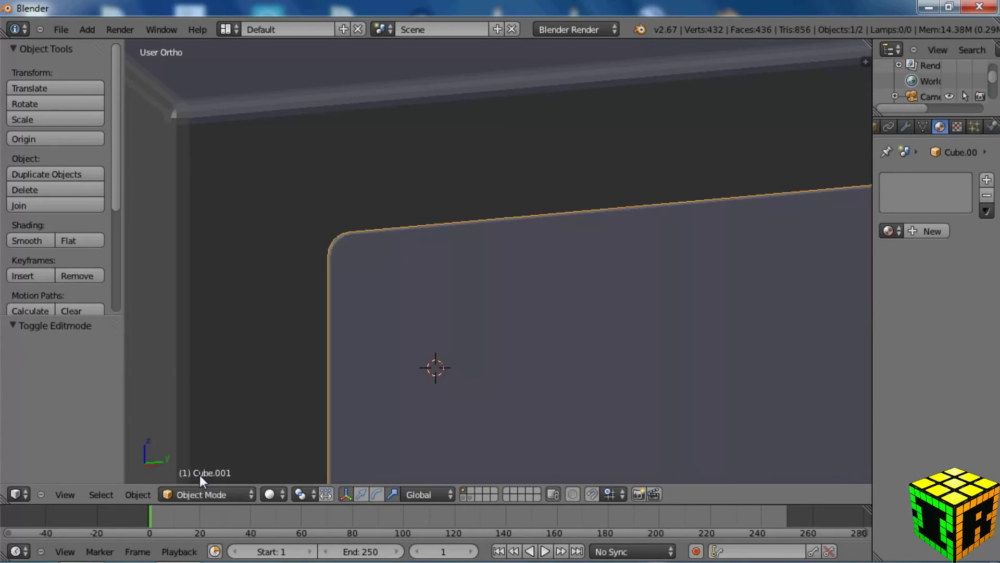
scroll(409, 302, "down", 5)
key("KP_3")
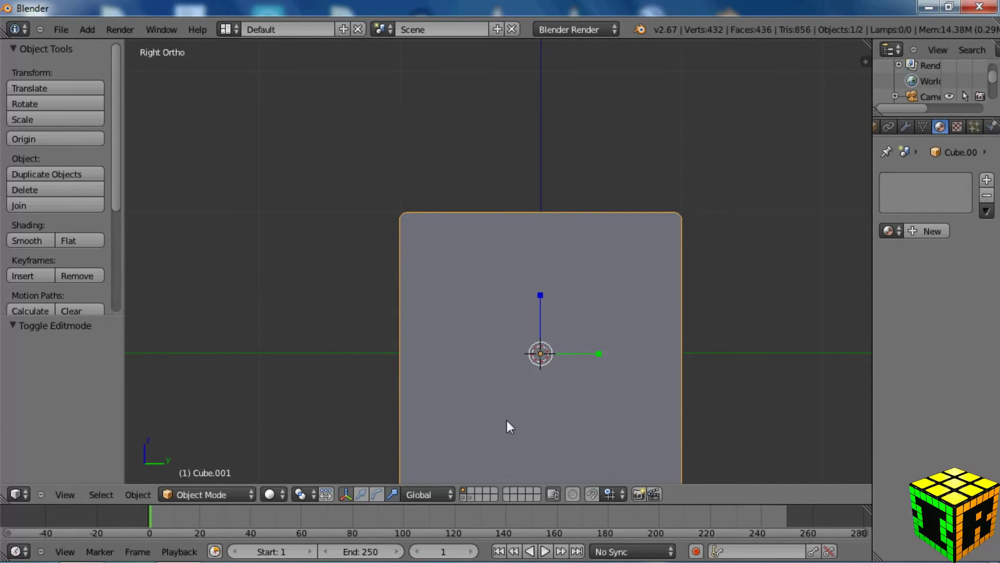
middle_click_drag(505, 418, 432, 334, "shift")
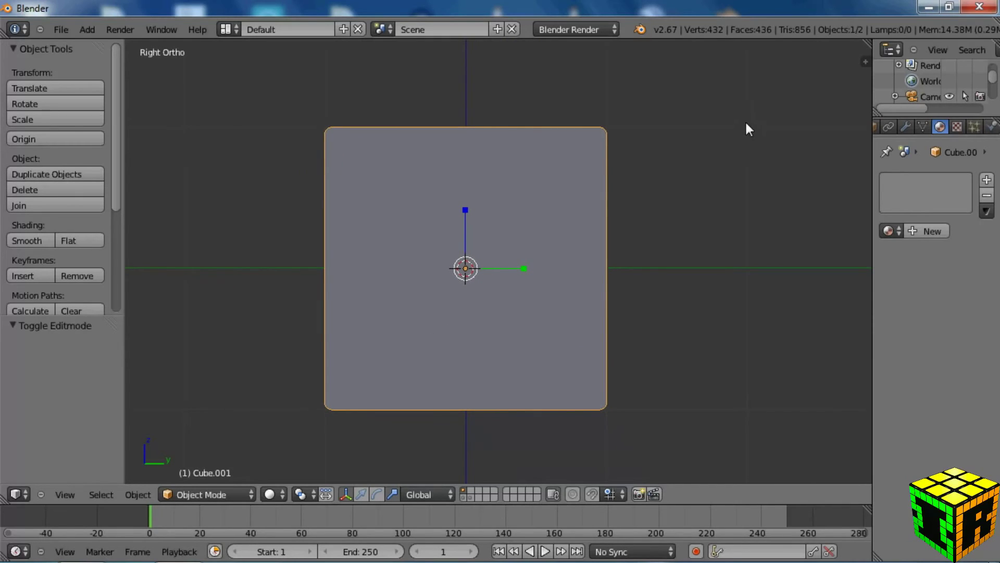
key("s")
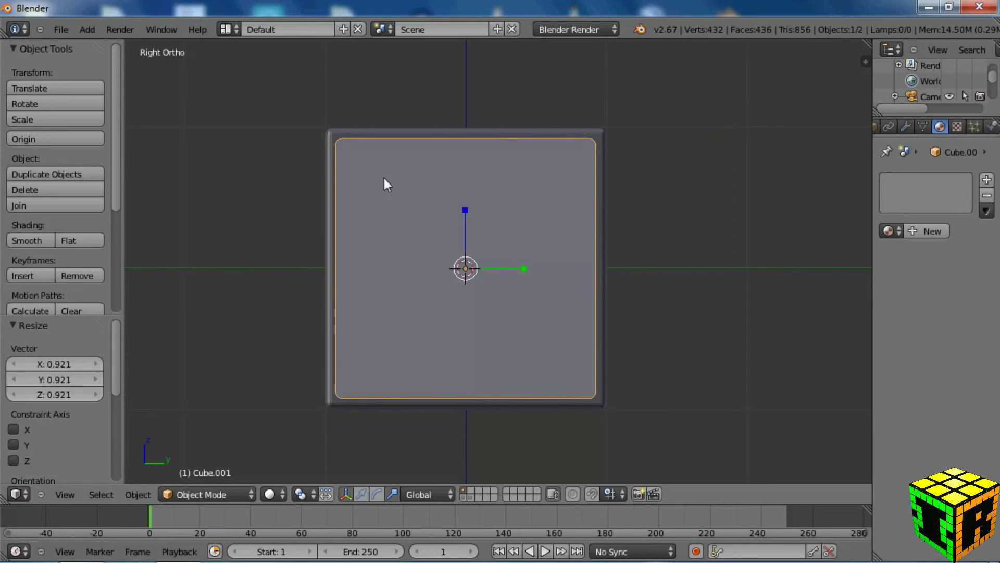
Step: Duplicate the tile in the front view and place the copy 2.1 units higher along Z
middle_click_drag(385, 182, 463, 218)
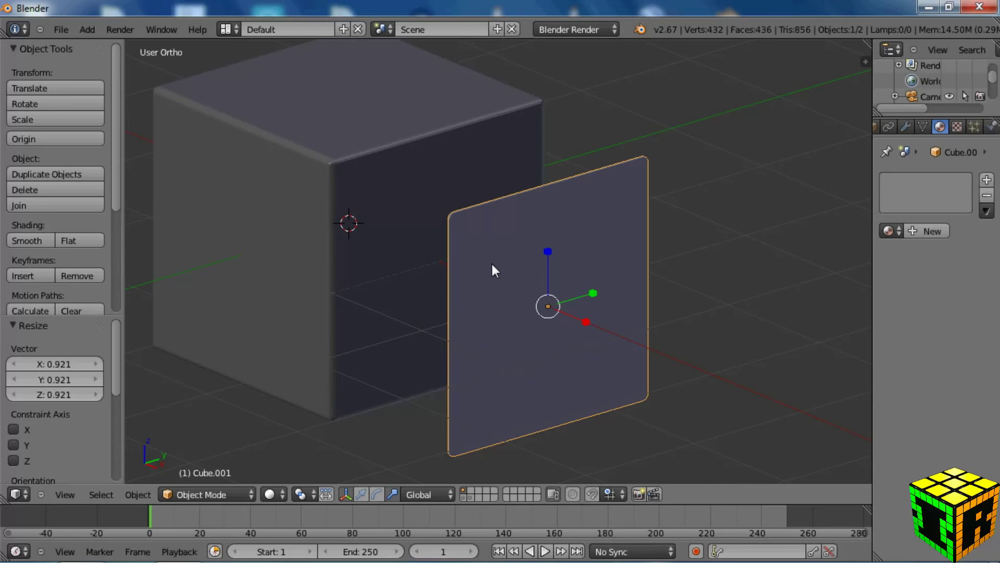
key("KP_3")
scroll(461, 231, "up", 2)
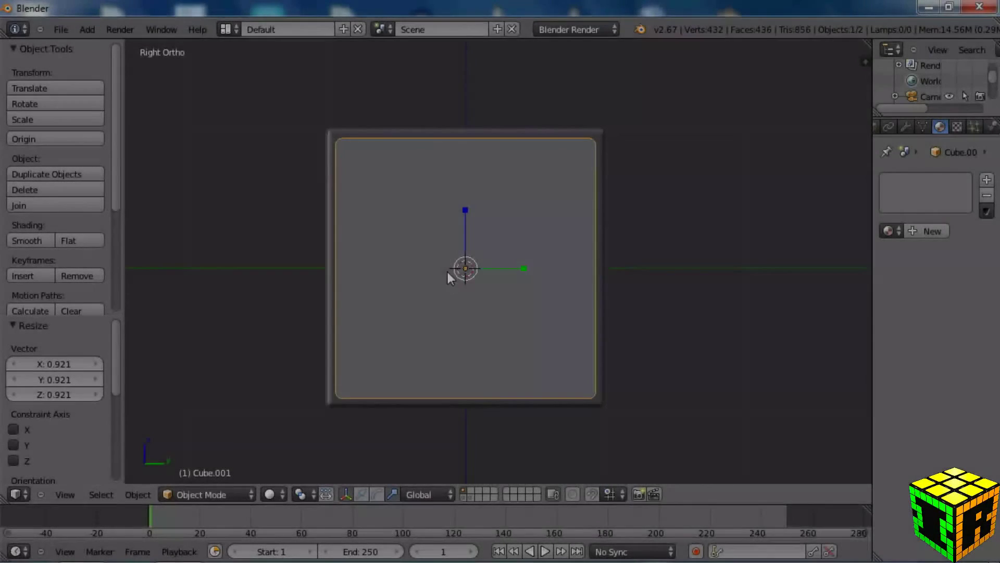
middle_click_drag(453, 274, 442, 309)
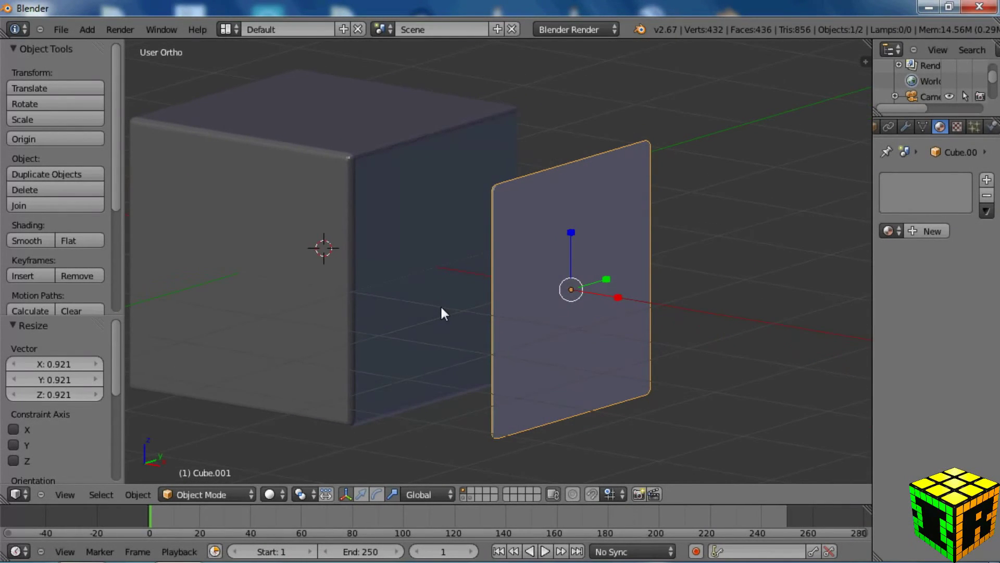
key("KP_1")
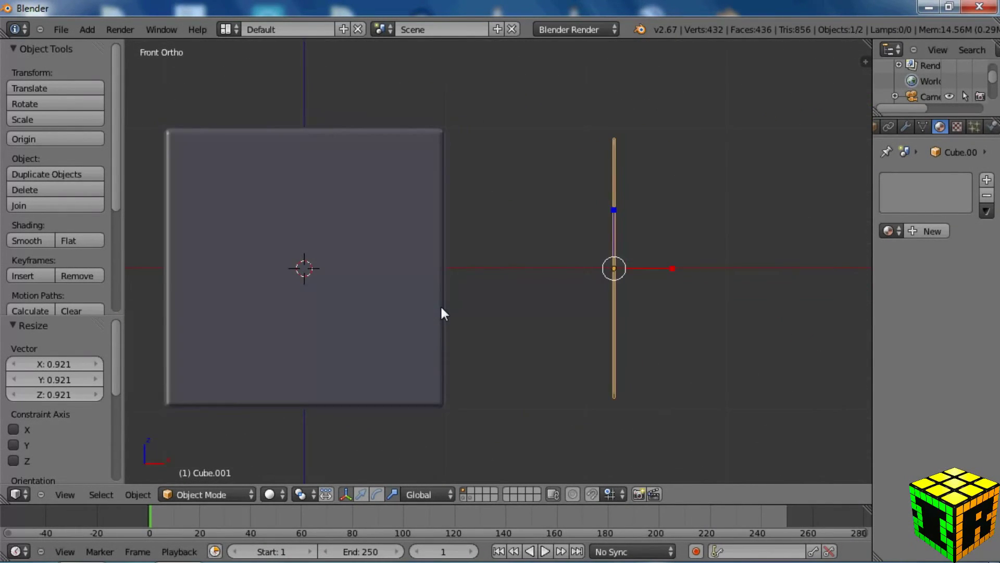
scroll(443, 313, "down", 2)
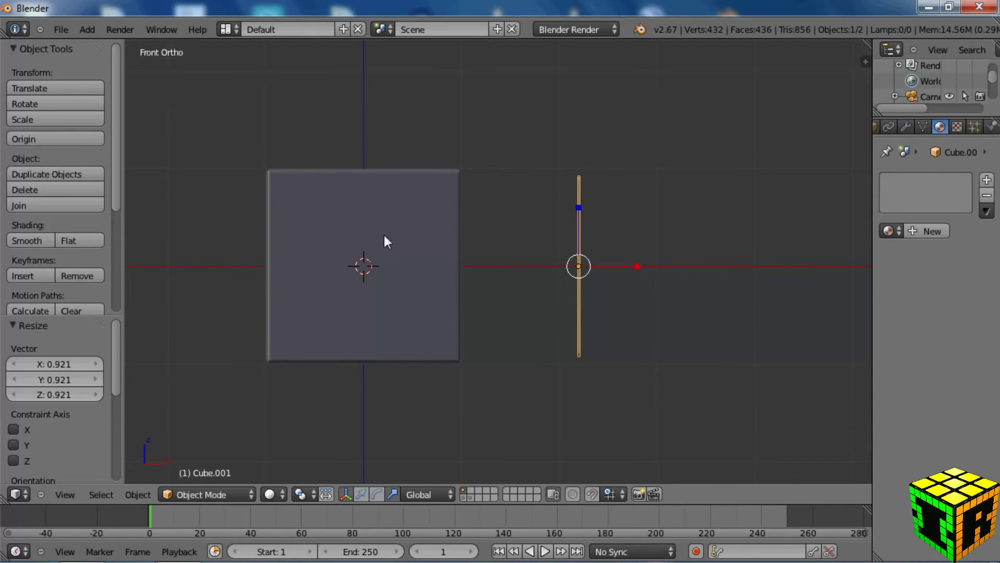
middle_click_drag(383, 236, 457, 282, "shift")
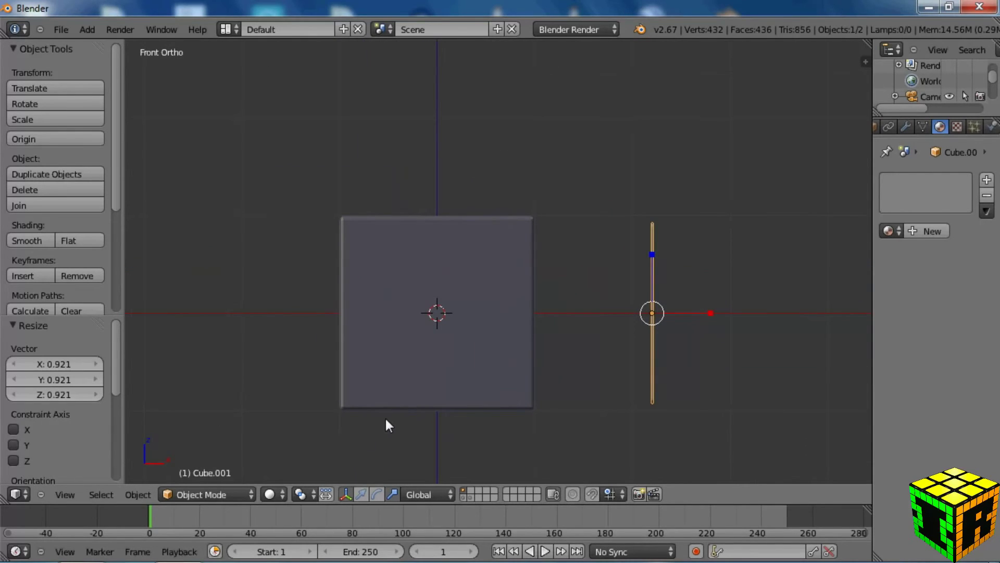
key("shift+d")
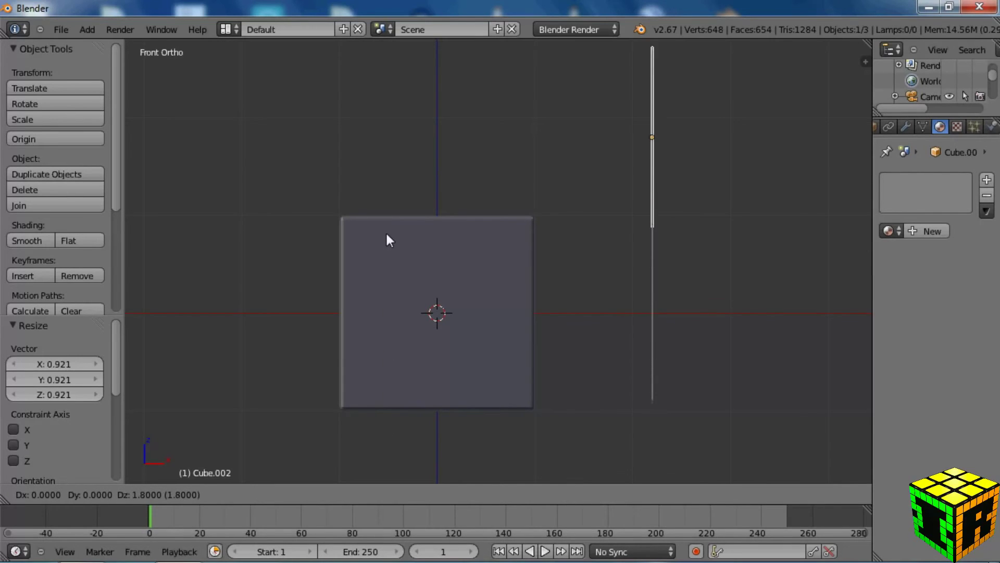
left_click(386, 214)
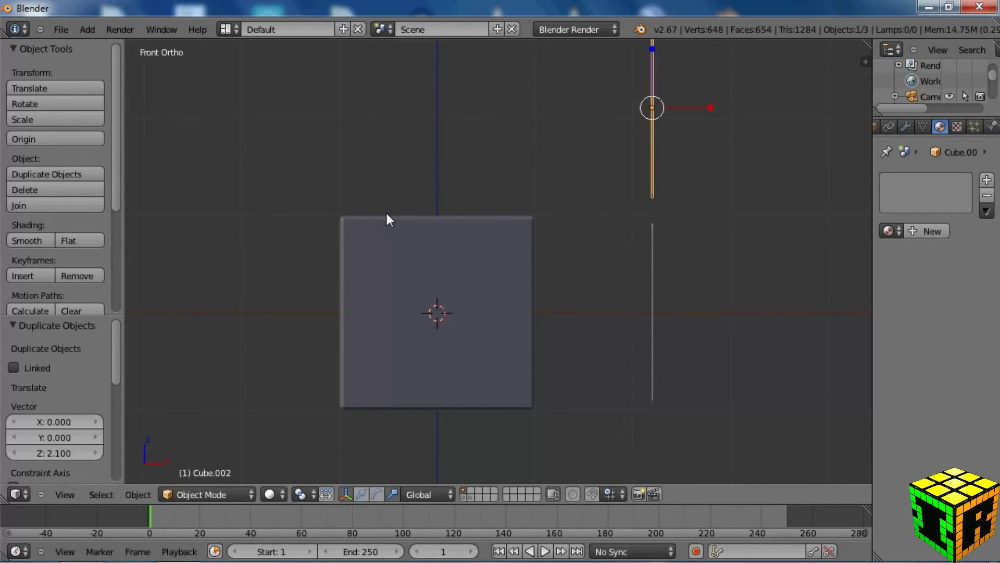
Step: Rotate the duplicated tile by -90° in the front view so it lies horizontally
middle_click_drag(559, 202, 566, 237)
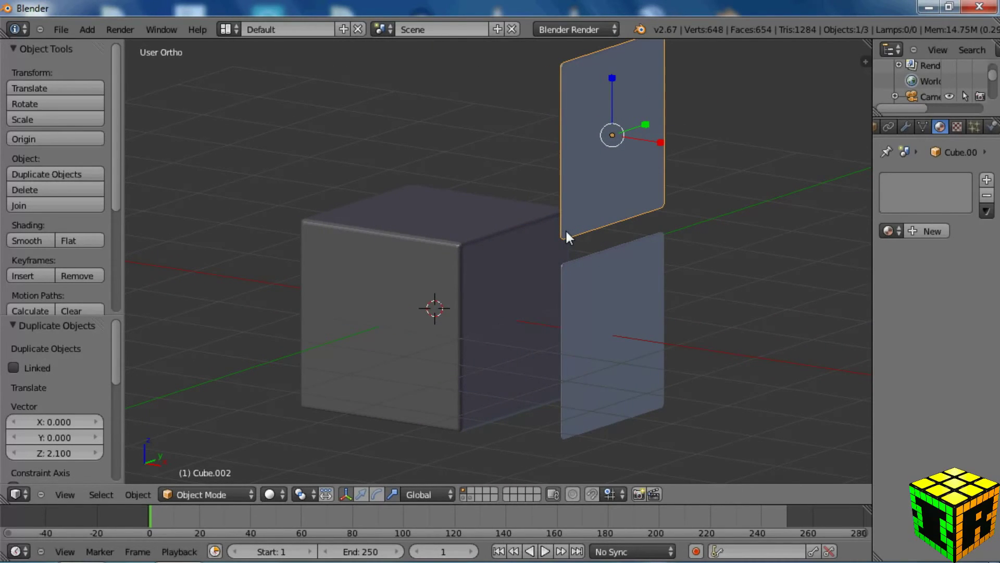
key("KP_1")
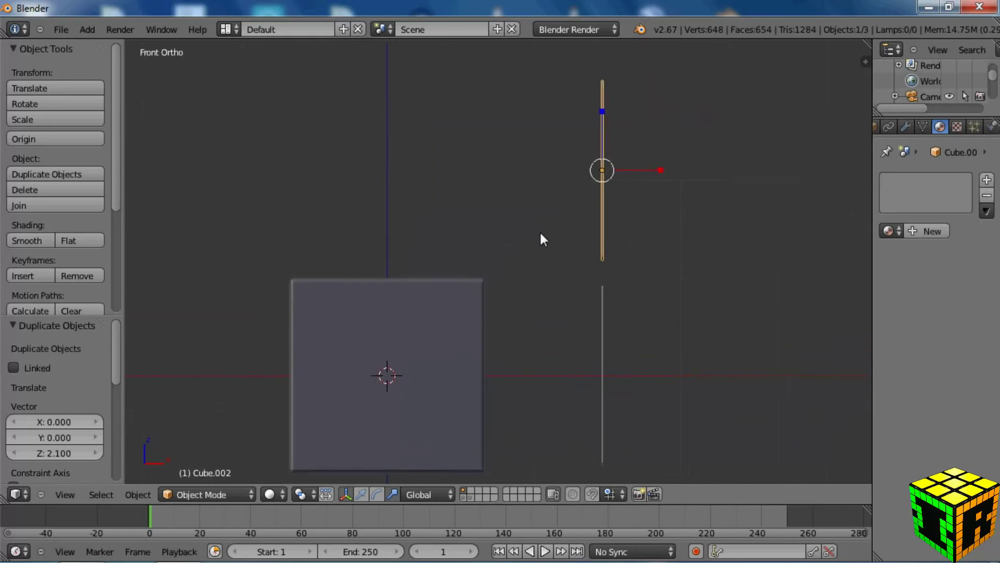
middle_click_drag(541, 234, 540, 265, "shift")
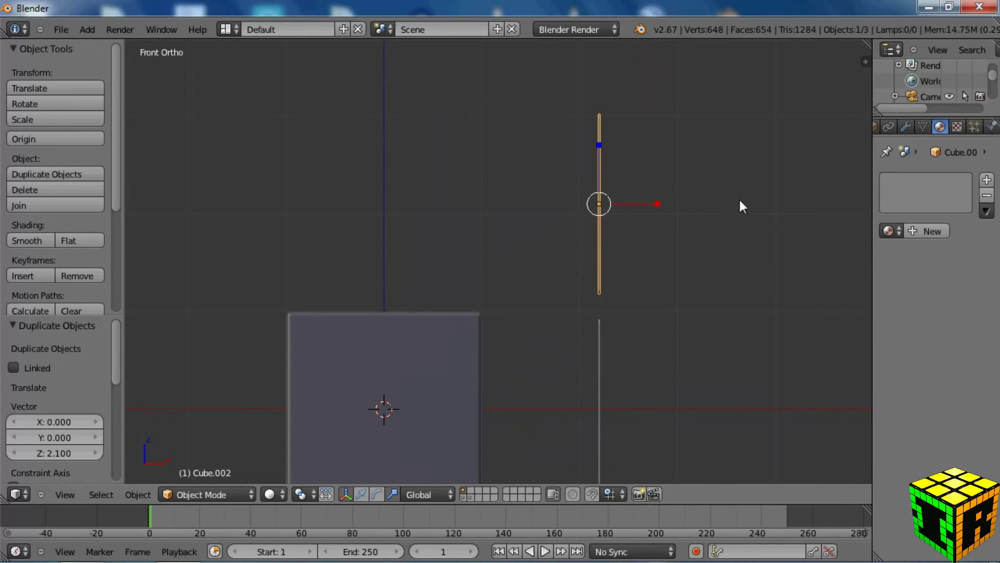
key("r")
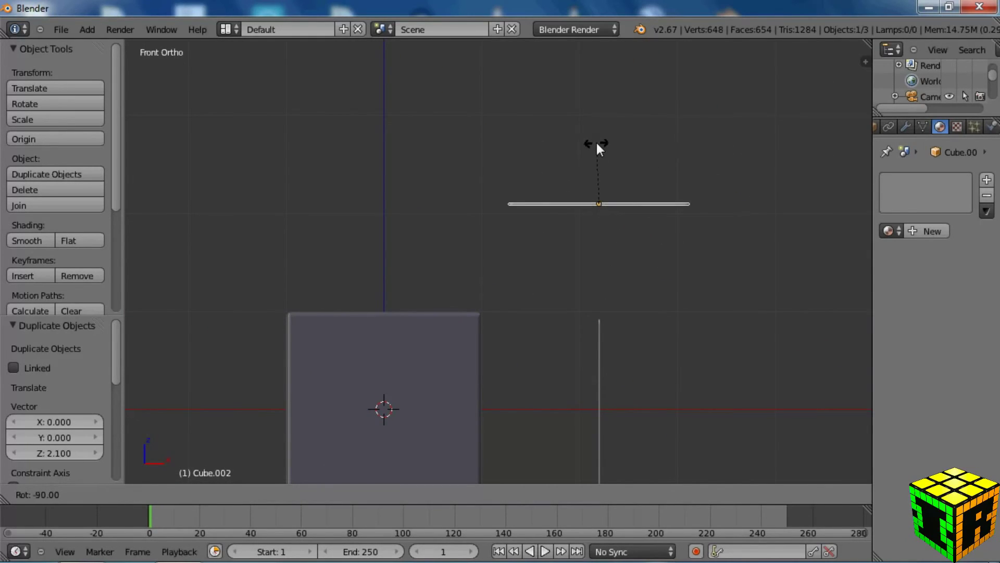
left_click(597, 145)
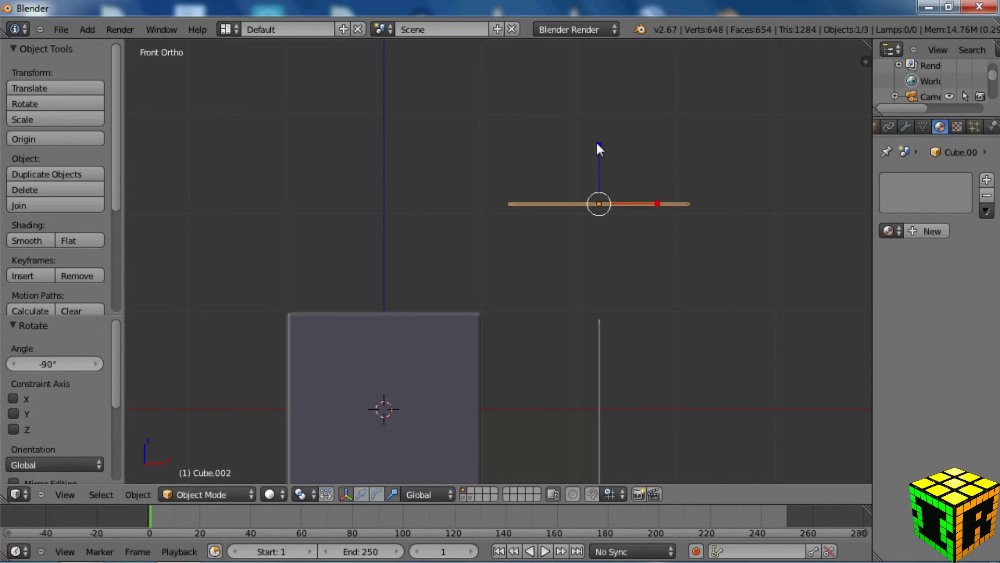
Step: Move the horizontal tile -2.2 units along X so it is centred above the bevelled cube
scroll(598, 146, "up", 2)
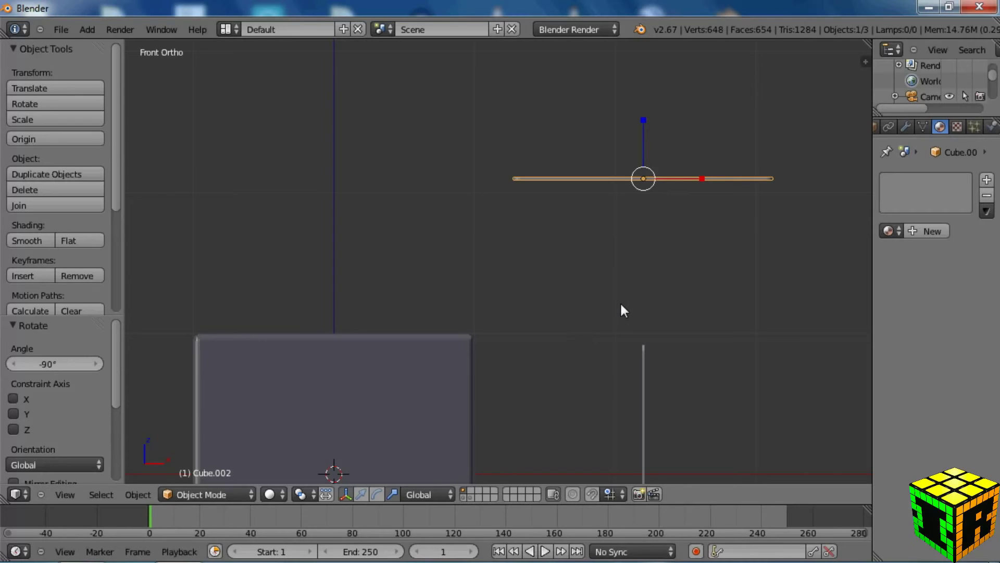
key("g")
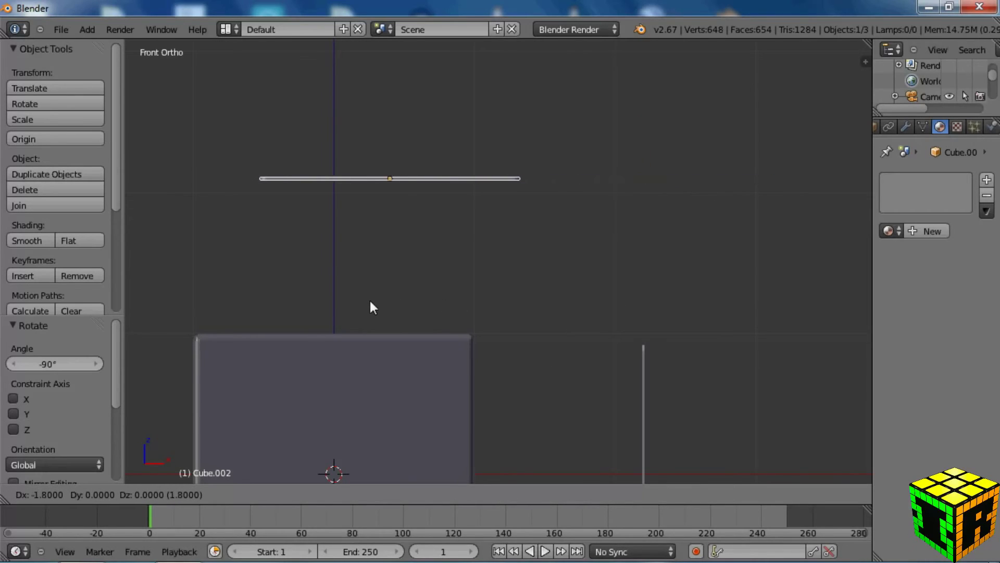
left_click(315, 302)
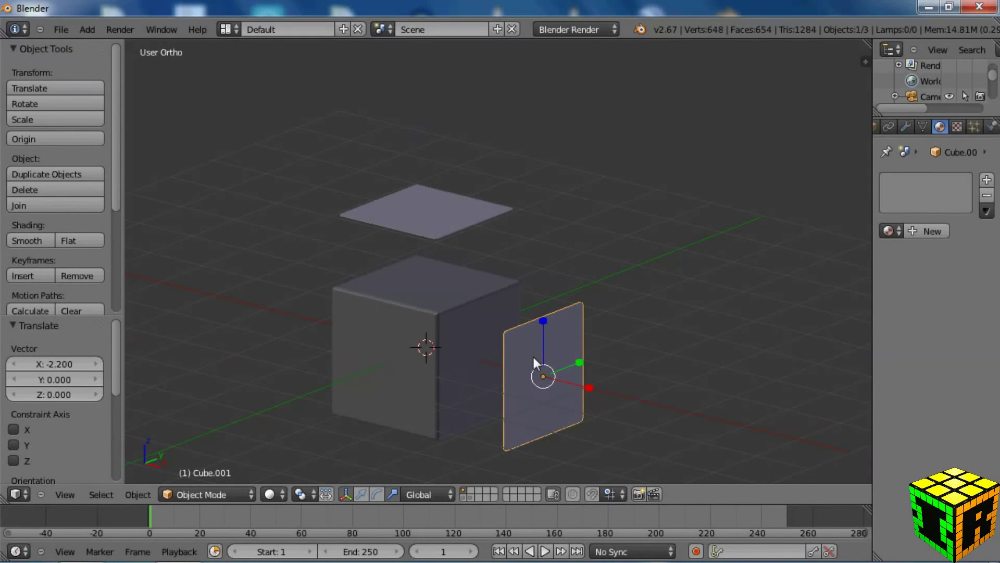
Step: Duplicate the upright tile beside the cube in the top view and place the copy -1.9 units along Y
key("KP_7")
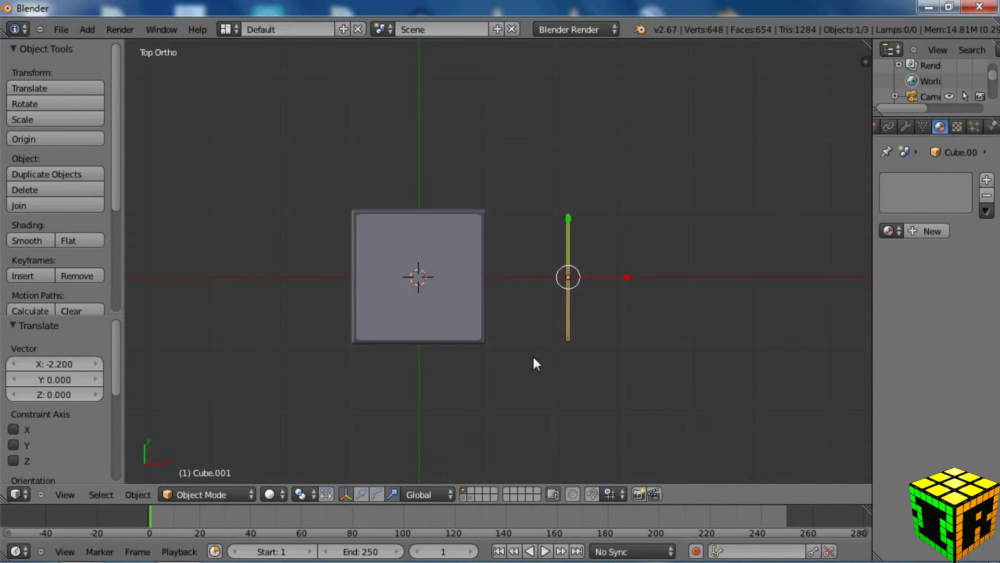
scroll(535, 343, "up", 2)
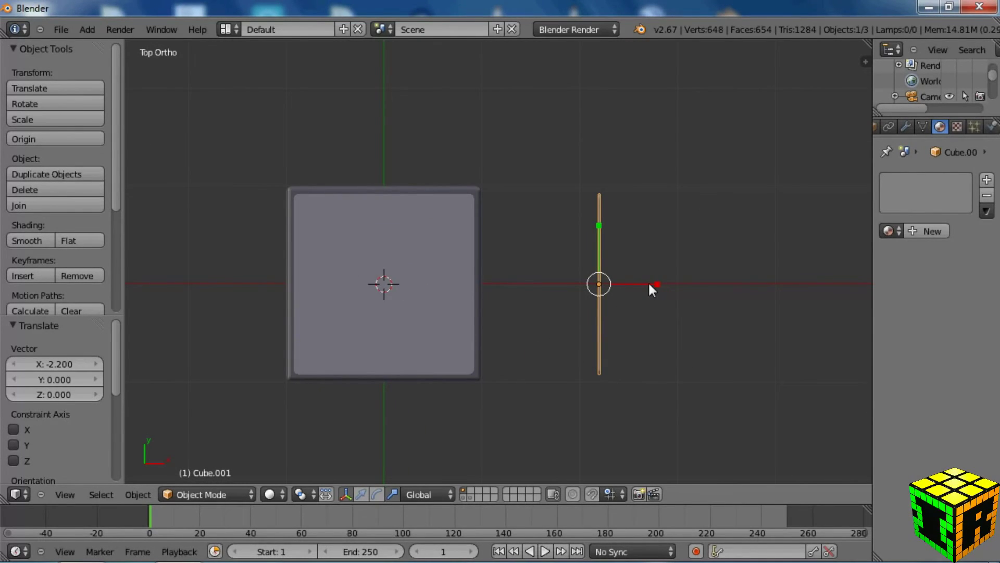
key("shift+d")
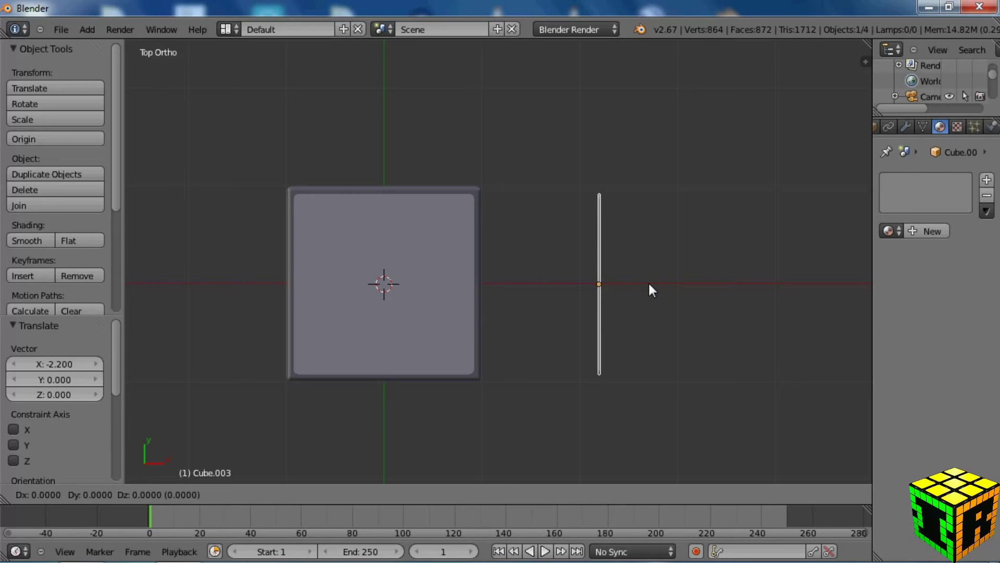
left_click(648, 467)
middle_click_drag(638, 427, 655, 296, "shift")
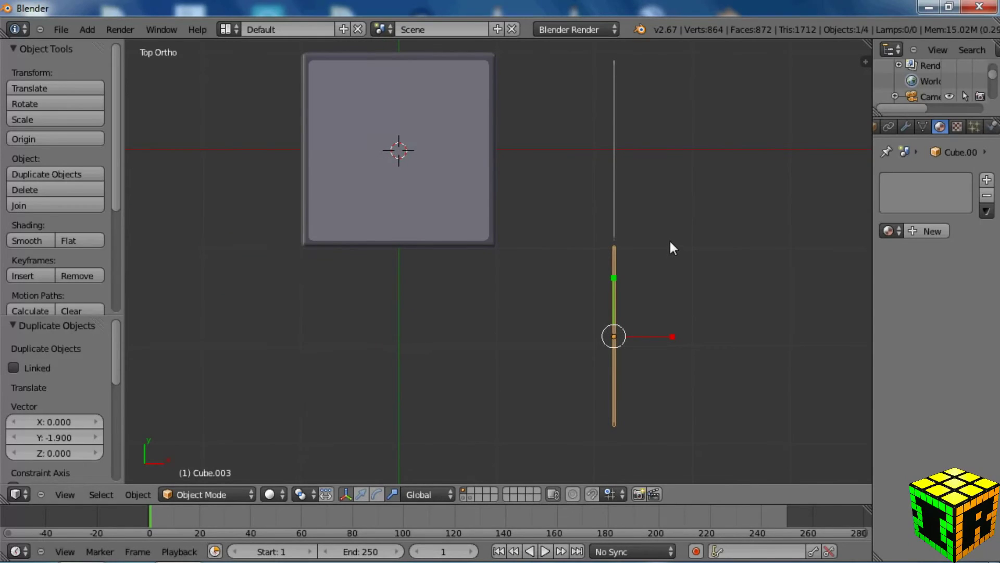
Step: Rotate the duplicated tile by 90° in the top view and move it -2.2 units along X and 0.7 units along Y
key("r")
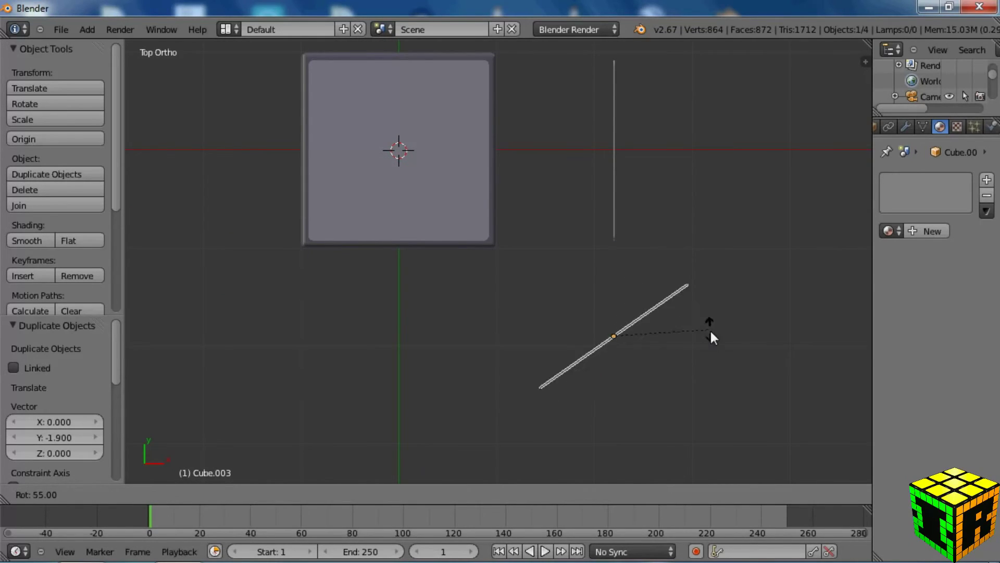
left_click(704, 389)
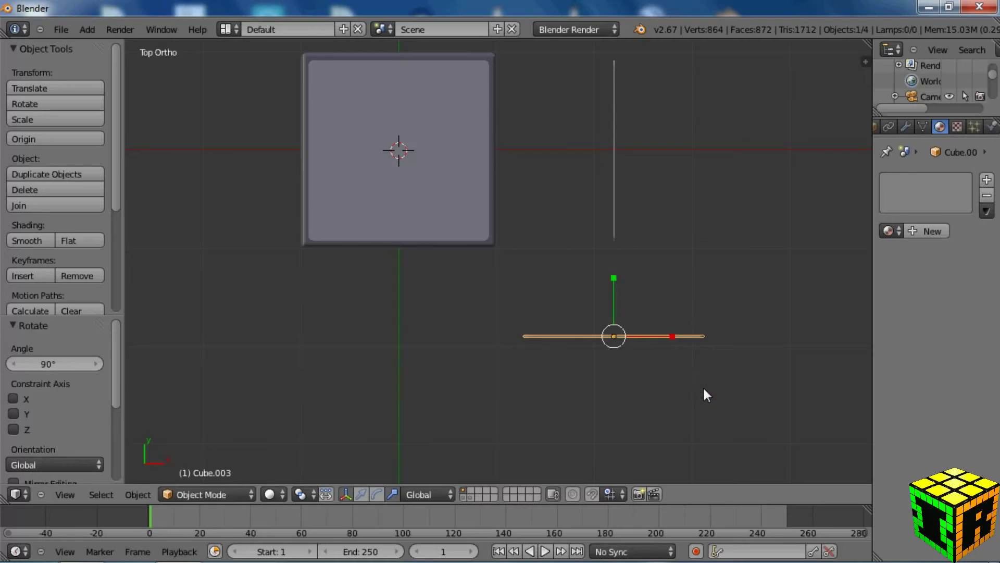
key("g")
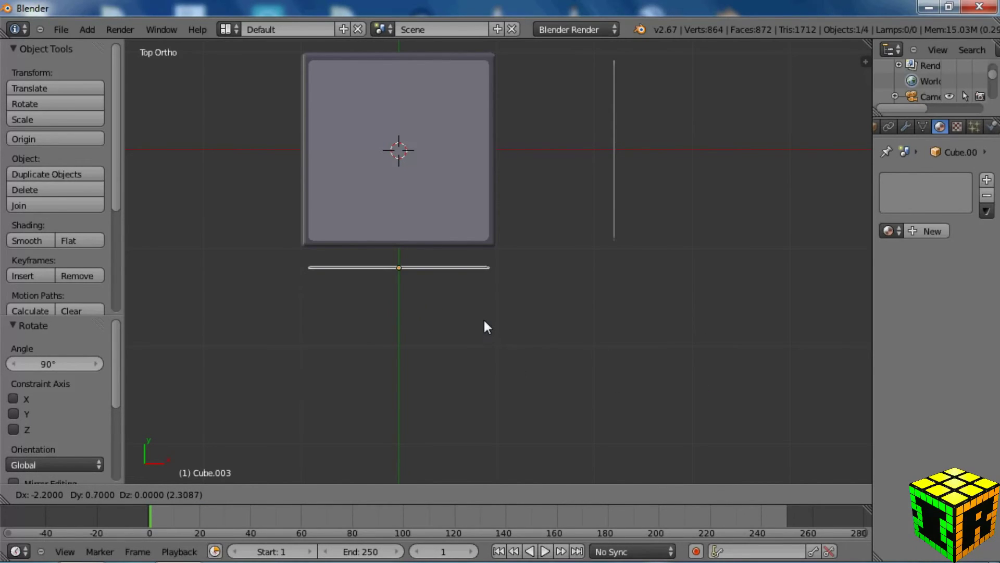
left_click(484, 319)
middle_click_drag(530, 348, 530, 308)
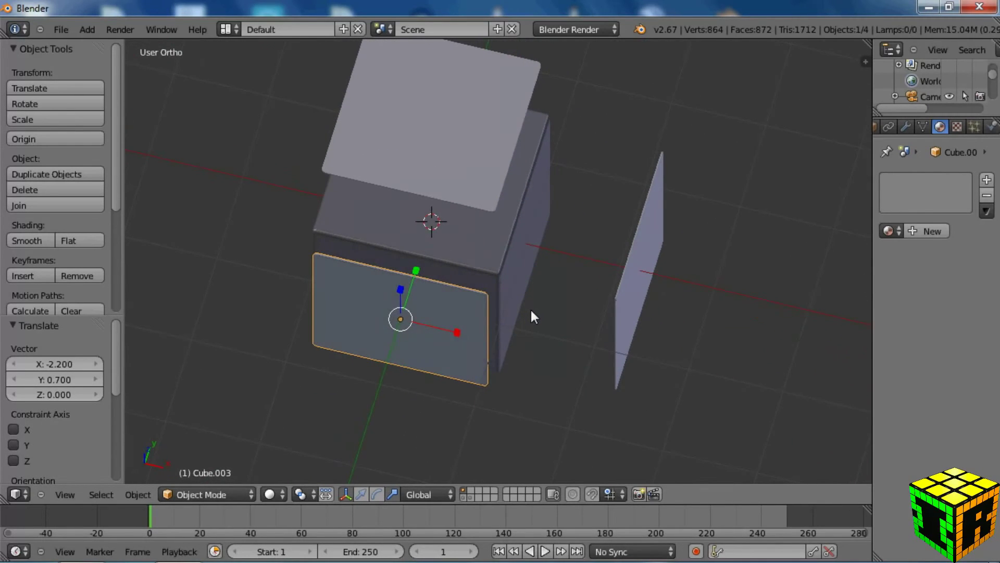
Step: Move the front tile -0.5 units along Y in the top view, further away from the cube
key("KP_7")
key("g")
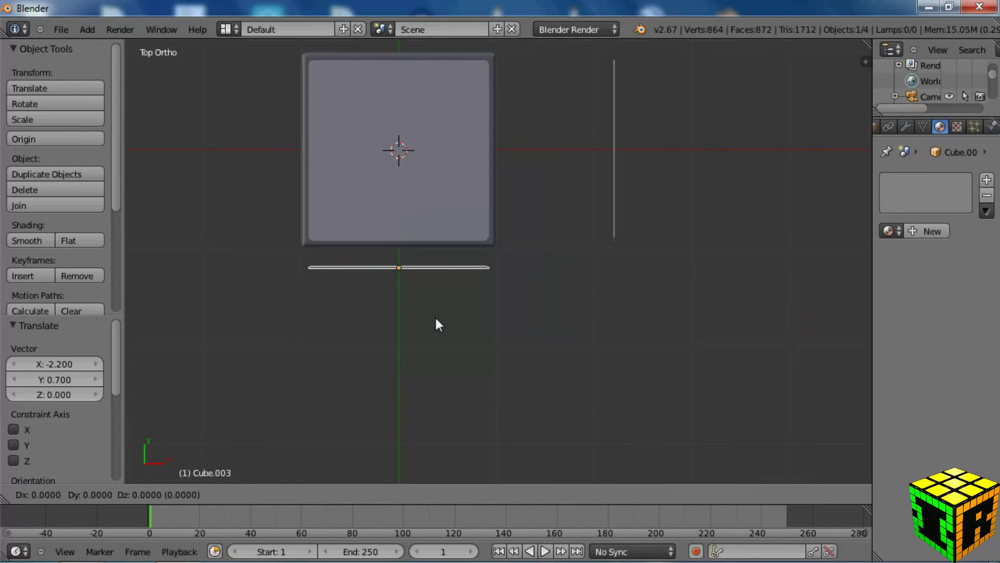
left_click(437, 363)
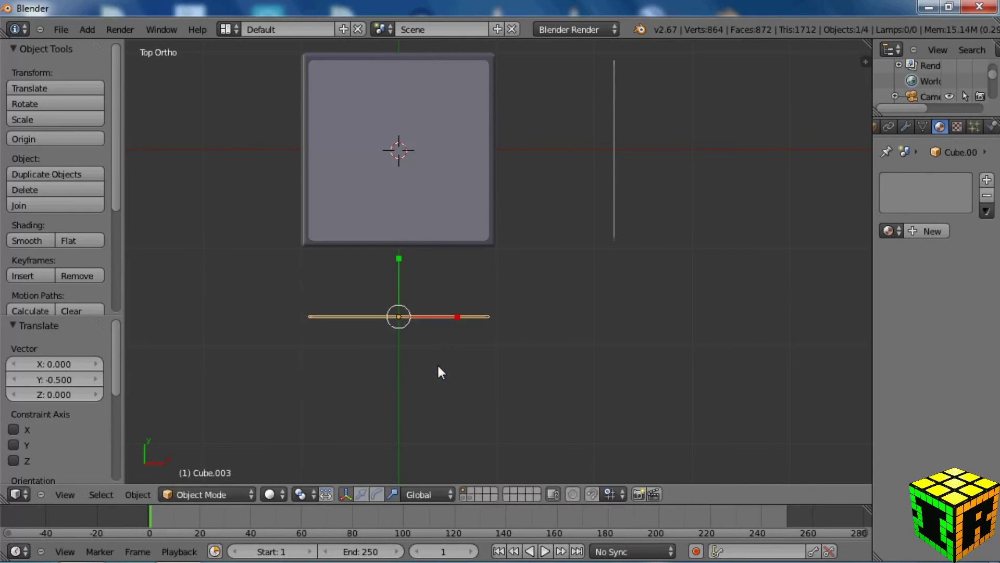
middle_click_drag(436, 364, 481, 318)
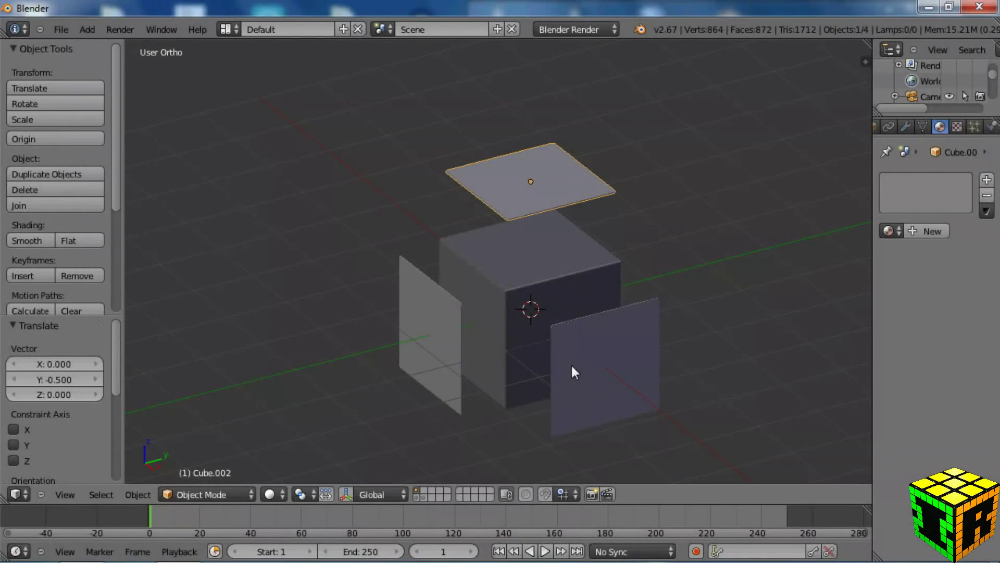
Step: Enable the translate manipulator and lower the tile above the cube by 1.096 units along Z in the front view
key("KP_1")
scroll(440, 320, "up", 3)
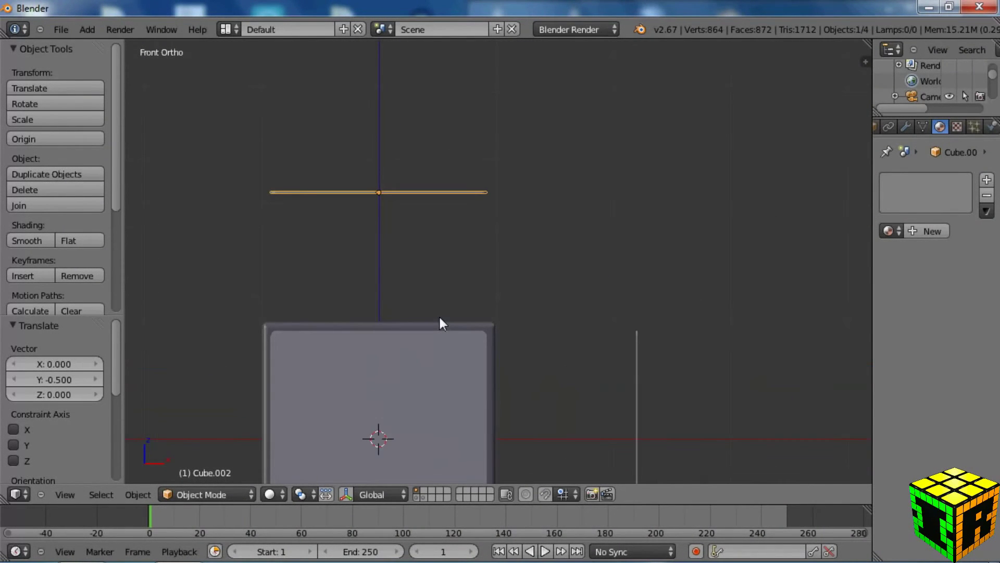
middle_click_drag(388, 327, 491, 308, "shift")
scroll(491, 308, "up", 2)
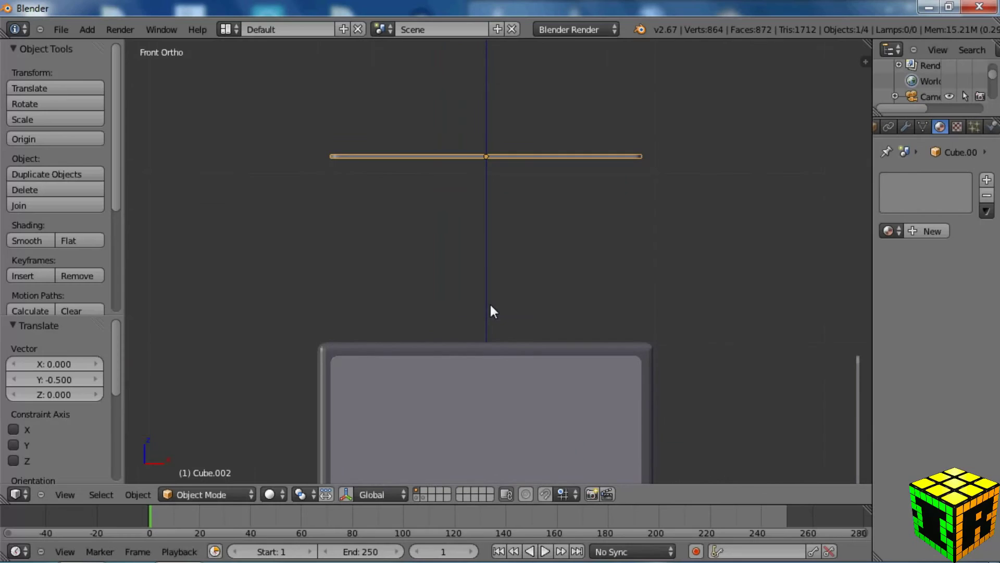
left_click(346, 494)
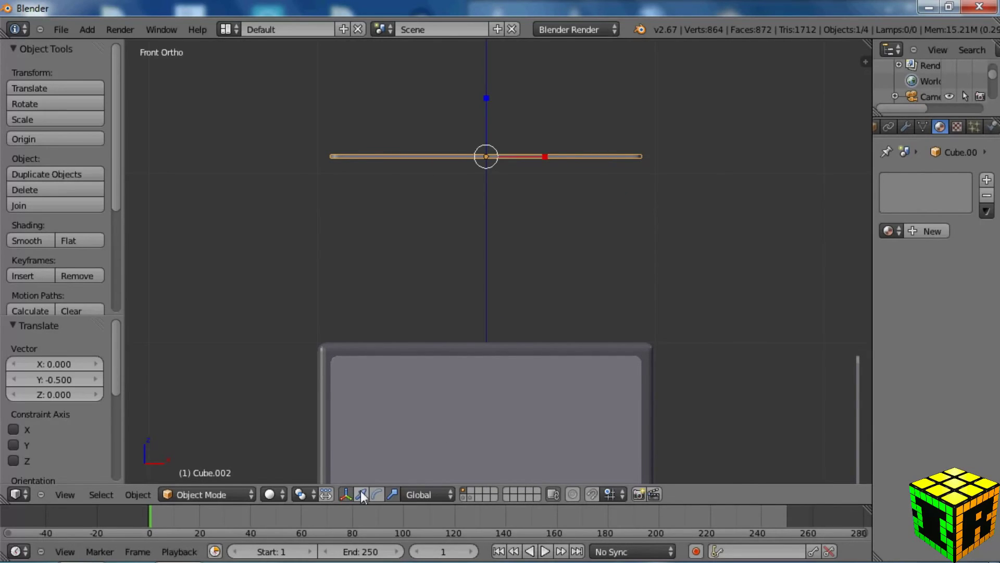
left_click(360, 494)
left_click_drag(487, 100, 487, 290)
scroll(523, 322, "up", 4)
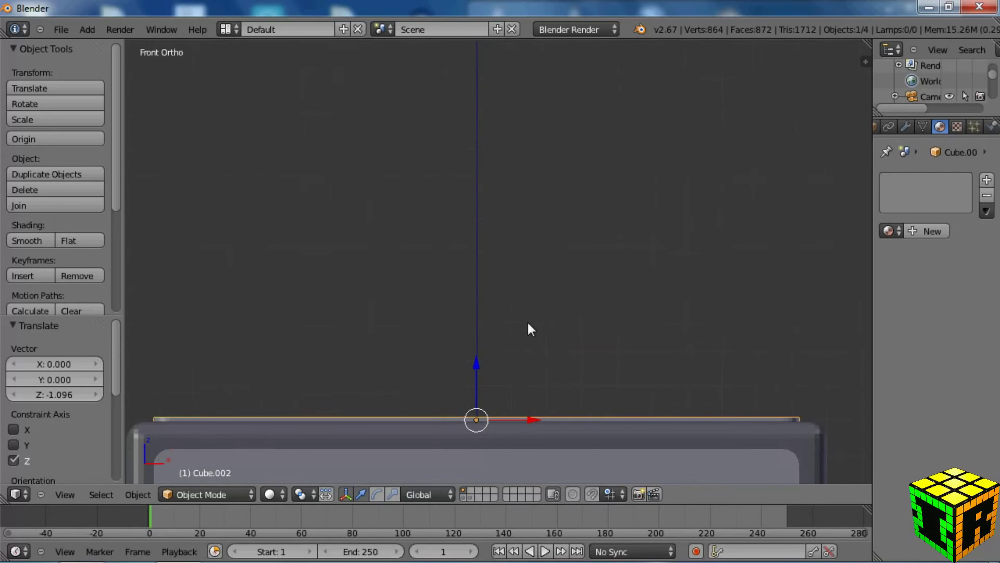
Step: Fine-tune the top tile's height on the cube by about -0.0037 units along Z
middle_click_drag(528, 323, 549, 193, "shift")
scroll(501, 250, "up", 2)
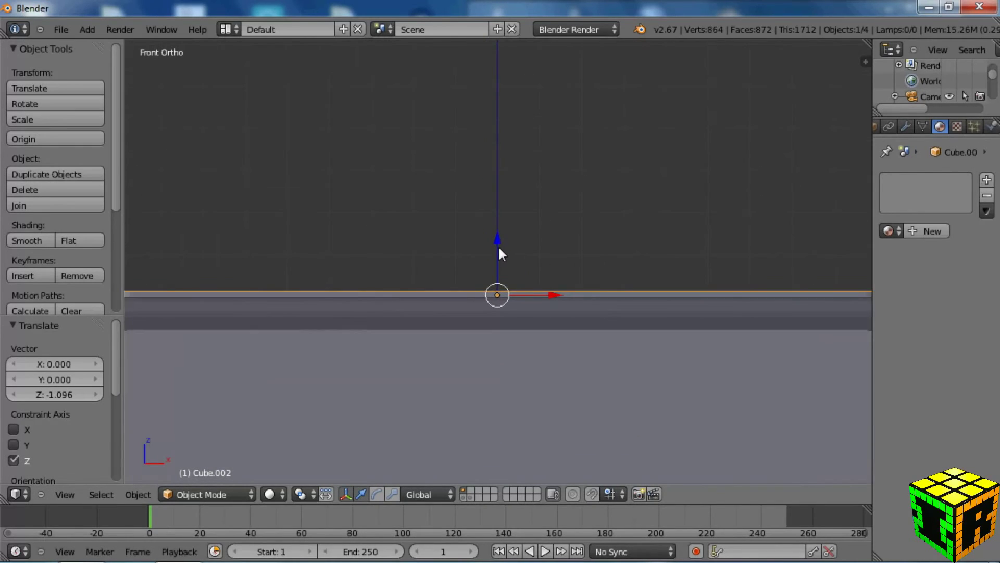
middle_click_drag(396, 284, 455, 275, "shift")
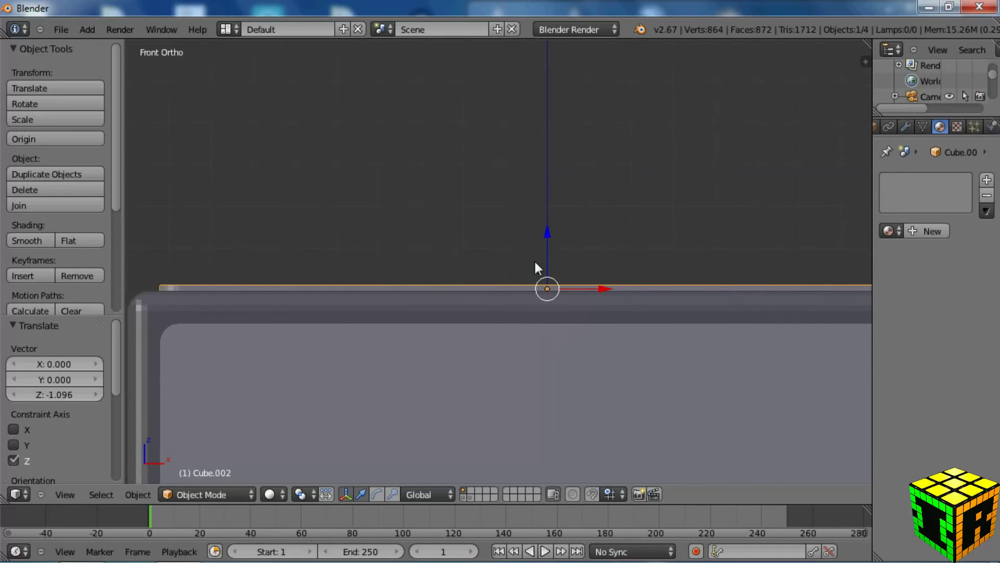
left_click_drag(549, 241, 549, 239)
scroll(480, 368, "down", 5)
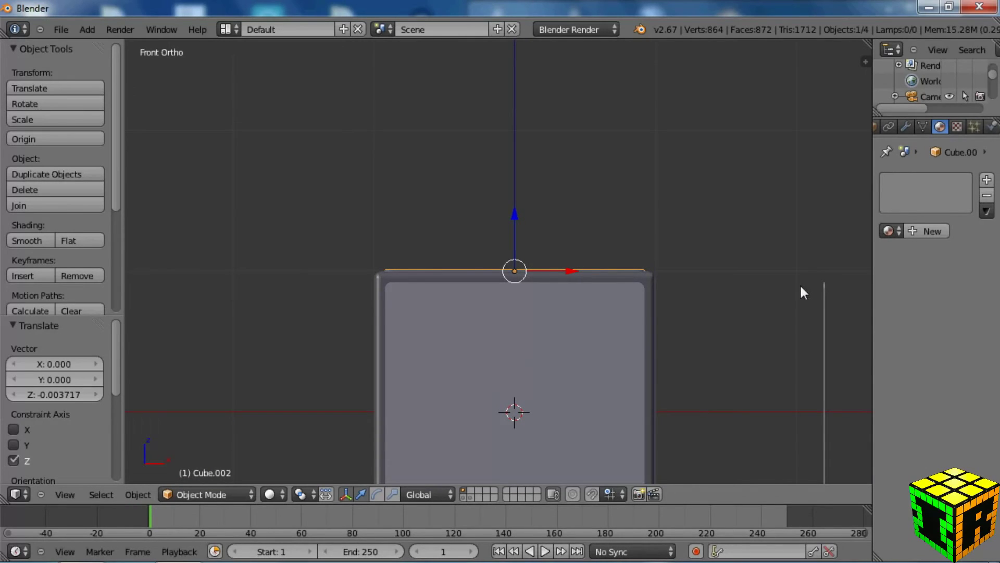
Step: Move the front tile 0.698 units along Y in the right view so it sits against the cube's front face
key("KP_3")
middle_click_drag(580, 400, 536, 268, "shift")
right_click(374, 267)
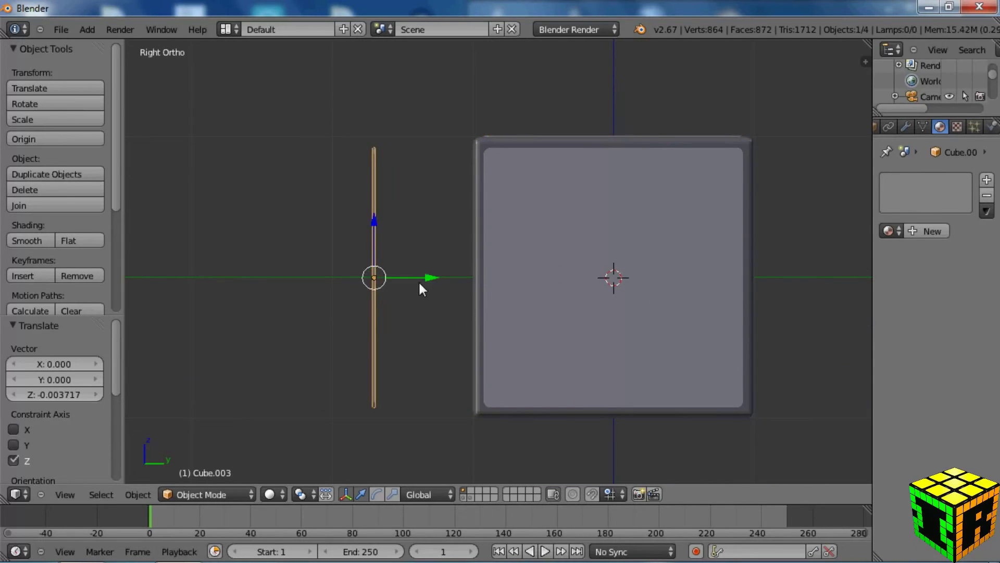
scroll(420, 280, "up", 5)
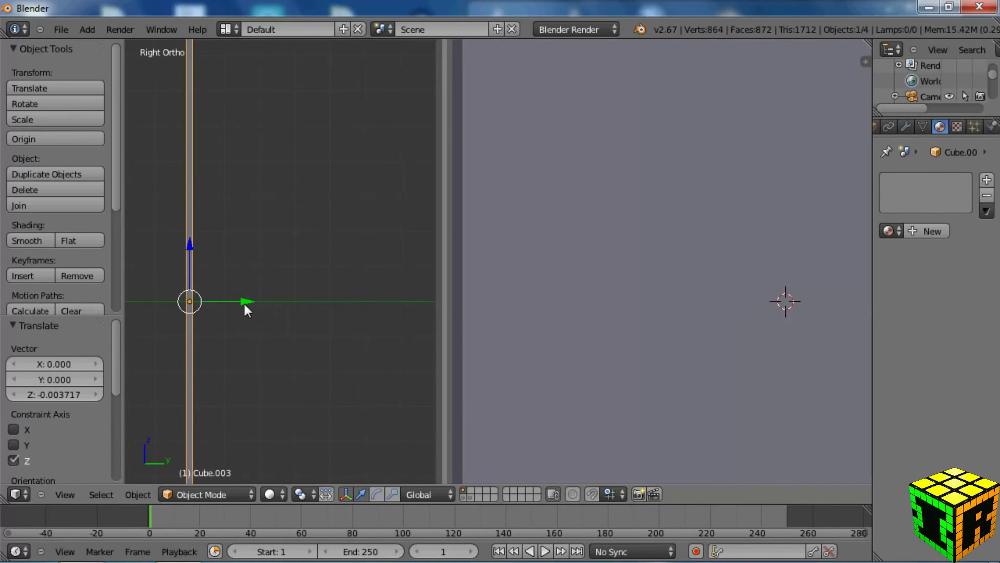
left_click_drag(245, 307, 487, 321)
scroll(487, 321, "down", 3)
middle_click_drag(483, 321, 524, 378)
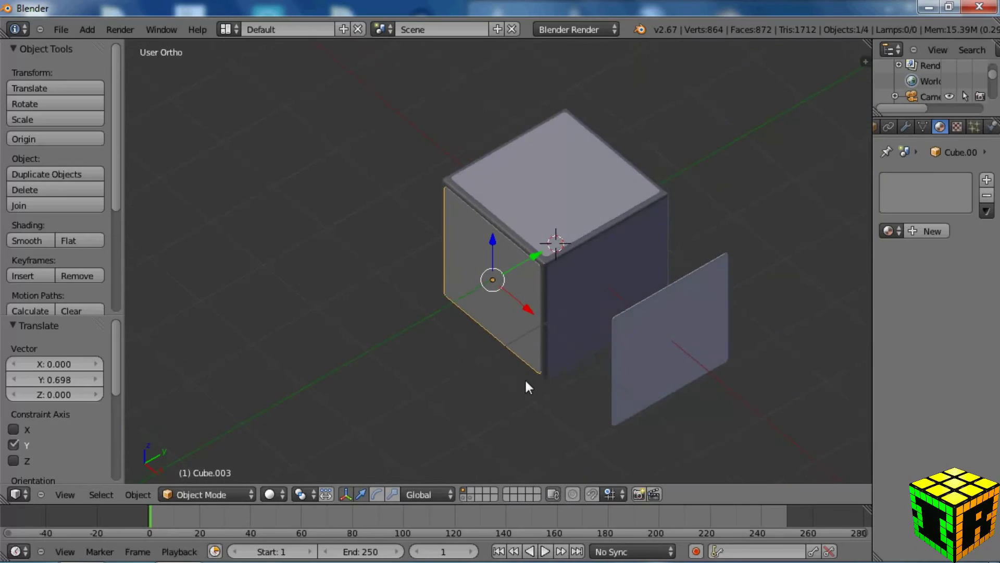
Step: Move the remaining detached tile along X onto the cube's side face, fine-tuning its position by 0.00446 units
right_click(668, 338)
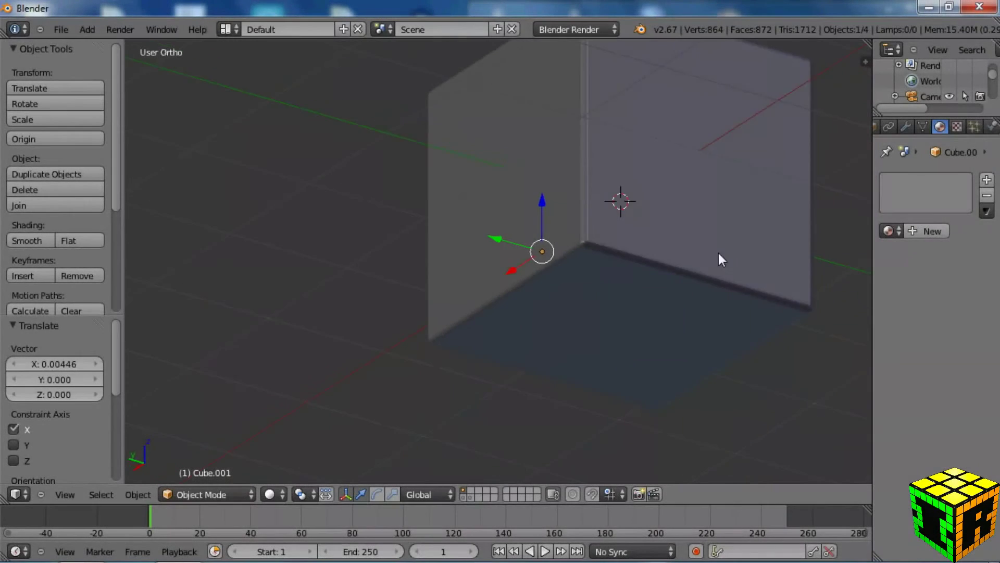
middle_click_drag(718, 252, 552, 361)
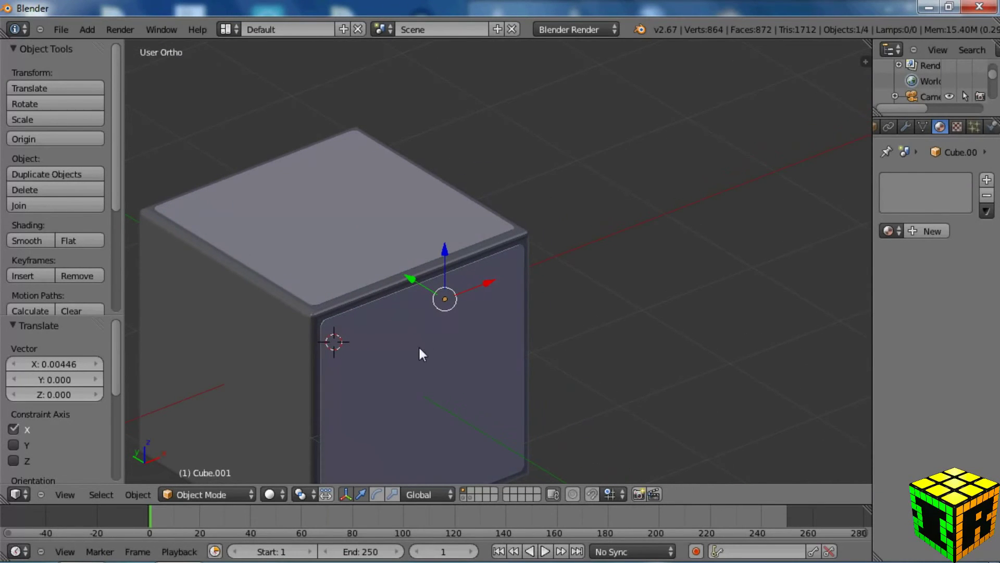
middle_click_drag(345, 266, 297, 357)
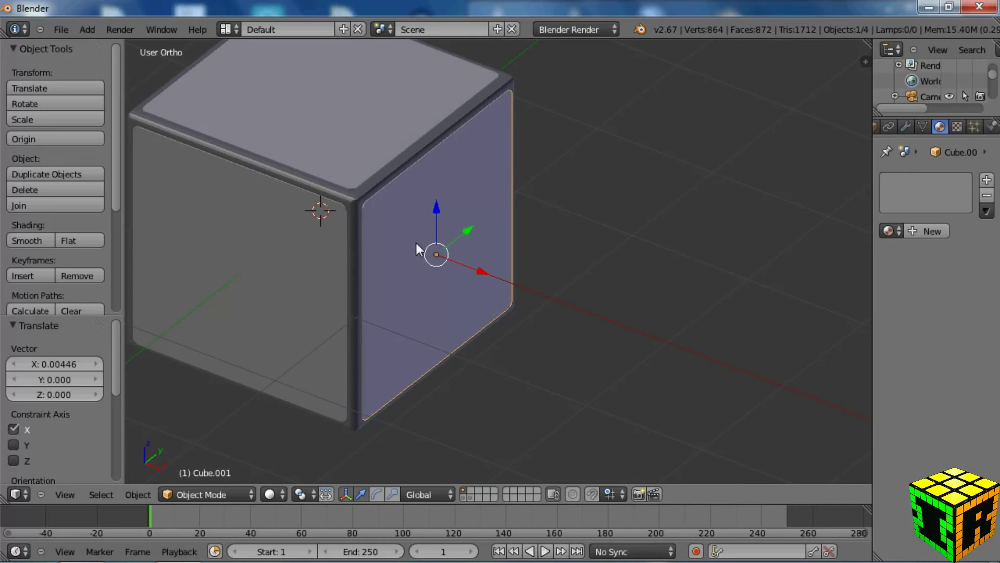
Step: Give the top tile a new material named Blanco and brighten its diffuse colour to full white
right_click(352, 150)
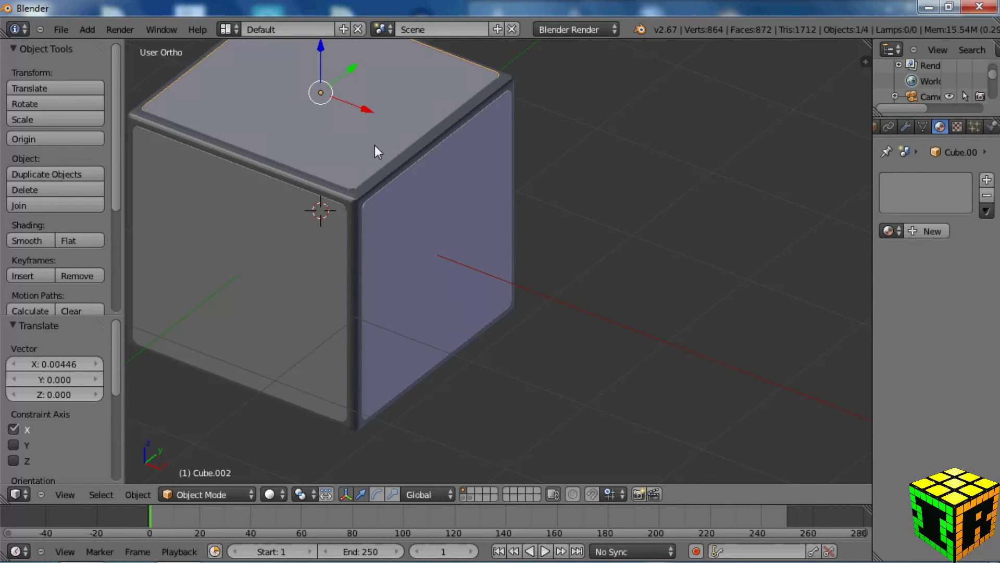
middle_click_drag(375, 150, 492, 226, "shift")
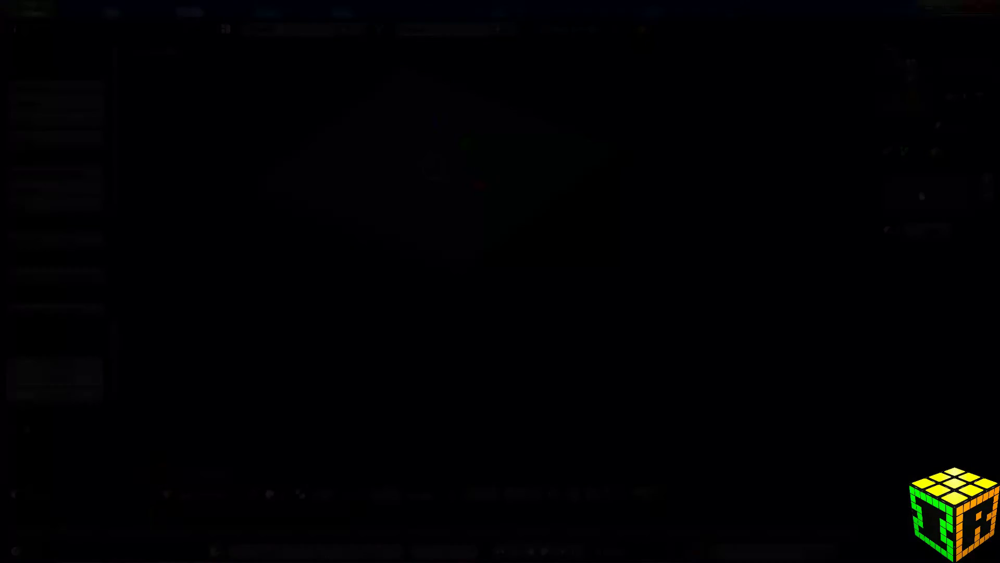
left_click(925, 231)
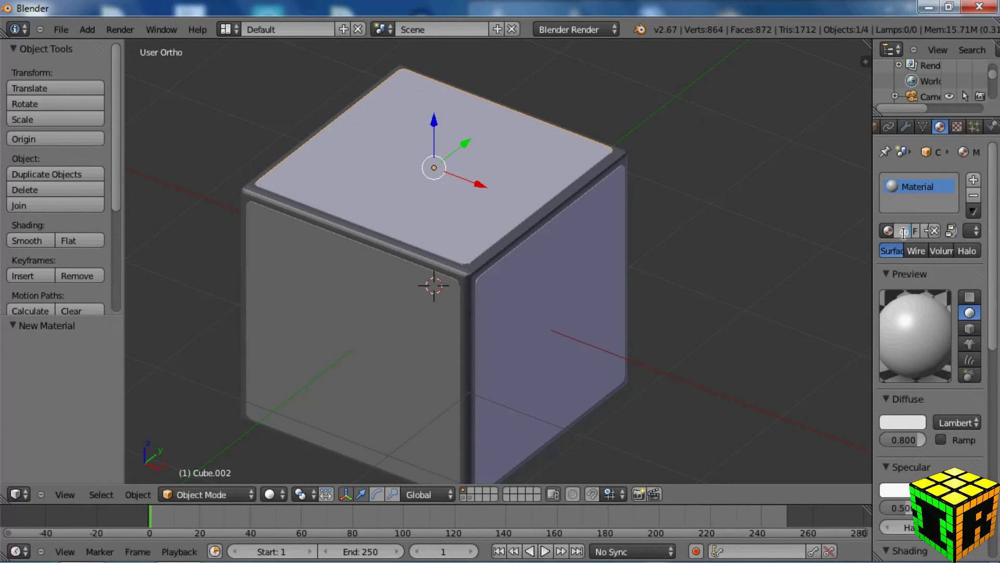
key("Return")
left_click(896, 422)
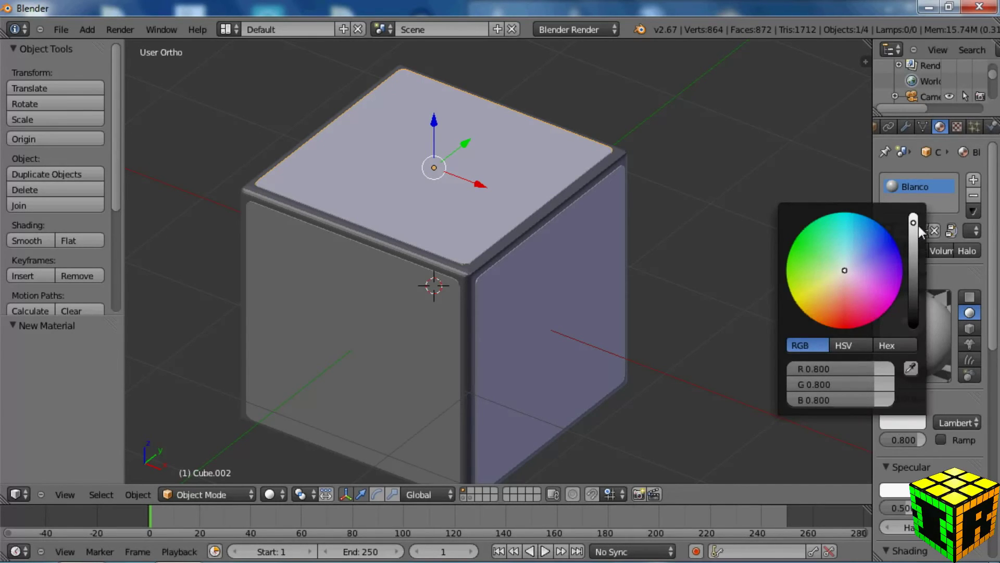
left_click_drag(918, 226, 914, 214)
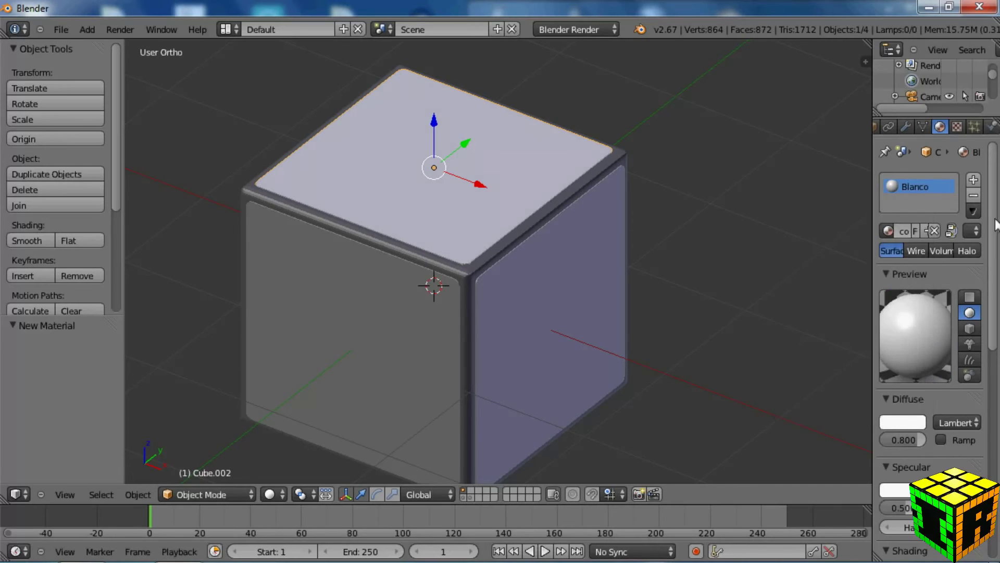
Step: Give the tile on the cube's +X side a new material named Rojo with a red diffuse colour
right_click(555, 301)
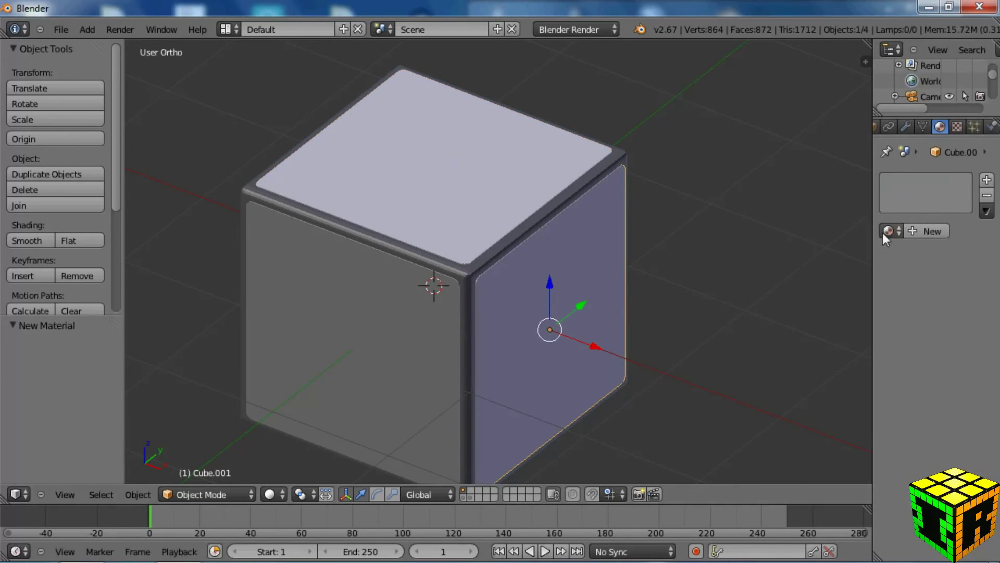
left_click(930, 235)
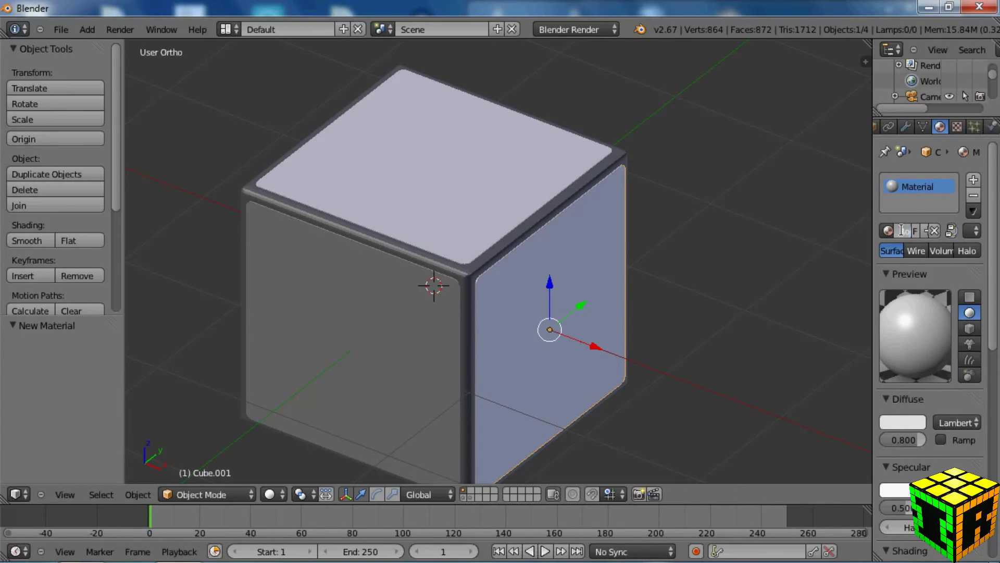
key("Return")
left_click(901, 421)
left_click_drag(852, 262, 844, 350)
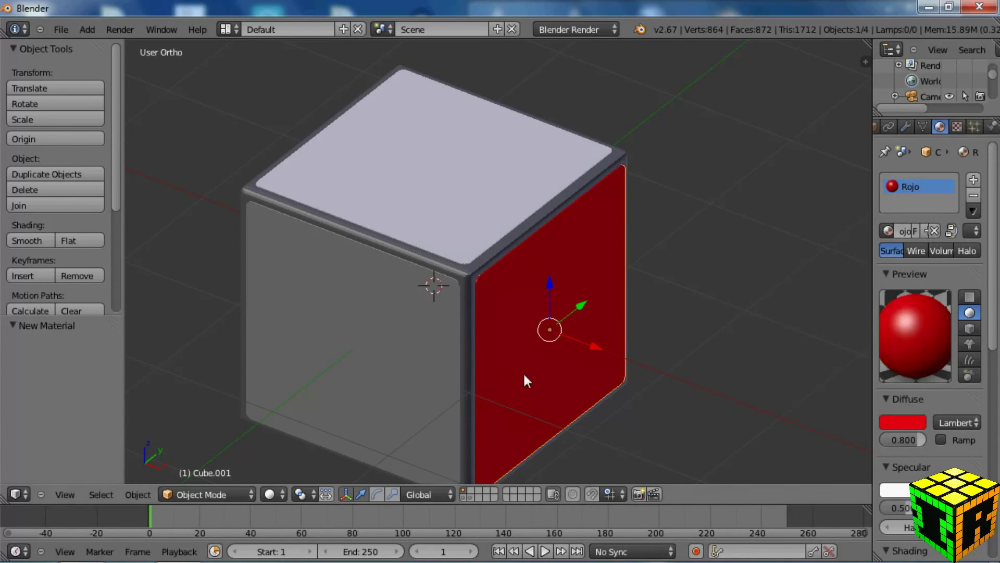
Step: Give the front tile a new material named Verde with a green diffuse colour
right_click(411, 382)
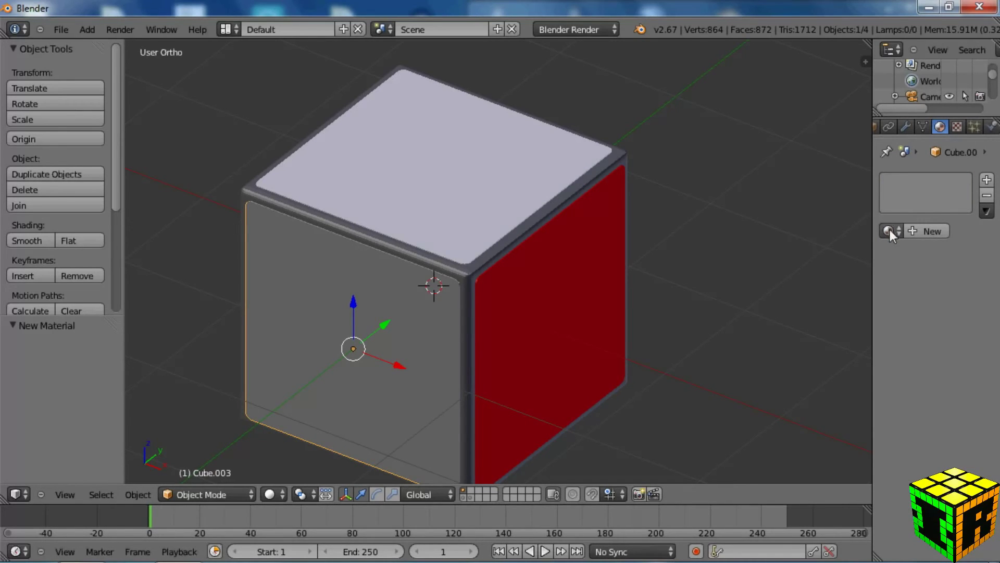
left_click(928, 231)
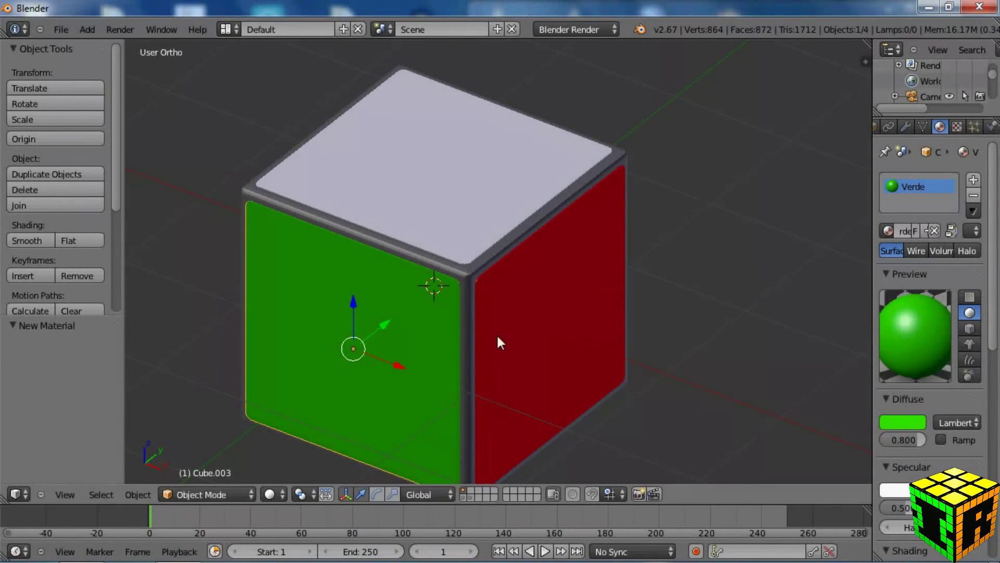
middle_click_drag(498, 342, 496, 239)
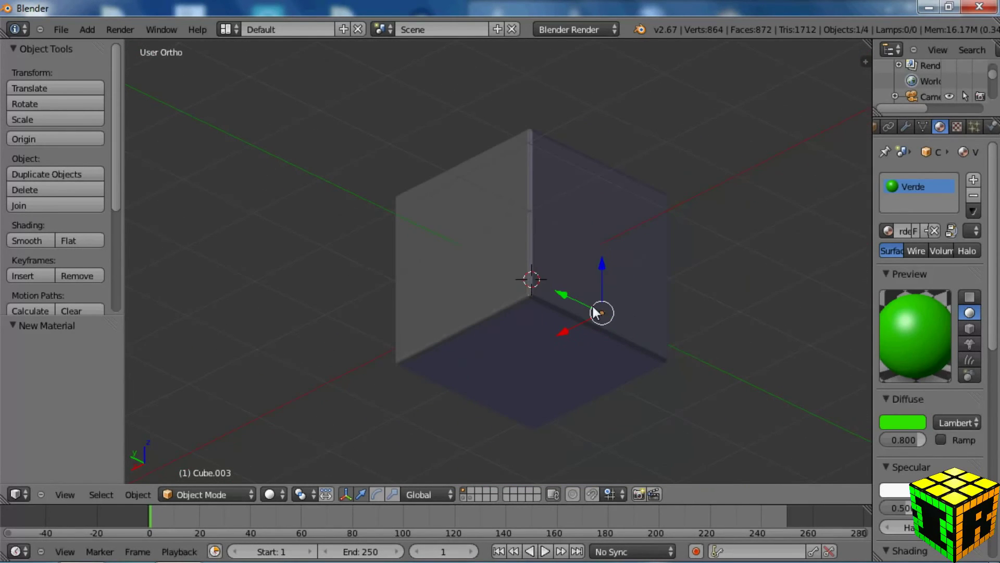
Step: Try shrinking the red tile to 0.950 along Y with a Resize in the right view, and restore the Y factor to 1.000
middle_click_drag(670, 318, 427, 318)
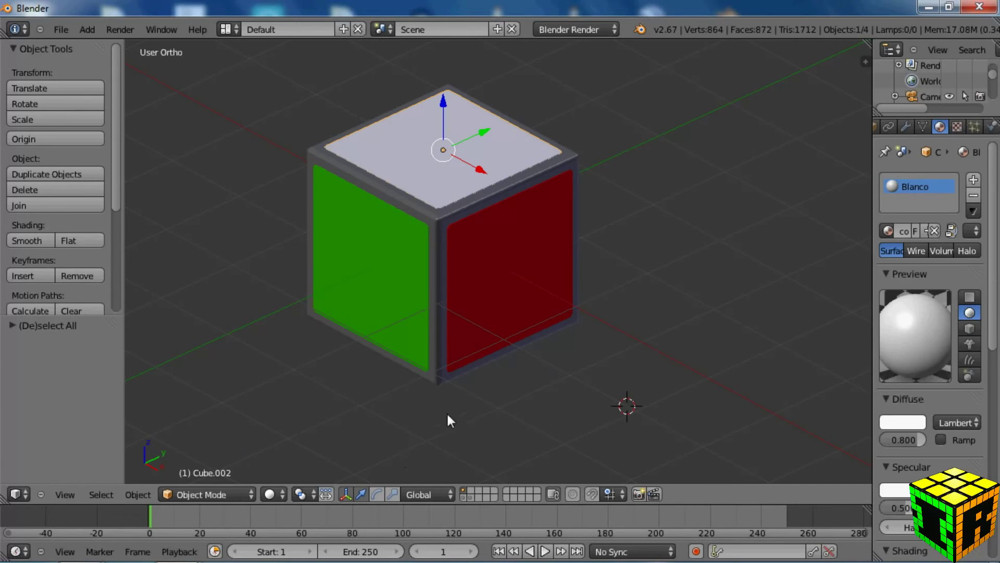
right_click(510, 270)
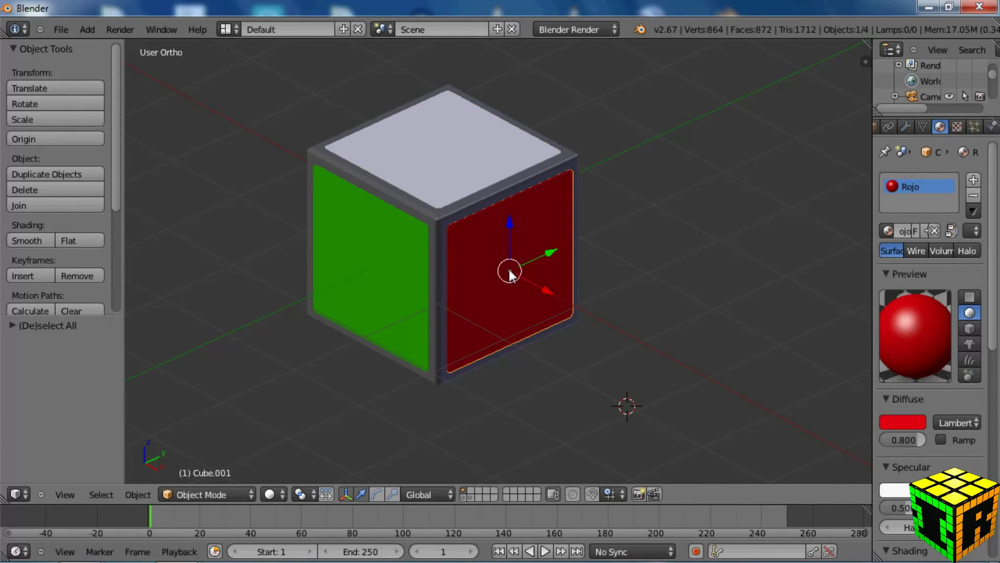
key("KP_3")
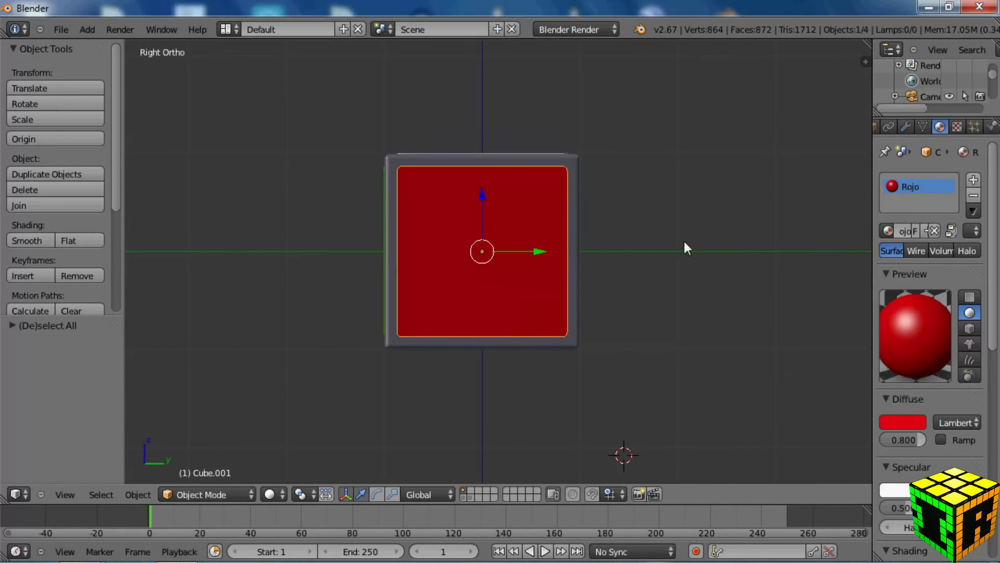
scroll(684, 248, "up", 3)
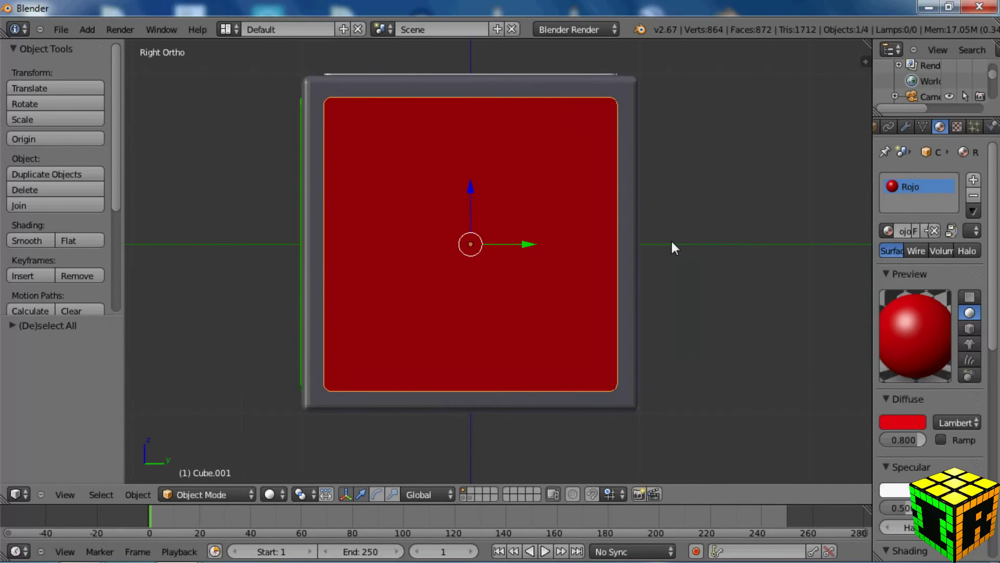
key("s")
left_click(672, 242)
scroll(118, 190, "down", 8)
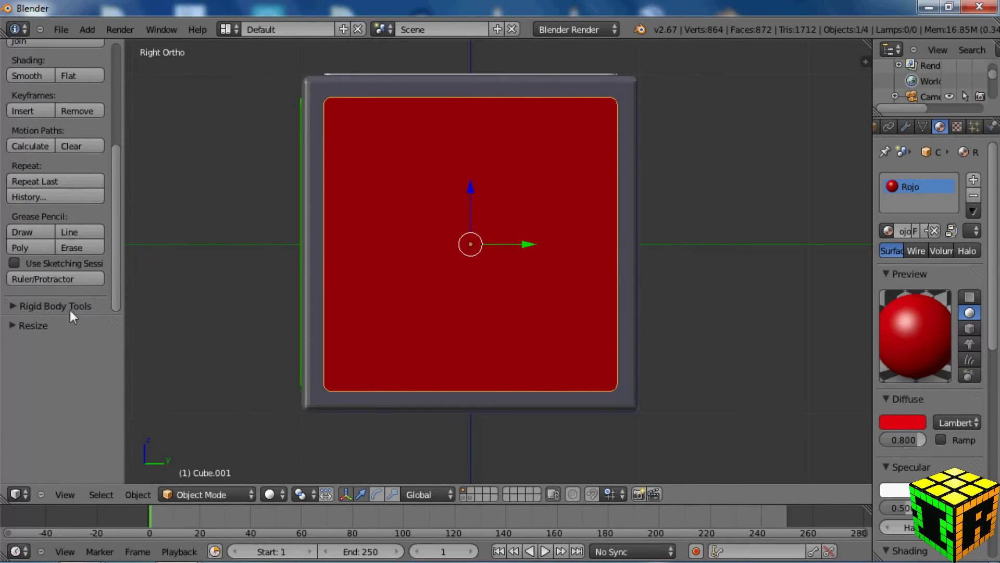
left_click(29, 325)
mouse_move(119, 333)
left_mouse_down()
mouse_move(119, 347)
mouse_move(120, 330)
left_mouse_up()
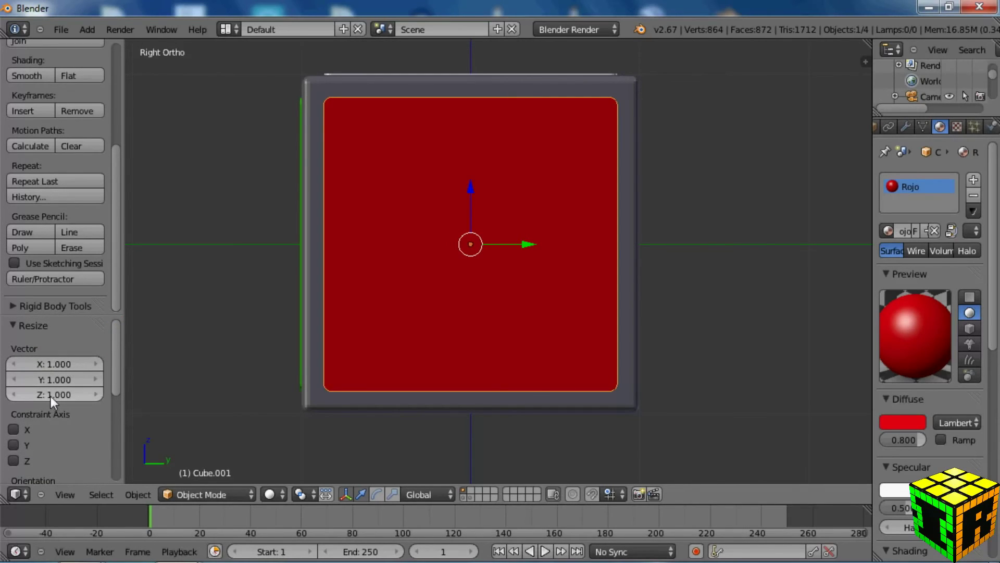
left_click(17, 381)
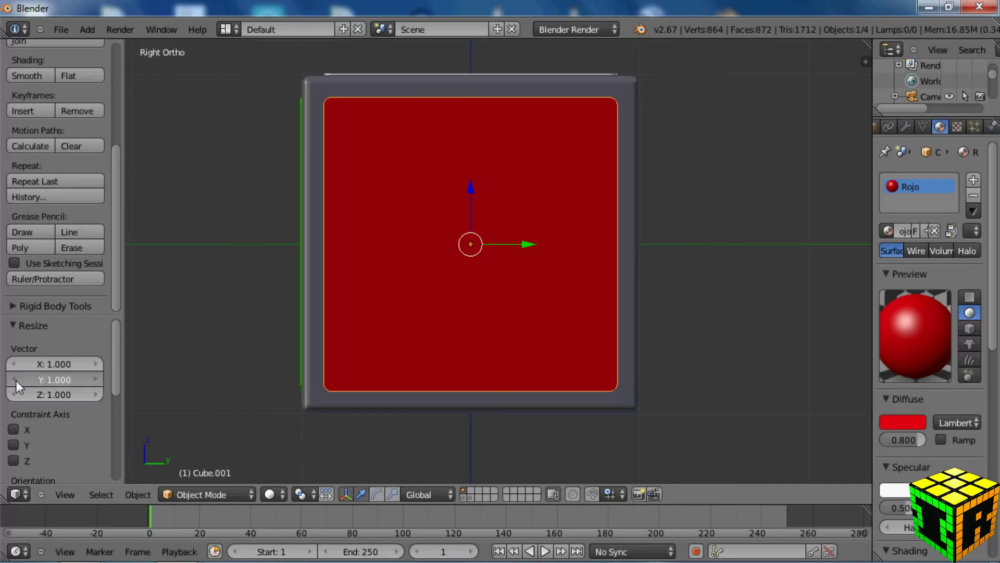
left_click(16, 380)
left_click(17, 380)
left_click(17, 381)
left_click(17, 381)
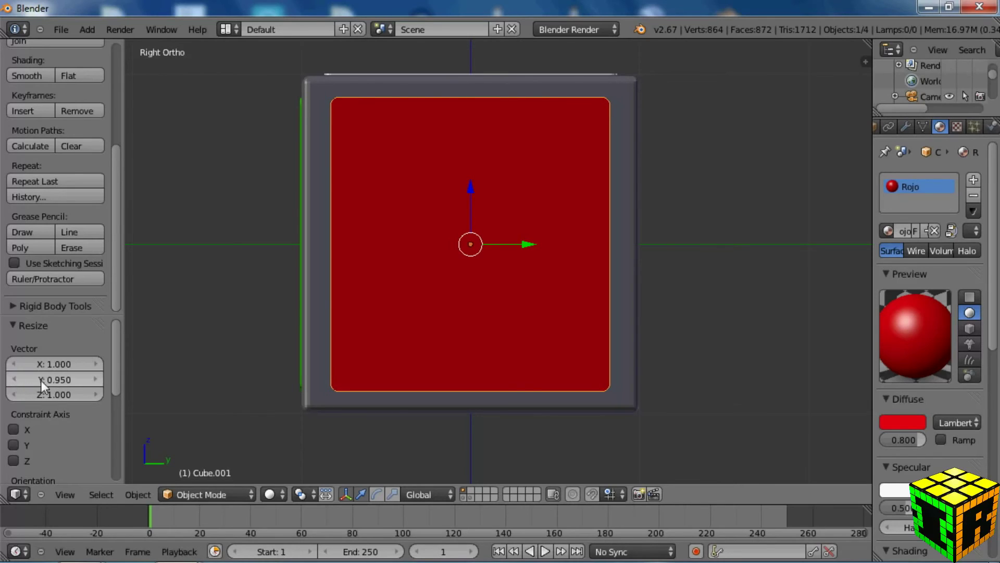
left_click(90, 380)
left_click(89, 380)
left_click(90, 380)
left_click(89, 380)
left_click(90, 381)
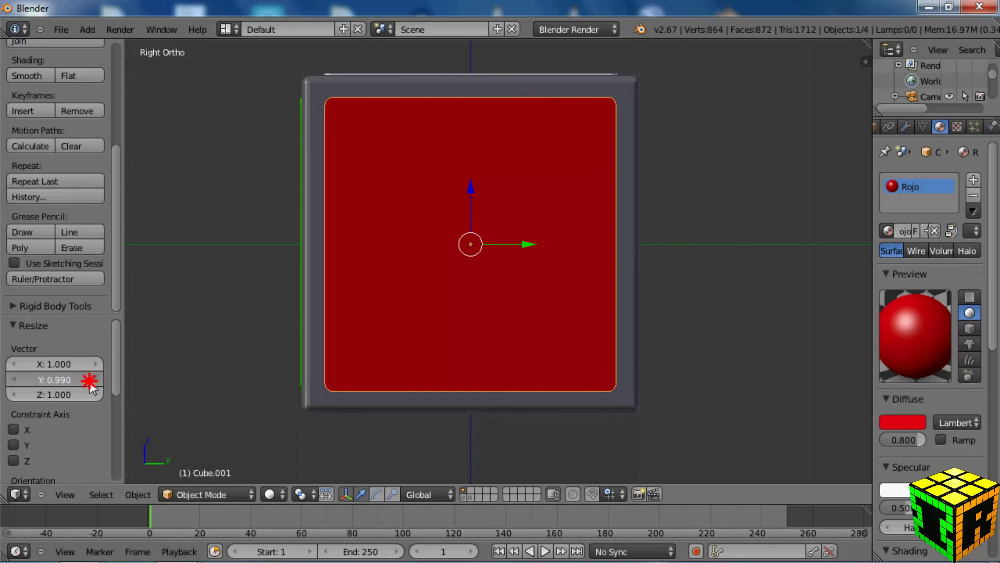
Step: Try shrinking the red tile to 0.960 along Z and step the Z factor back up
left_click(13, 395)
left_click(12, 397)
left_click(12, 397)
left_click(12, 396)
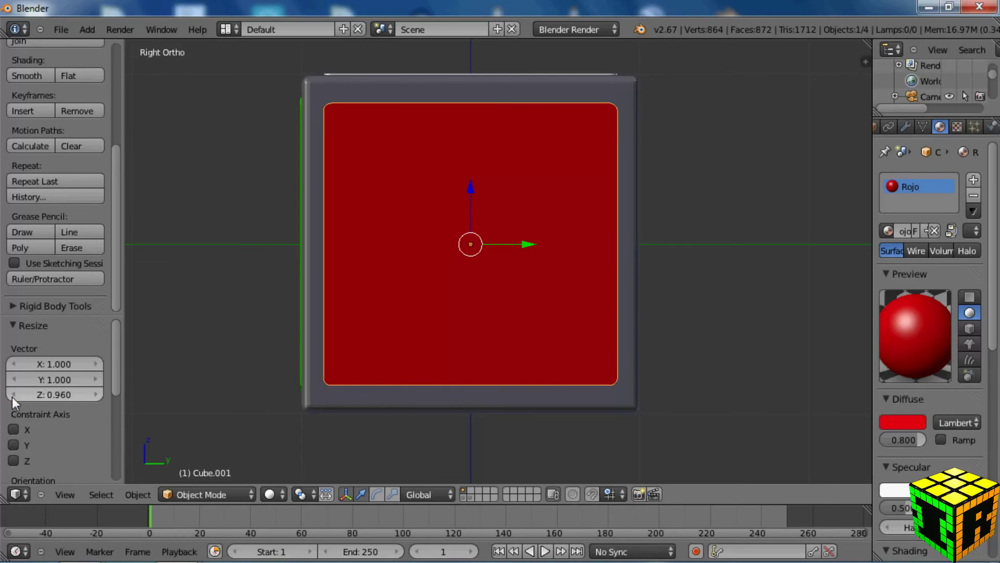
left_click(97, 393)
left_click(98, 394)
left_click(97, 394)
left_click(97, 394)
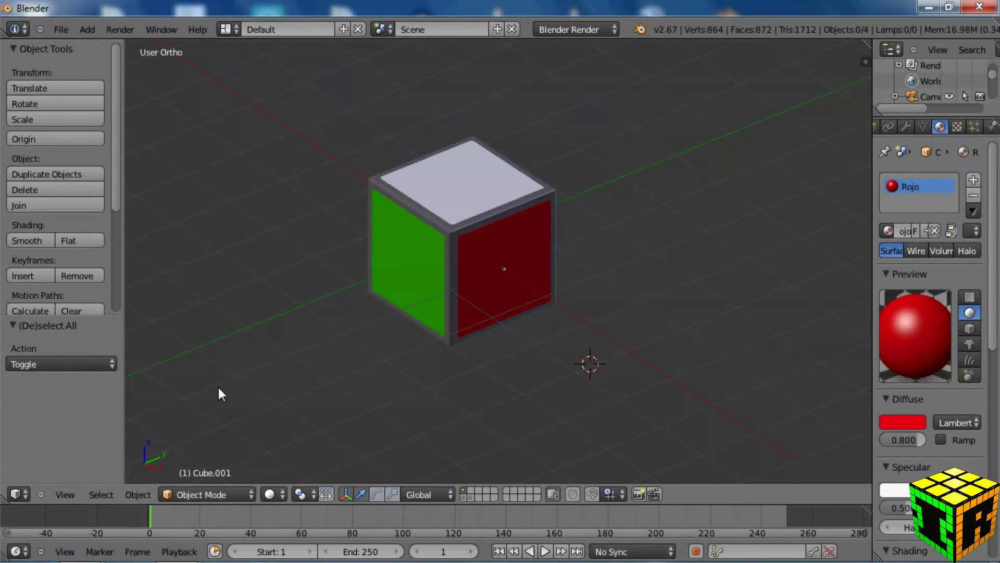
Step: Duplicate the whole tiled cube 3 units along X, and duplicate that copy by -6 units along X
key("KP_7")
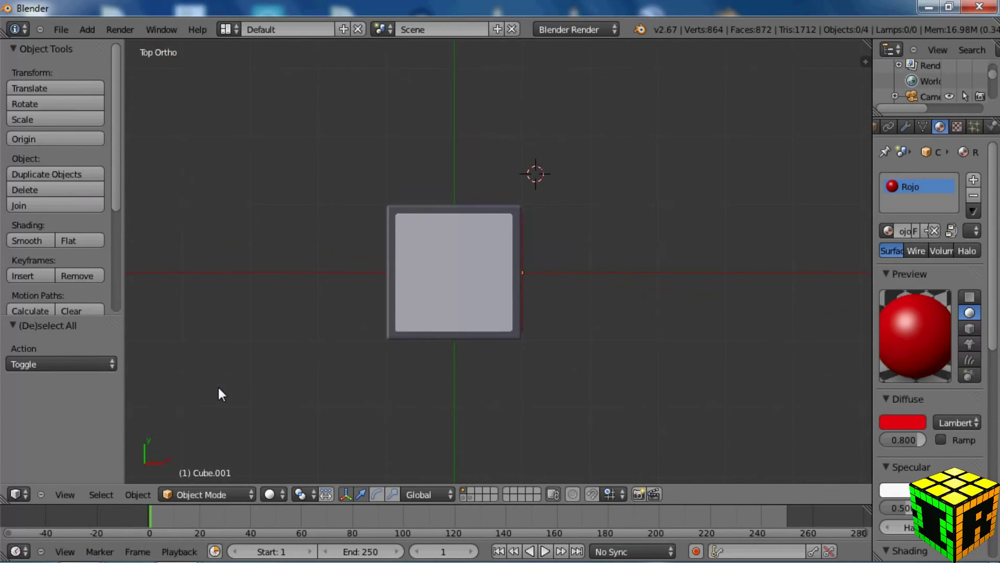
key("a")
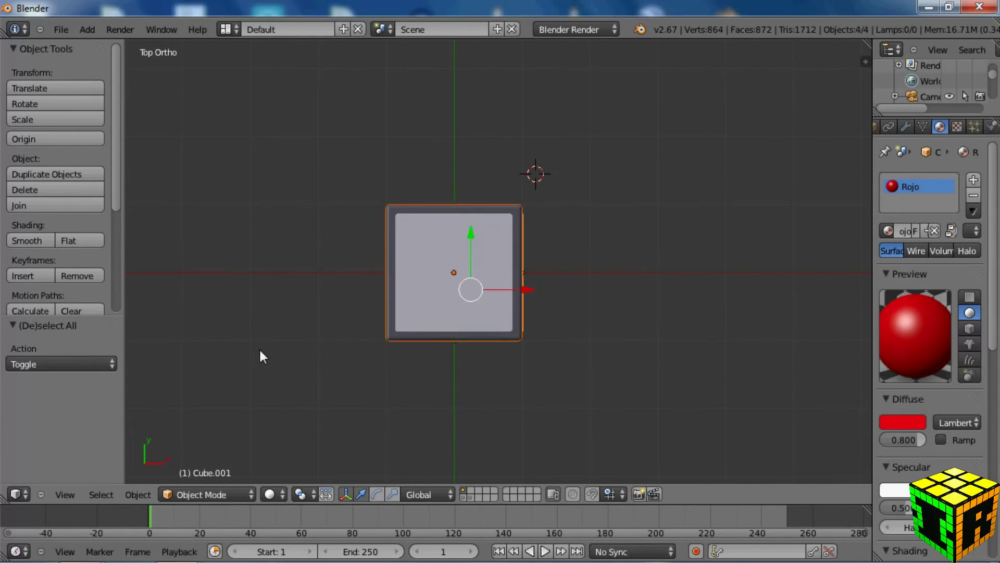
key("a")
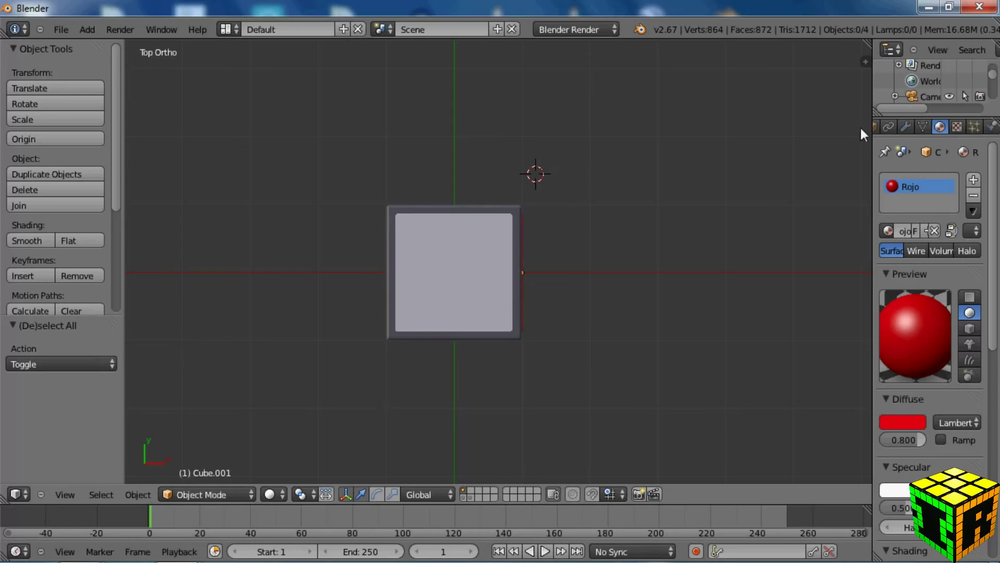
key("a")
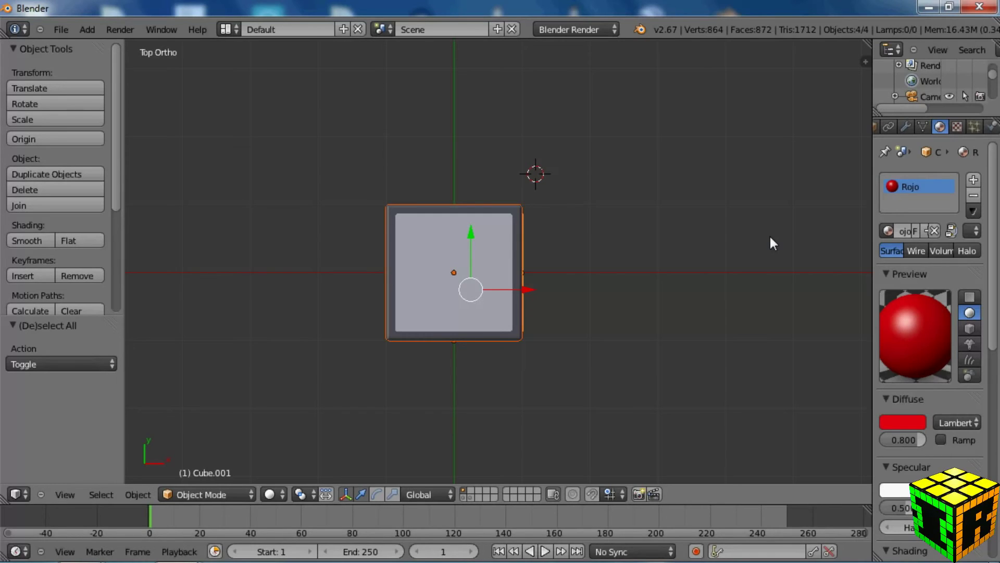
key("shift+d")
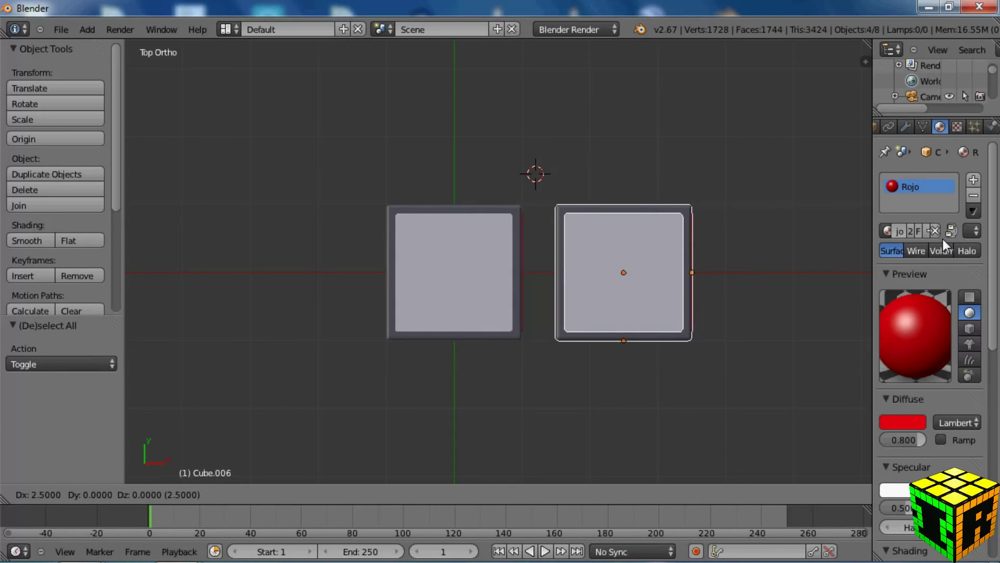
left_click(976, 236)
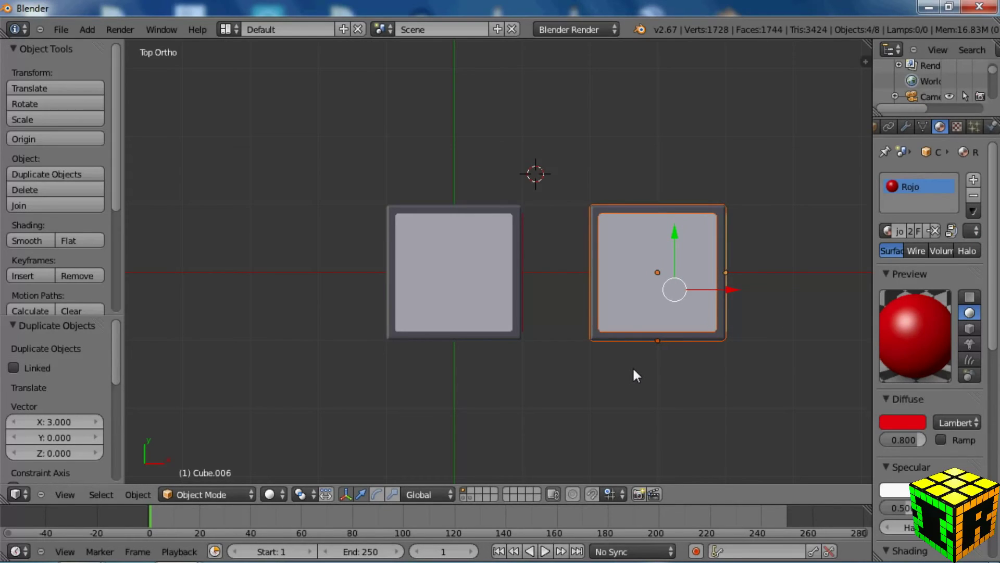
key("shift+d")
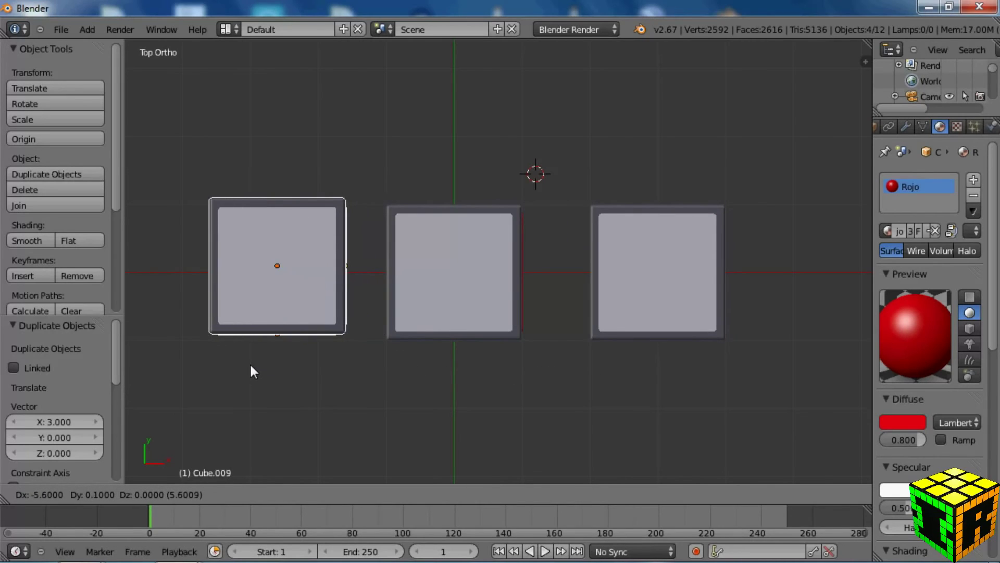
left_click(223, 368)
Step: Delete the white top tile and the red side tile from the cube copy on the +X side
middle_click_drag(531, 412, 496, 307)
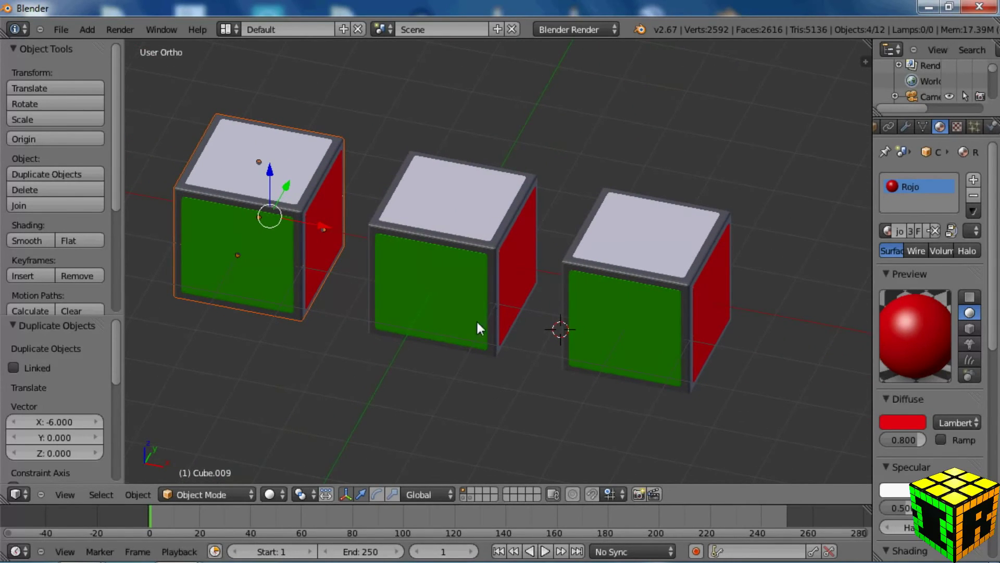
middle_click_drag(457, 352, 433, 354)
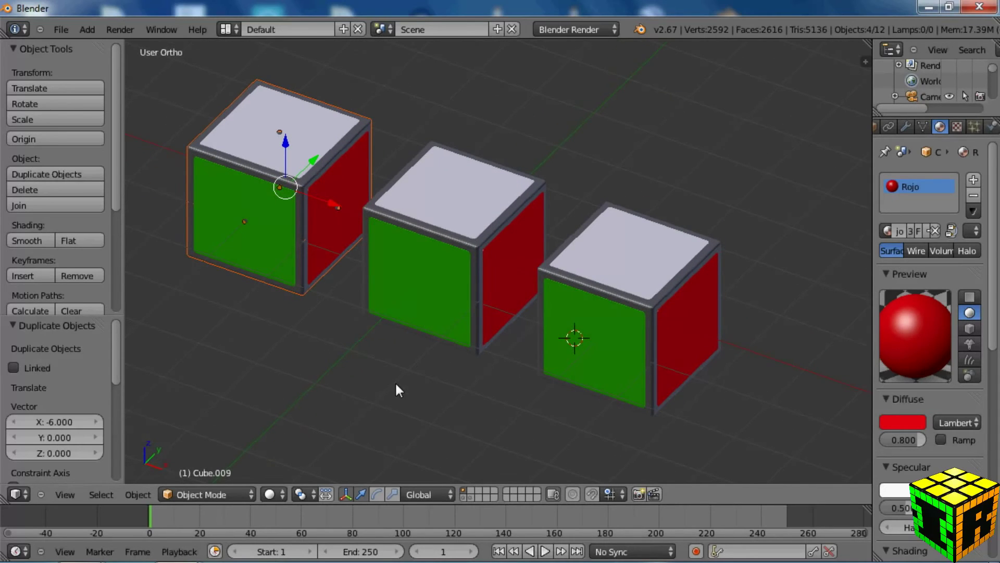
right_click(635, 255)
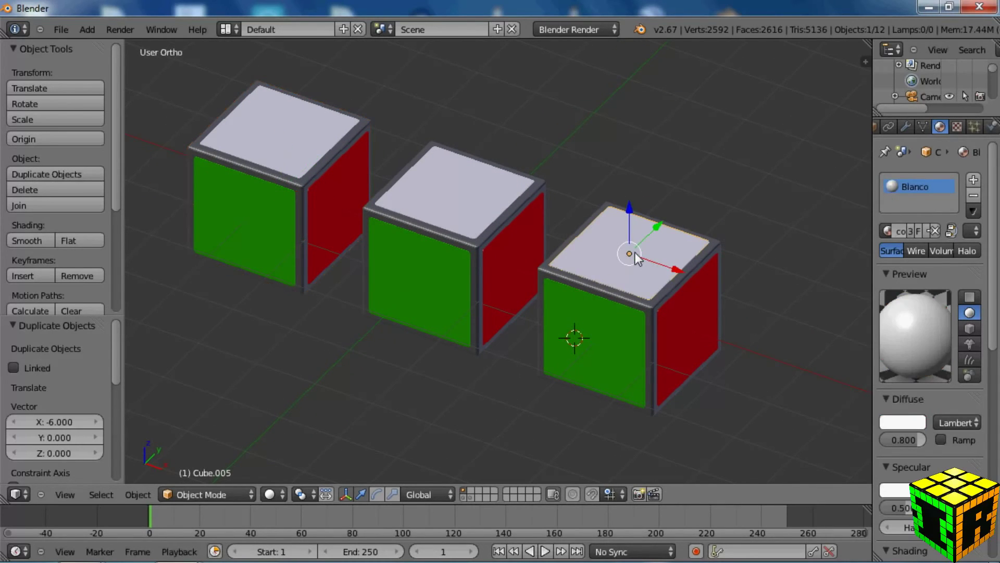
right_click(696, 326, "shift")
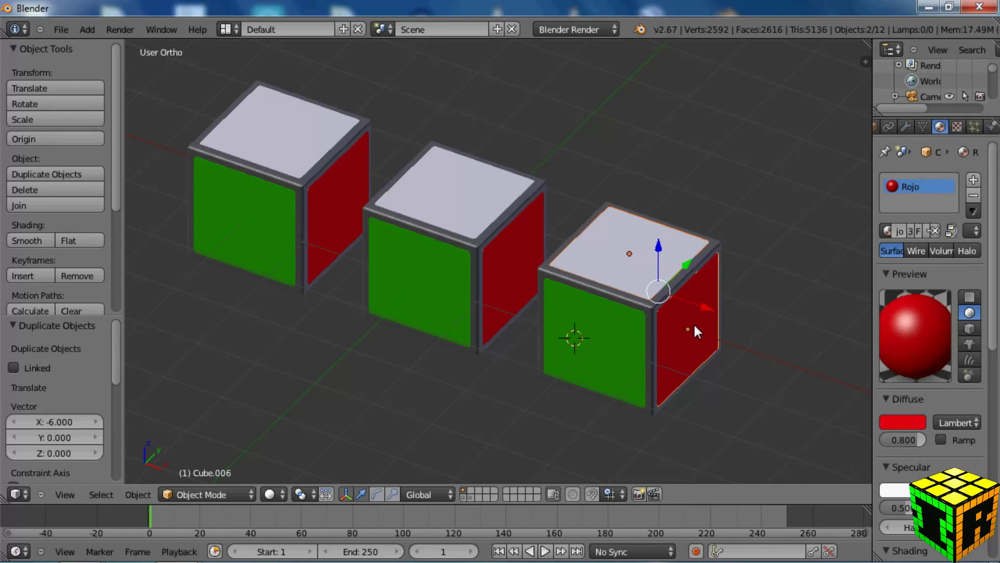
key("x")
left_click(695, 326)
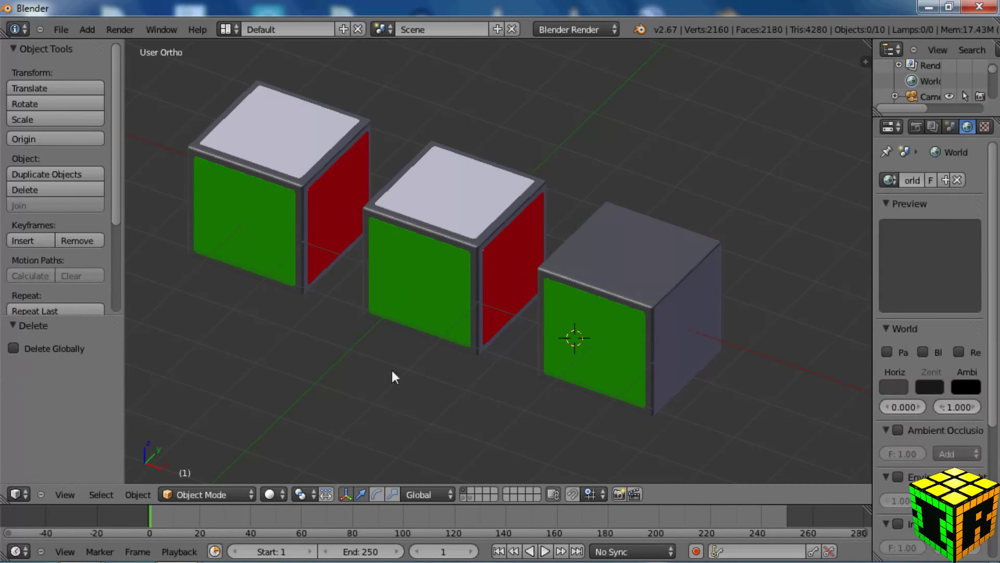
Step: Delete the red side tile from the cube copy on the -X side
right_click(340, 207)
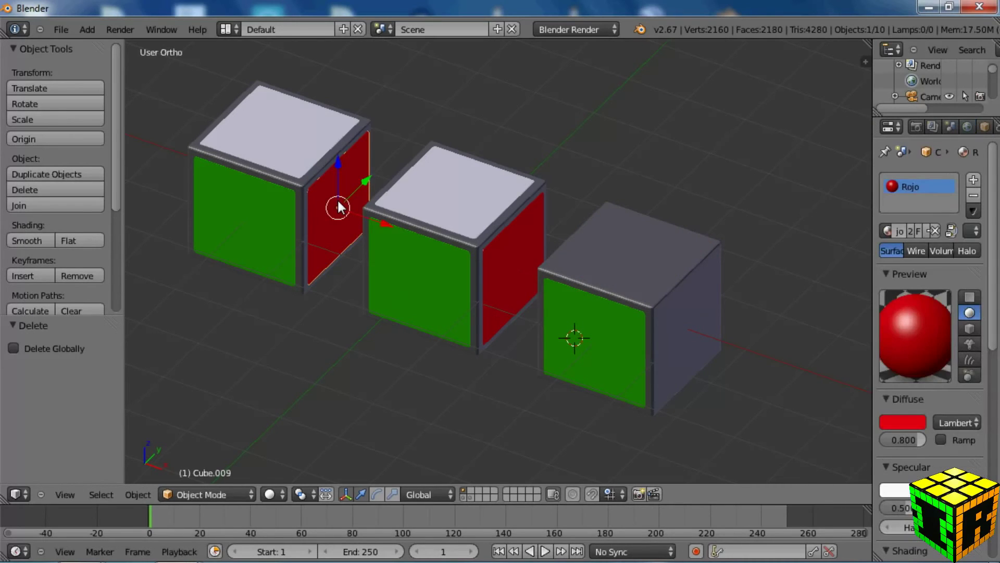
key("x")
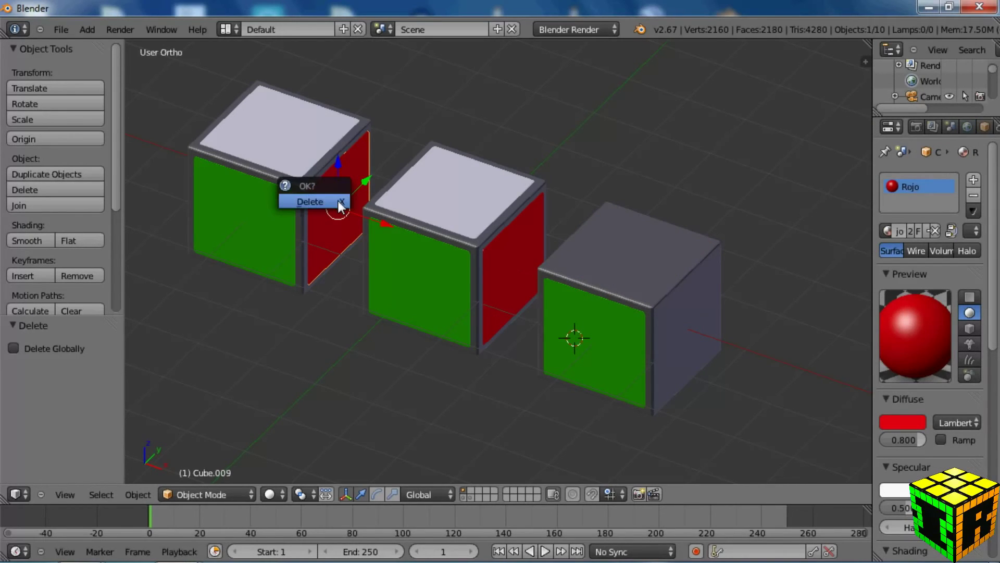
left_click(312, 202)
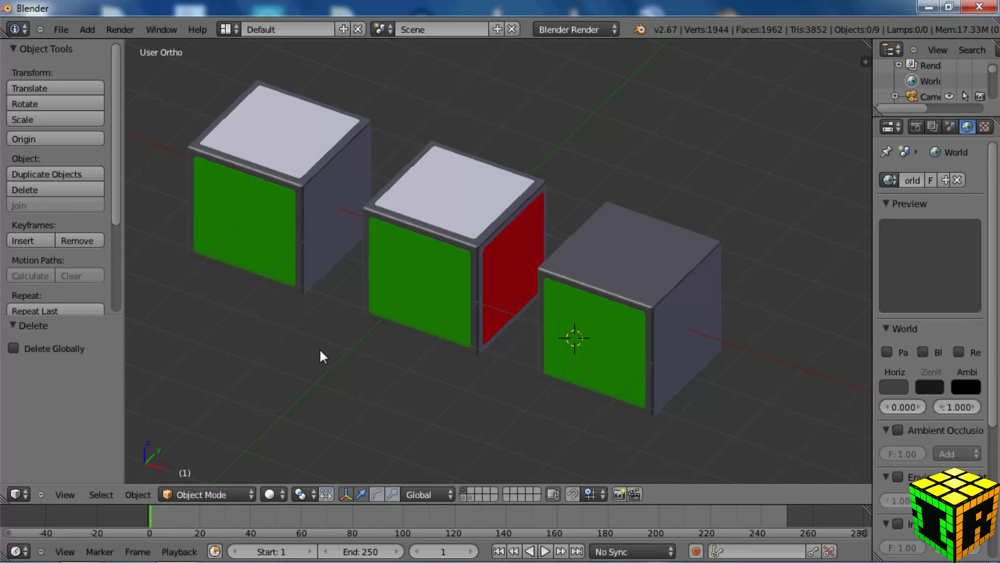
Step: Replace the Verde material on the +X copy's front tile with a new material named Amarillo with a yellow diffuse colour
mouse_move(319, 352)
middle_mouse_down()
mouse_move(341, 357)
mouse_move(319, 355)
mouse_move(323, 340)
middle_mouse_up()
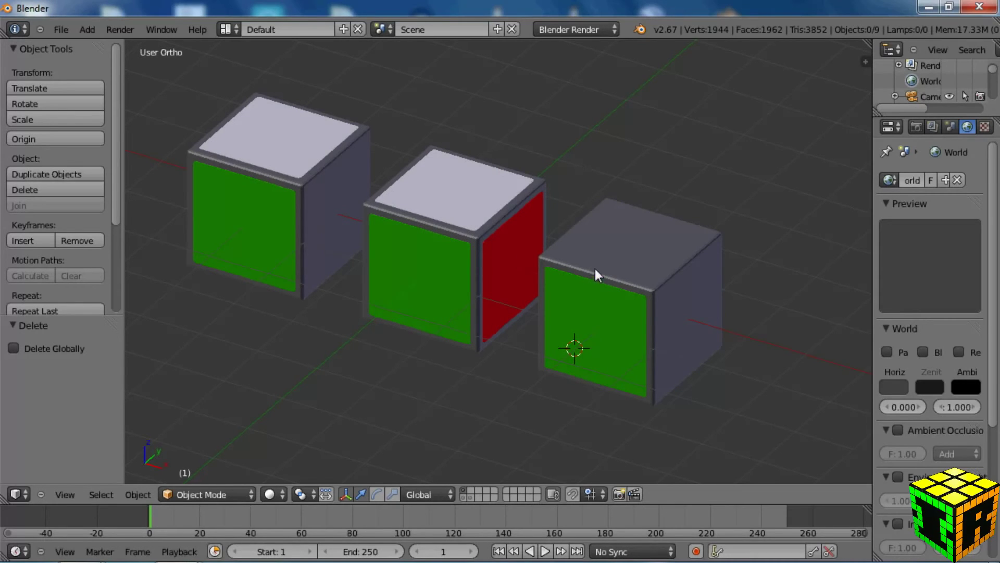
right_click(595, 296)
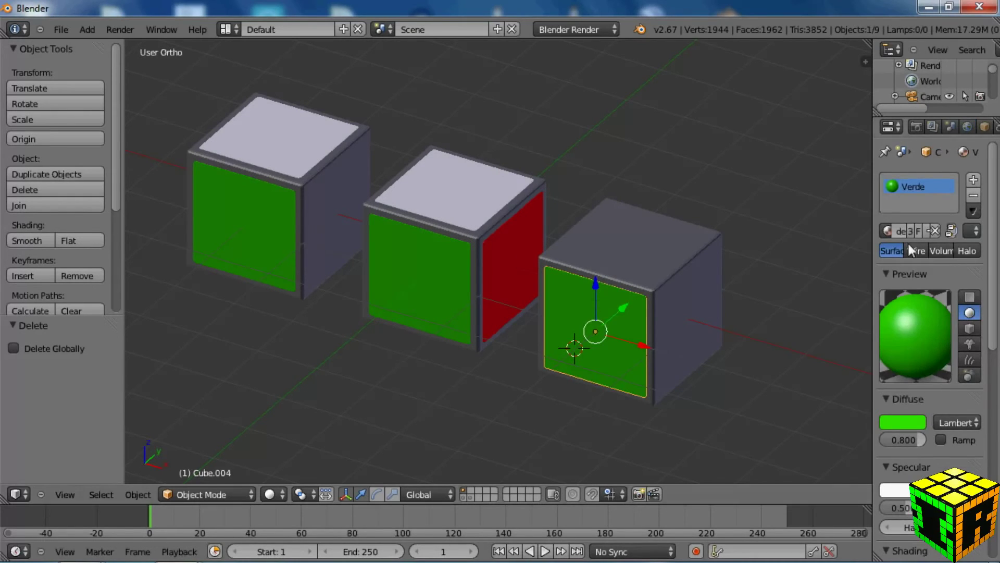
scroll(980, 134, "down", 5)
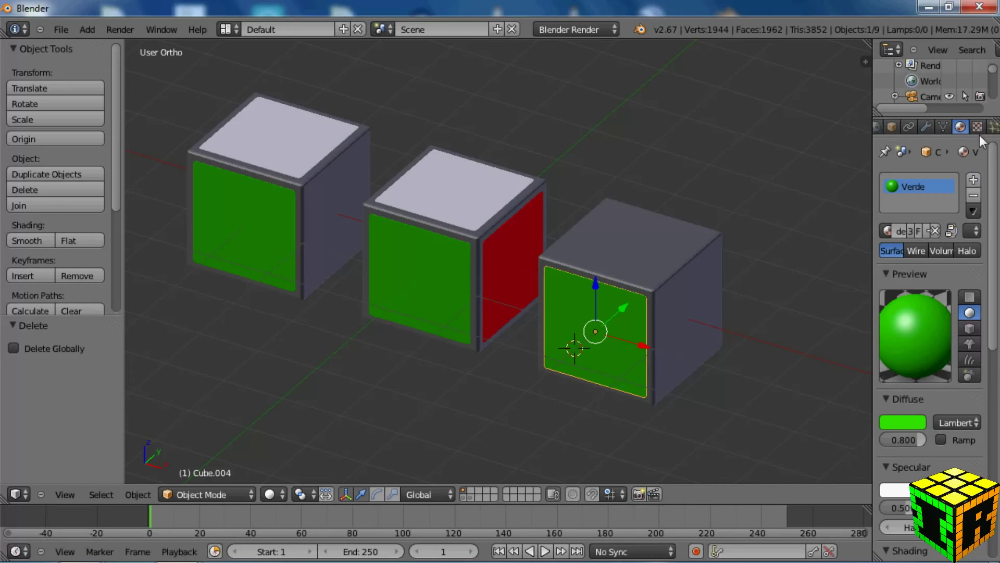
left_click(974, 195)
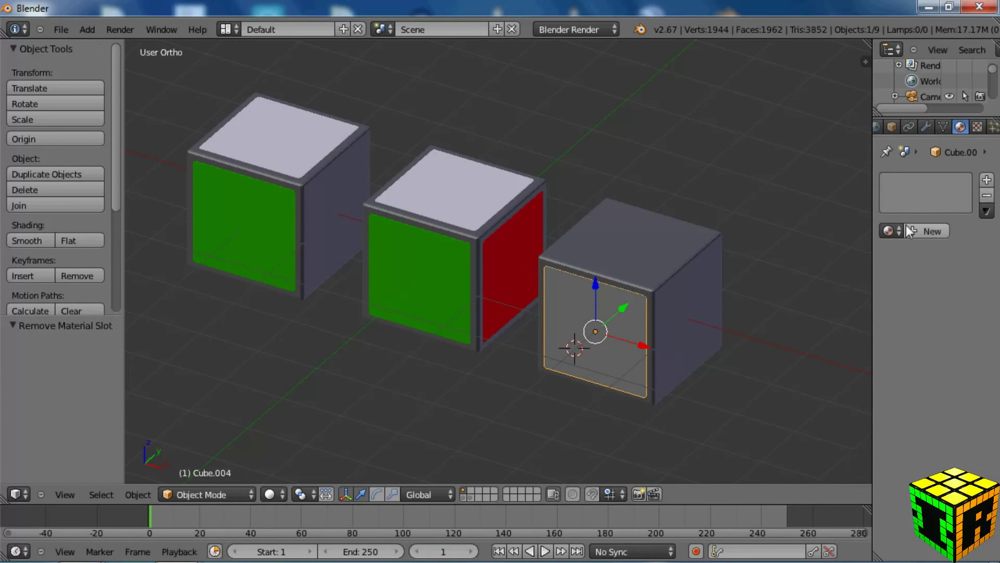
left_click(923, 232)
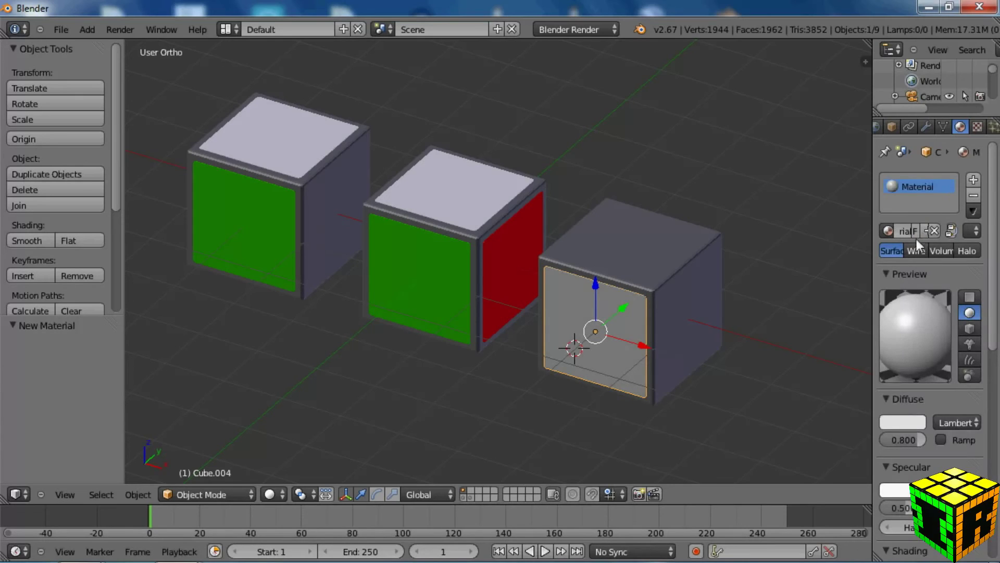
type("Amarillo")
key("Return")
left_click(899, 422)
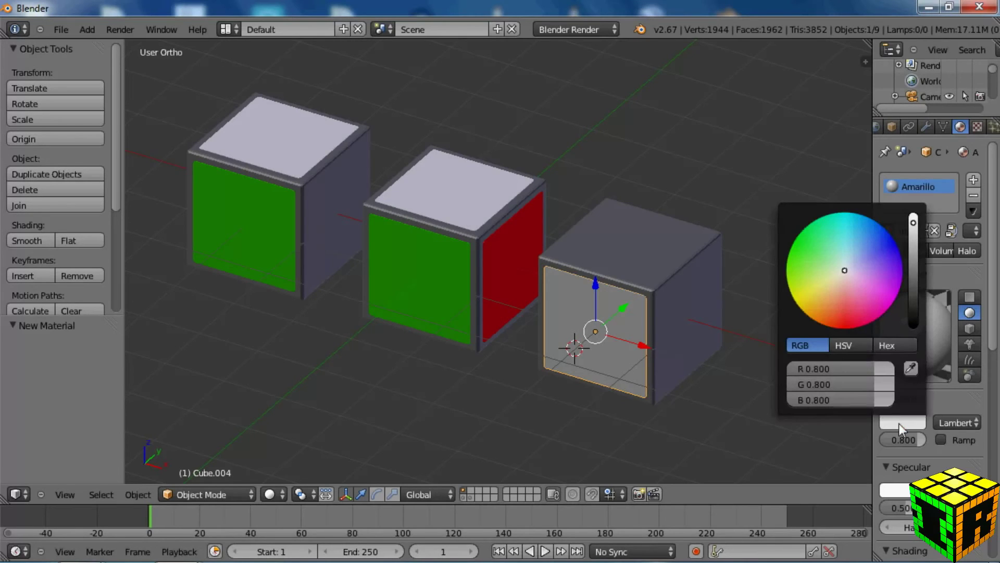
left_click_drag(860, 291, 759, 291)
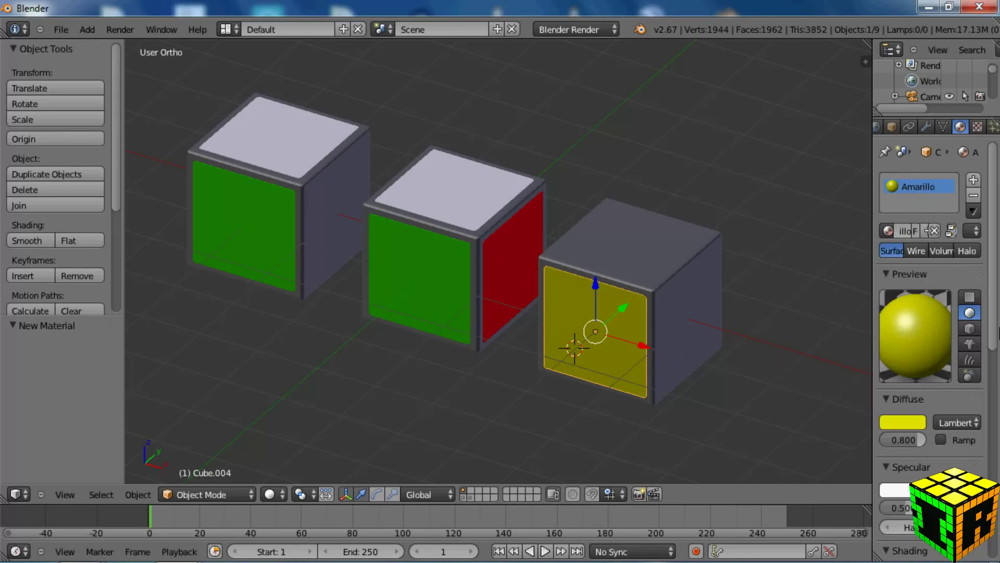
Step: Give the -X copy's top tile a blue material and its front tile a new orange material named Naranja
right_click(289, 149)
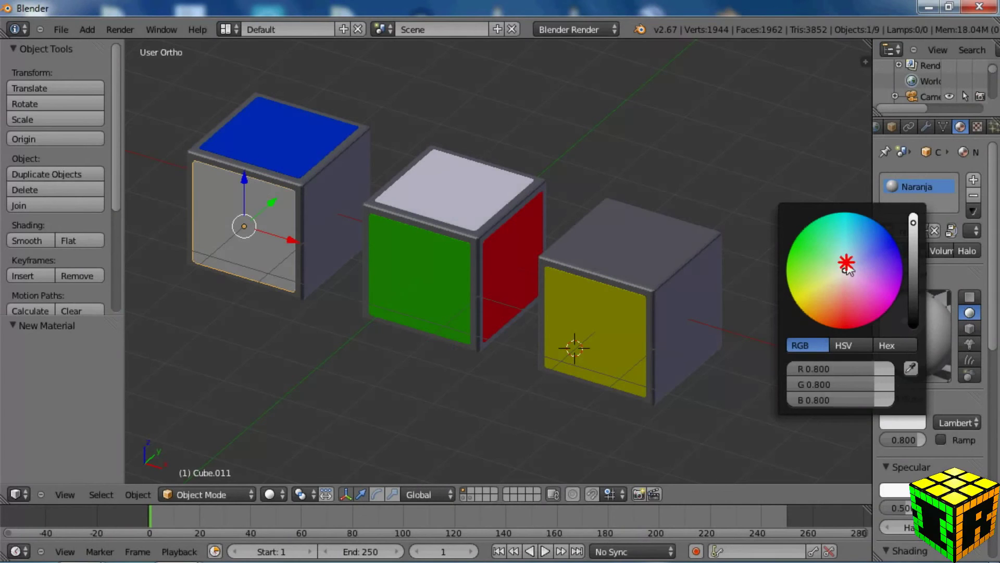
left_click_drag(847, 266, 795, 345)
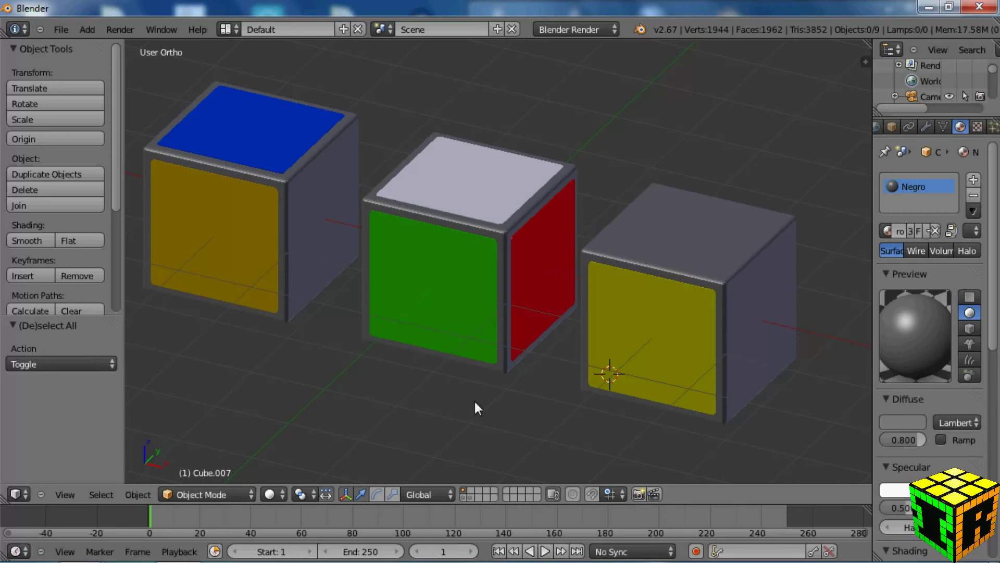
Step: Set the pivot point to Median Point and select the yellow tile together with its cube body
middle_click_drag(503, 398, 449, 408)
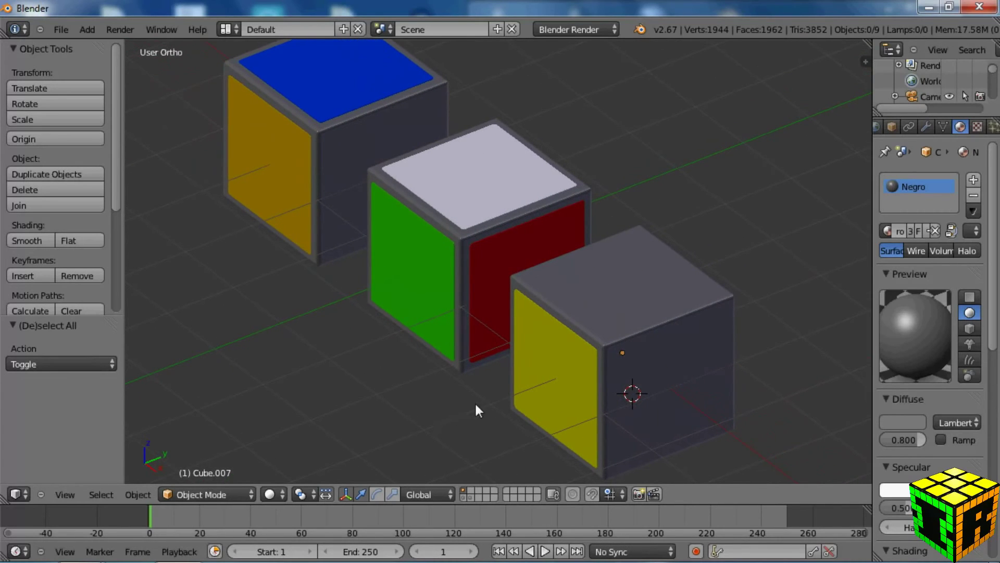
left_click(308, 494)
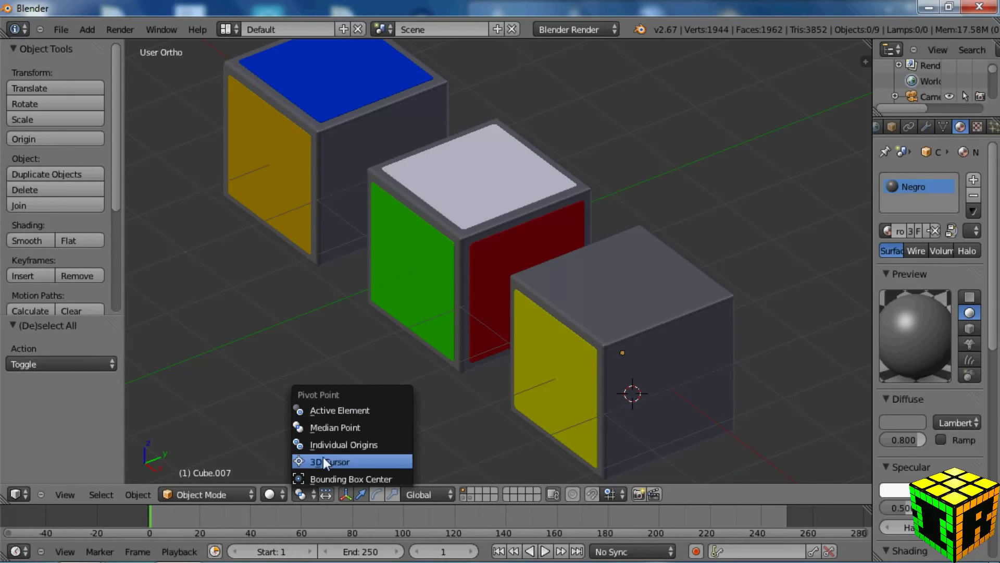
left_click(342, 429)
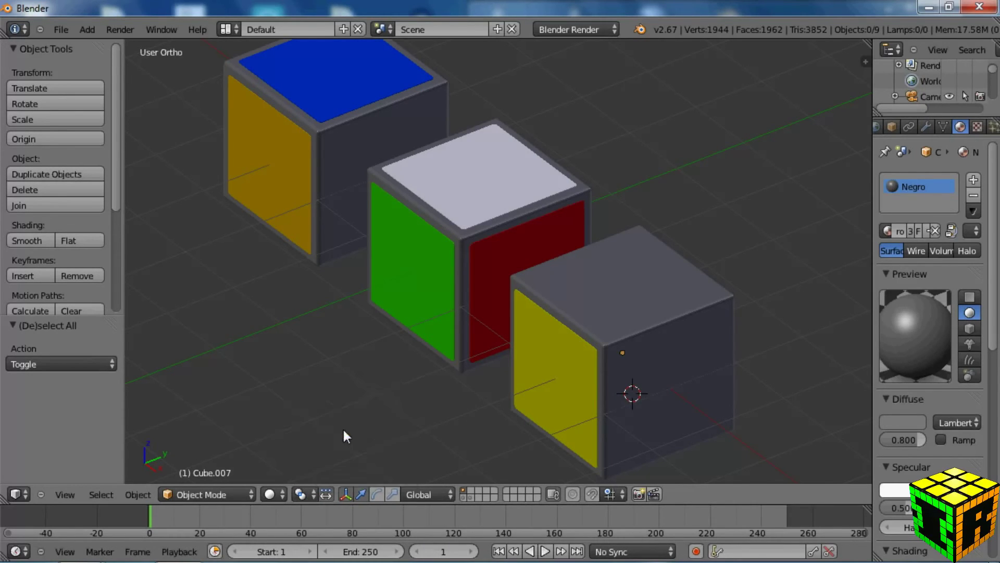
right_click(580, 398)
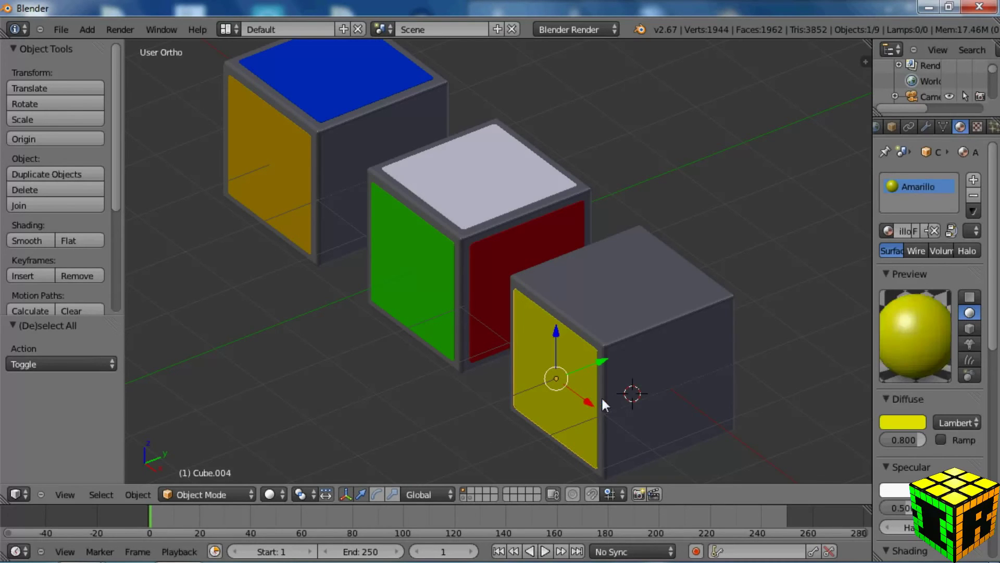
right_click(704, 362, "shift")
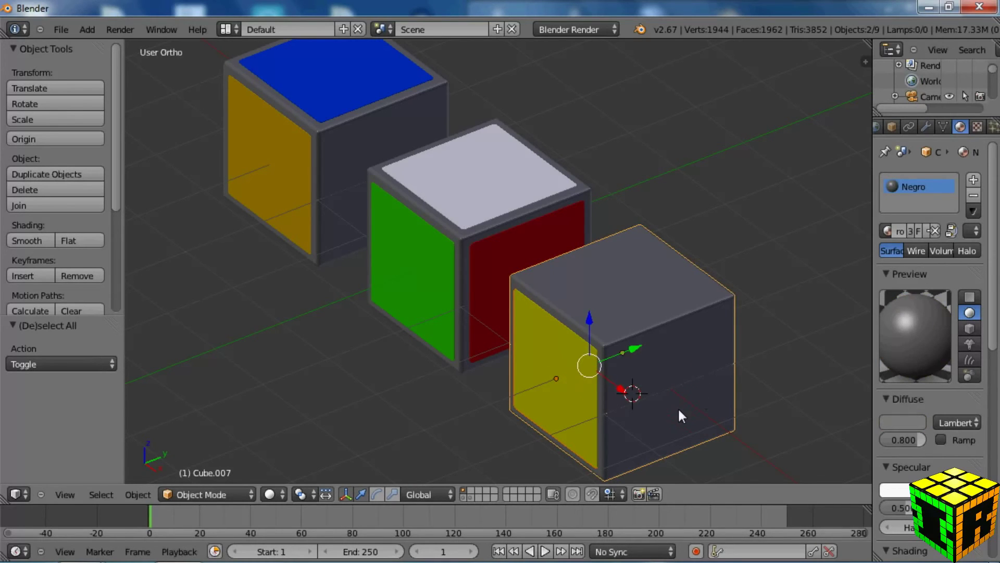
middle_click_drag(677, 407, 609, 348)
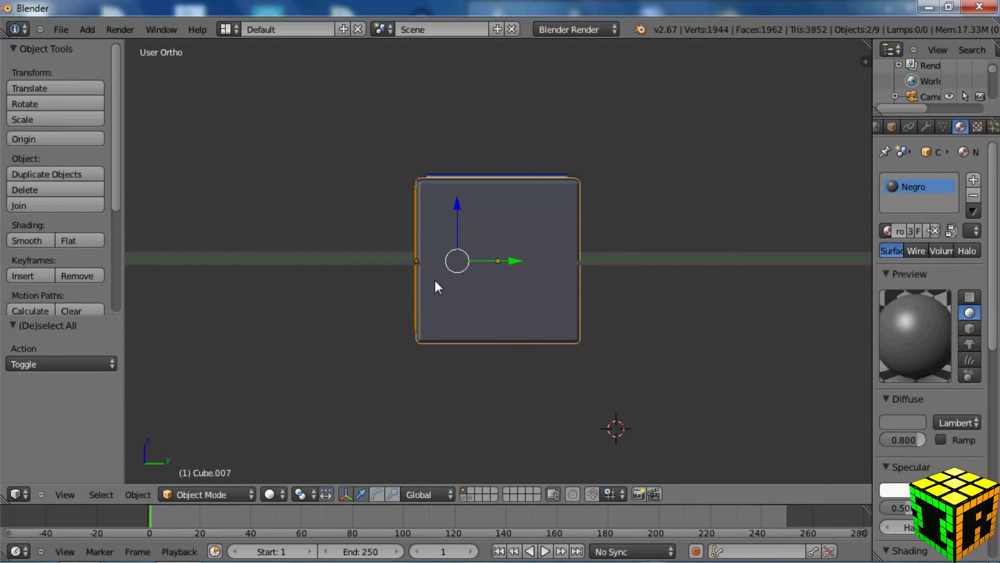
middle_click_drag(434, 277, 483, 315)
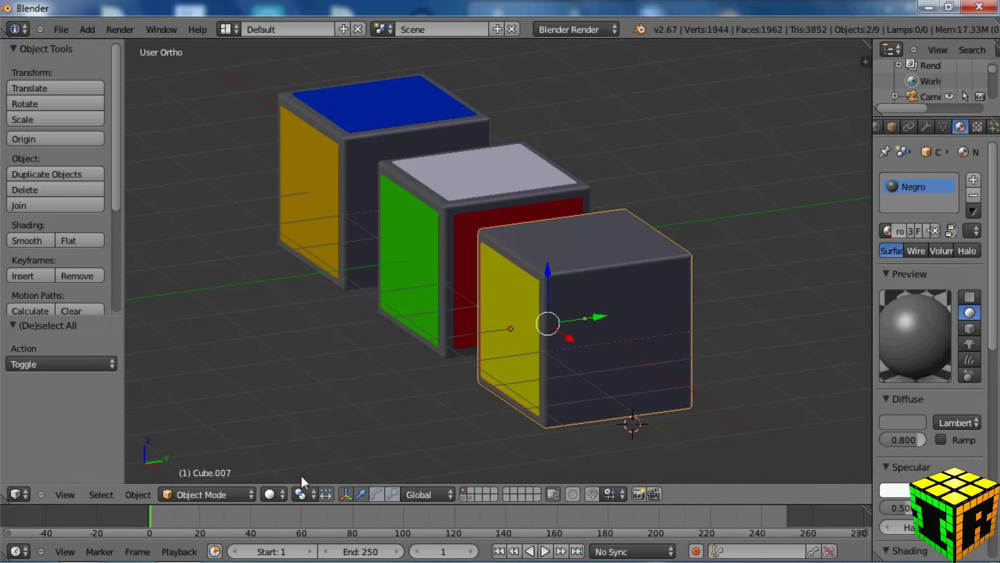
Step: Set the pivot point to Active Element and deselect all objects
left_click(307, 492)
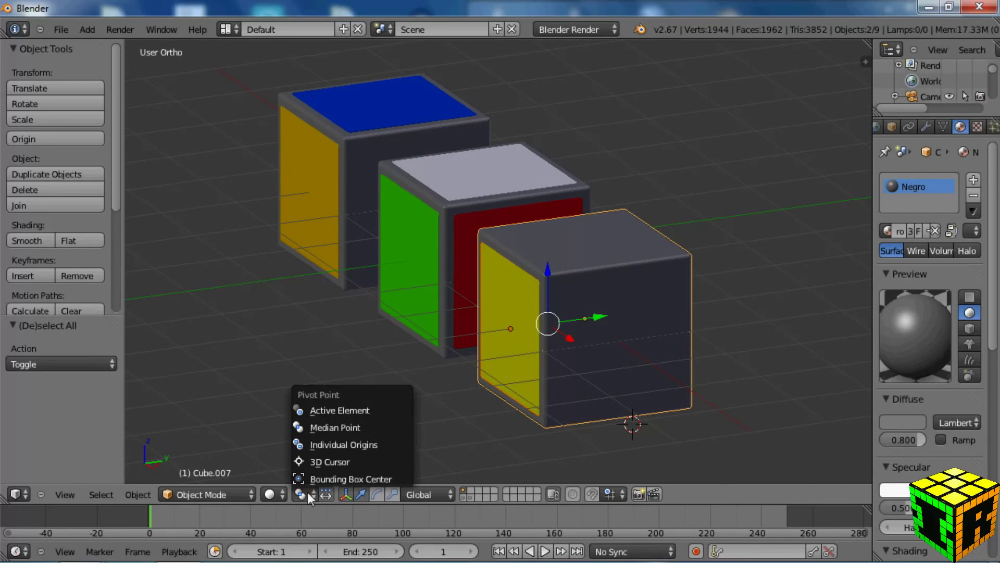
left_click(326, 412)
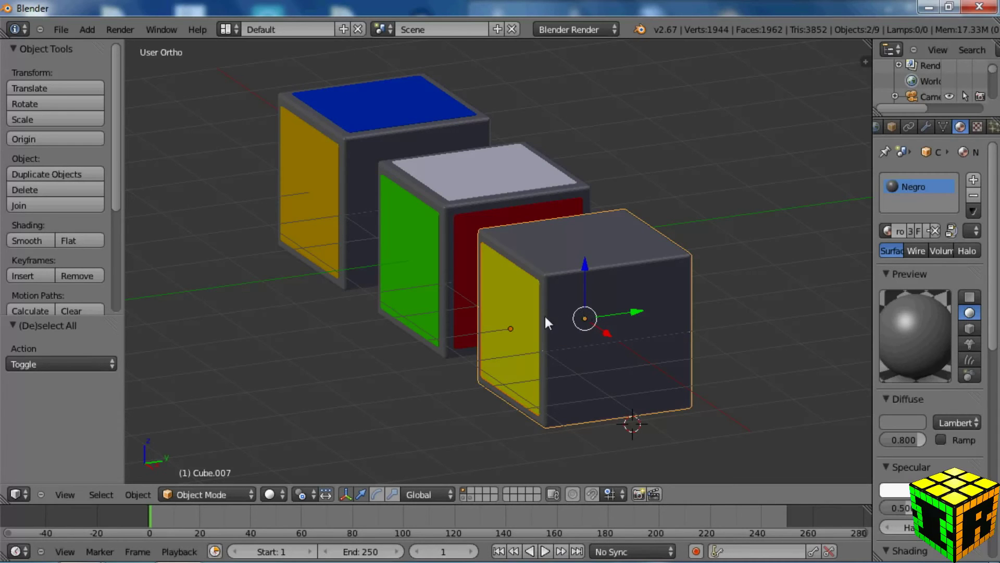
middle_click_drag(545, 314, 536, 339)
key("a")
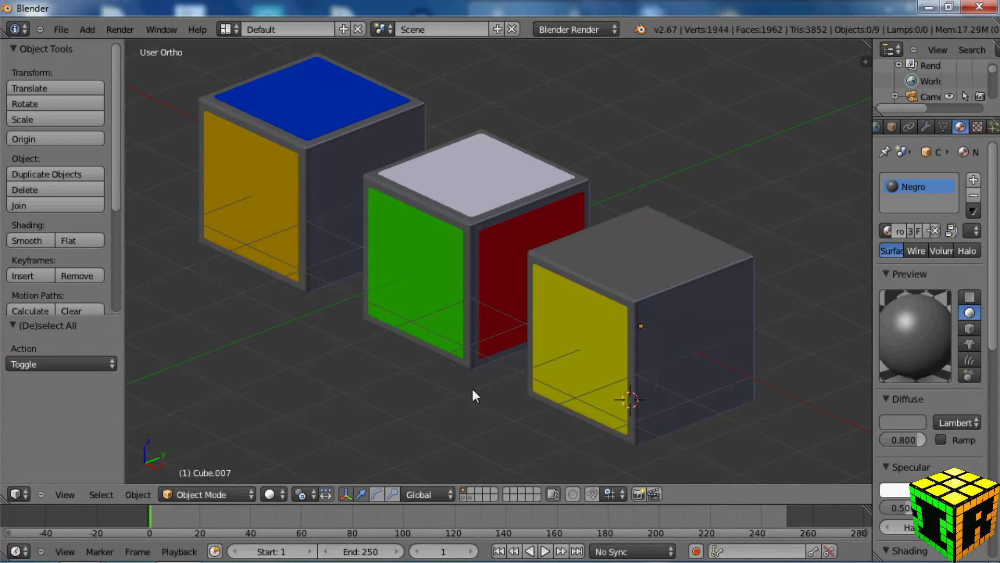
left_click(279, 494)
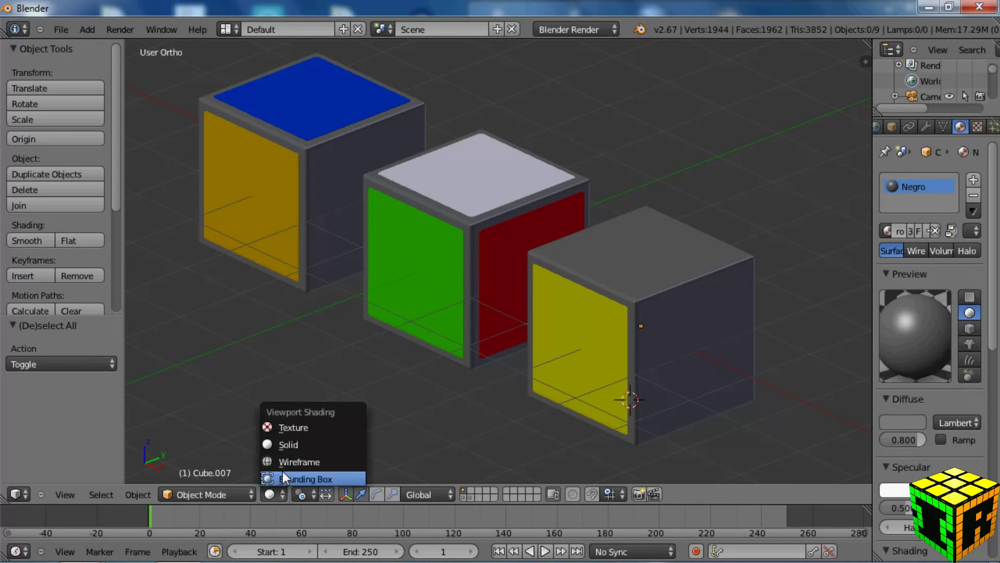
left_click(307, 495)
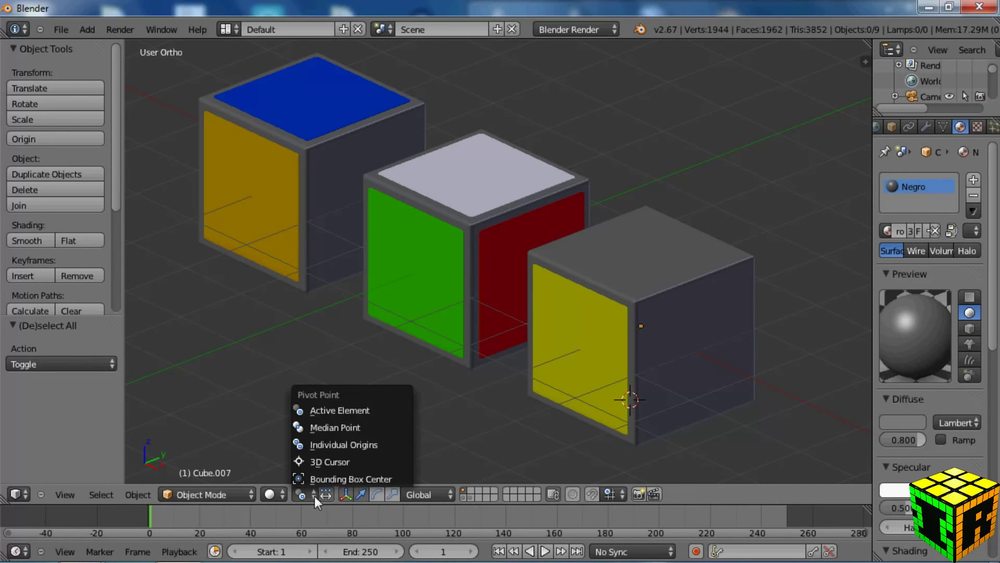
left_click(327, 410)
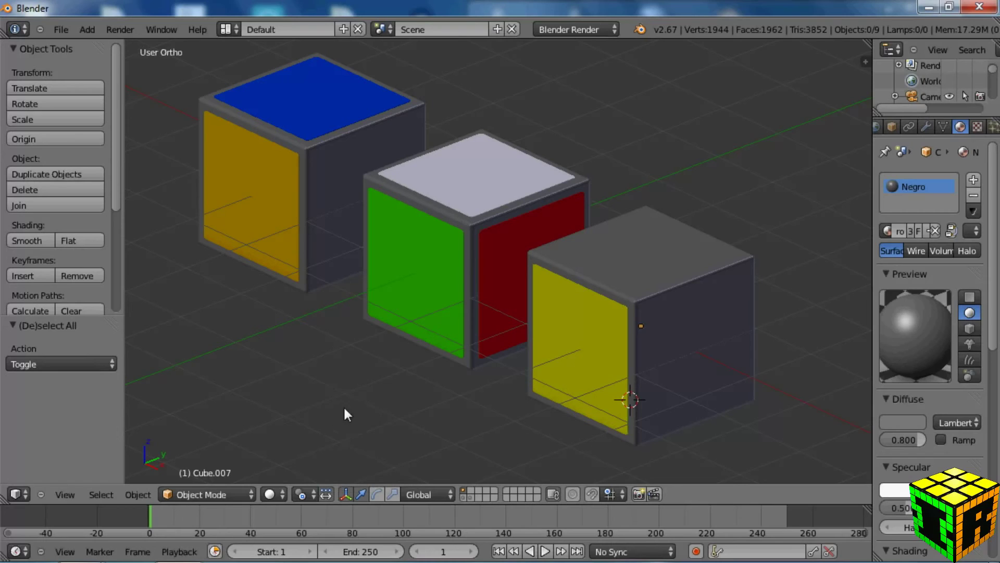
Step: Join the yellow tile into the +X cube's body, keeping the body as the active object
right_click(610, 342)
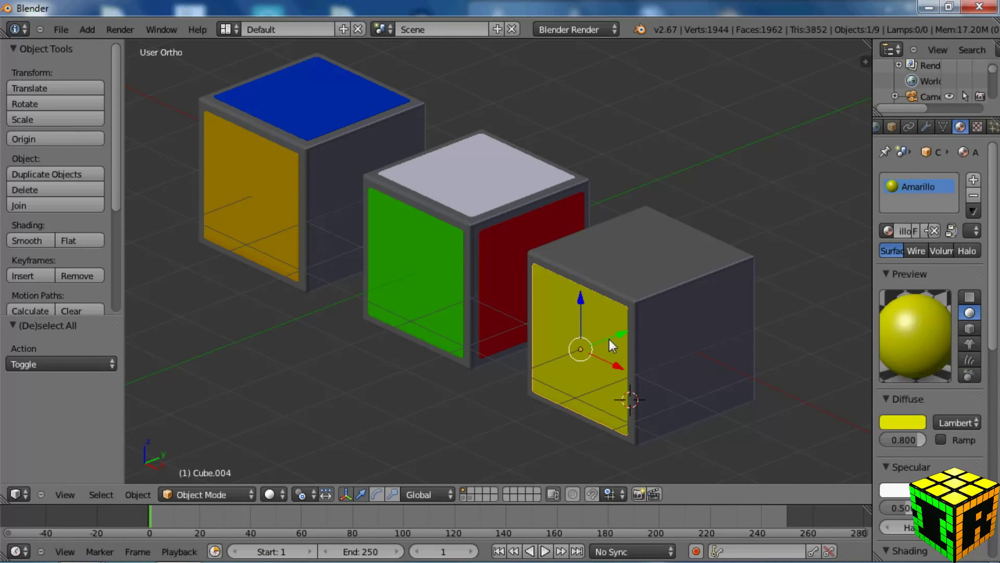
right_click(696, 336, "shift")
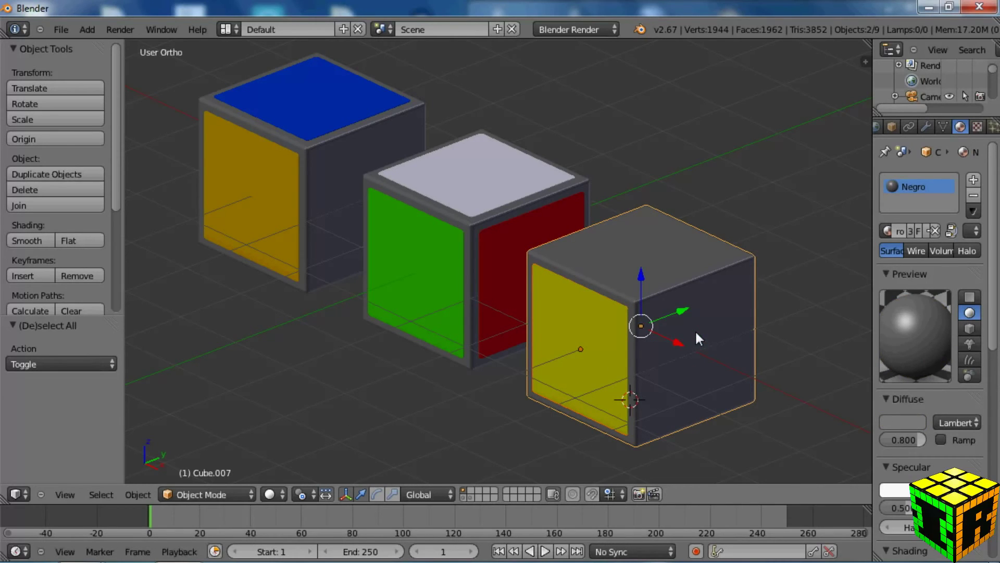
key("ctrl+j")
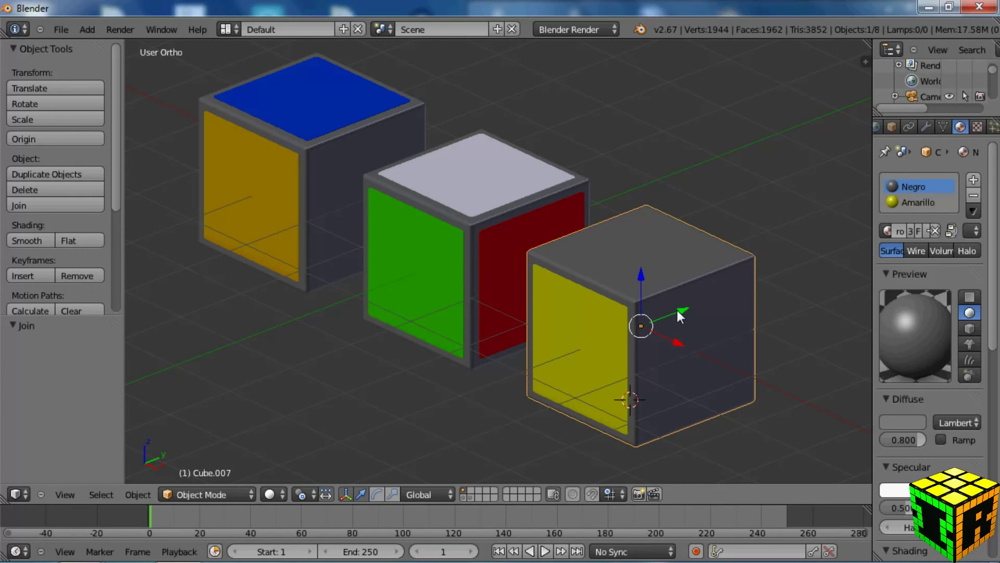
mouse_move(679, 310)
left_mouse_down()
mouse_move(735, 298)
mouse_move(684, 322)
left_mouse_up()
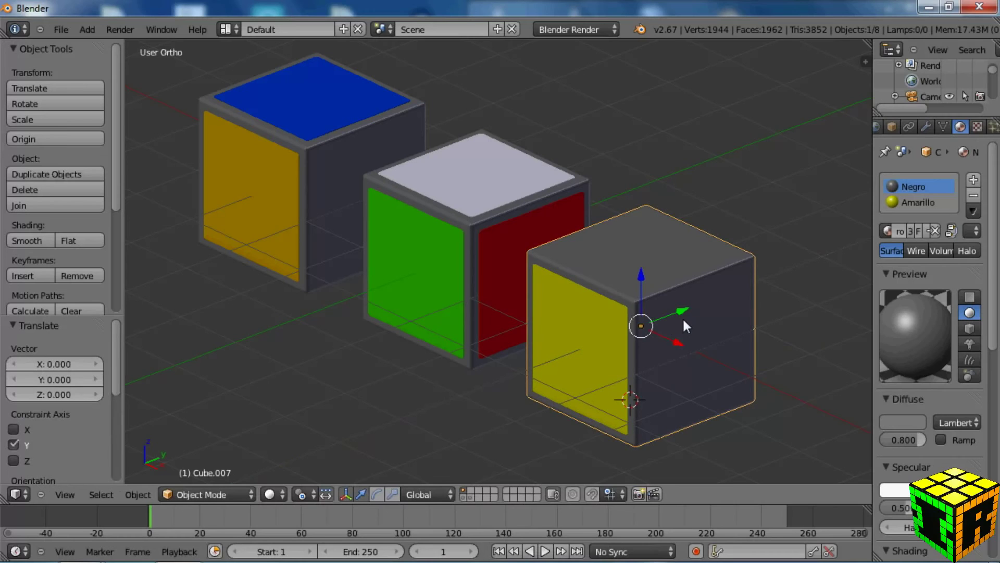
Step: Join the green, white and red tiles into the middle cube's body as the active object
right_click(430, 265)
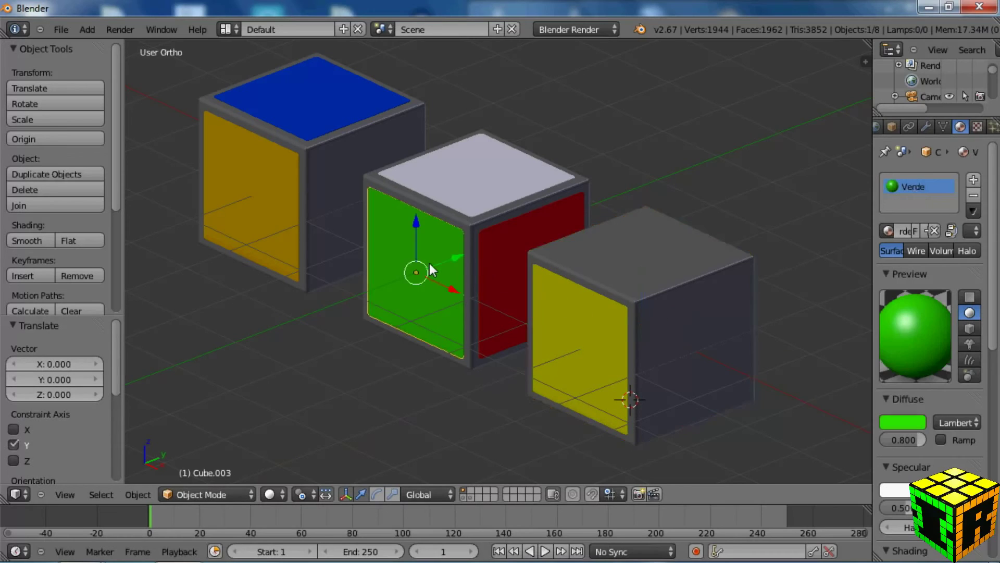
right_click(467, 183, "shift")
right_click(507, 234, "shift")
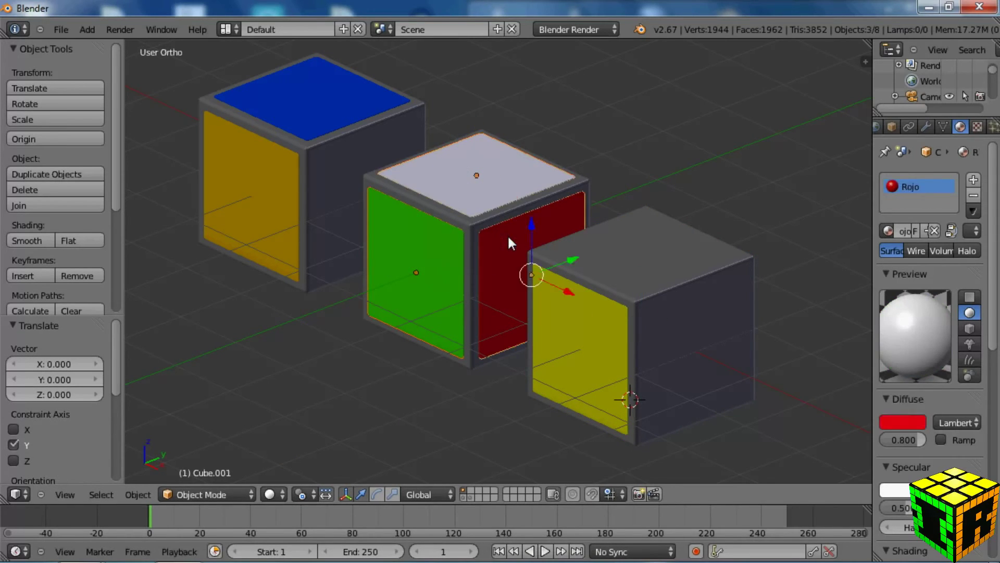
right_click(474, 227, "shift")
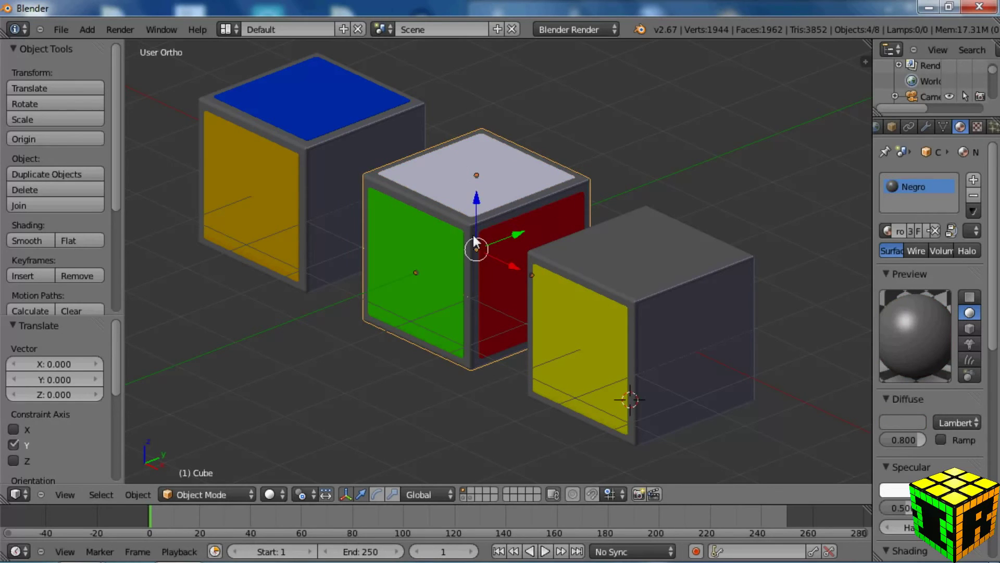
key("ctrl+j")
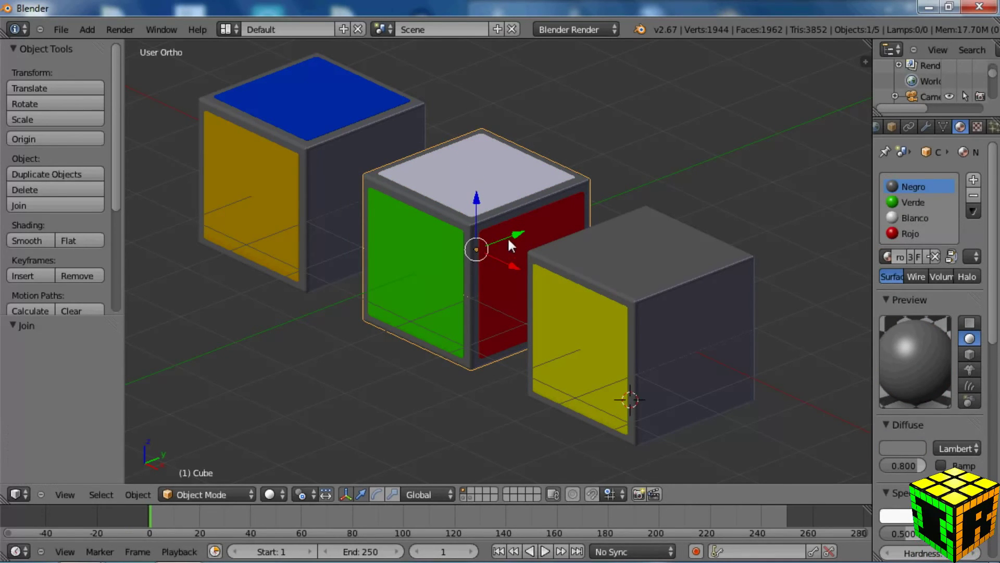
middle_click_drag(505, 249, 509, 281)
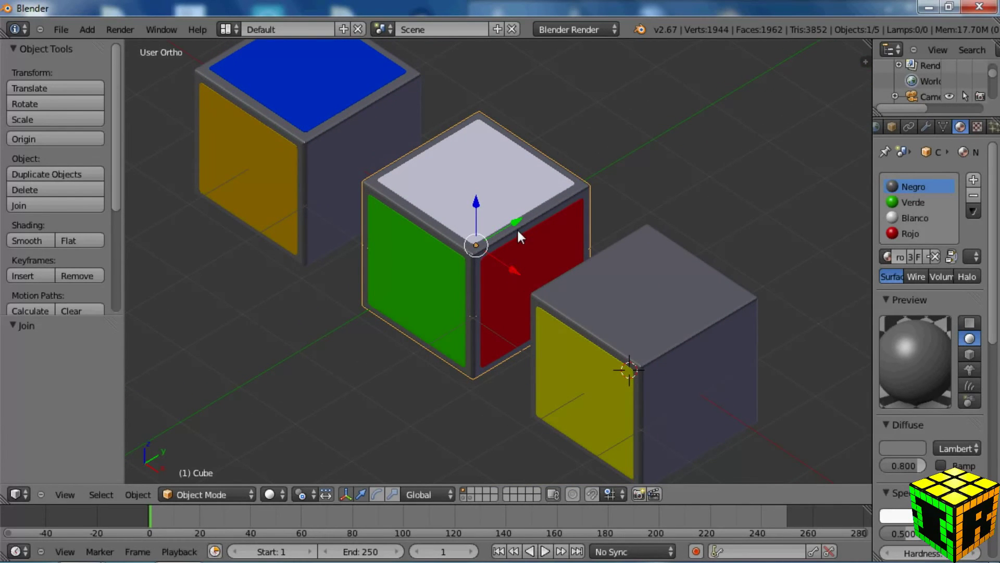
left_click_drag(517, 229, 535, 205)
middle_click_drag(477, 277, 501, 261)
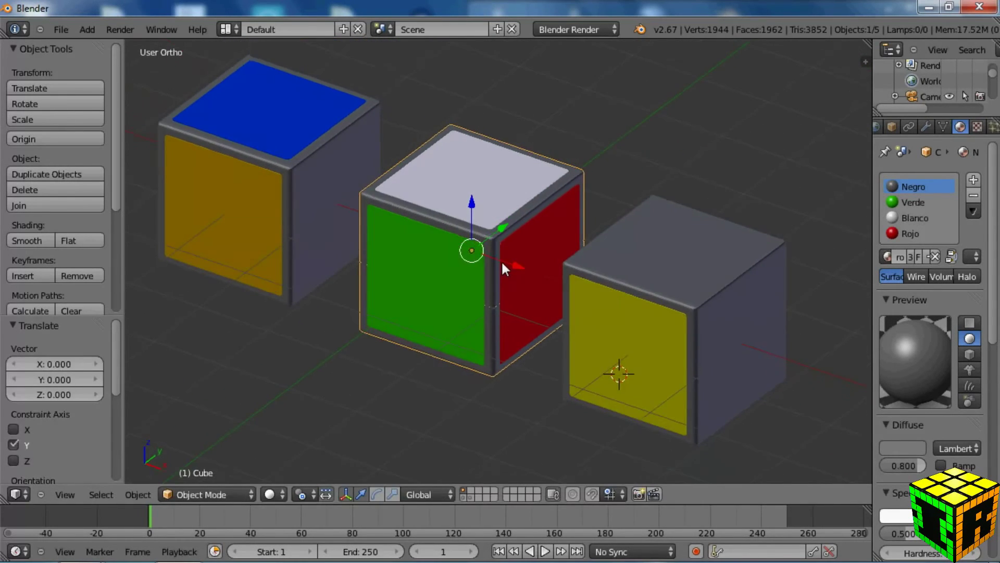
Step: Join the orange and blue tiles into the -X cube's body as the active object
right_click(242, 198)
right_click(295, 119, "shift")
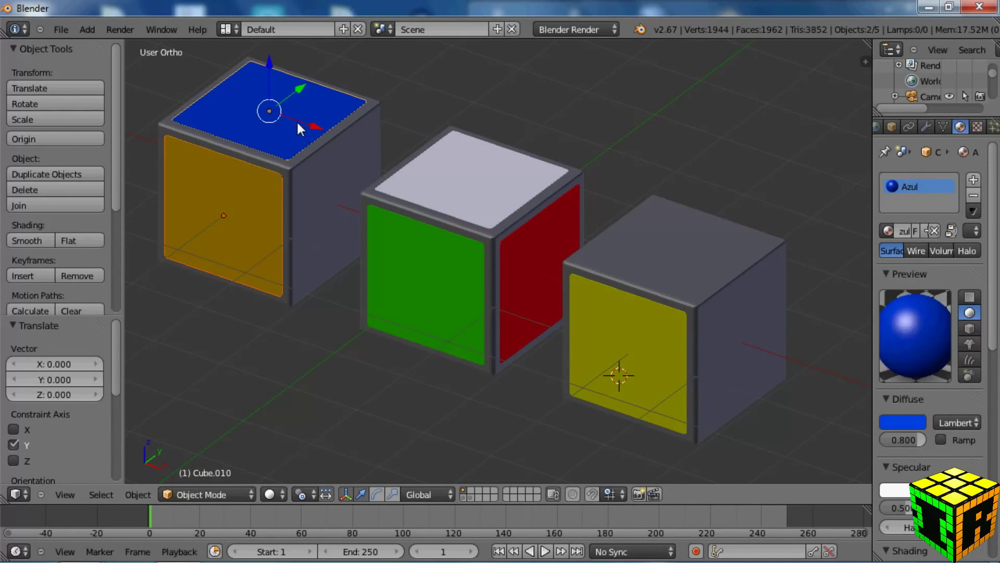
right_click(322, 187, "shift")
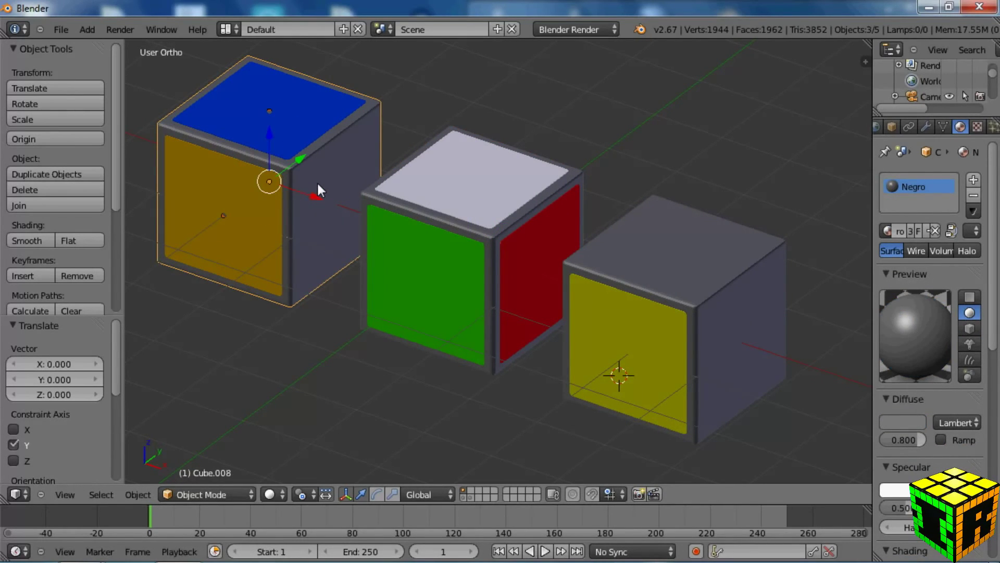
key("ctrl+j")
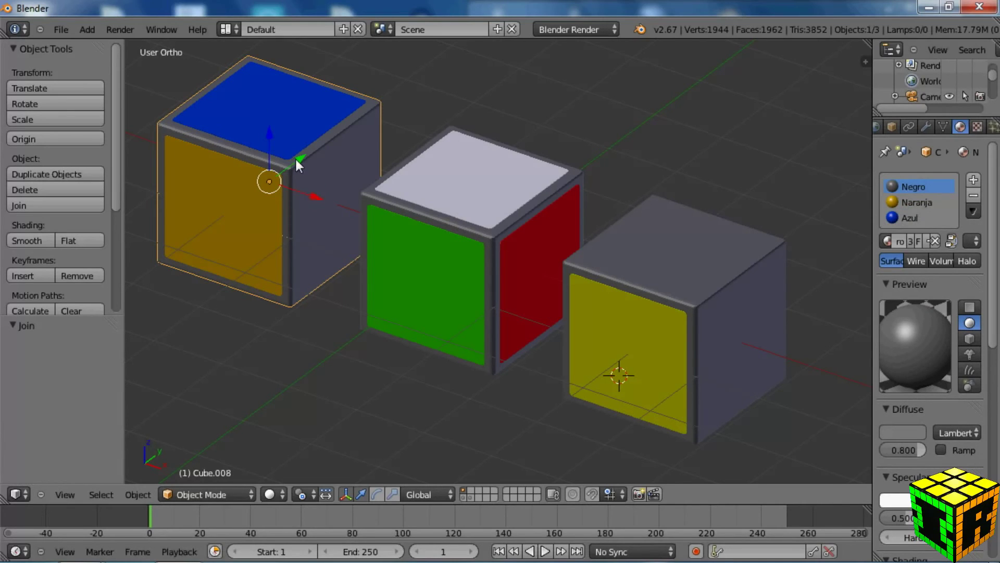
left_click_drag(295, 158, 315, 151, "ctrl")
middle_click_drag(324, 236, 344, 351)
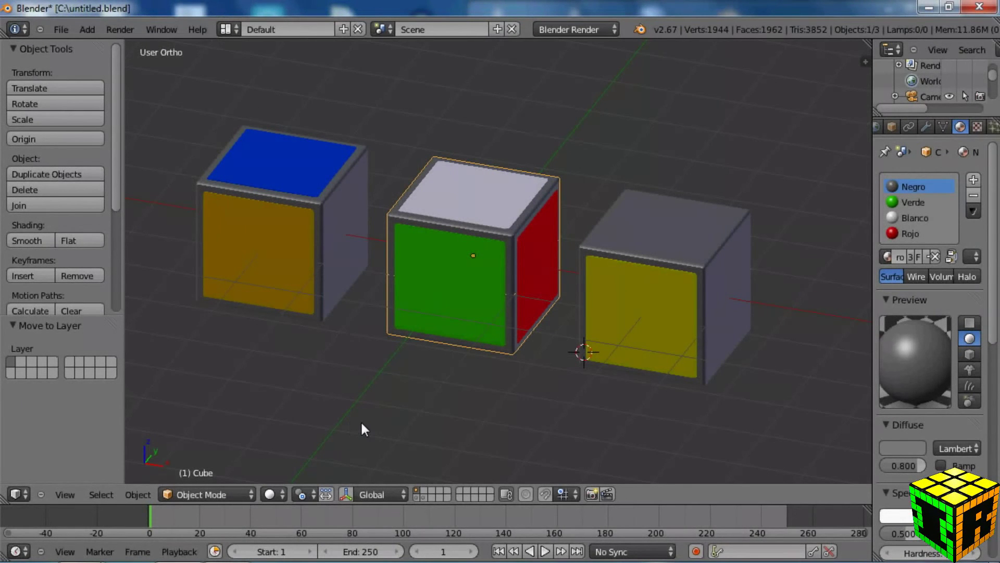
Step: Move the orange and blue cube to the second layer
mouse_move(423, 395)
middle_mouse_down()
mouse_move(392, 413)
mouse_move(424, 399)
middle_mouse_up()
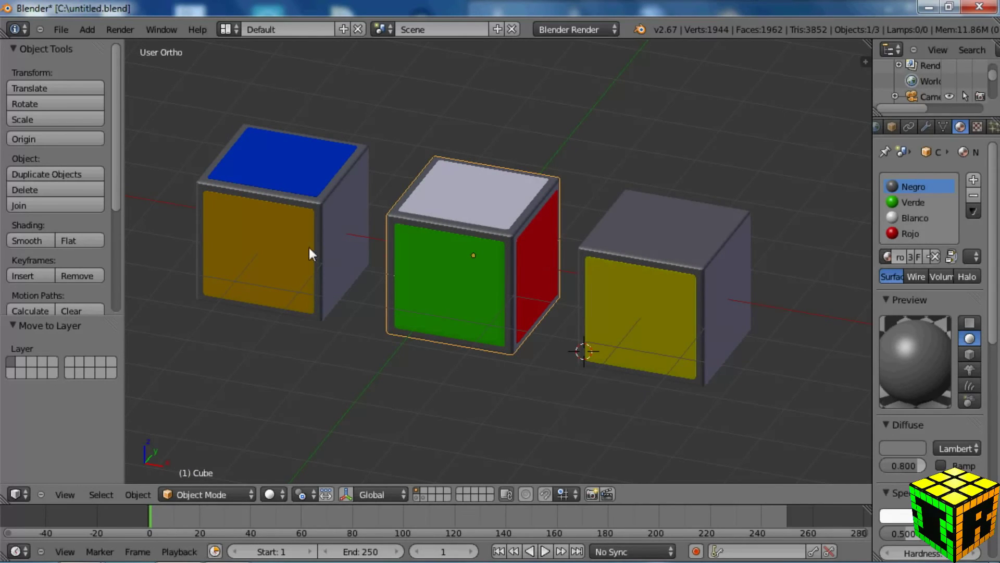
right_click(618, 288)
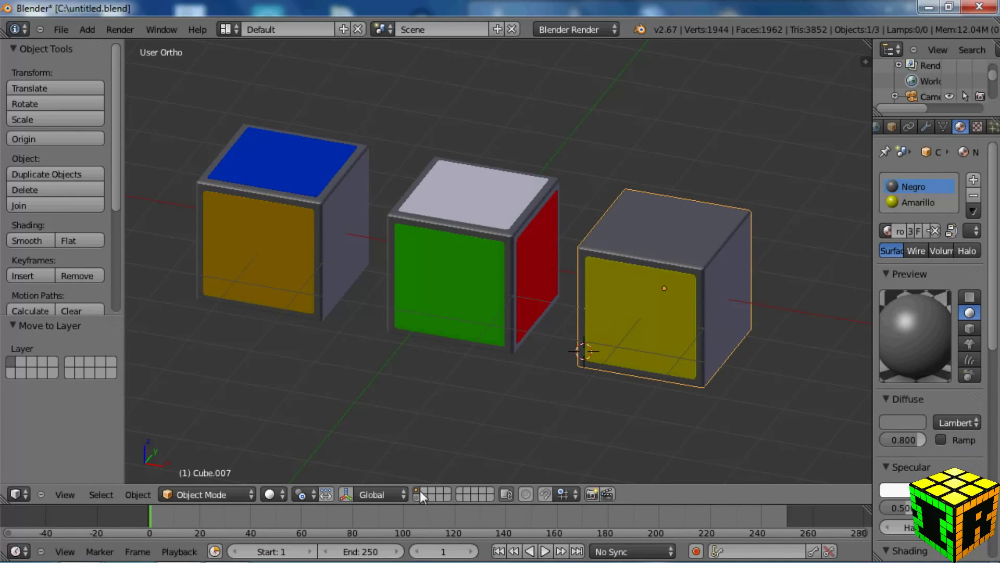
right_click(323, 253)
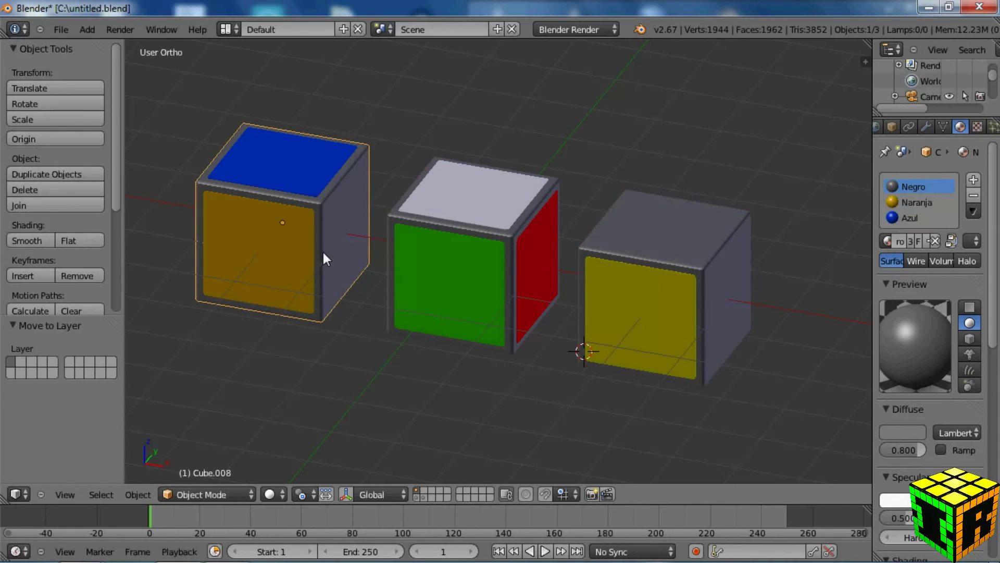
key("m")
left_click(457, 279)
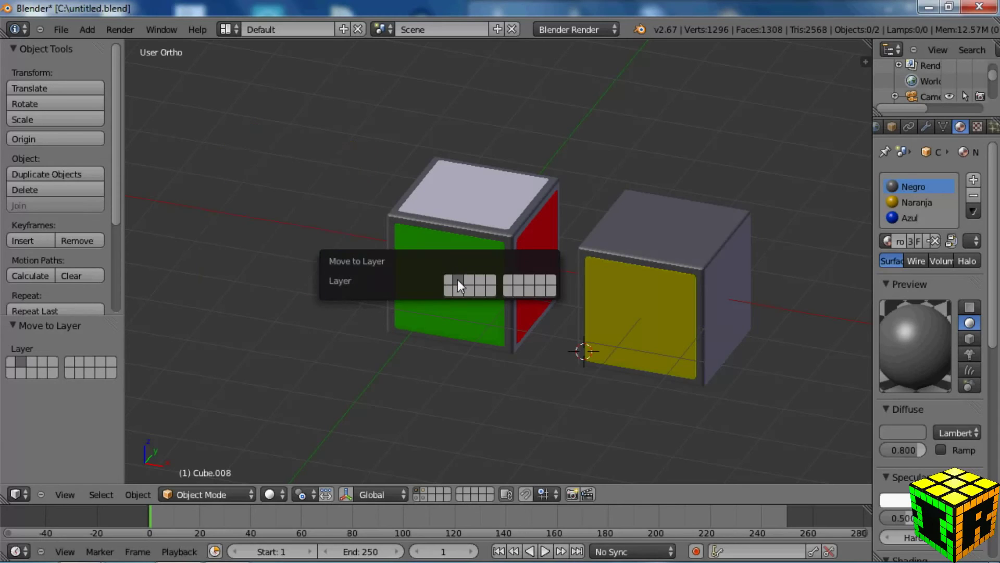
Step: Move the green, white and red cube to the third layer, then view the second and third layers in turn
right_click(463, 277)
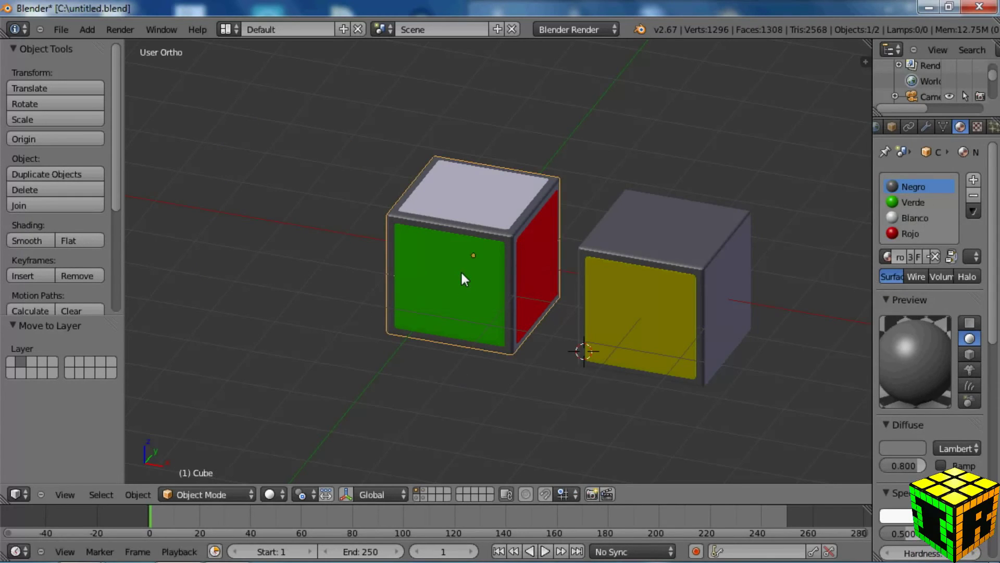
key("m")
left_click(609, 299)
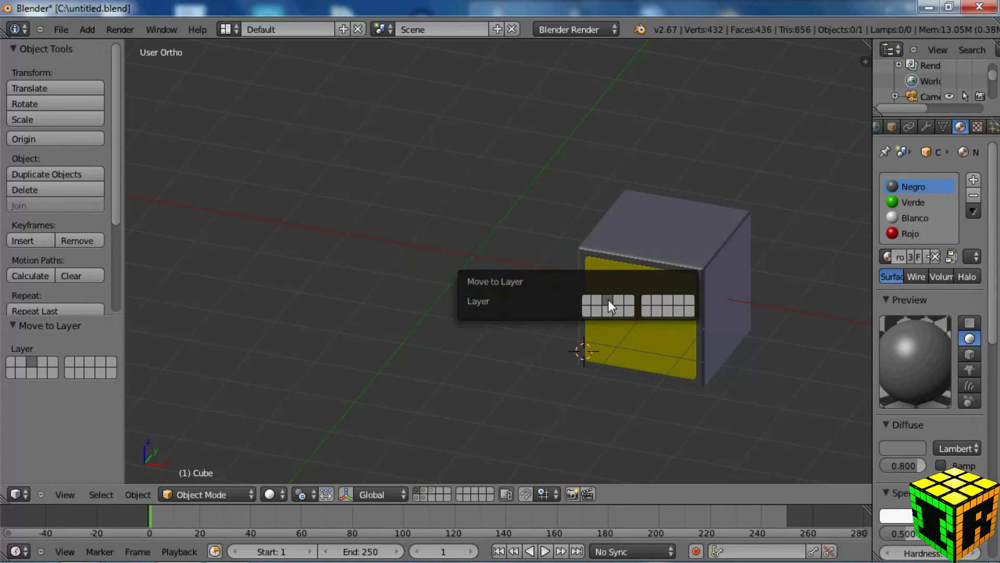
left_click(424, 490)
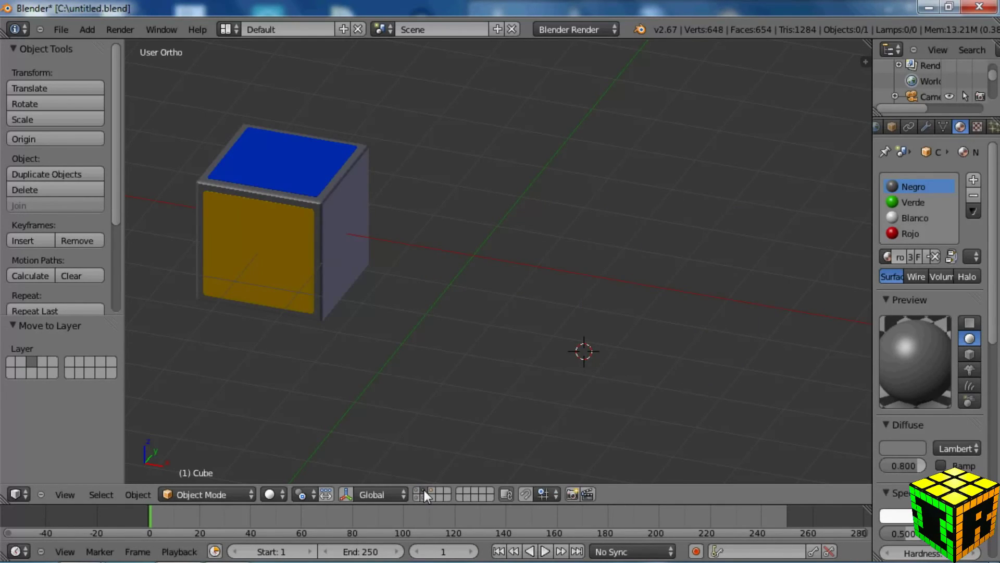
left_click(429, 492)
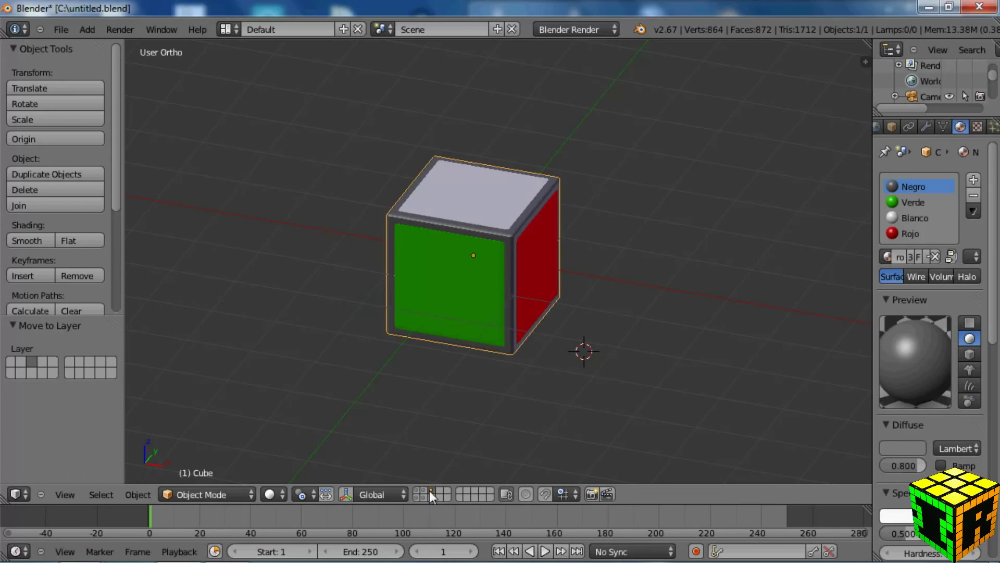
Step: Show only the first layer and move its yellow-tiled cube by -1 along X in top view
left_click(416, 490)
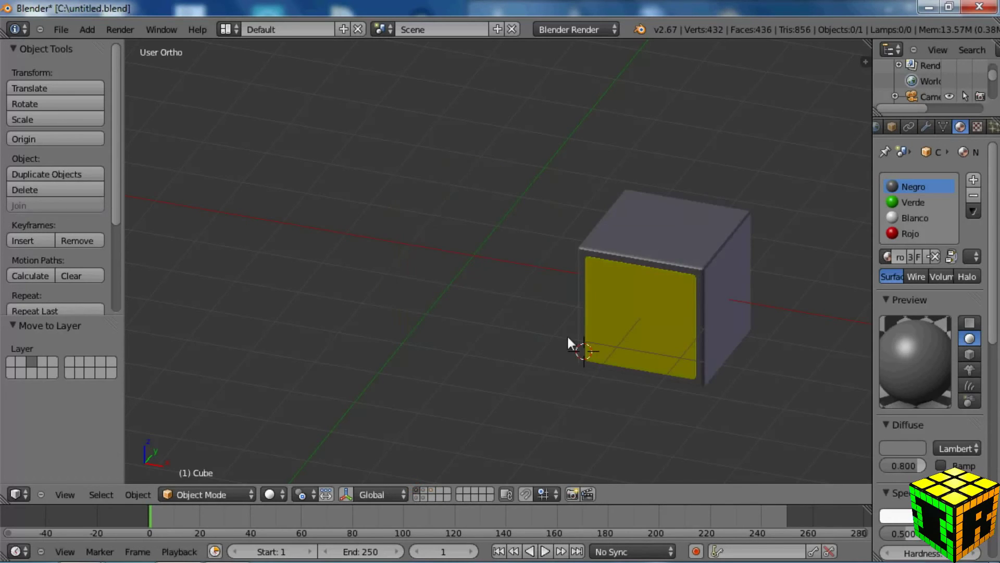
right_click(642, 296)
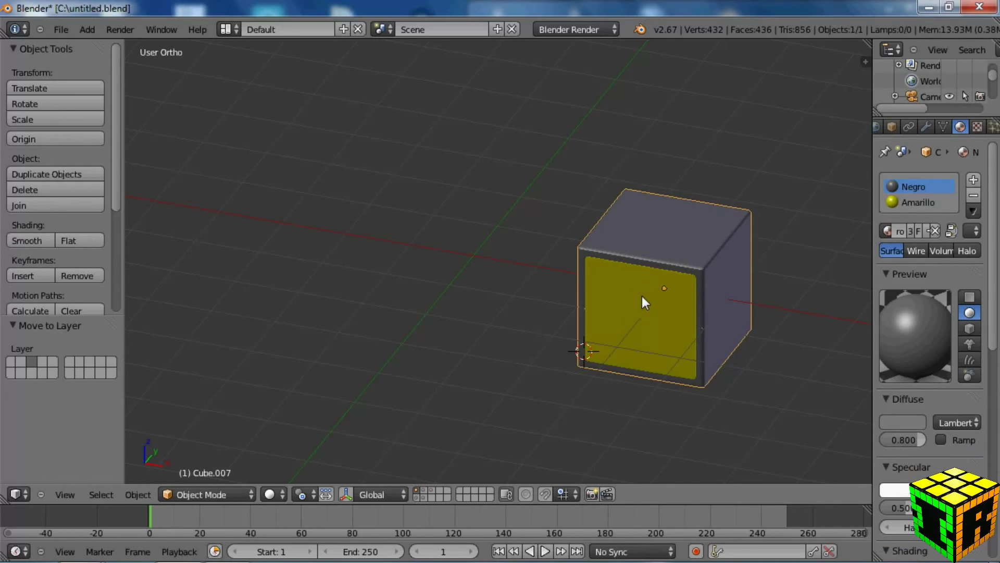
key("KP_7")
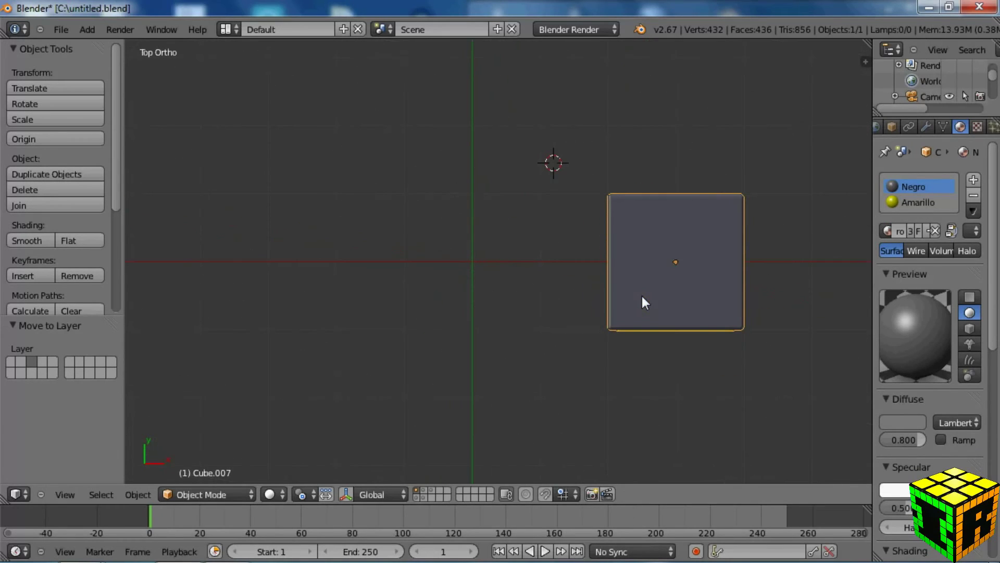
scroll(636, 305, "down", 2)
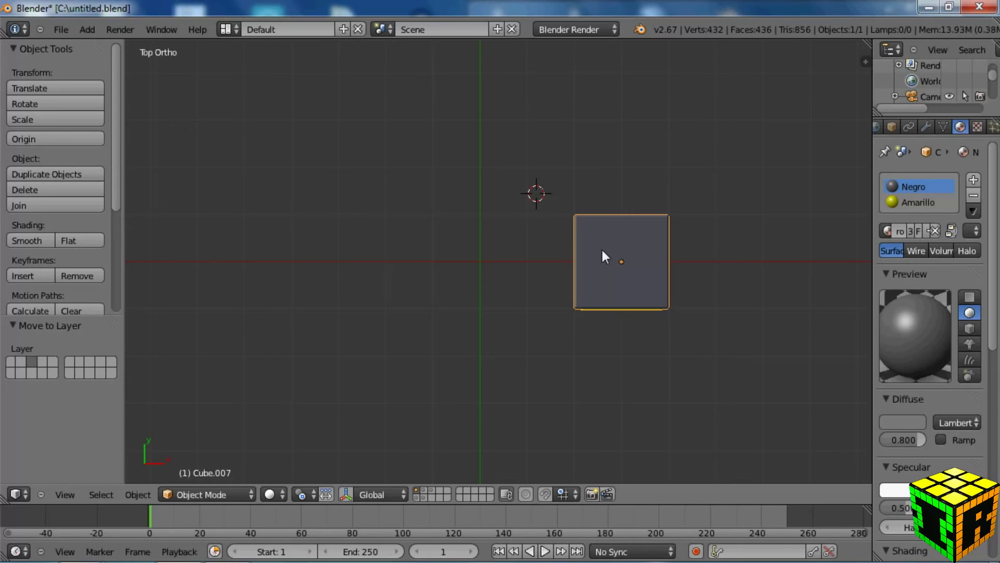
key("g")
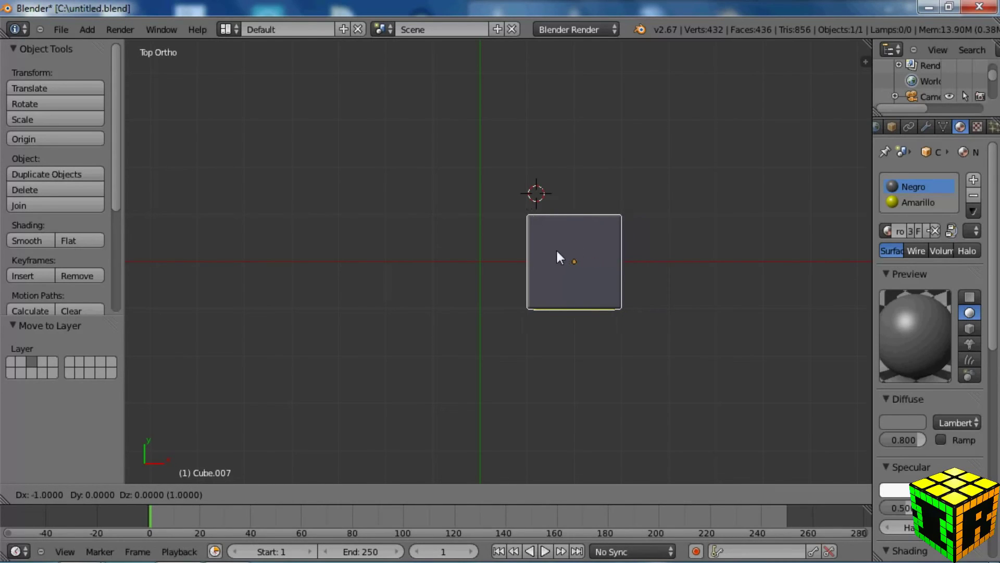
left_click(554, 257)
Step: Duplicate the yellow-tiled cube three times around the origin, offsetting each successive copy in XY by (-2, 2), (-2, -2) and (2, -2)
scroll(554, 257, "down", 1)
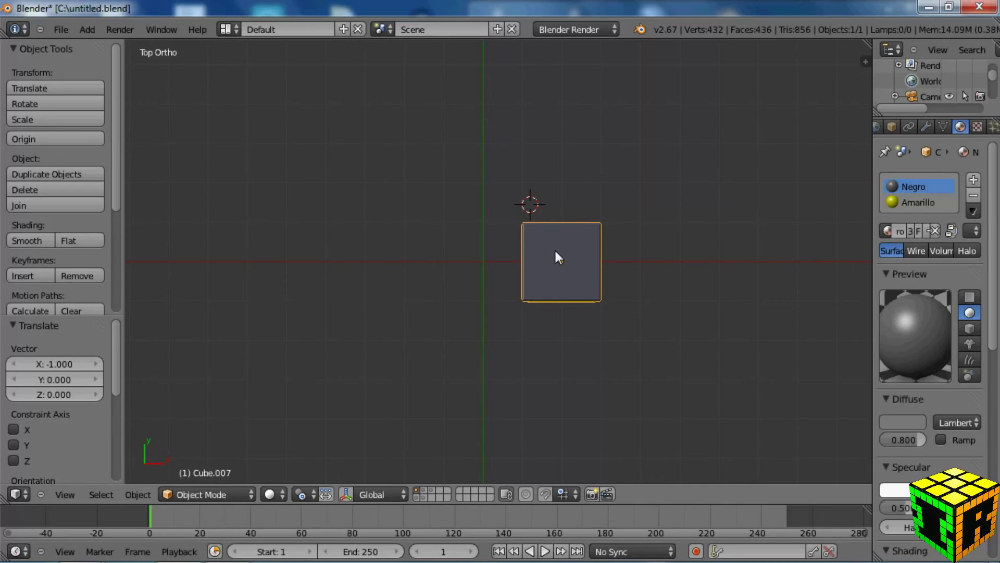
key("shift+d")
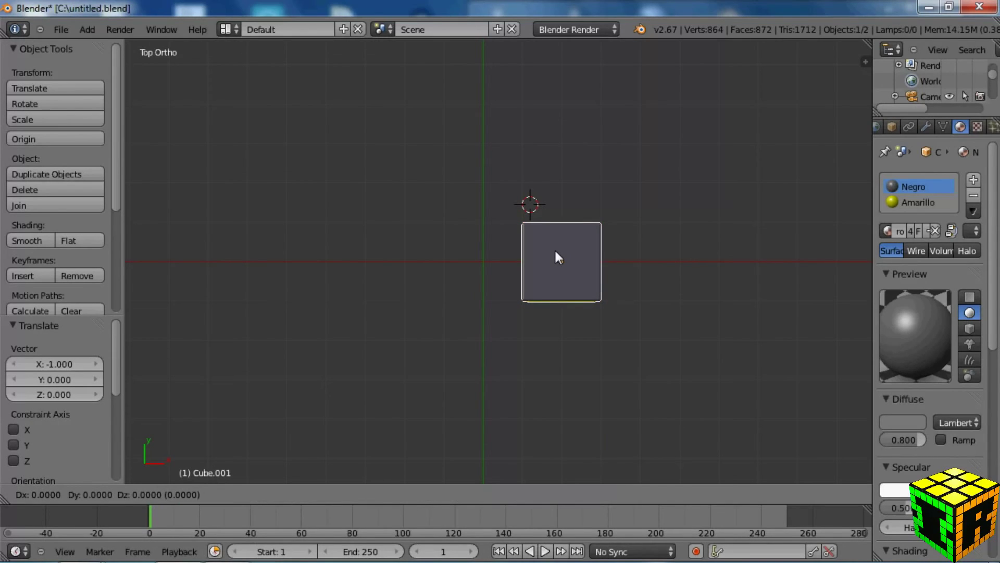
left_click(492, 173)
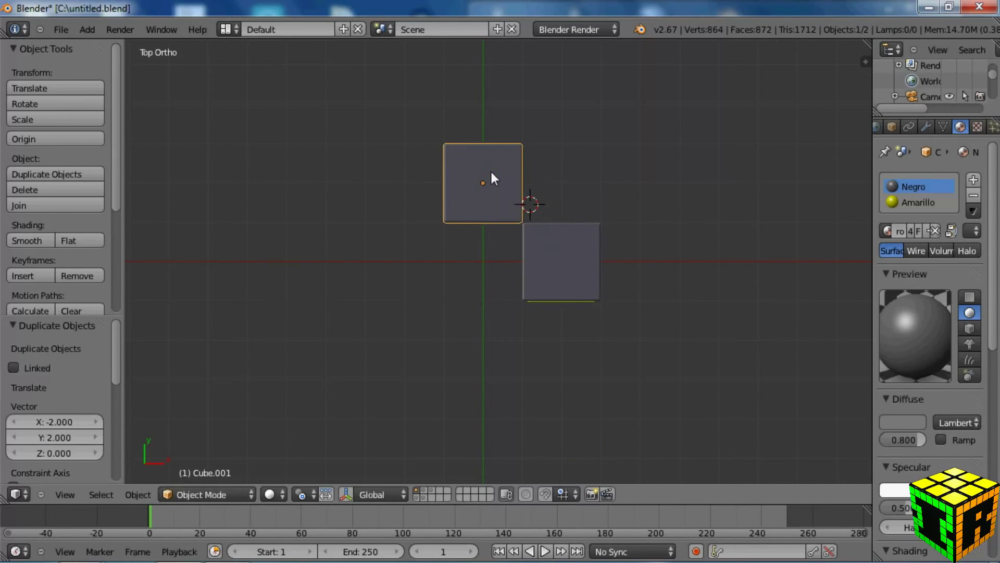
key("shift+d")
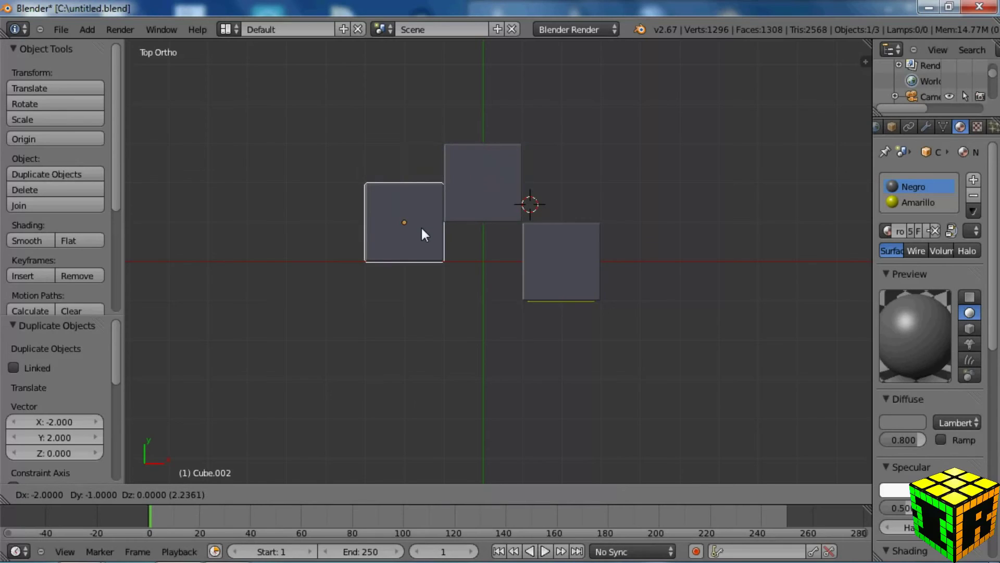
left_click(421, 238)
key("shift+d")
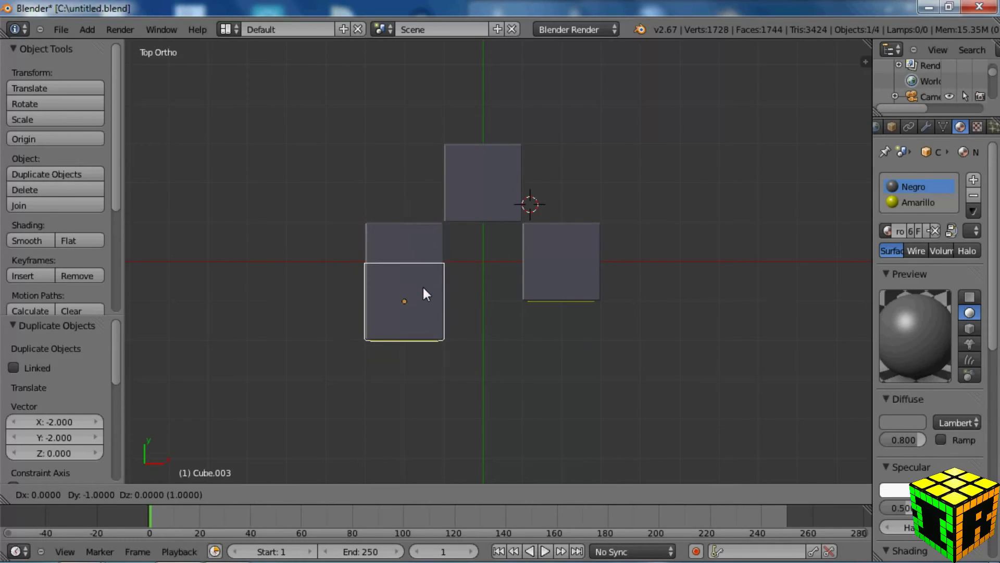
left_click(499, 317)
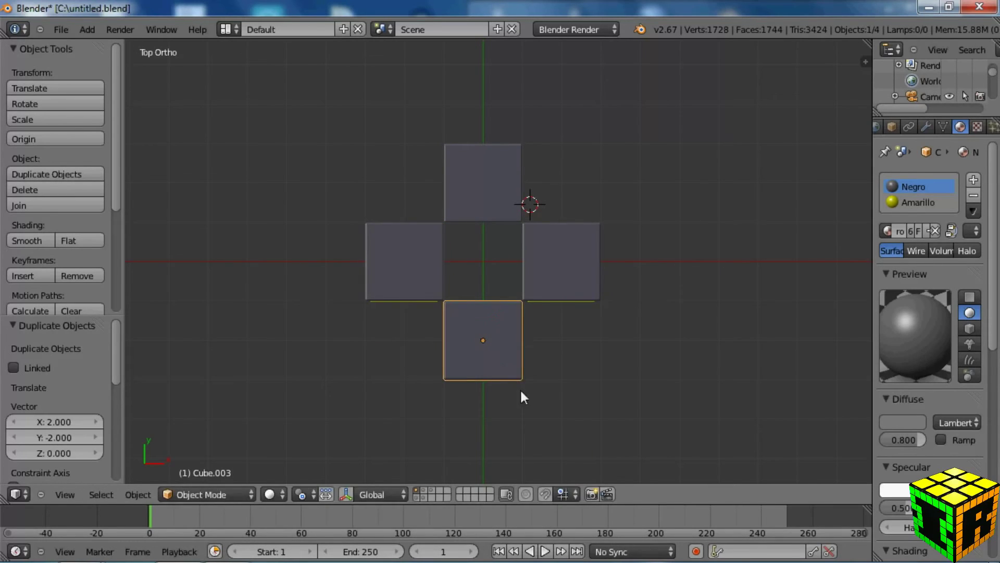
Step: Rotate the cube on the positive X side by -90° in top view
middle_click_drag(523, 397, 425, 307)
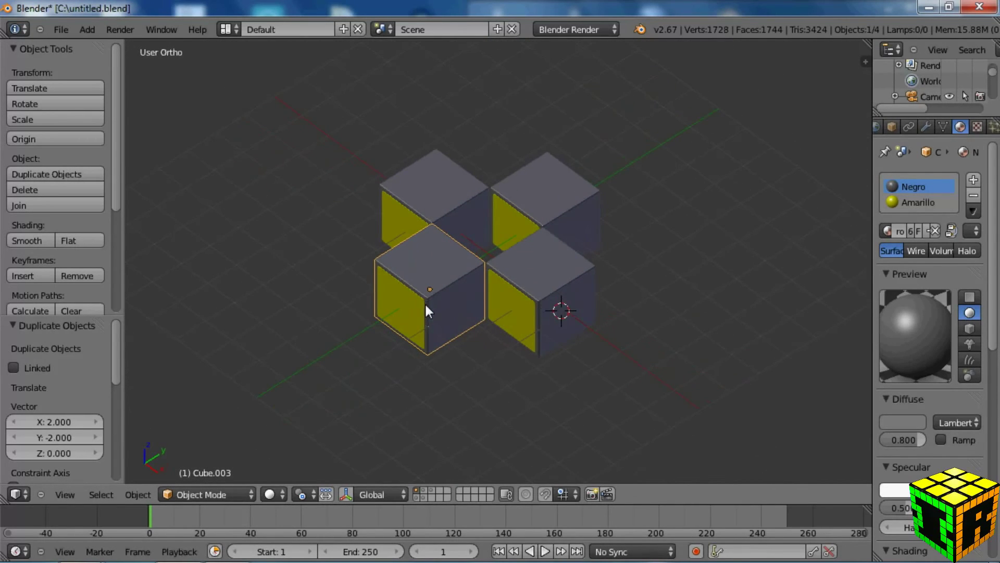
right_click(530, 283)
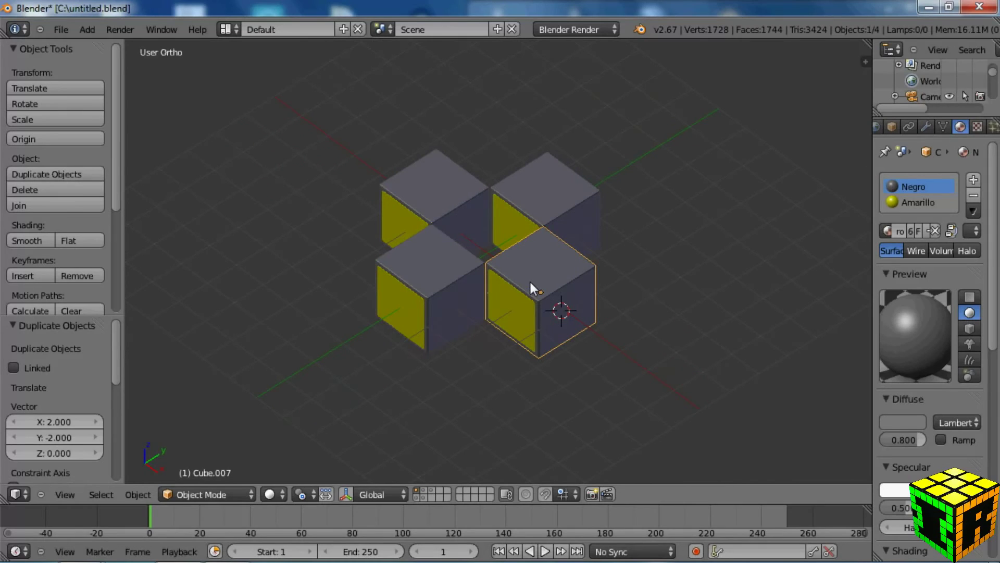
key("KP_7")
scroll(605, 251, "up", 2)
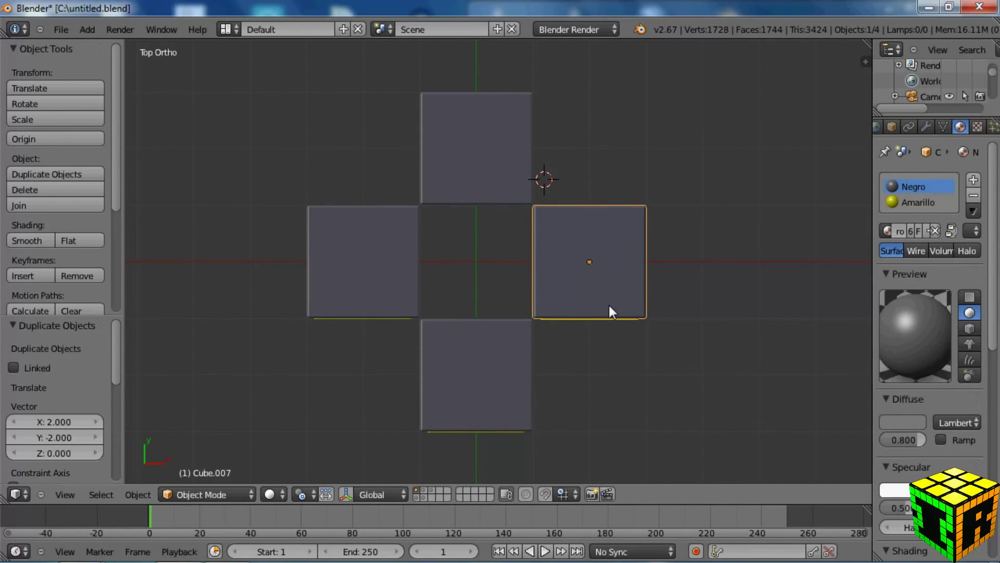
key("r")
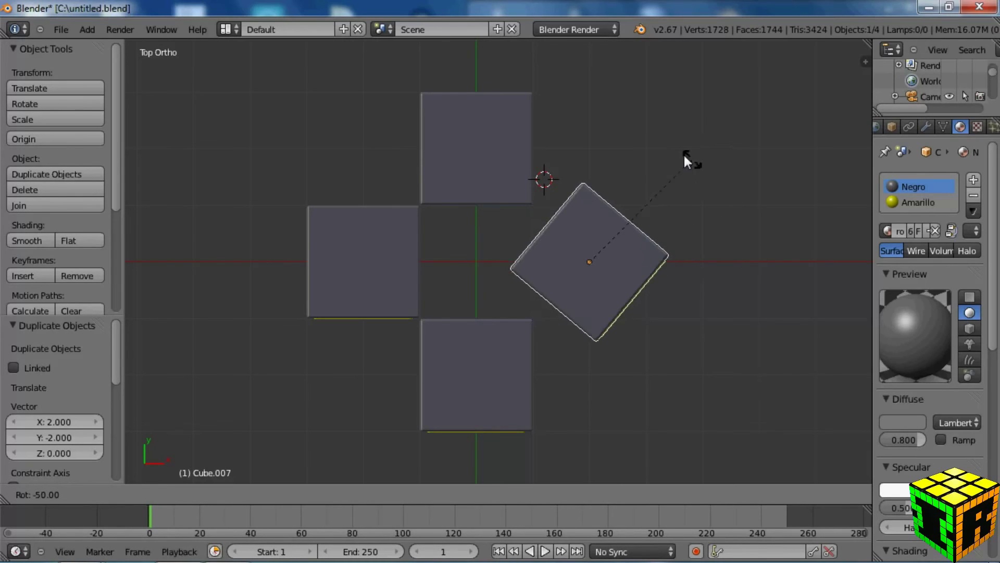
left_click(610, 138)
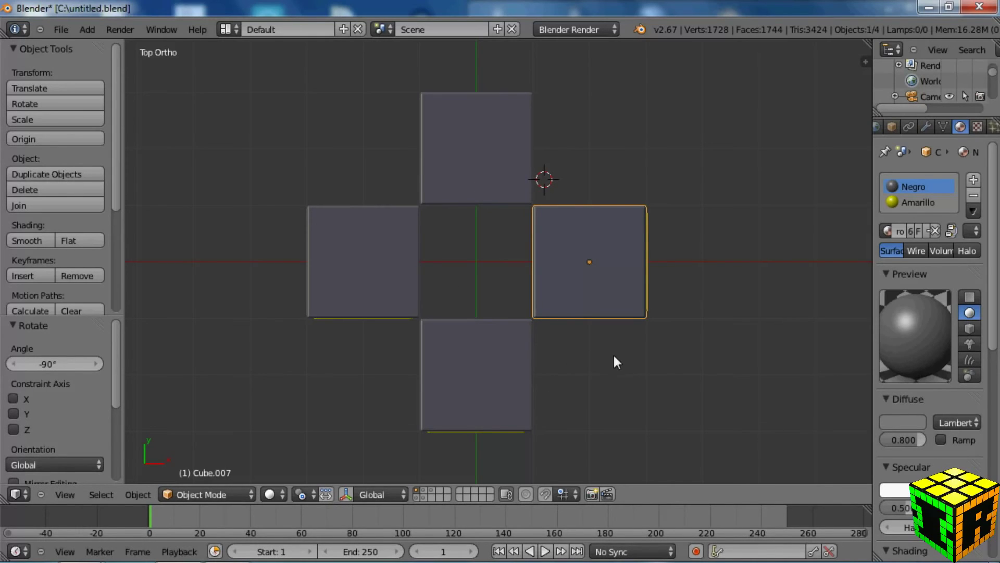
Step: Rotate the cube on the positive Y side by -180° in top view
middle_click_drag(613, 353, 515, 235)
right_click(511, 221)
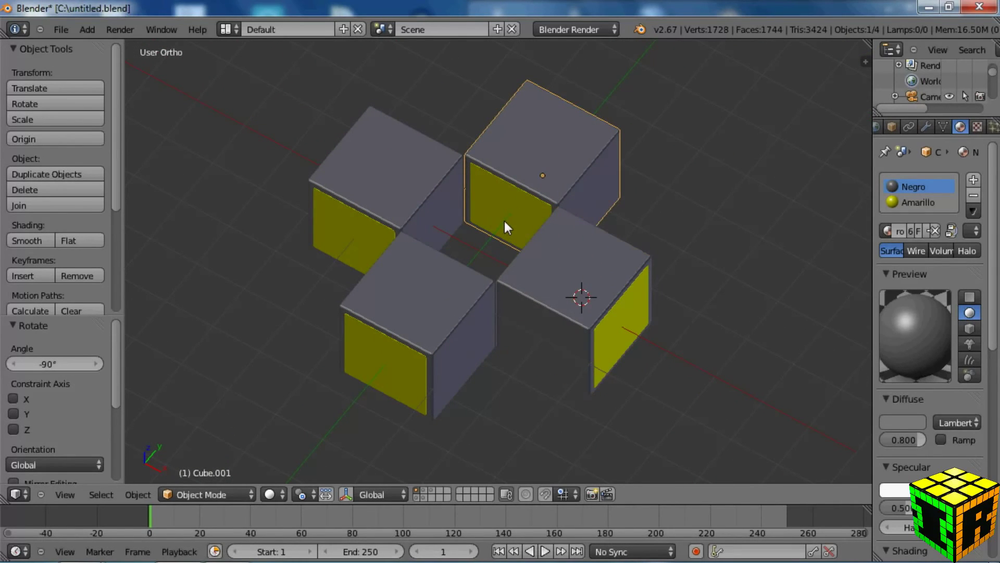
key("KP_7")
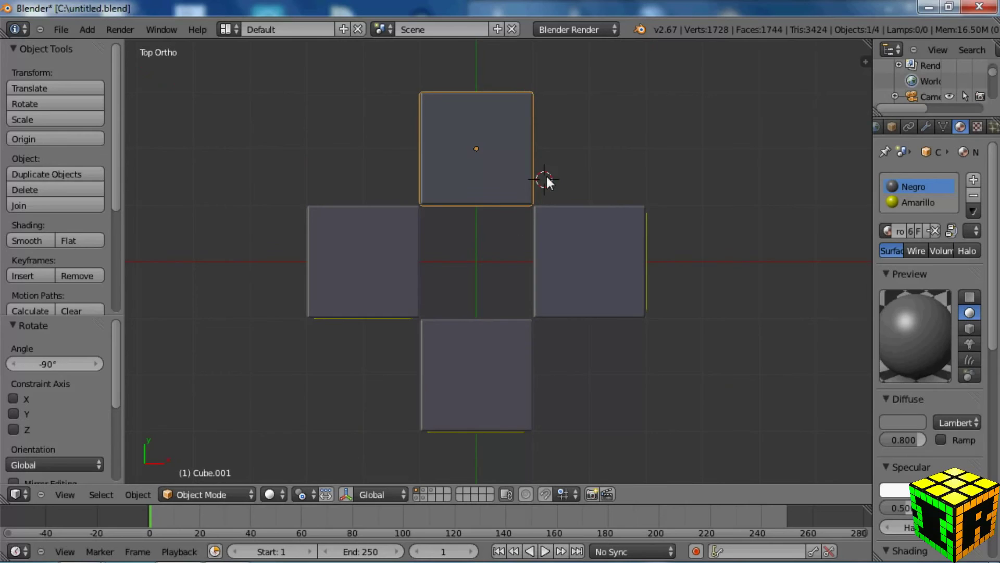
key("r")
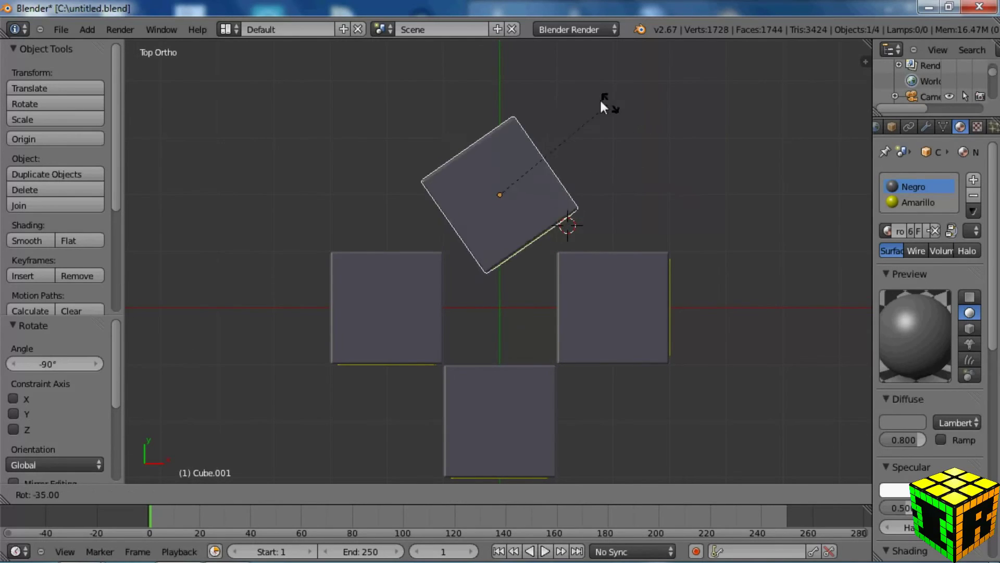
left_click(427, 196)
Step: Rotate the cube on the negative X side by 90° in top view
left_click(402, 271)
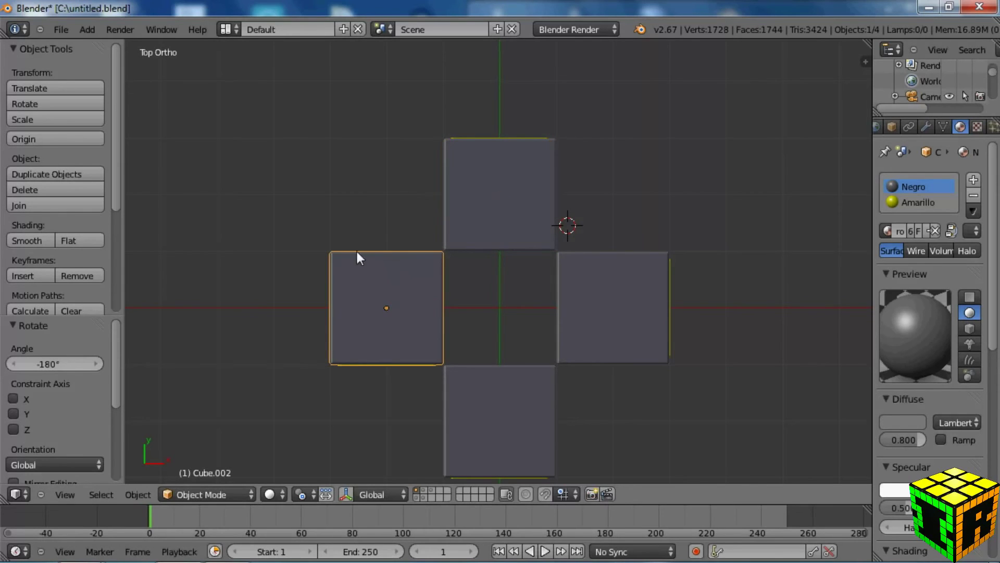
key("r")
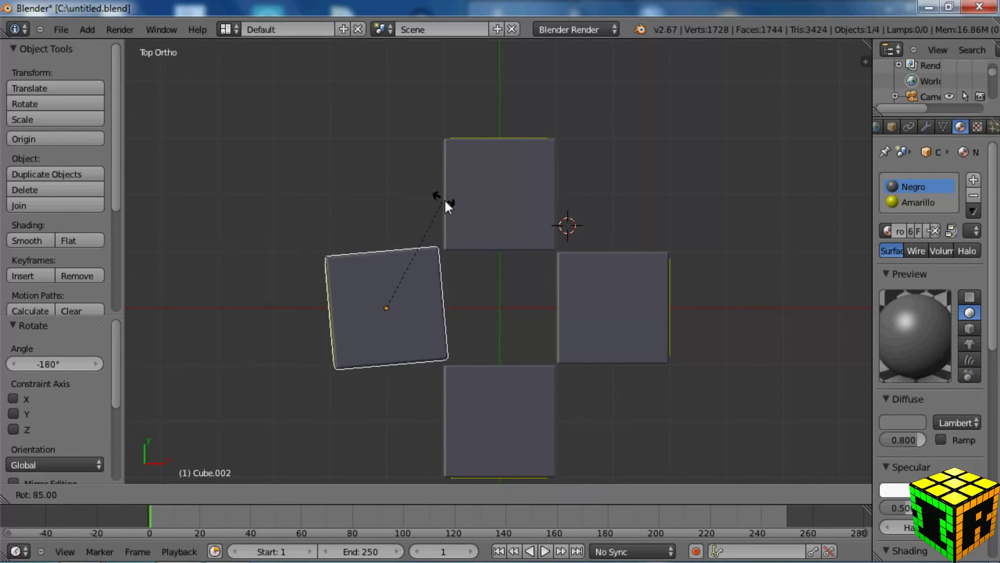
left_click(450, 207)
Step: Duplicate the positive X cube with offset X -2, Z 2 in front view, and copy that duplicate by Z -4
middle_click_drag(426, 310, 569, 242)
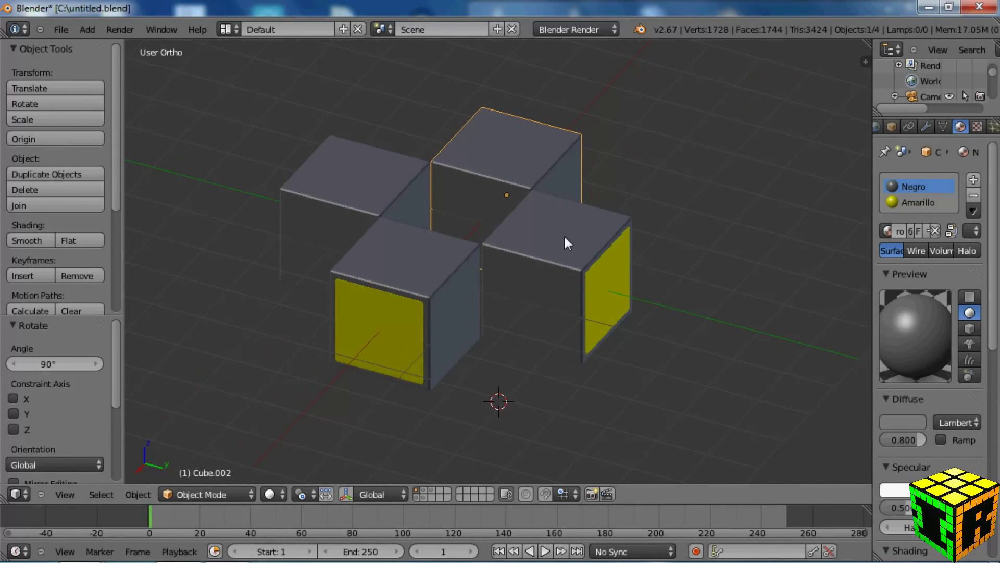
right_click(564, 234)
key("KP_1")
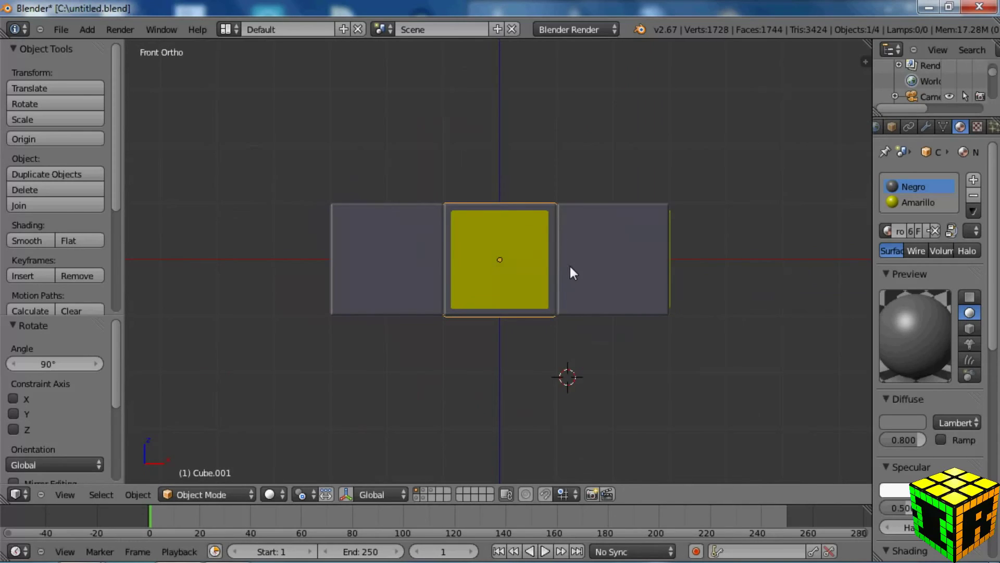
right_click(600, 259)
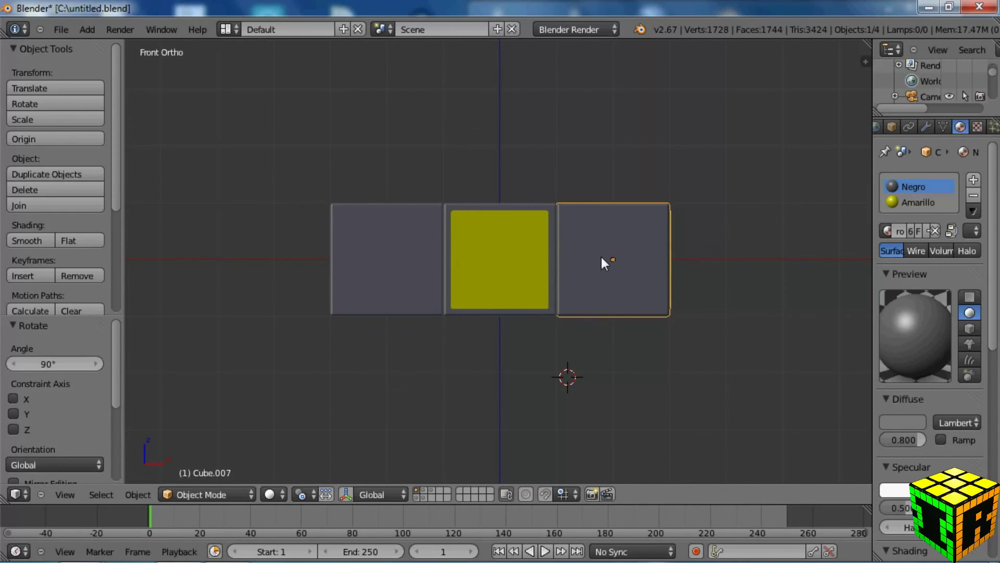
key("shift+d")
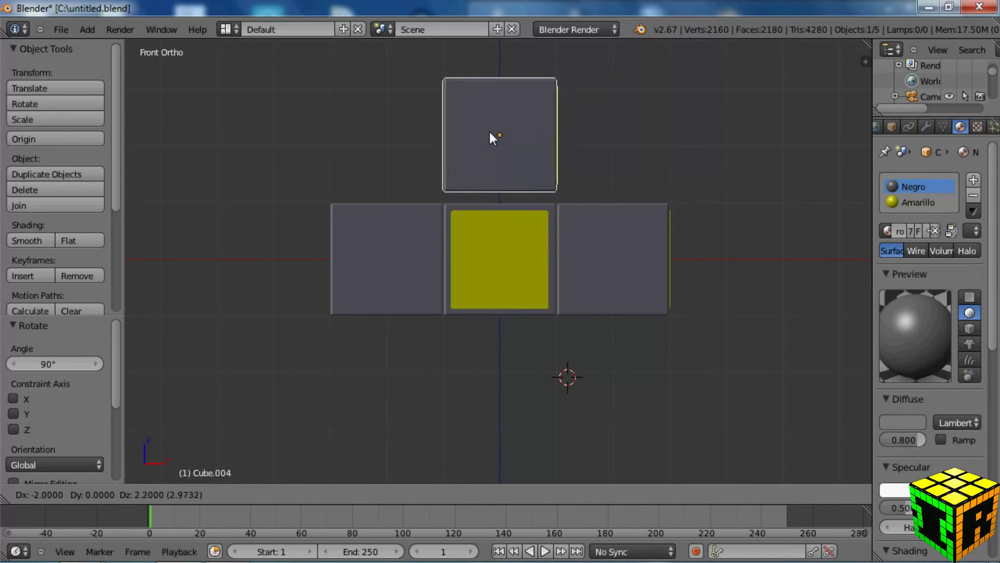
left_click(488, 140)
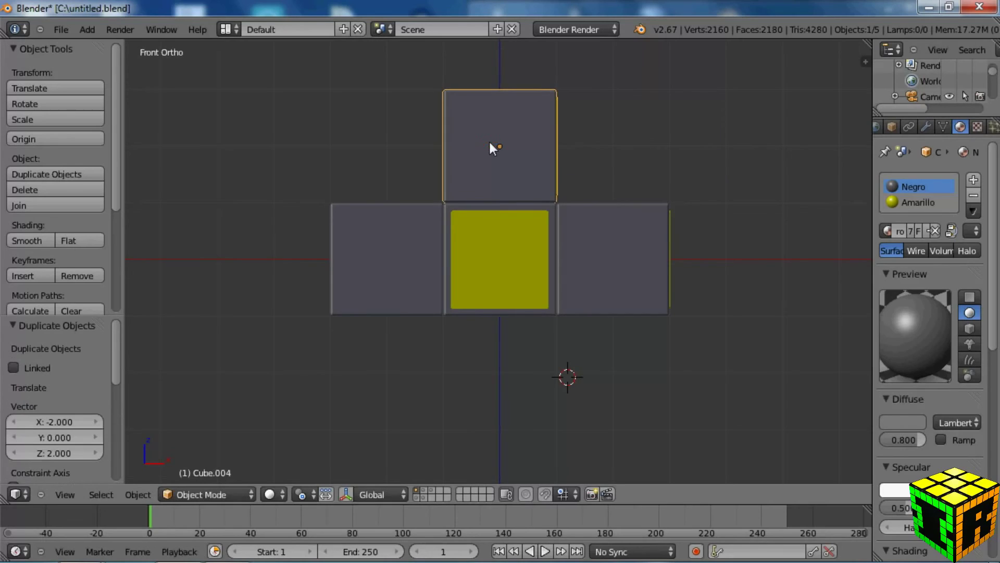
key("shift+d")
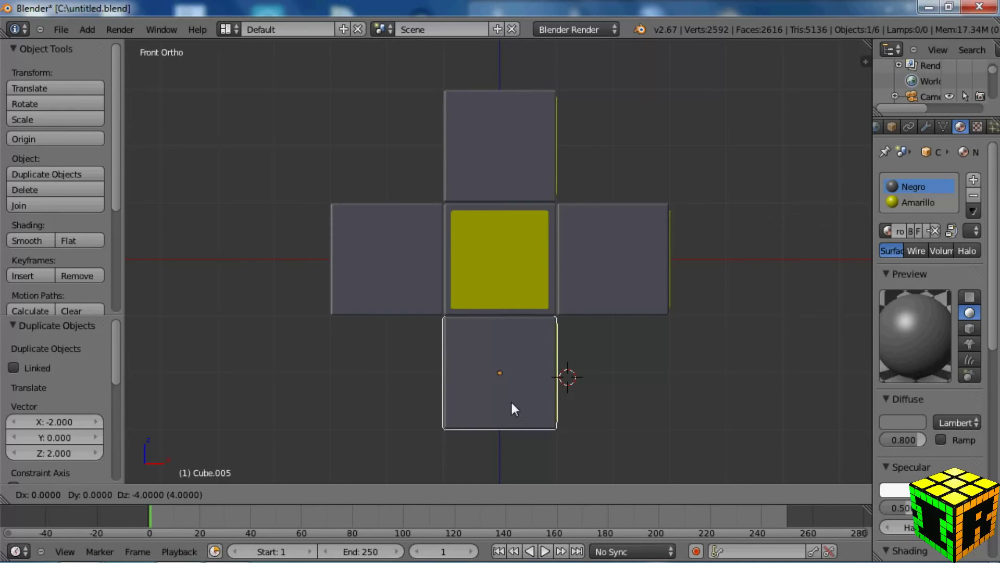
left_click(511, 399)
Step: Rotate the uppermost cube by -90° in front view so its yellow face points up
middle_click_drag(511, 399, 496, 358)
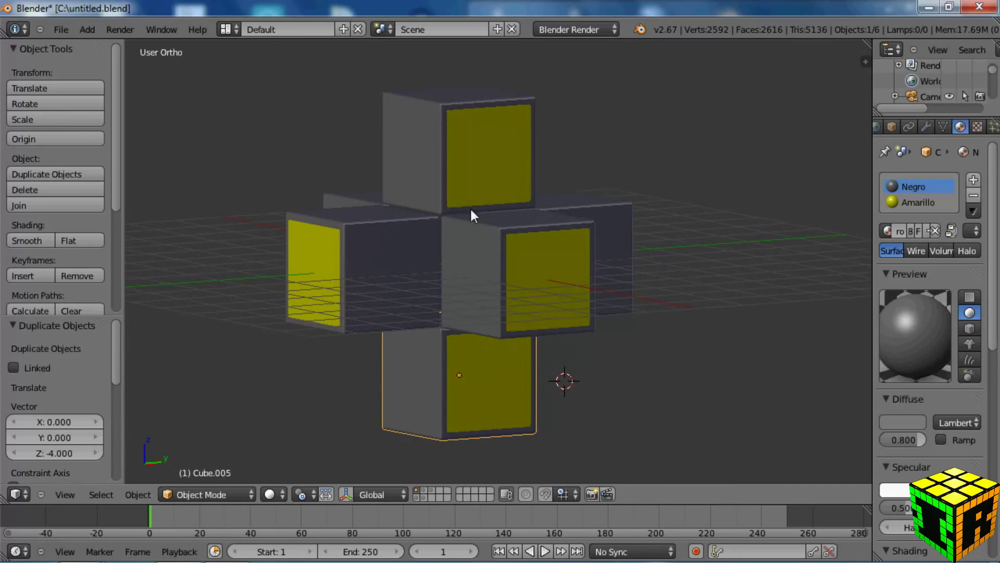
right_click(484, 174)
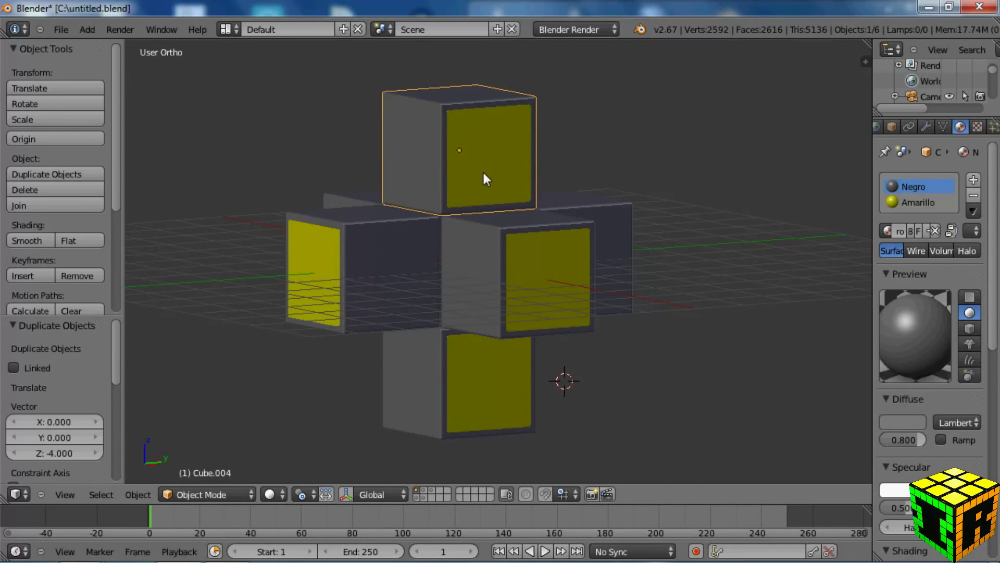
key("KP_1")
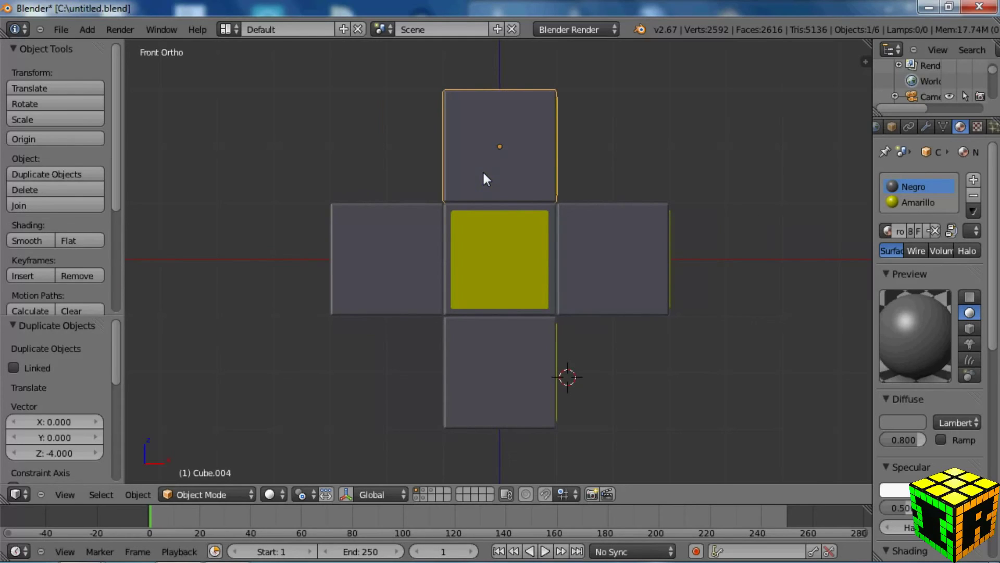
key("r")
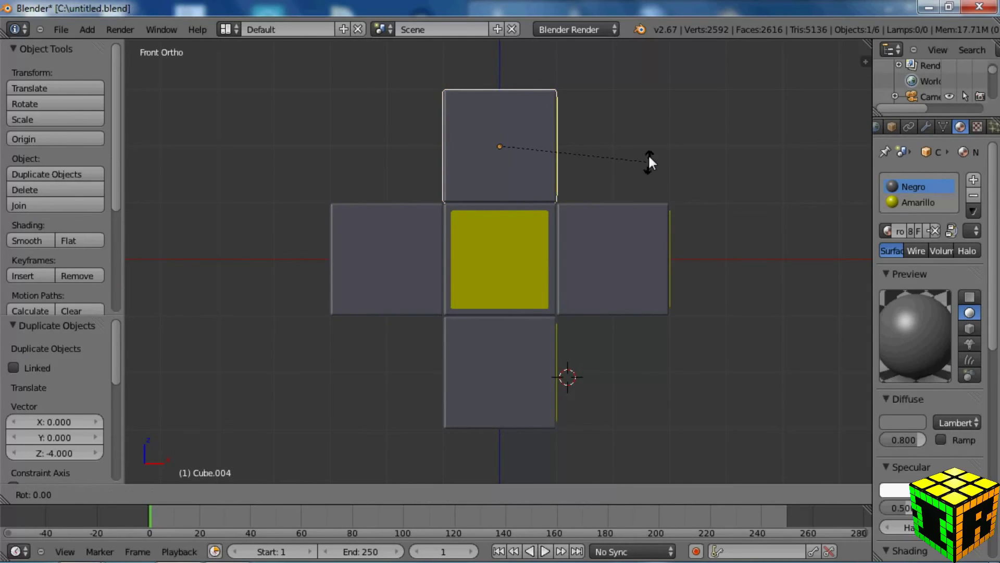
left_click(508, 63)
Step: Rotate the lowest cube by 90° in front view so its yellow face points down
right_click(499, 344)
key("r")
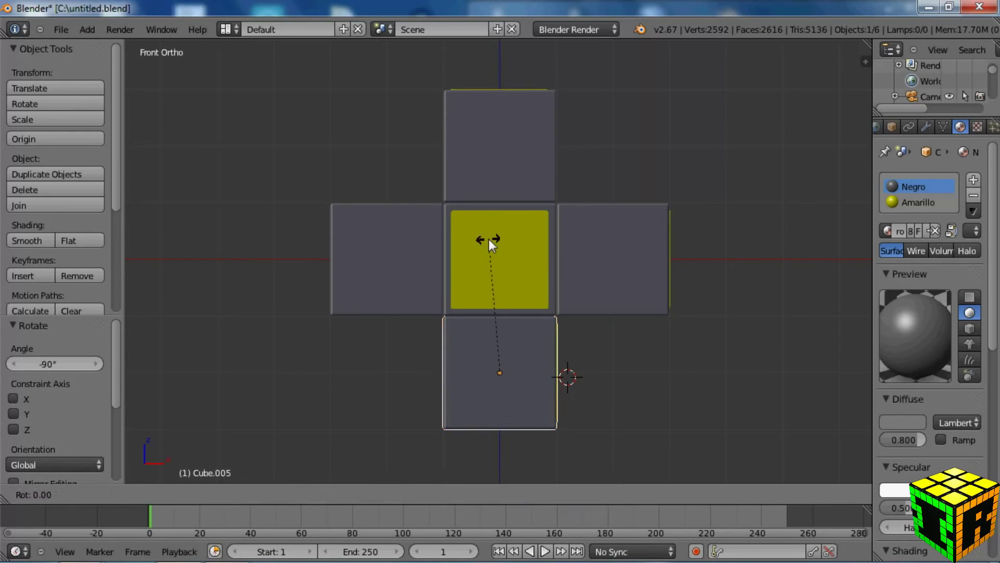
left_click(637, 361)
middle_click_drag(664, 321, 336, 333)
middle_click_drag(599, 247, 415, 290)
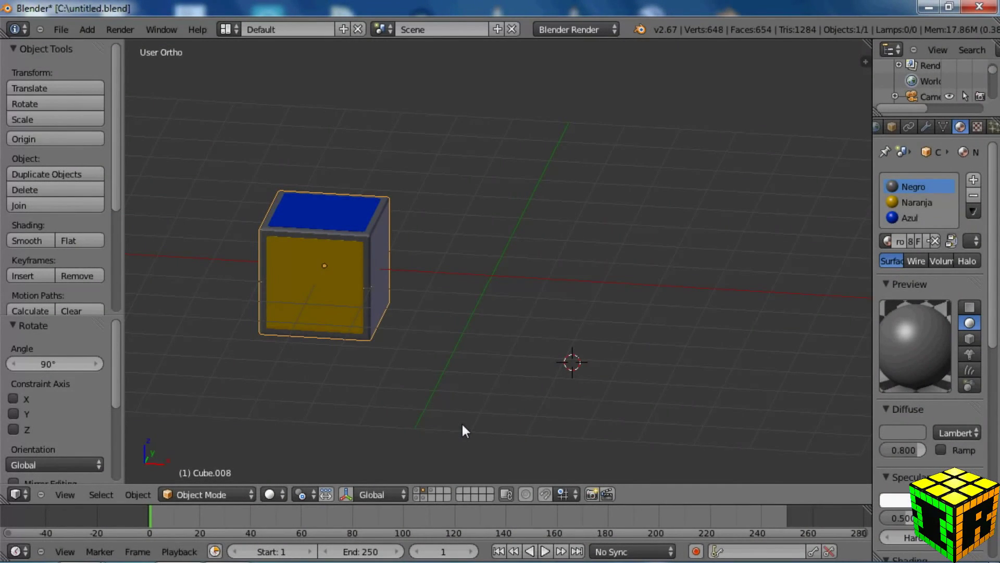
Step: Move the blue-and-orange cube by X 1 and Y -2 in top view
middle_click_drag(462, 425, 366, 306)
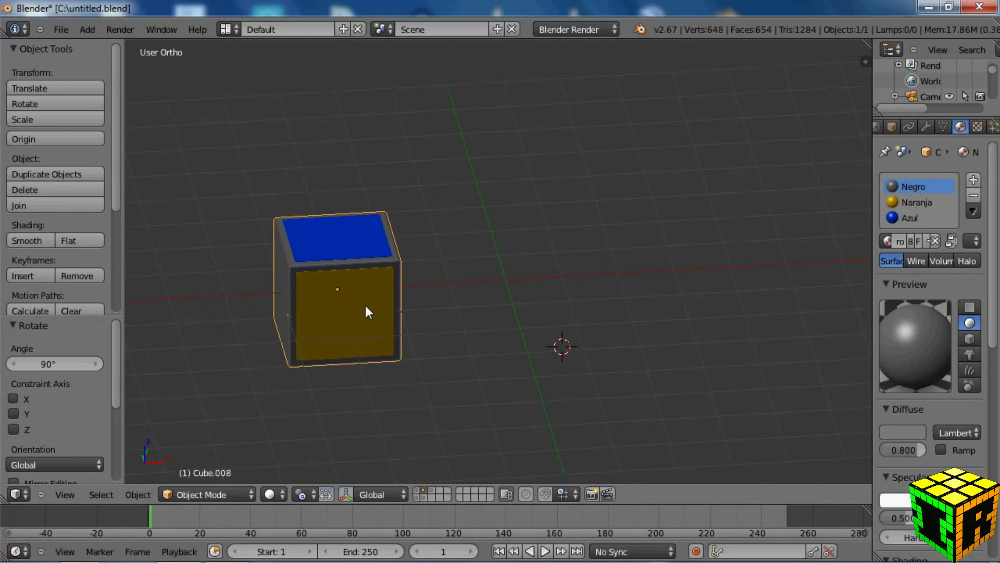
key("KP_7")
scroll(368, 302, "down", 3)
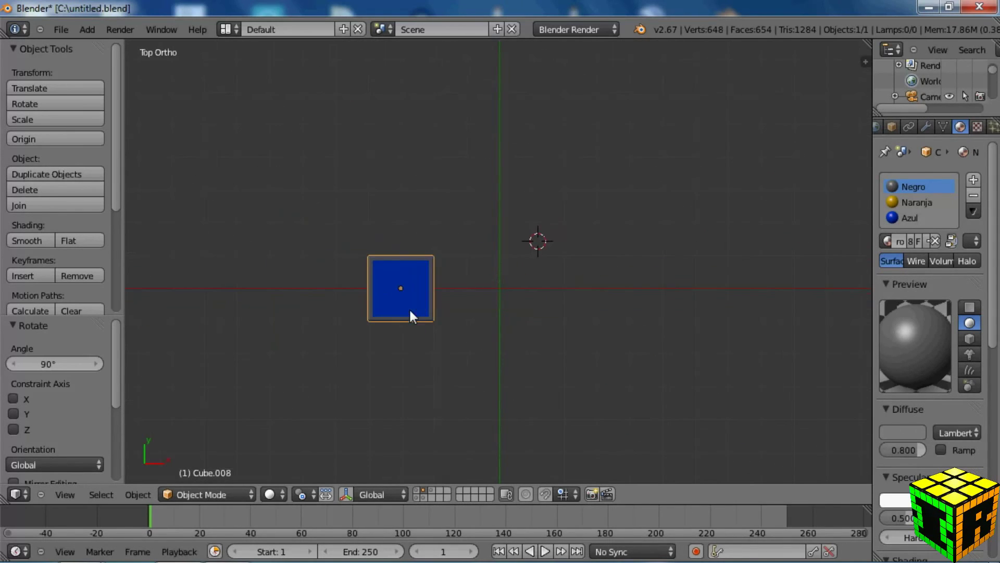
scroll(408, 308, "down", 1)
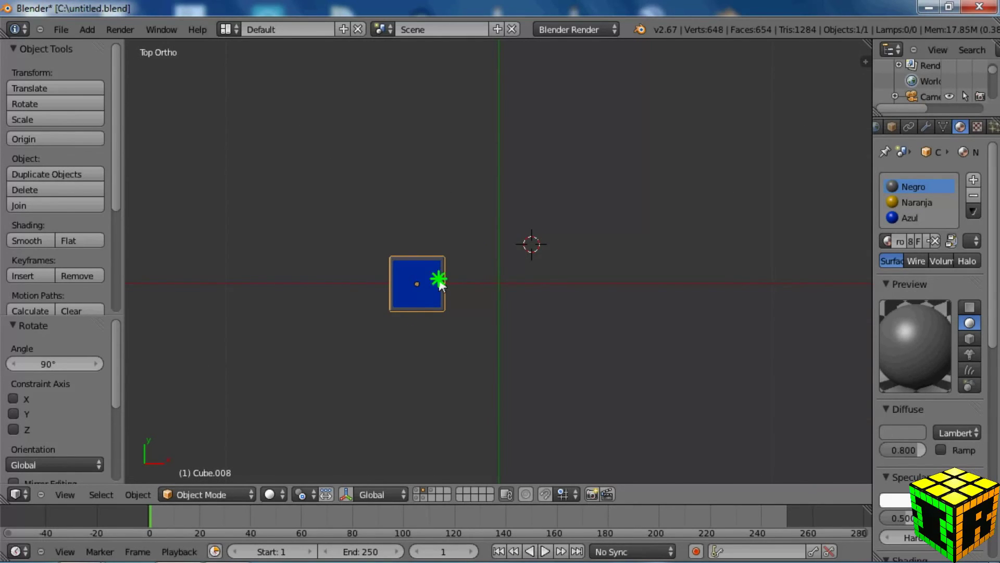
key("g")
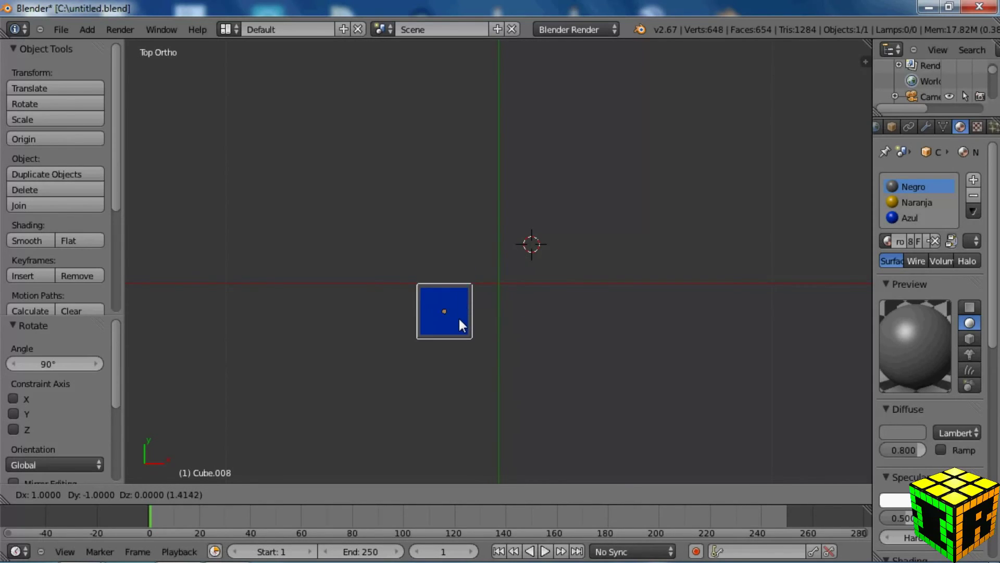
left_click(460, 337)
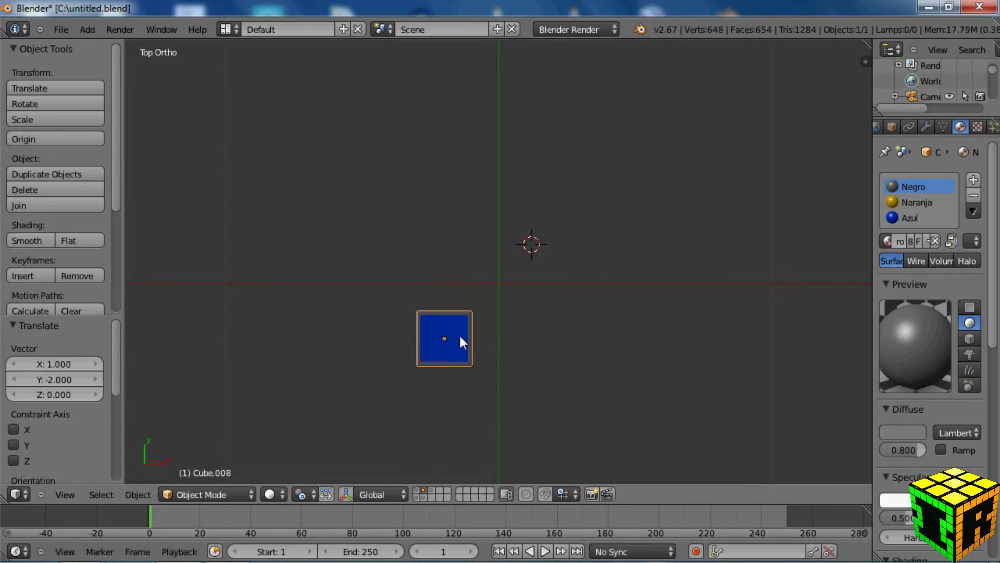
Step: Duplicate the blue-and-orange cube to the other three corners with successive offsets of X 4, Y 4 and X -4
key("shift+d")
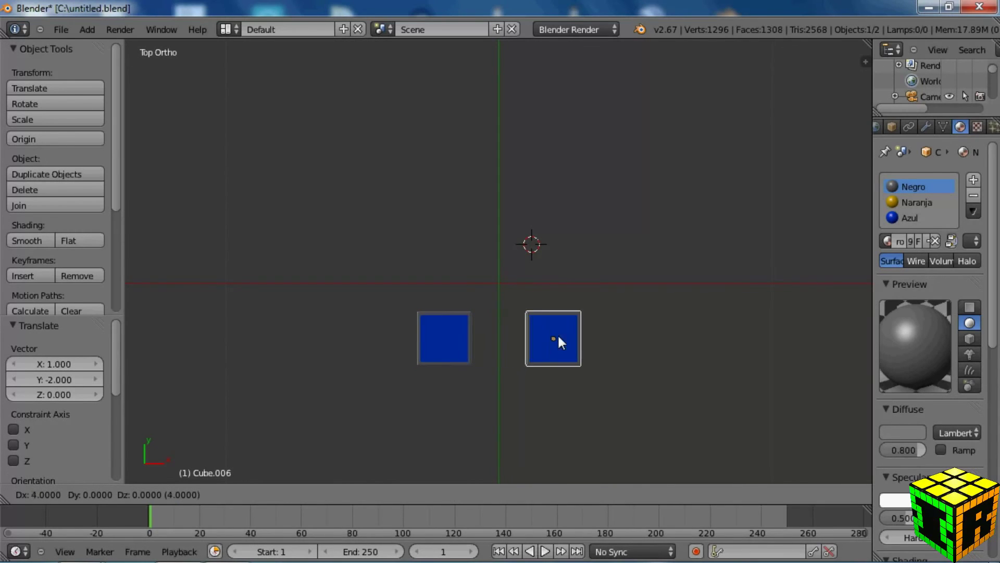
left_click(564, 337)
key("shift+d")
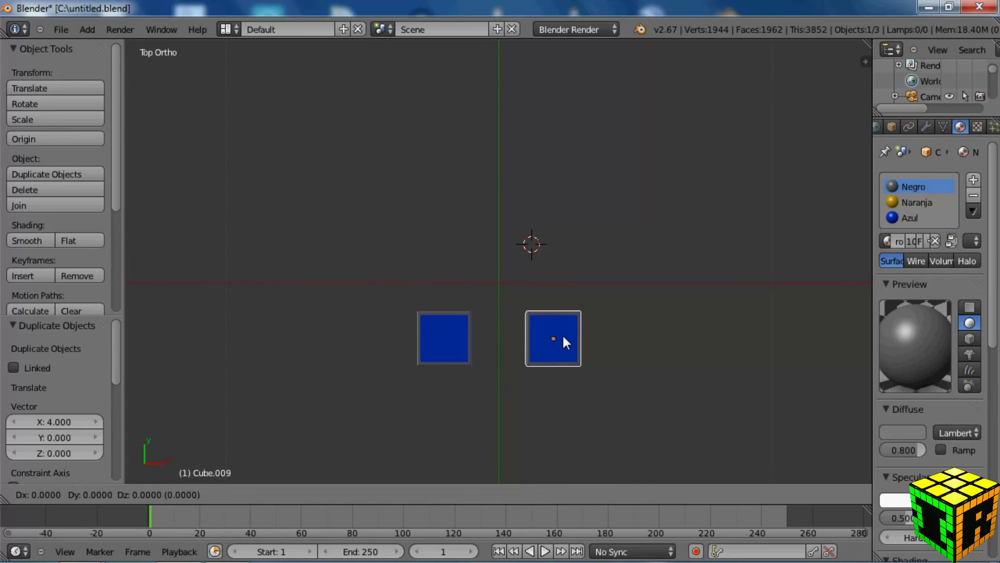
left_click(564, 227)
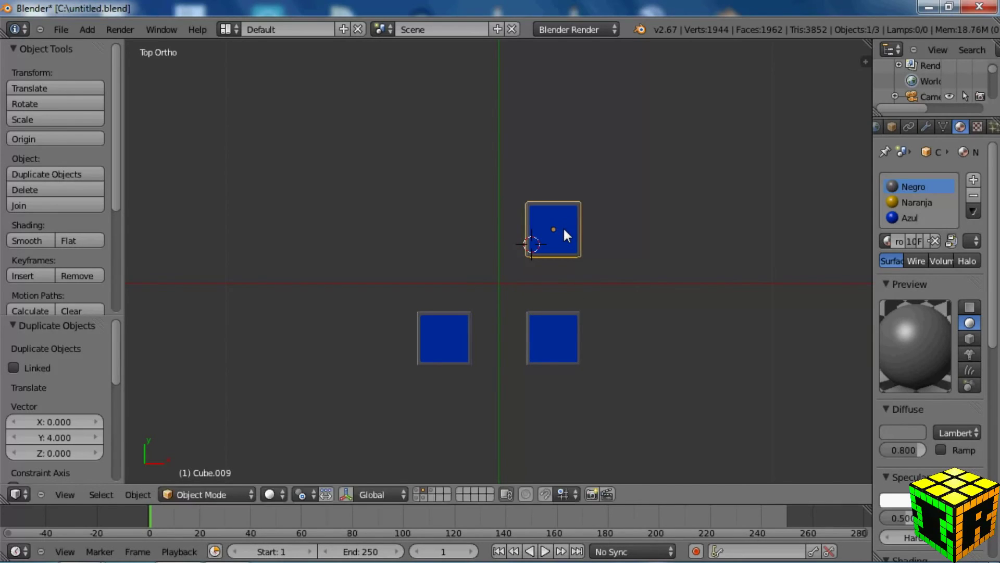
key("shift+d")
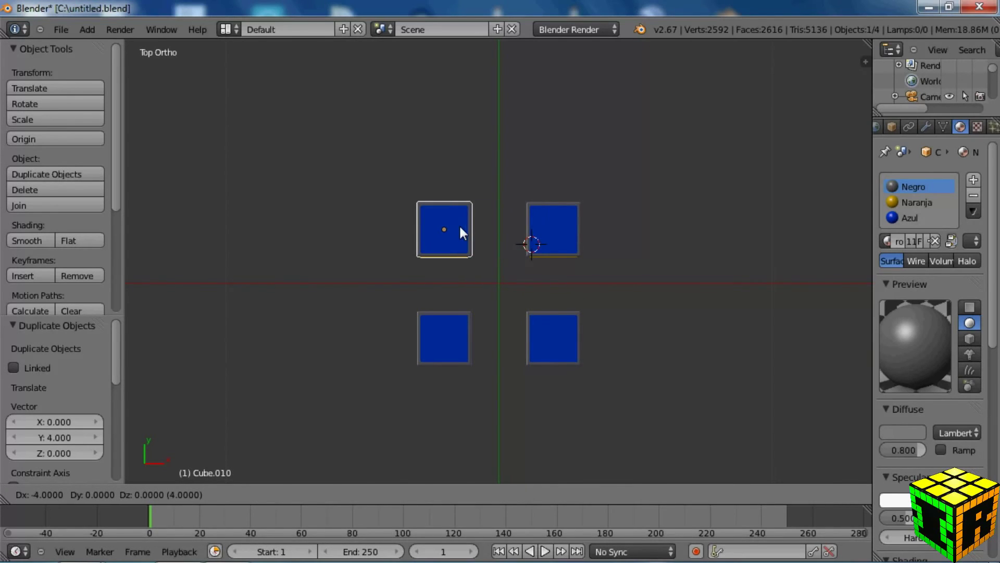
left_click(458, 224)
Step: Rotate the front-left cube of the four by -90° in front view so its blue face points outward
middle_click_drag(399, 383, 479, 279)
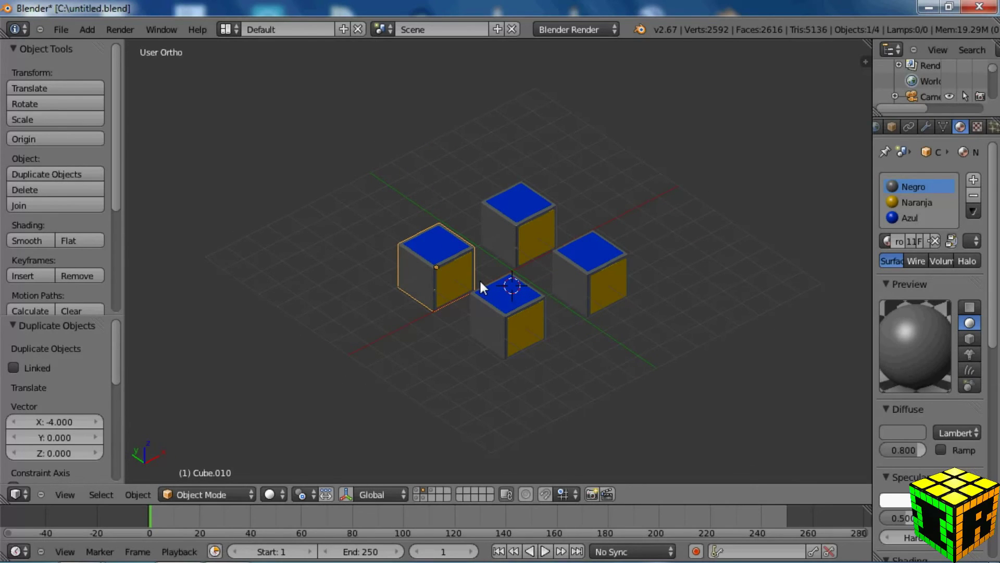
middle_click_drag(496, 344, 442, 339)
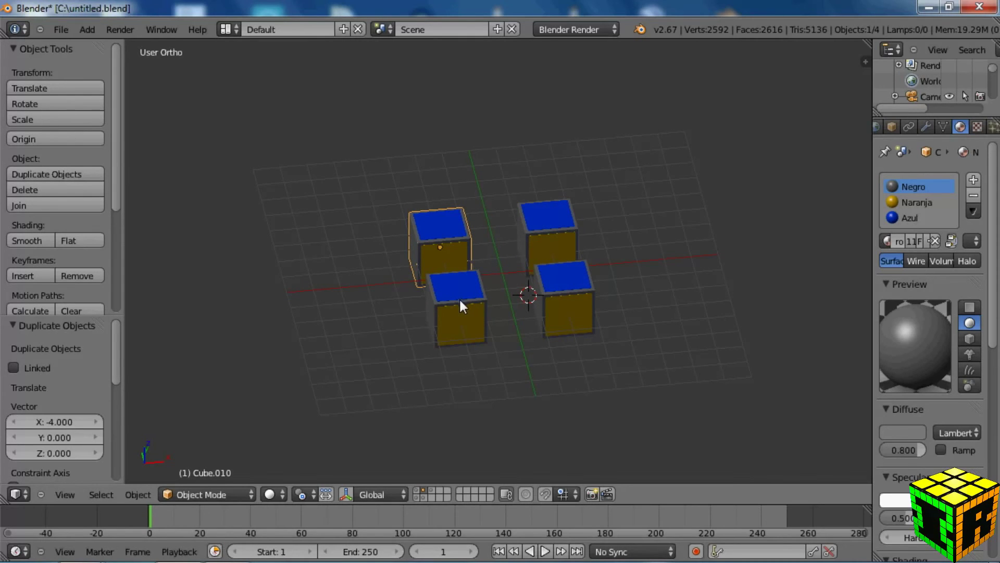
middle_click_drag(461, 299, 556, 294)
scroll(555, 305, "up", 3)
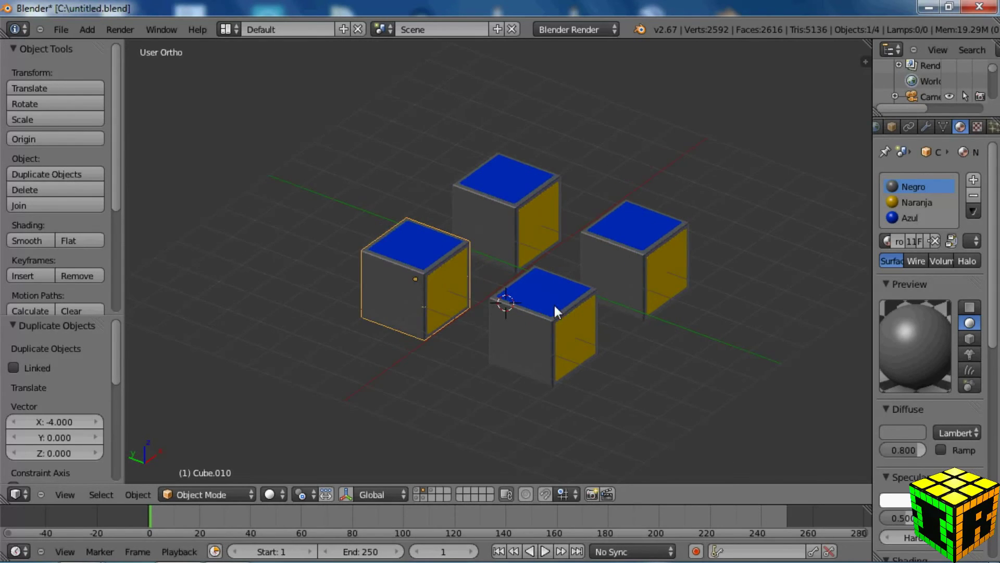
right_click(554, 308)
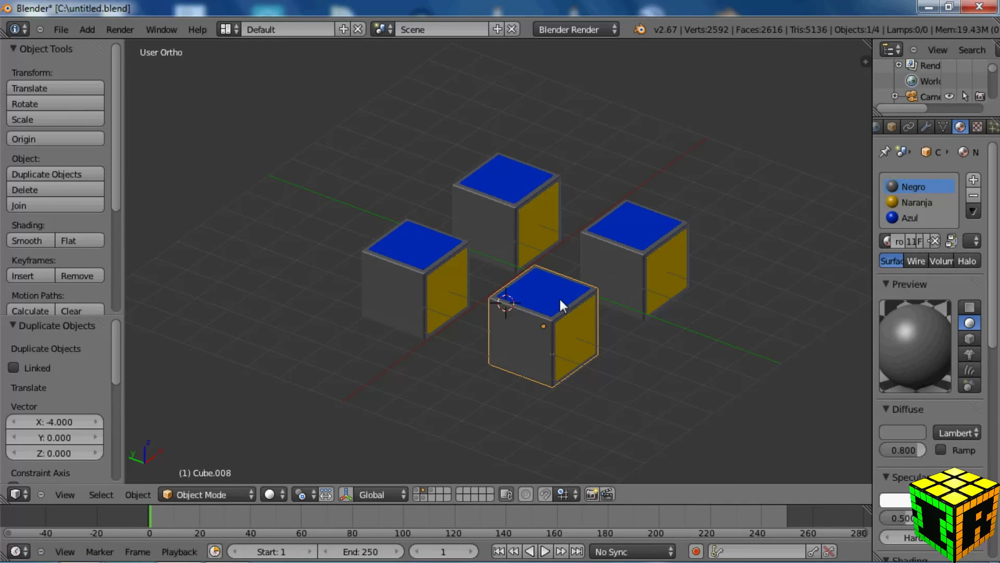
key("KP_1")
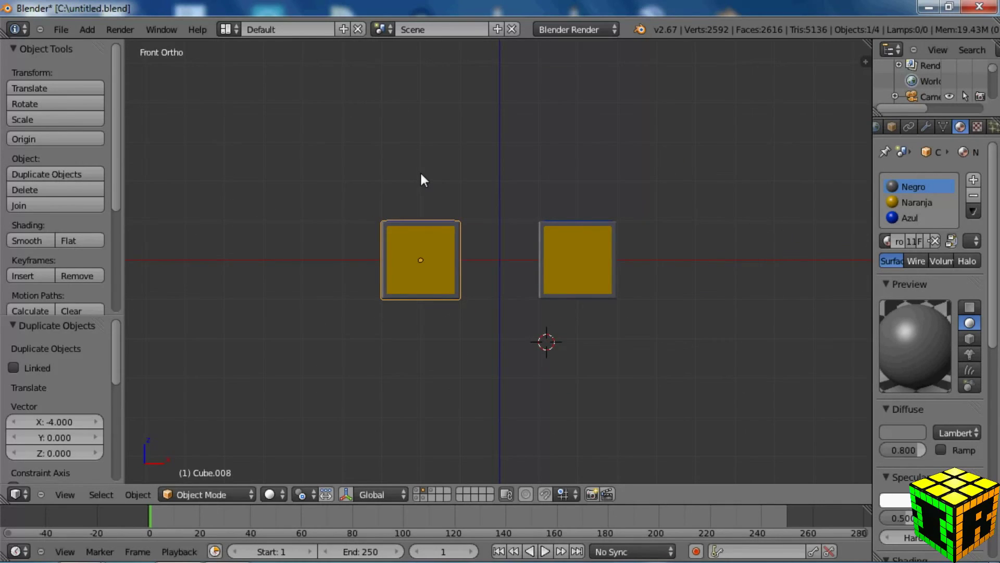
key("r")
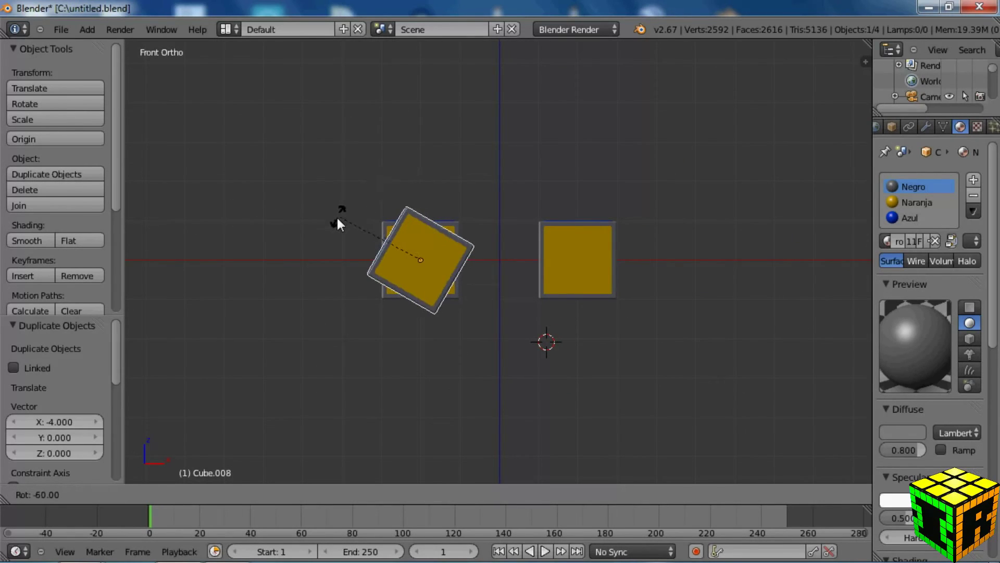
left_click(326, 255)
Step: Rotate the front-right cube by 90° in front view so its blue face points outward
middle_click_drag(326, 255, 454, 264)
right_click(543, 266)
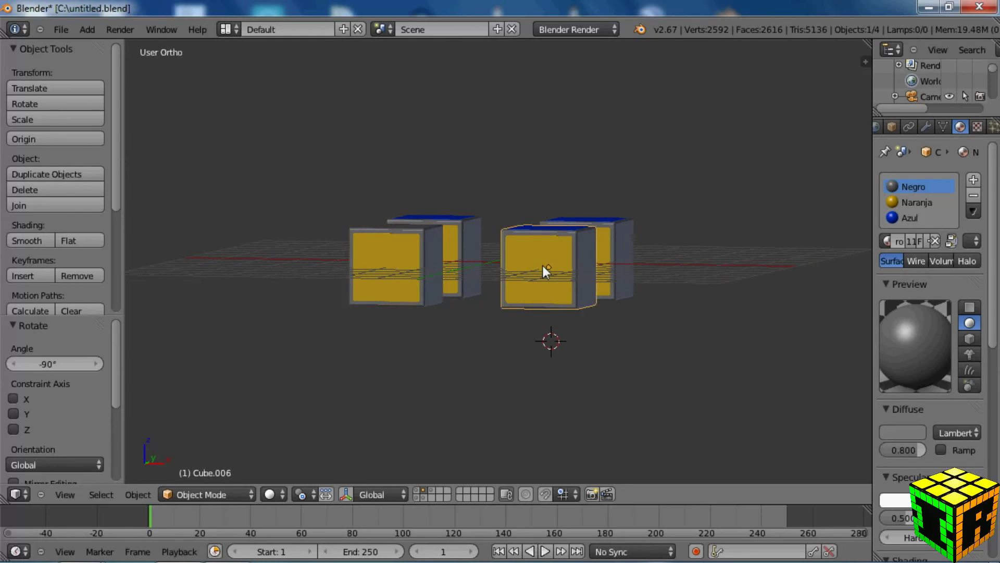
key("KP_1")
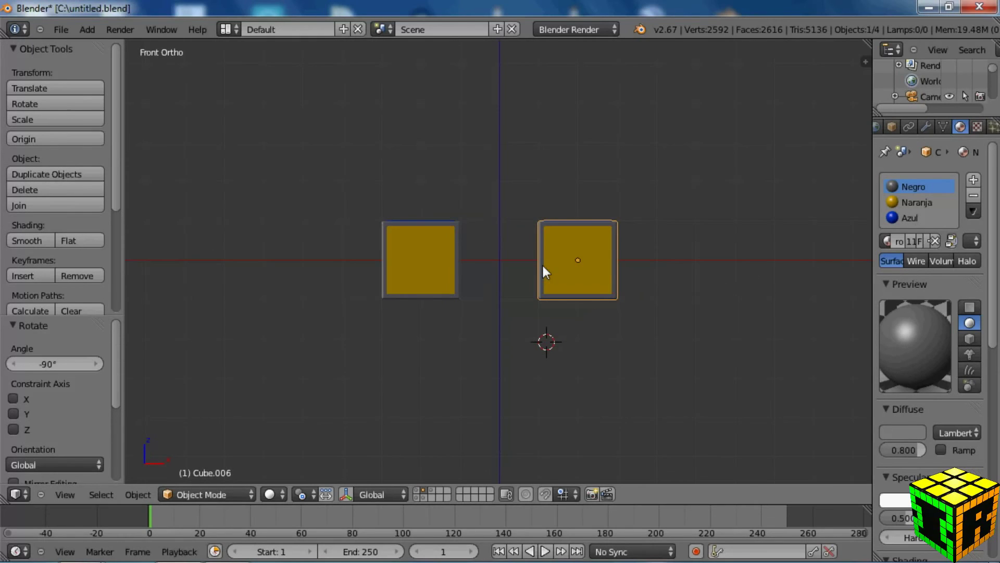
key("r")
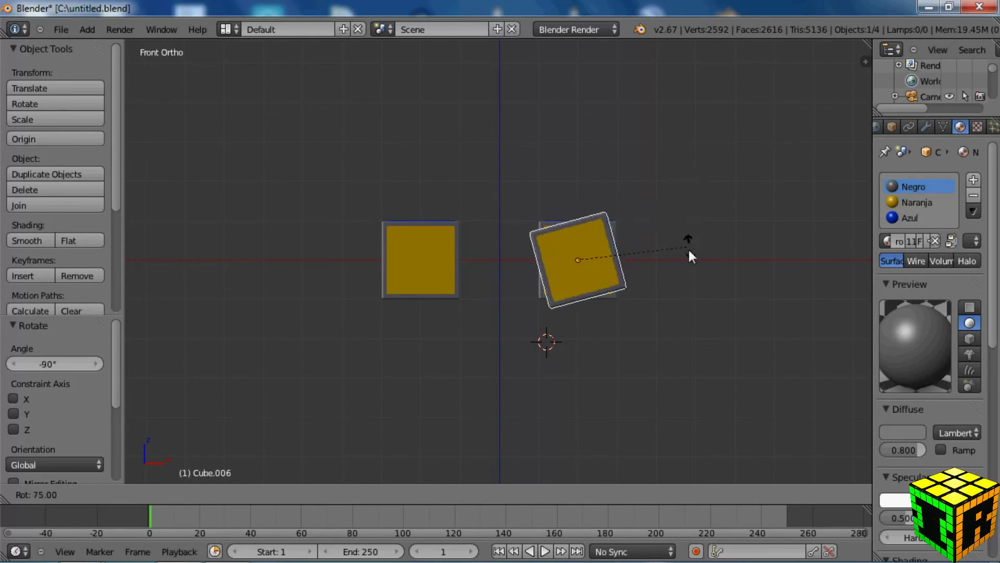
type("90")
key("Return")
Step: Rotate the rear-right cube by 90° in front view to turn its blue face to the outer side
middle_click_drag(679, 271, 569, 301)
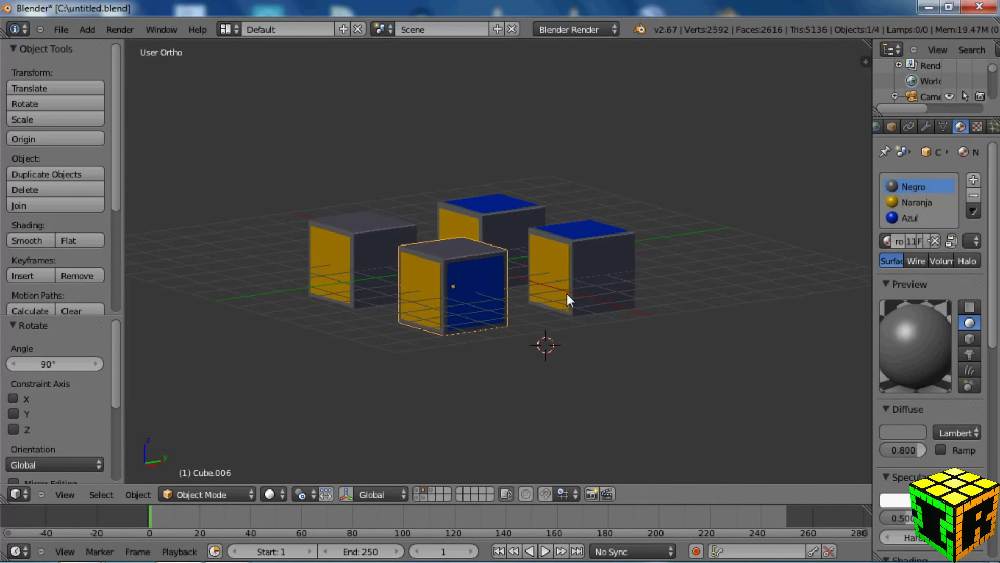
right_click(578, 242)
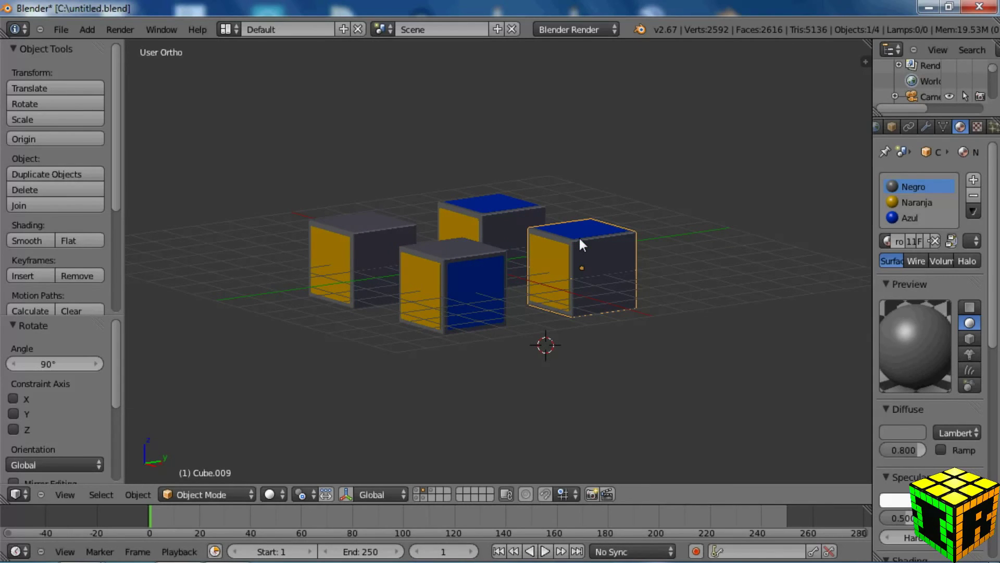
key("KP_1")
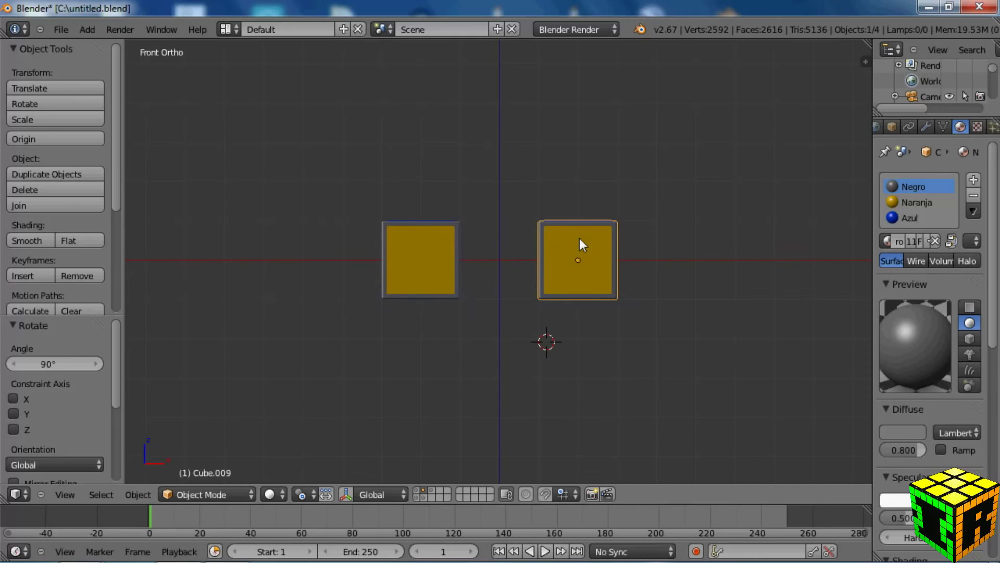
key("r")
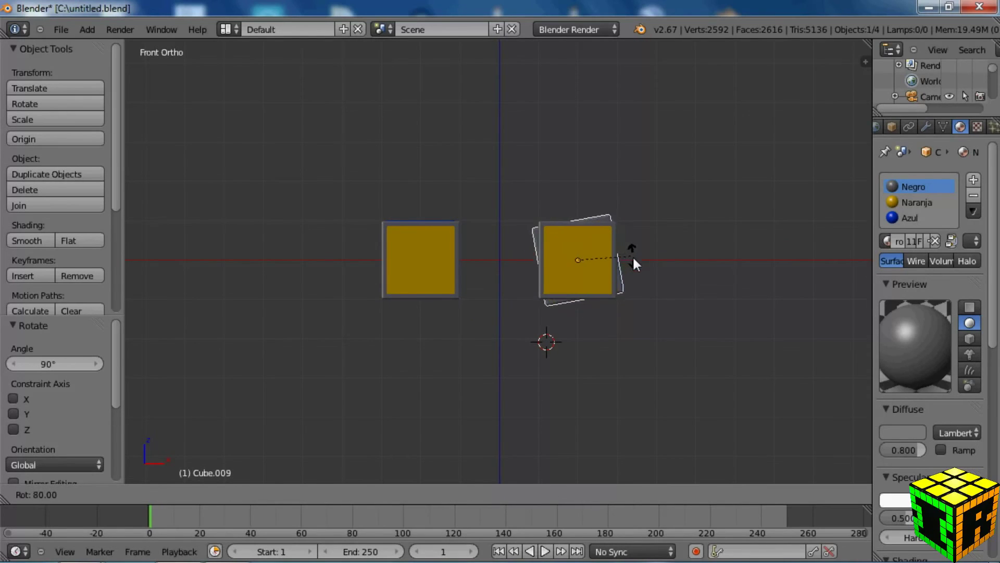
left_click(635, 260)
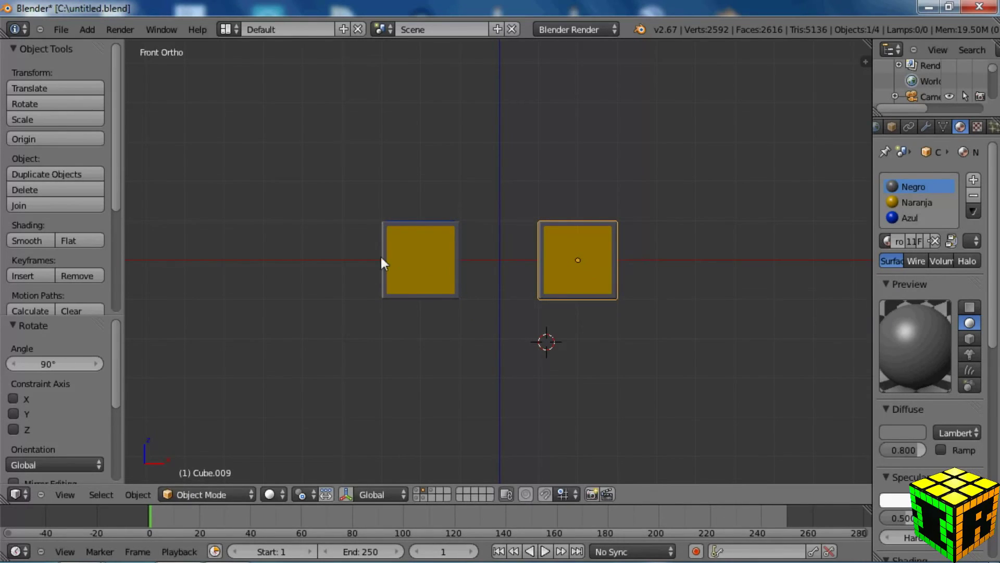
Step: Rotate the rear-left cube by -90° in front view to turn its blue face to the outer side
middle_click_drag(381, 258, 420, 283)
right_click(412, 251)
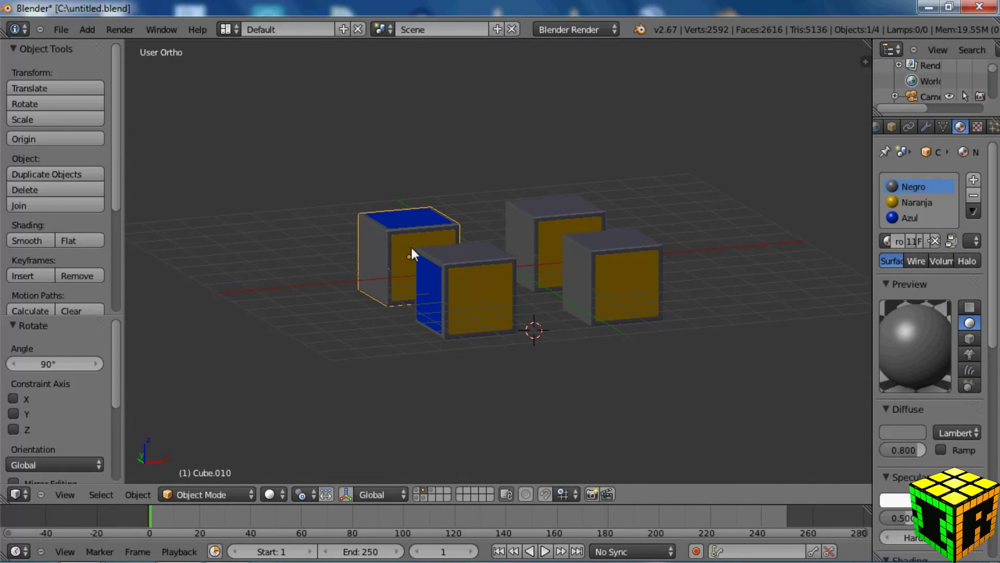
key("KP_1")
key("r")
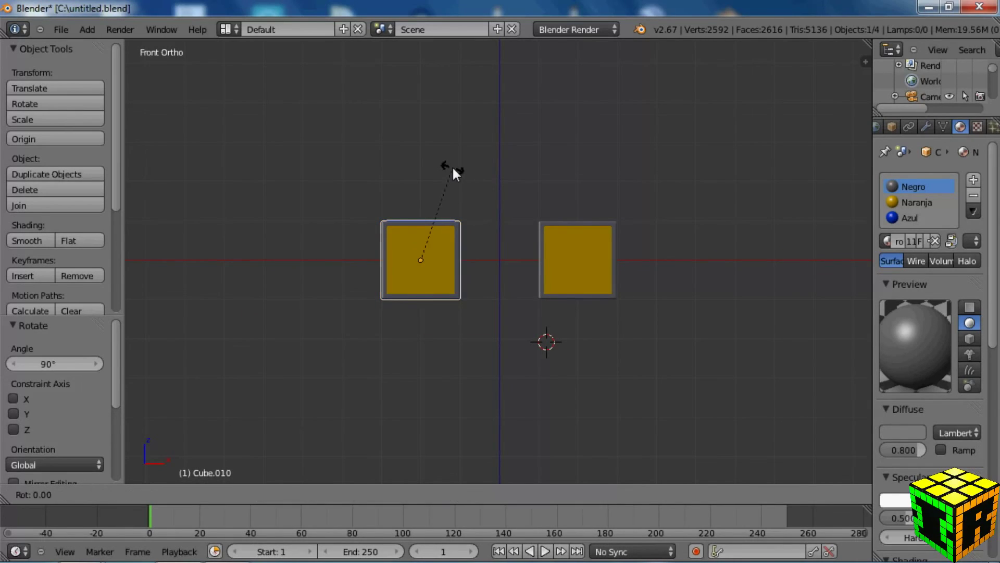
left_click(322, 218)
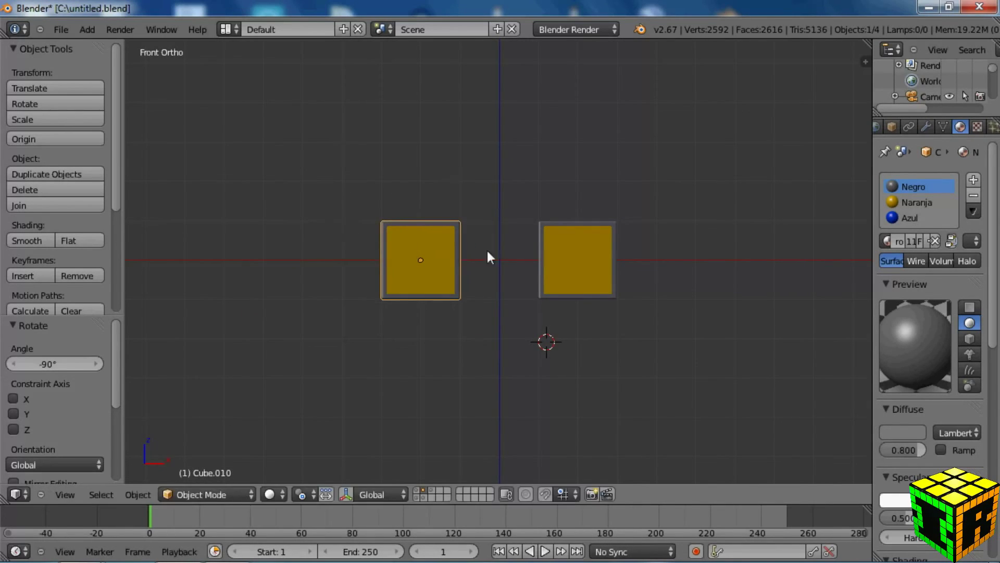
Step: Rotate the rear-left cube by 90° in top view so its blue face points backward and its orange face outward
middle_click_drag(486, 249, 408, 299)
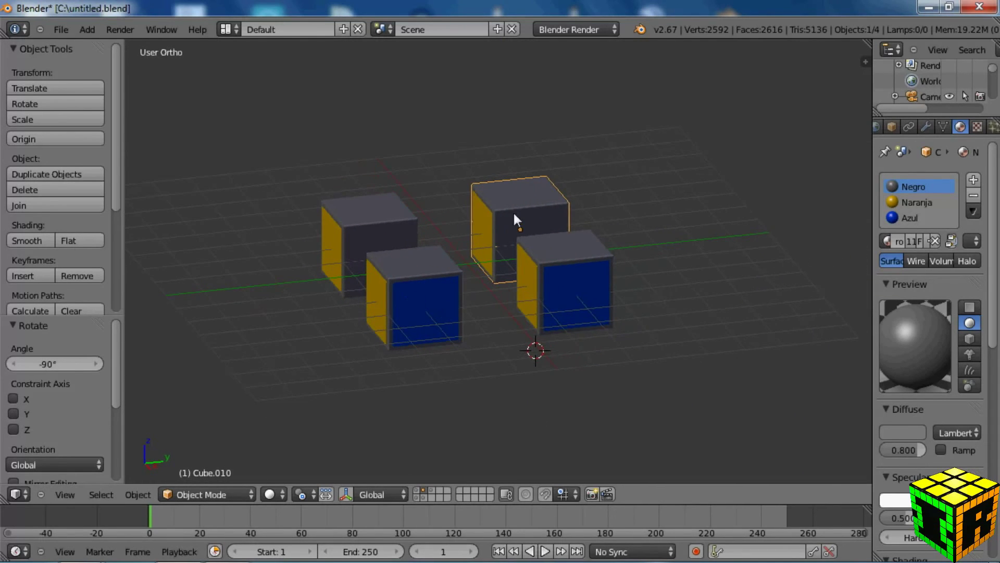
middle_click_drag(514, 211, 477, 236)
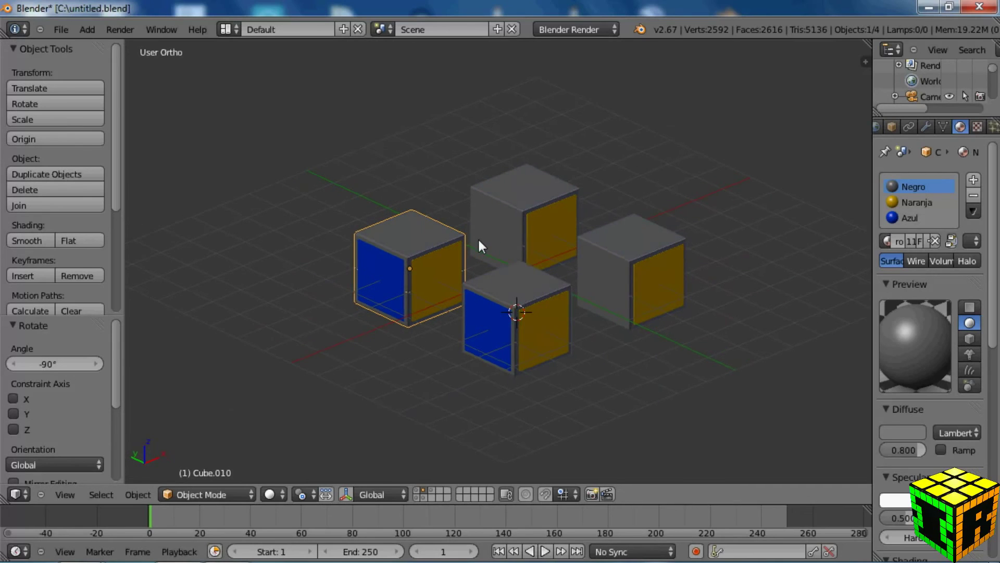
key("KP_7")
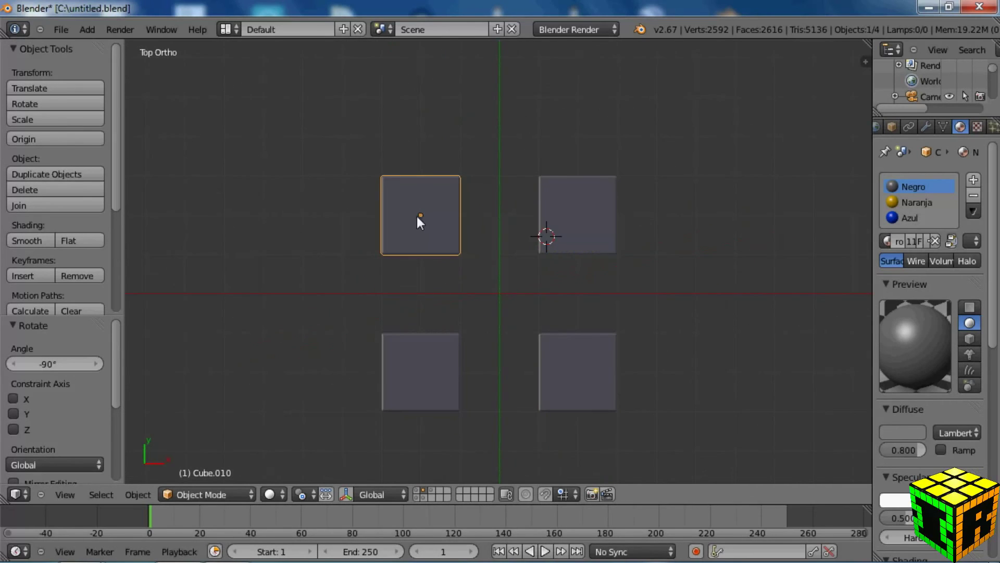
key("r")
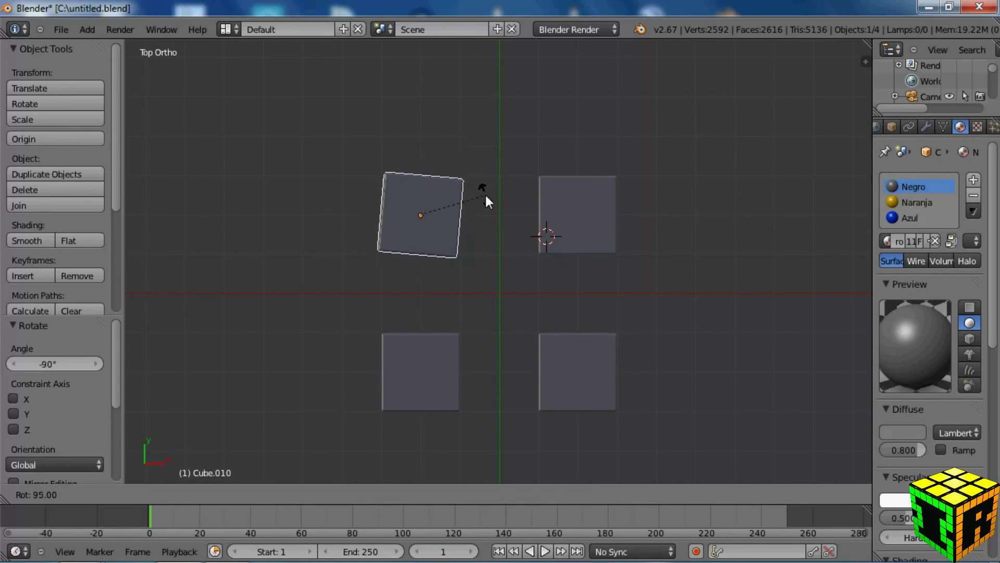
left_click(487, 194)
Step: Rotate the rear-right cube by -90° in top view so its blue face points backward and its orange face outward
right_click(572, 201)
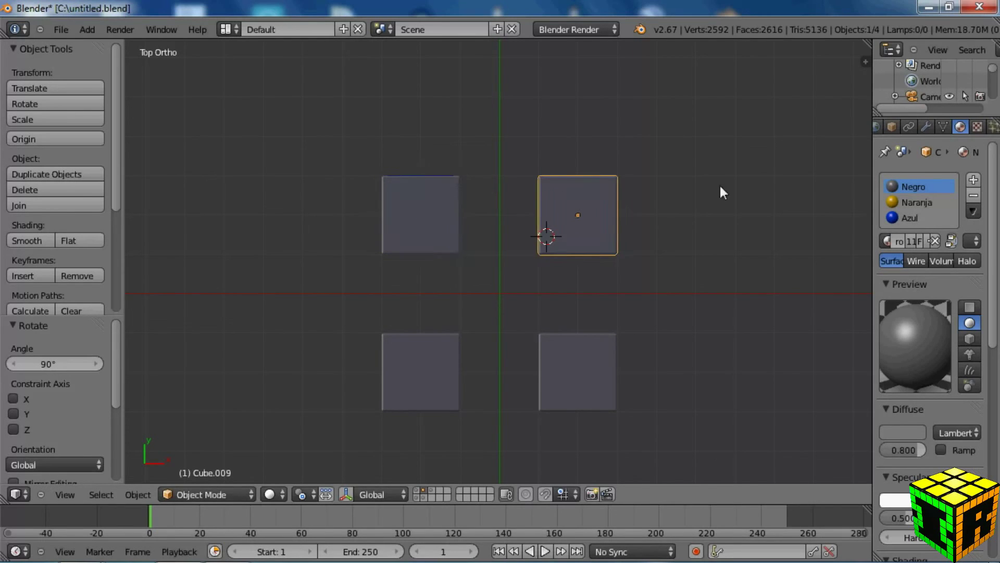
key("r")
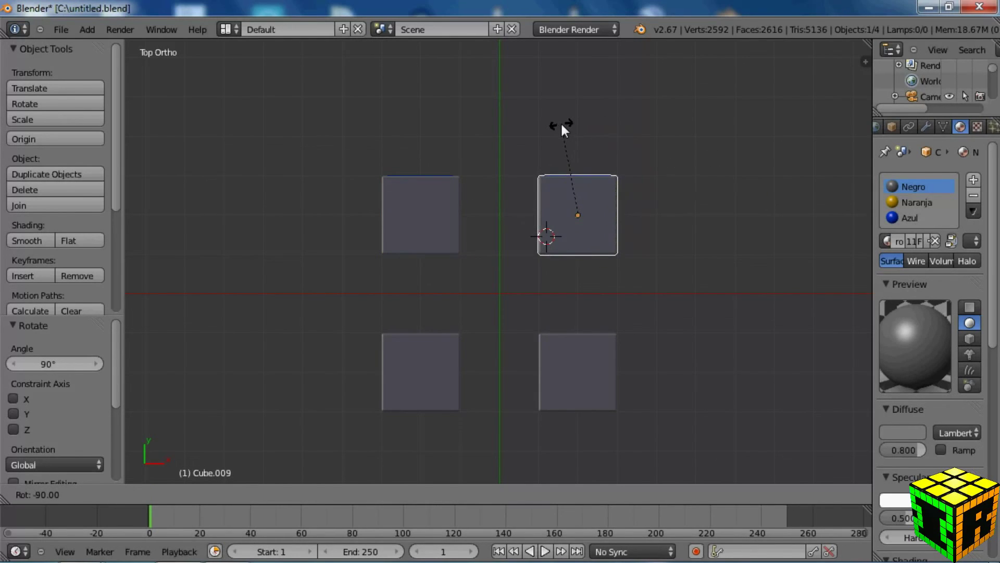
left_click(563, 125)
middle_click_drag(573, 264, 696, 281)
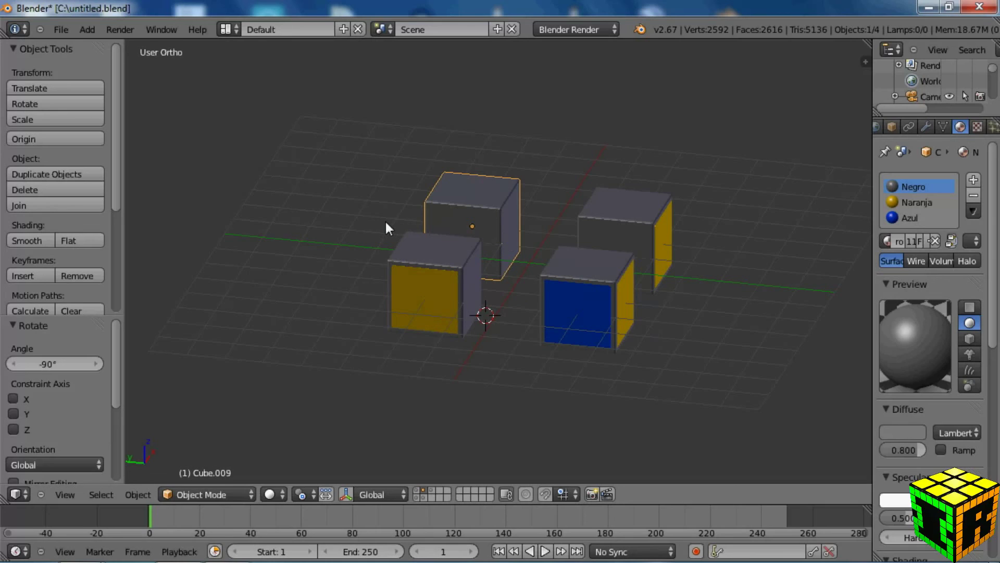
Step: Select all four blue-and-orange cubes and duplicate them in place
key("a")
key("a")
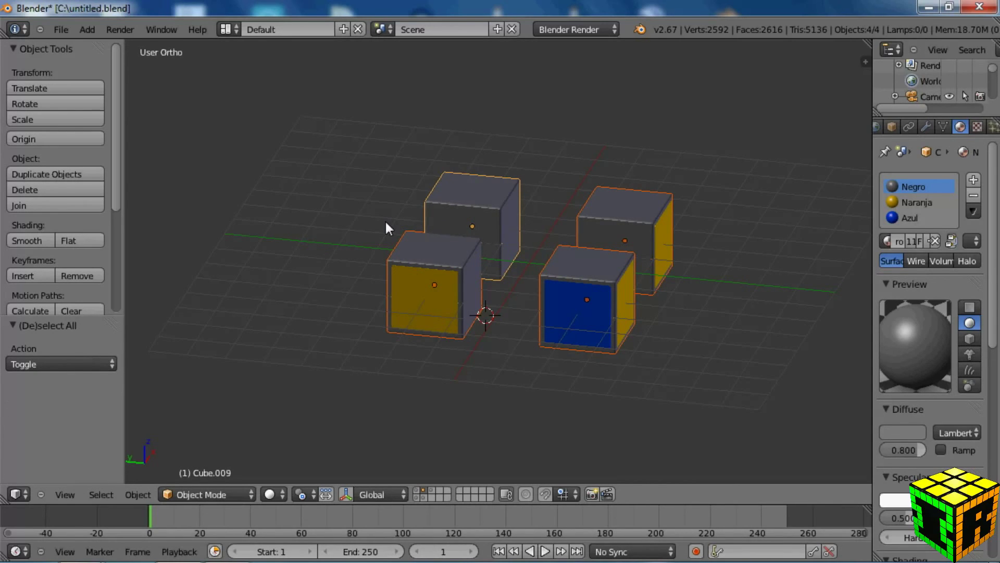
key("shift+d")
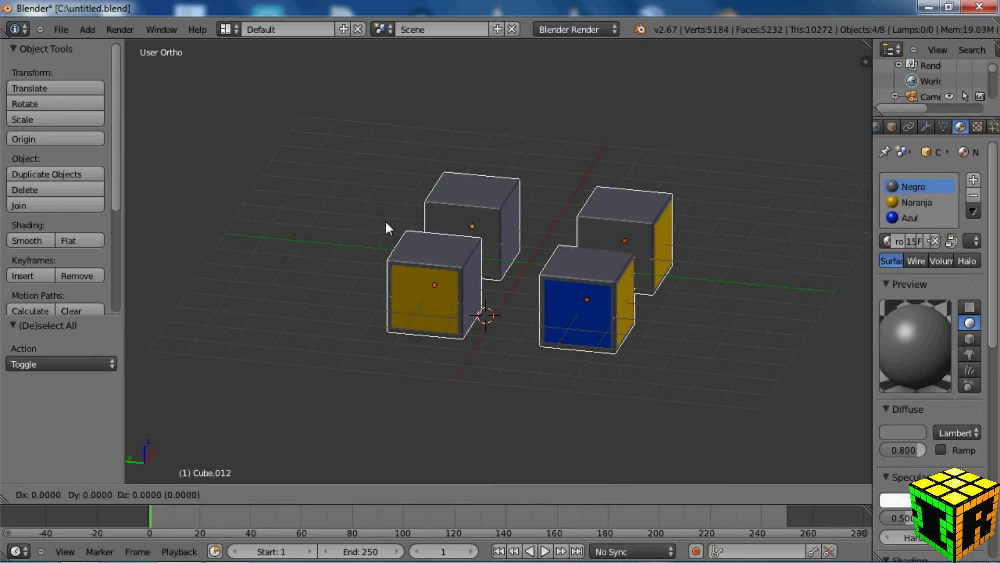
key("Escape")
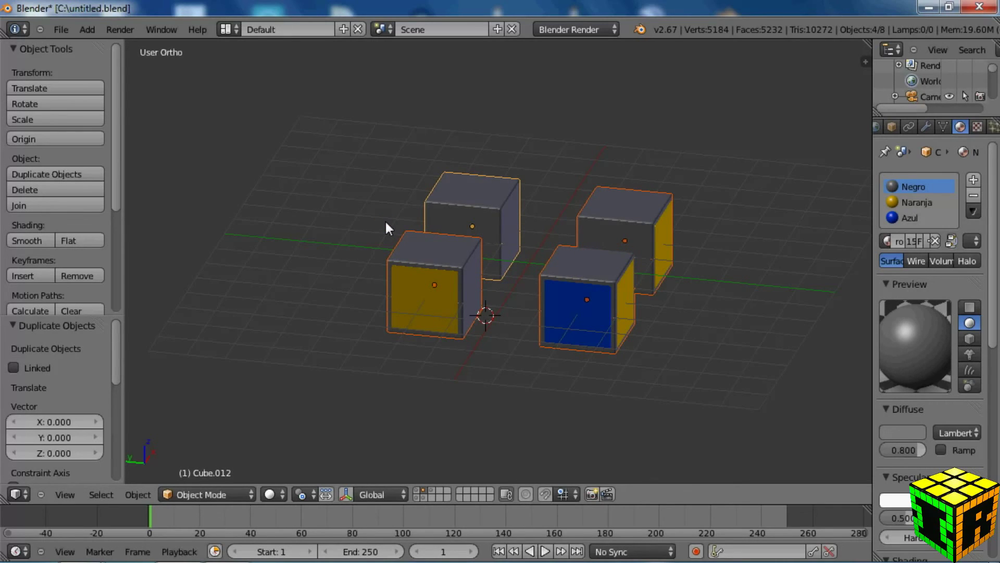
Step: Set the pivot to the selection's common centre and rotate the four duplicates by 90° in front view
key("KP_1")
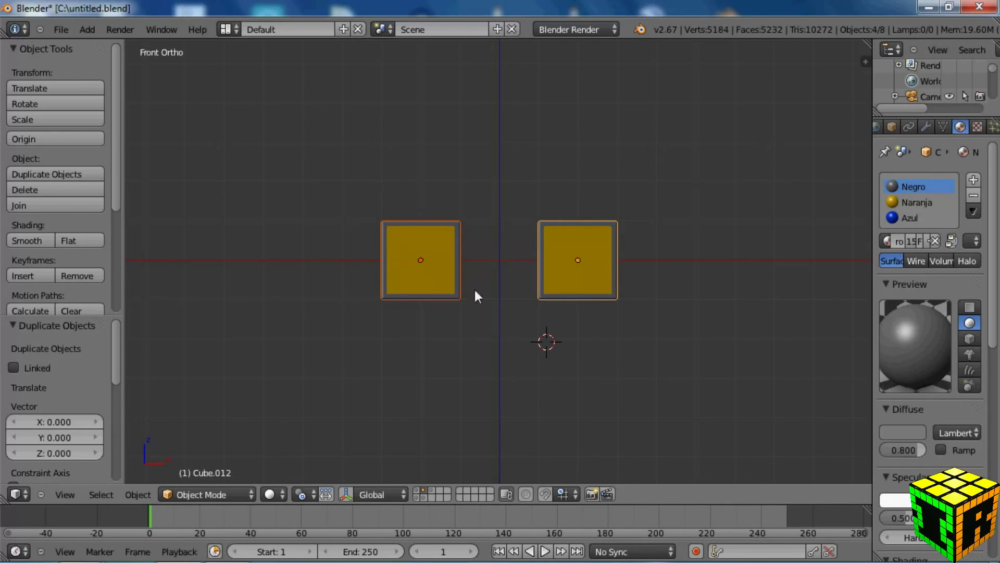
left_click(308, 491)
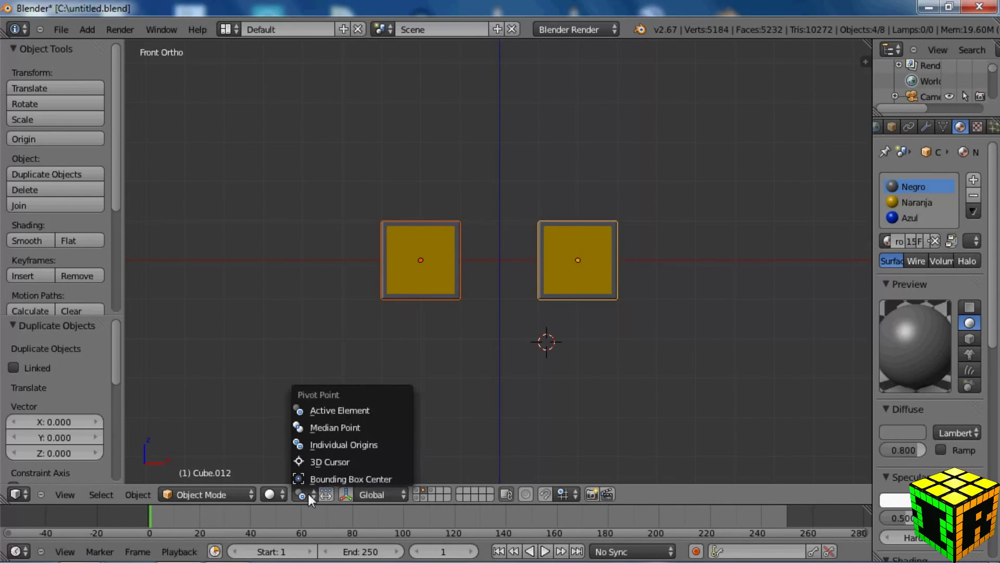
left_click(327, 444)
left_click(345, 494)
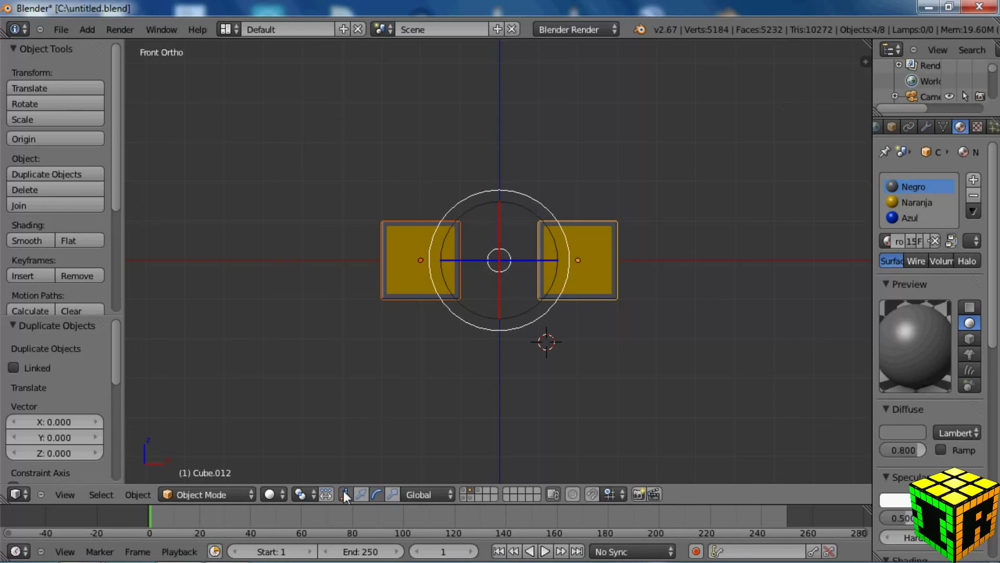
key("r")
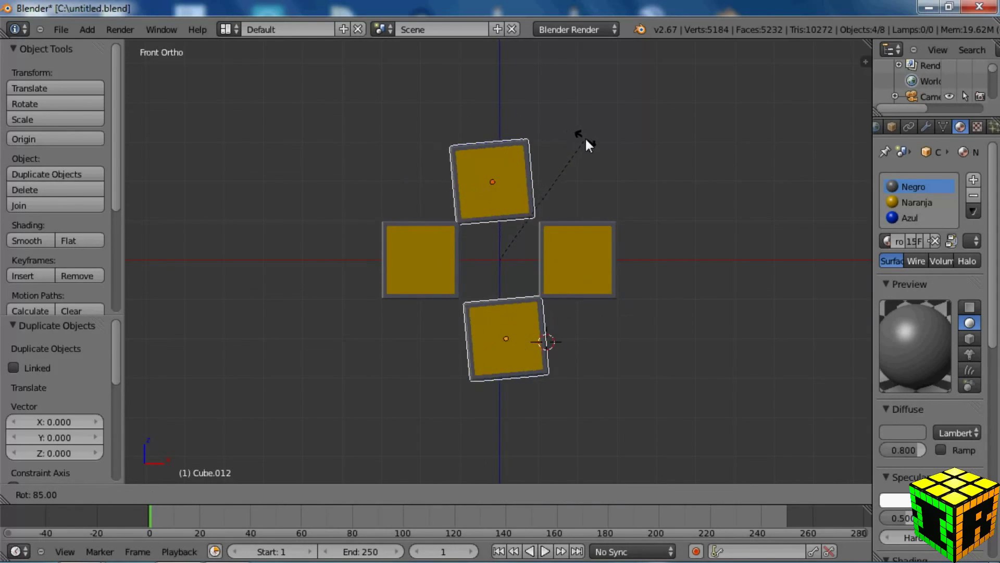
left_click(577, 157)
Step: Duplicate the four upper and lower cubes in place and rotate the copies by 90° in top view
middle_click_drag(578, 159, 539, 252)
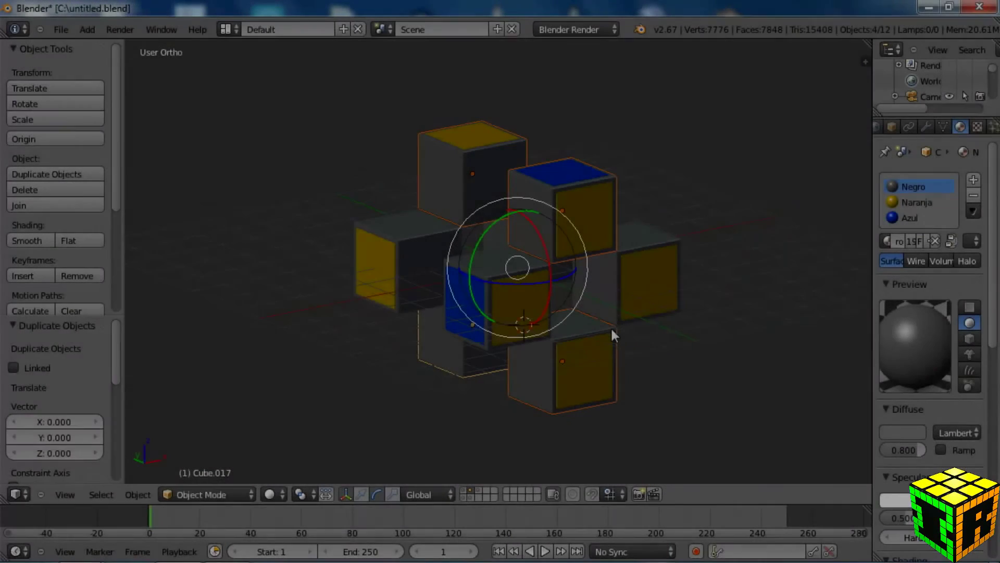
key("KP_7")
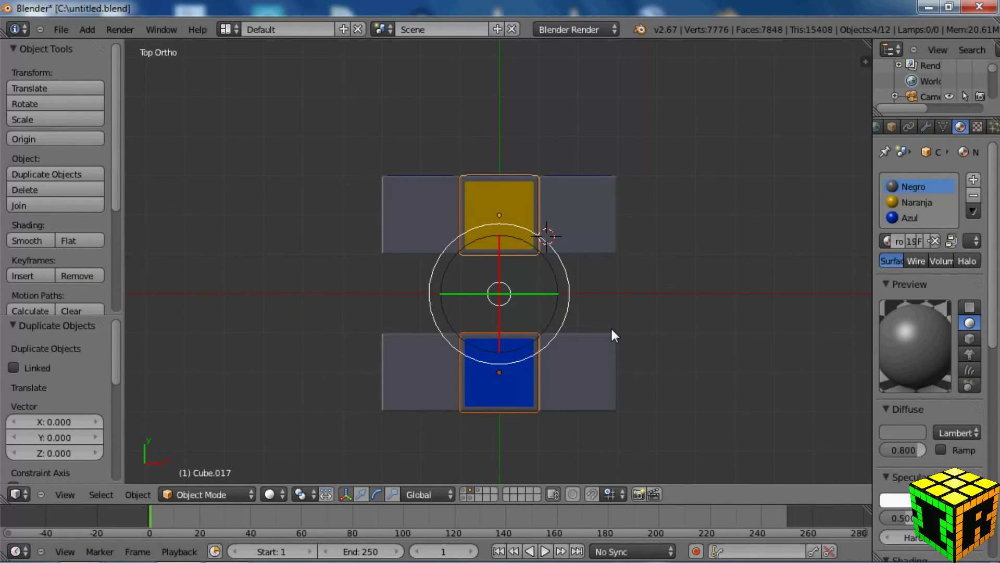
key("r")
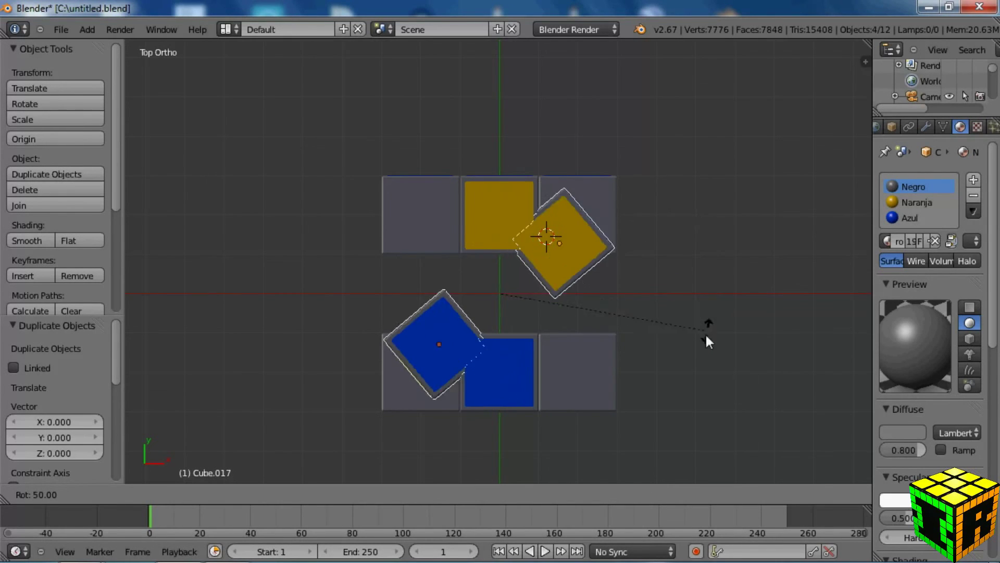
left_click(589, 409)
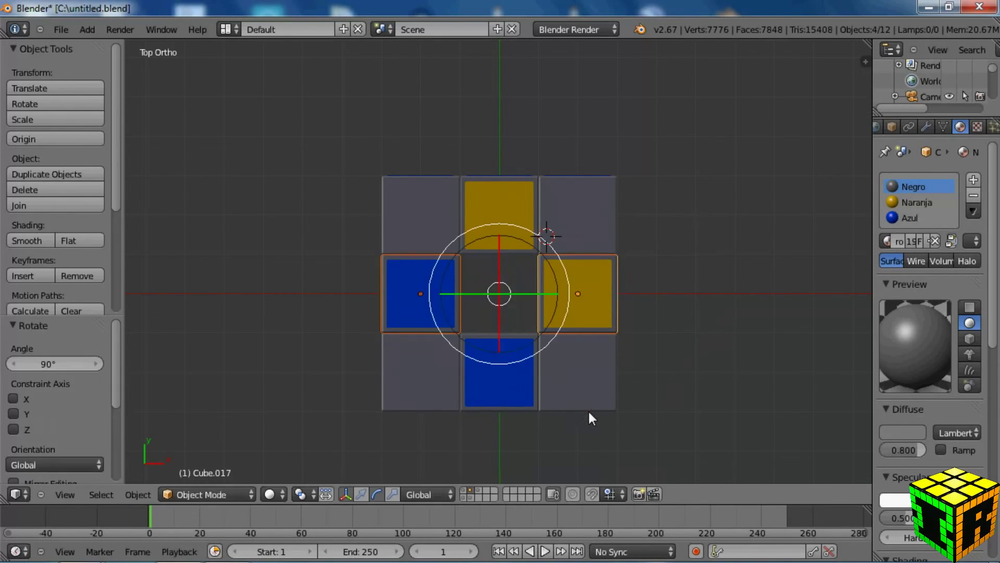
Step: Hide the transform manipulator and show only the layer holding the green, white and red corner cube
middle_click_drag(589, 409, 485, 287)
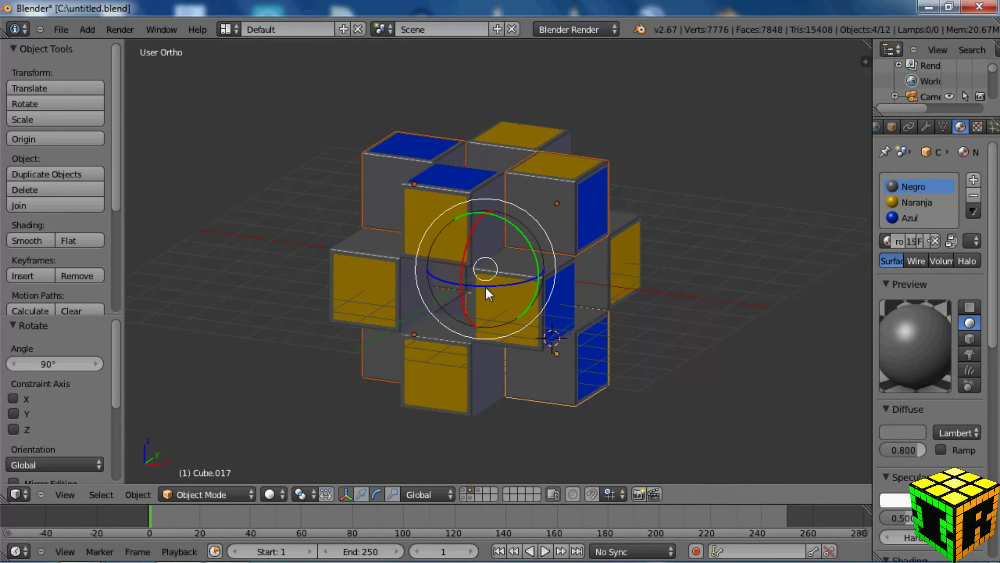
left_click(344, 493)
middle_click_drag(486, 385, 689, 321)
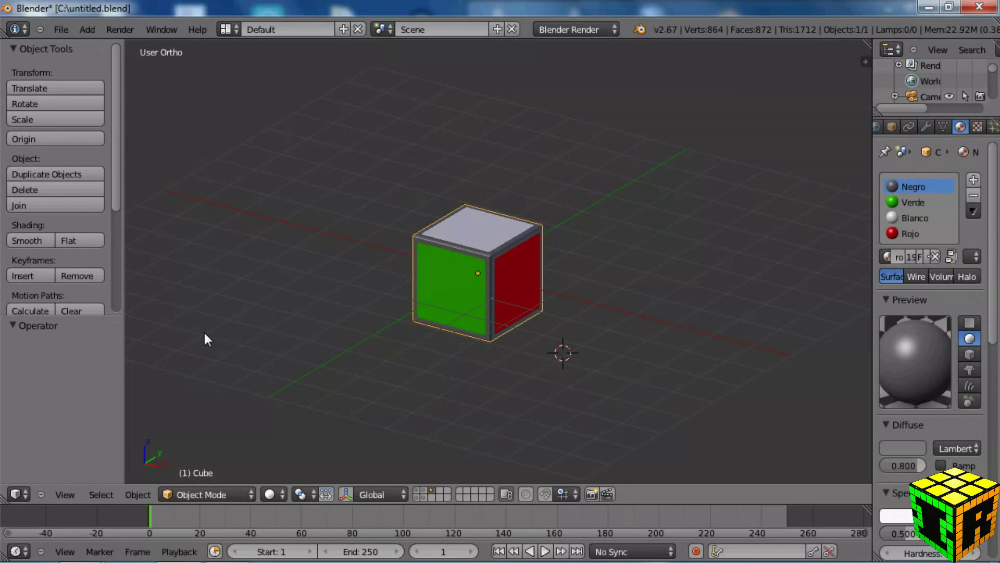
middle_click_drag(389, 344, 418, 350)
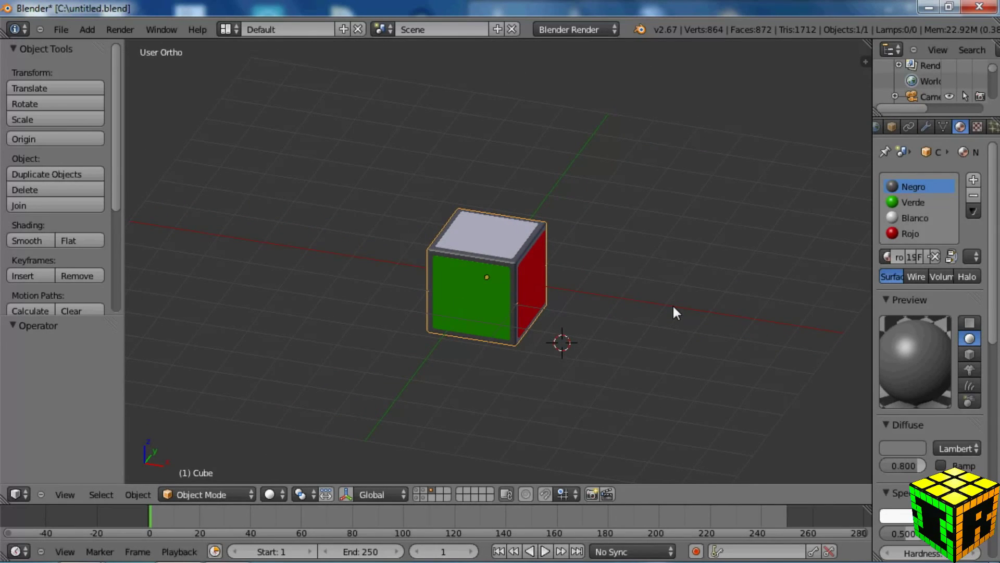
Step: Move the corner cube in top view by -2 on X and 2 on Y
key("KP_7")
scroll(552, 302, "down", 3)
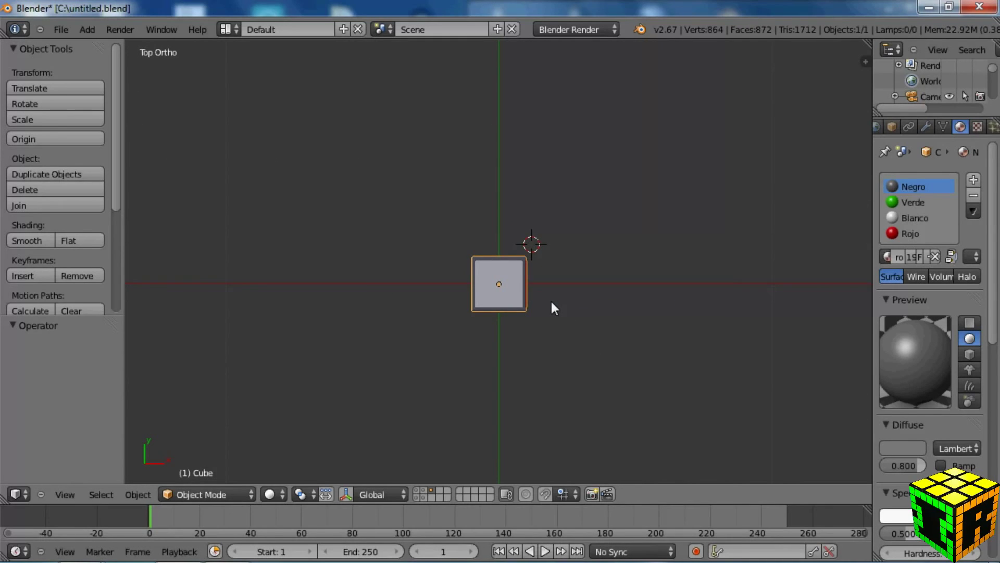
key("g")
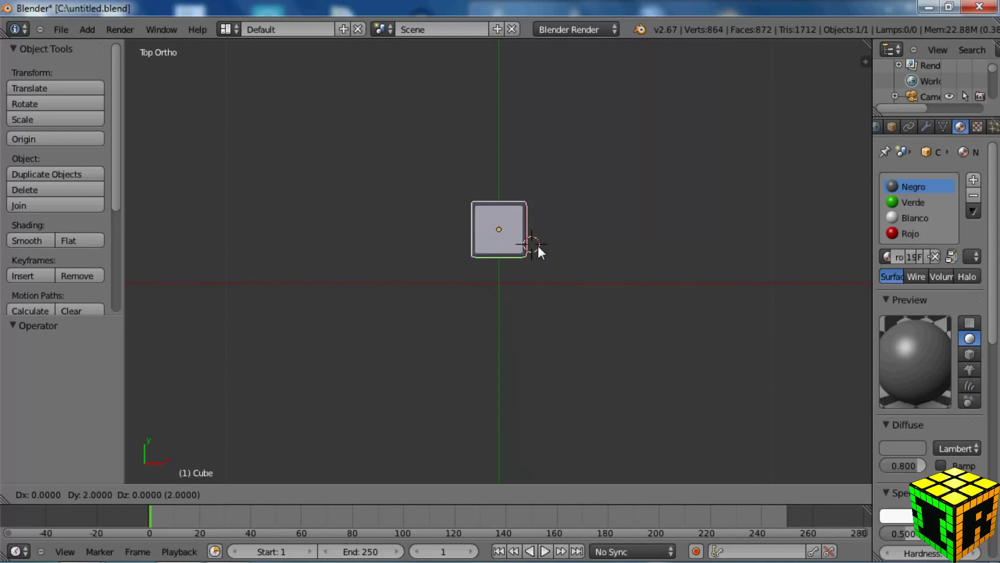
left_click(496, 247)
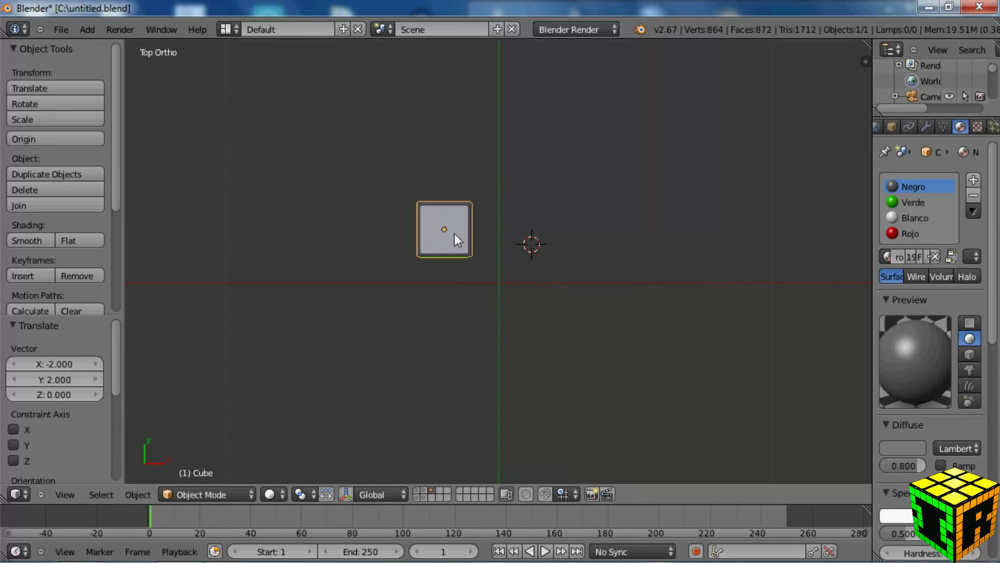
Step: Duplicate the corner cube 4 units along X, then duplicate both cubes -4 units along Y to fill four corners
key("shift+d")
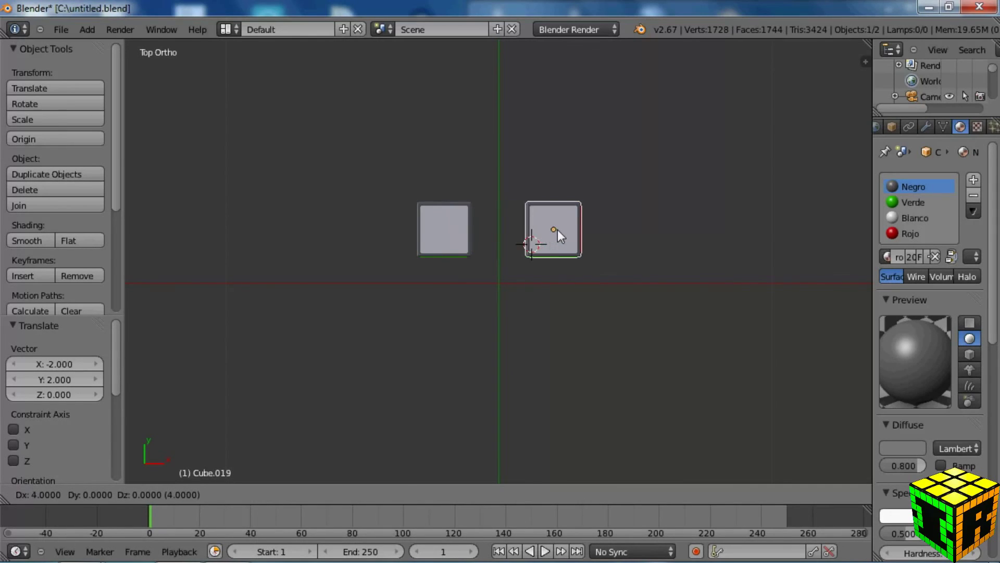
left_click(558, 230)
right_click(440, 230, "shift")
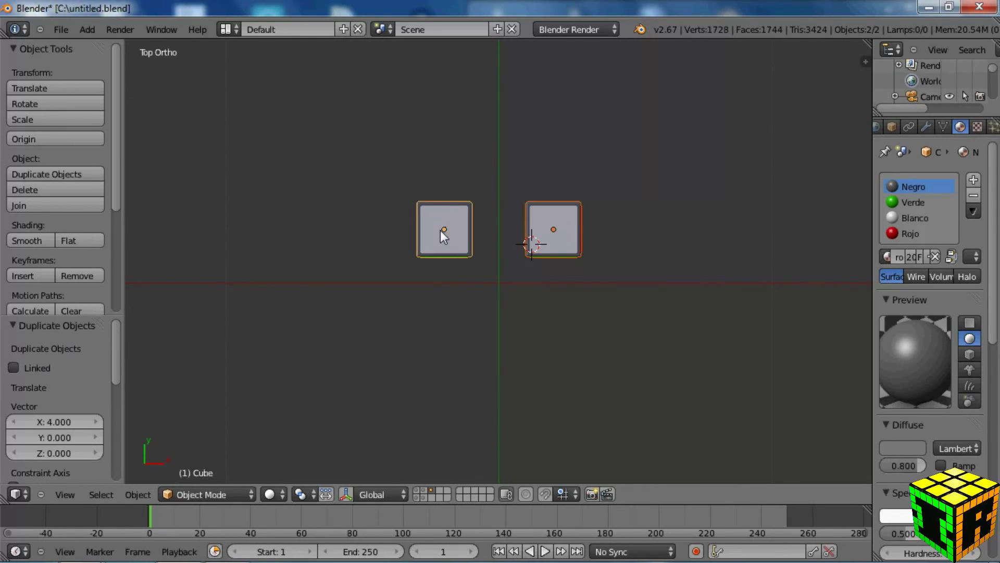
key("shift+d")
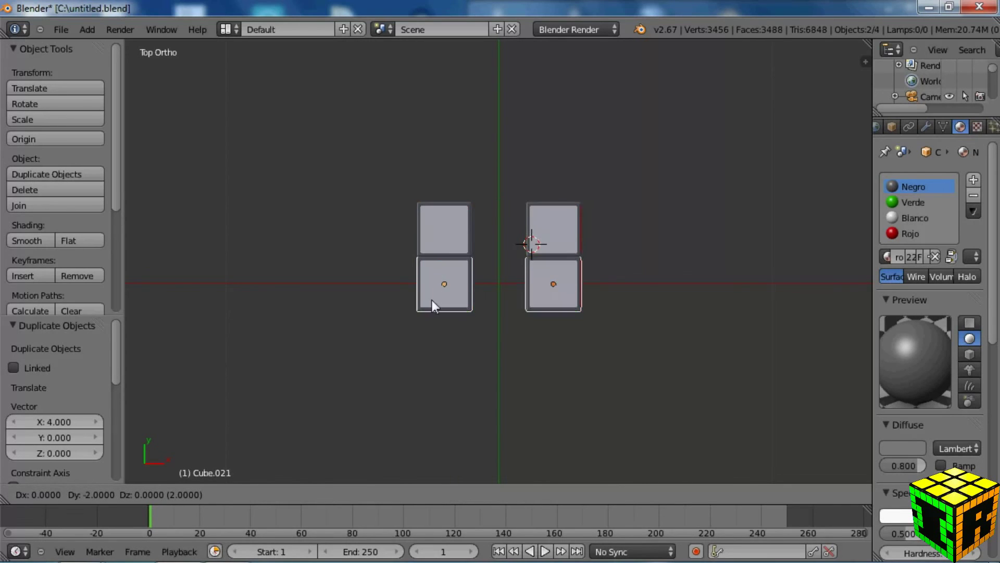
left_click(431, 332)
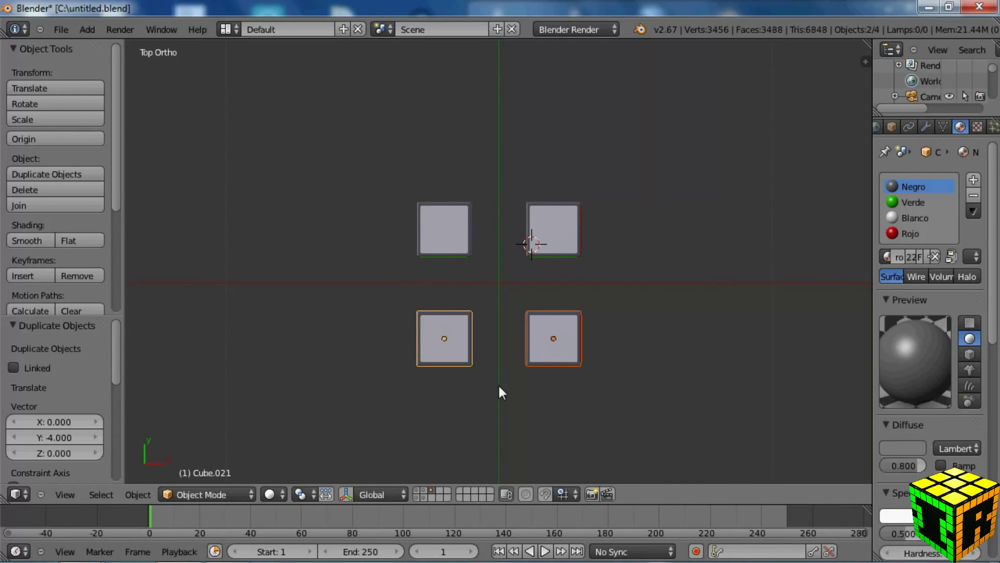
Step: Rotate the rear-right corner cube by -90° in top view so its red face points backward and its green face outward
middle_click_drag(498, 383, 524, 306)
scroll(495, 286, "up", 1)
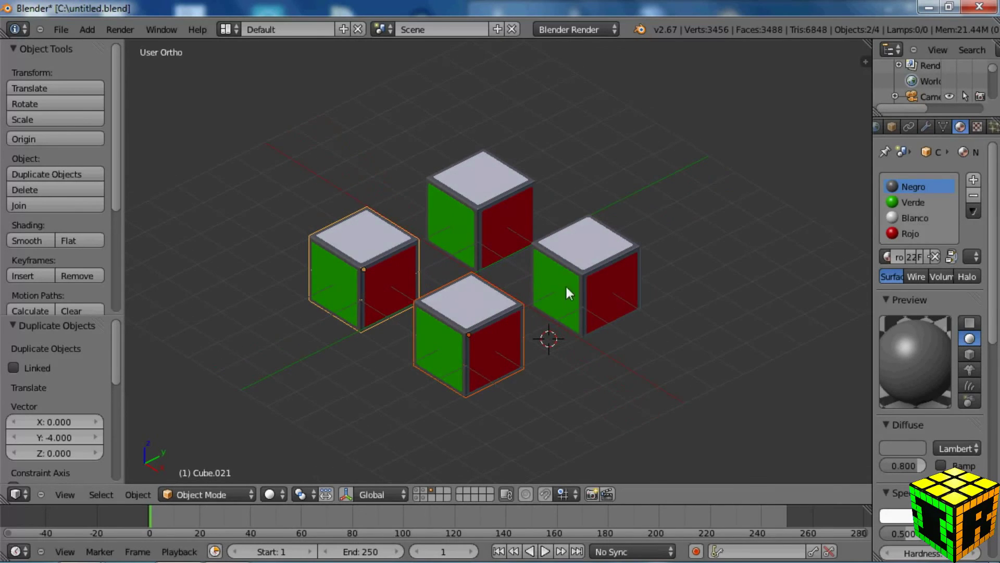
right_click(579, 257)
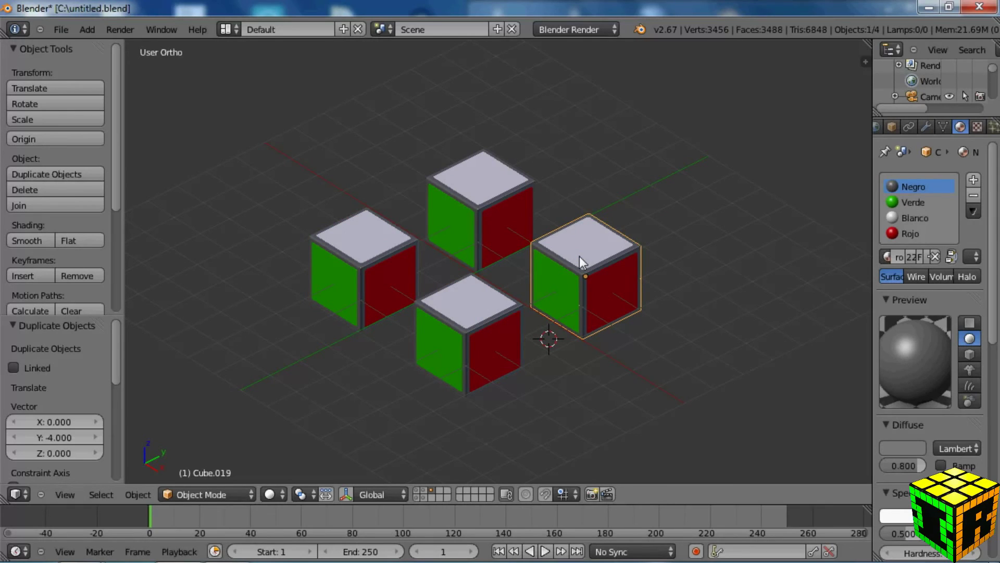
key("KP_7")
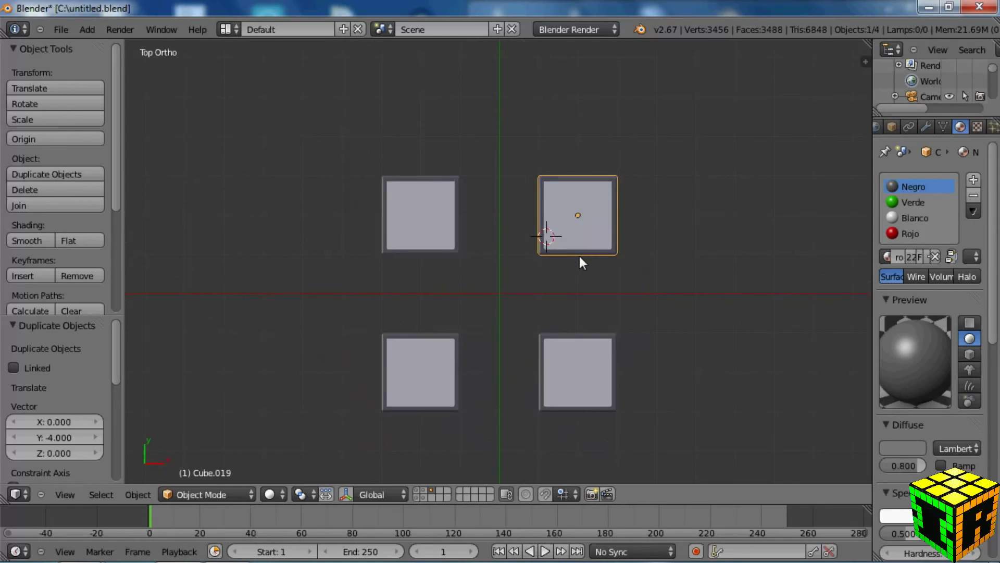
key("r")
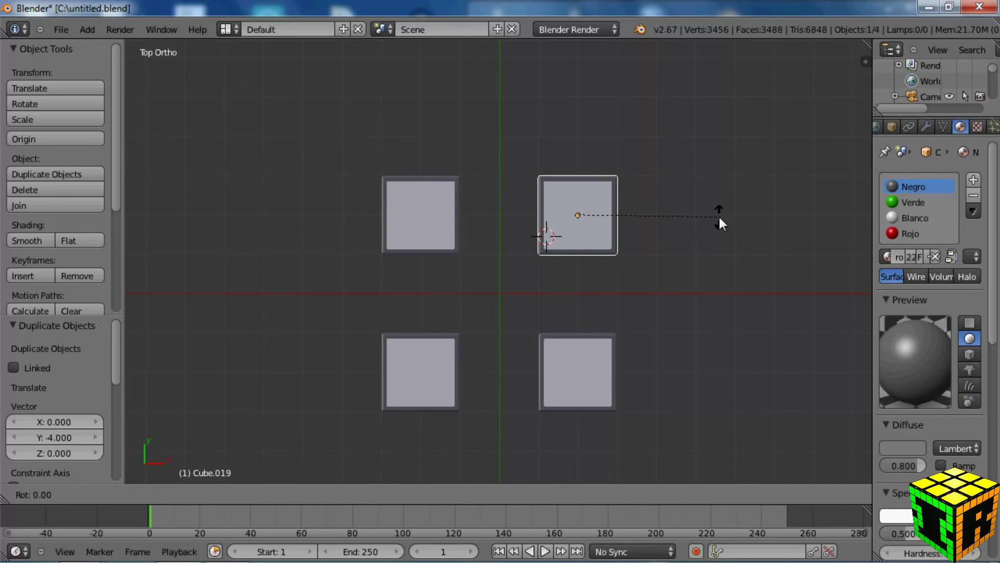
left_click(579, 127)
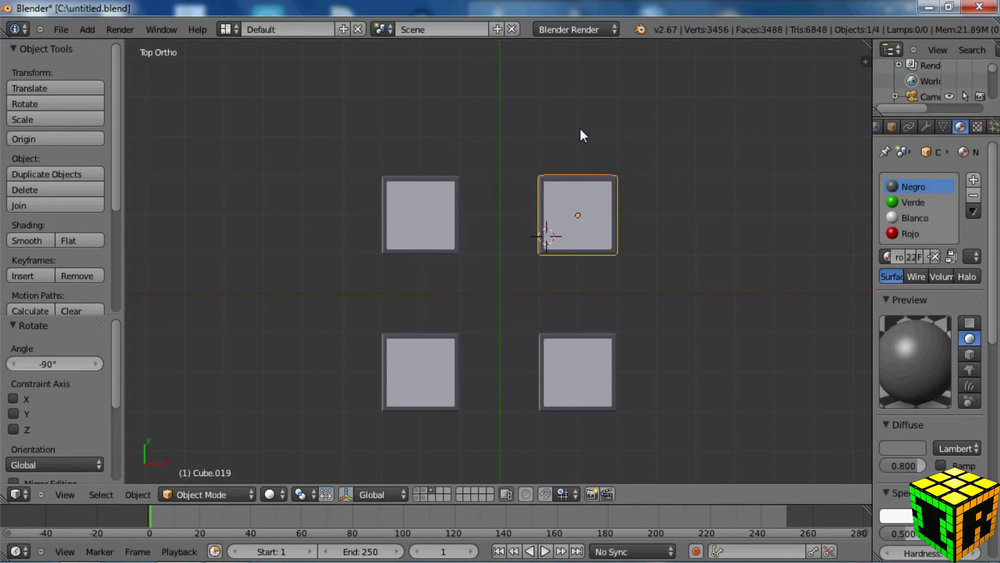
Step: Rotate the rear-left corner cube by -180° in top view so its green and red faces point outward
middle_click_drag(580, 126, 480, 307)
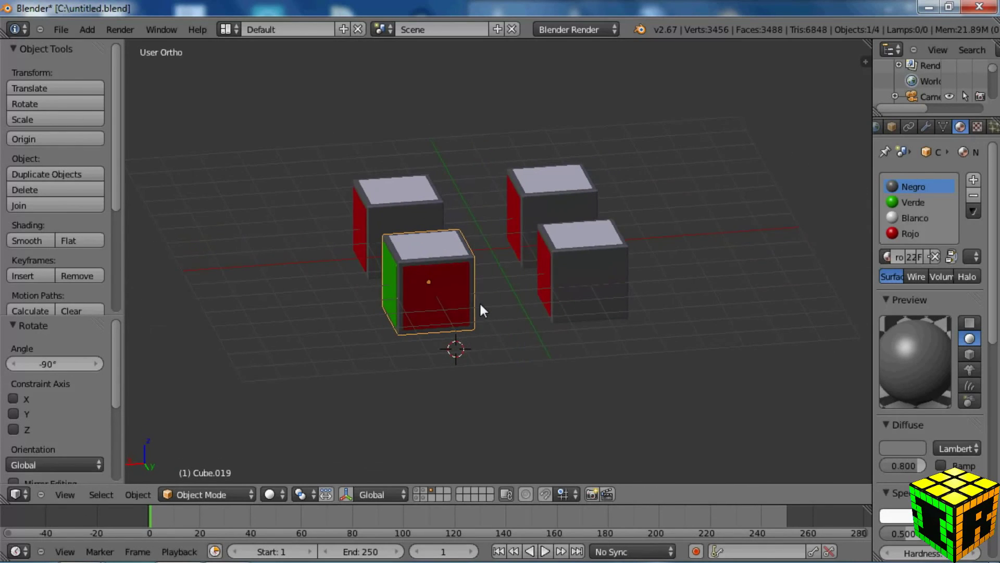
right_click(581, 246)
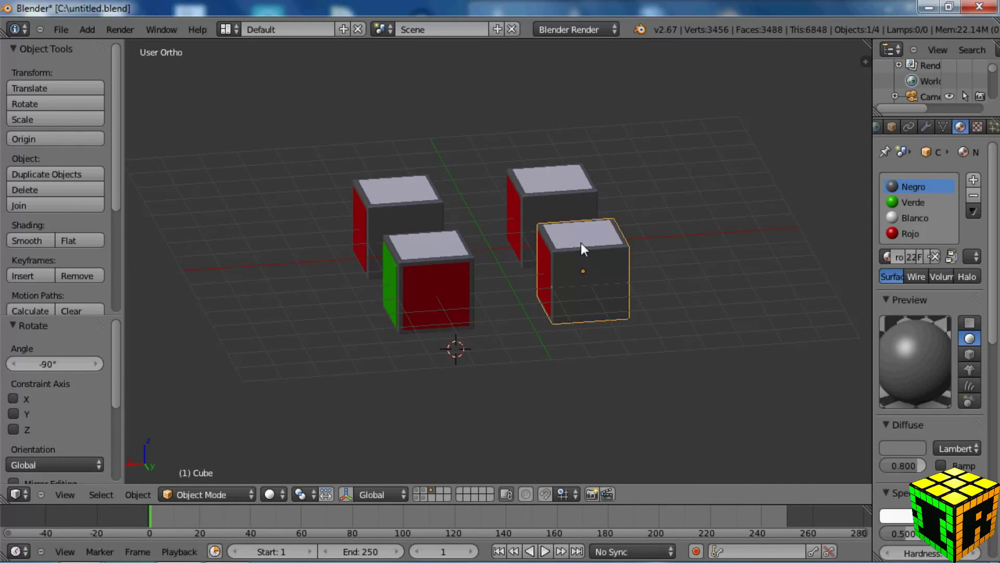
key("KP_7")
key("r")
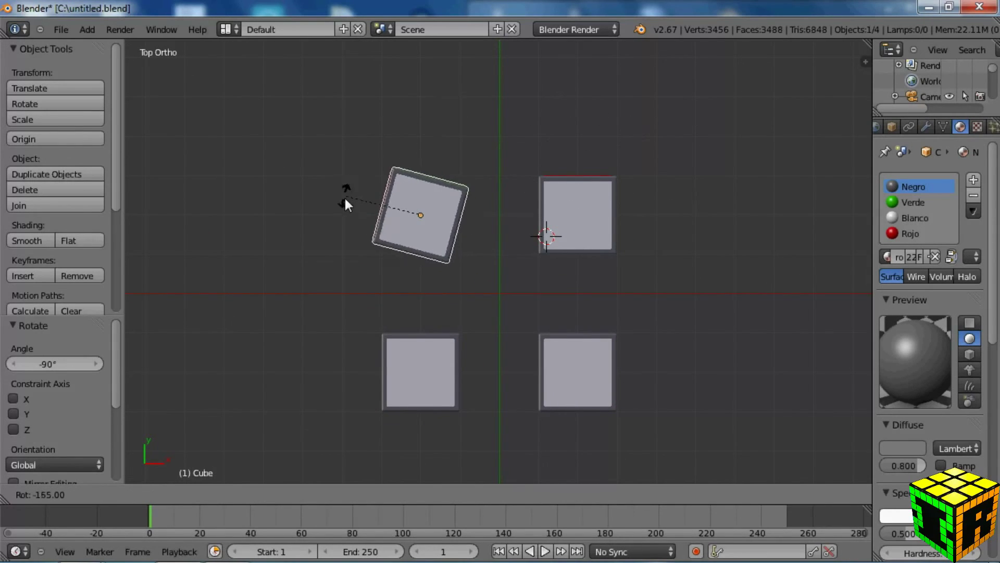
left_click(364, 217)
Step: Rotate the front-left corner cube by 90° in top view so its red face points forward and its green face outward
middle_click_drag(364, 217, 319, 260)
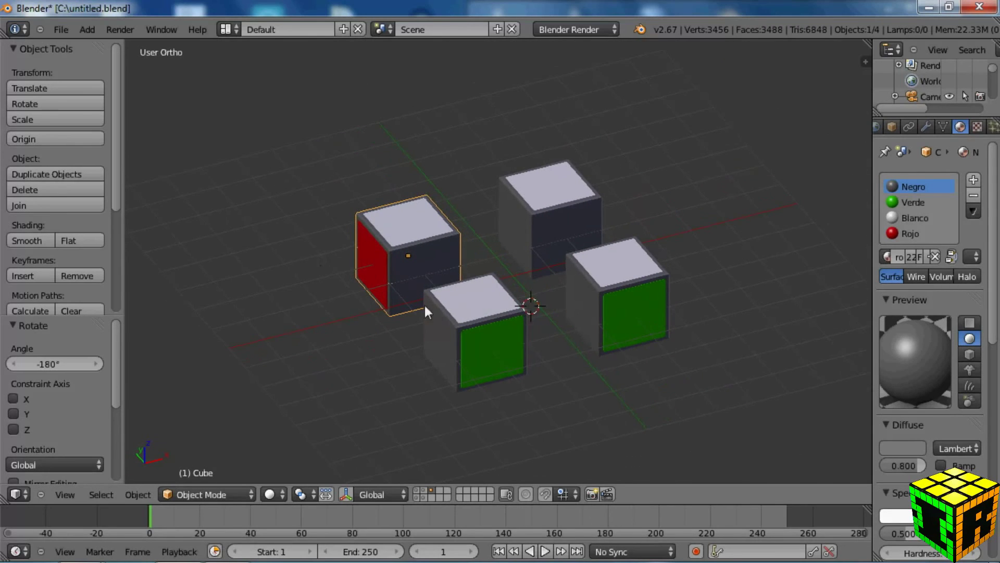
right_click(478, 308)
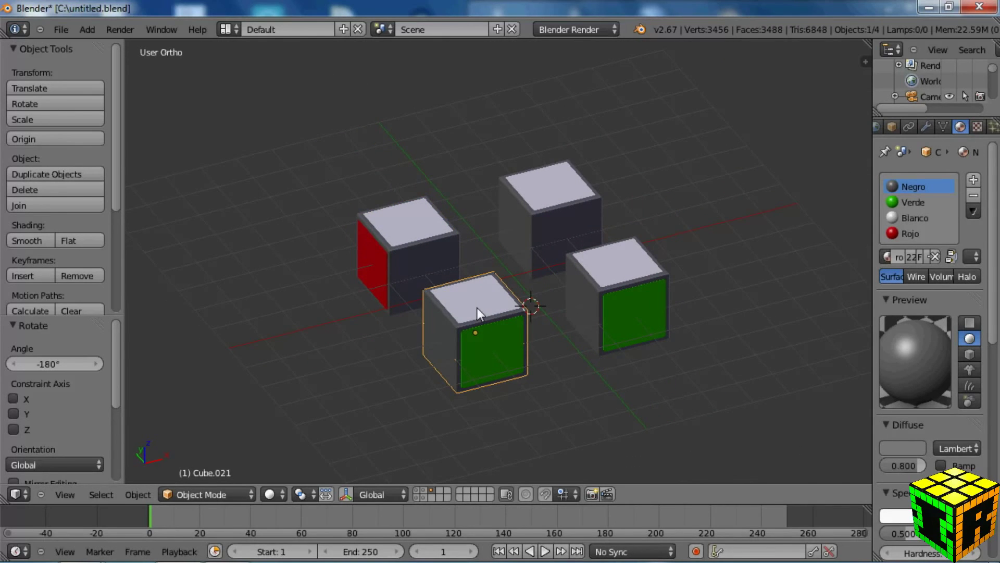
key("KP_7")
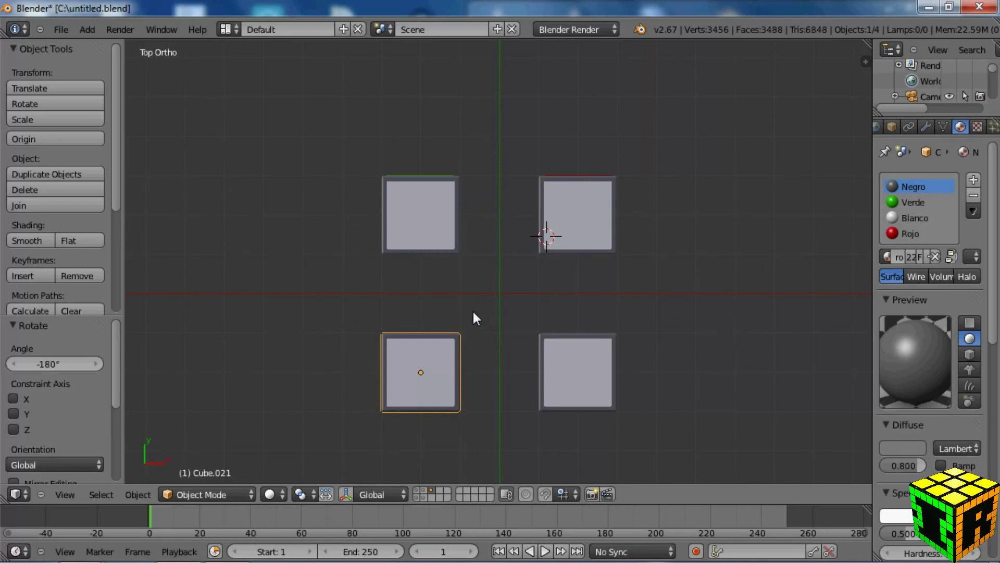
scroll(458, 315, "up", 3)
middle_click_drag(530, 232, 501, 218)
key("KP_7")
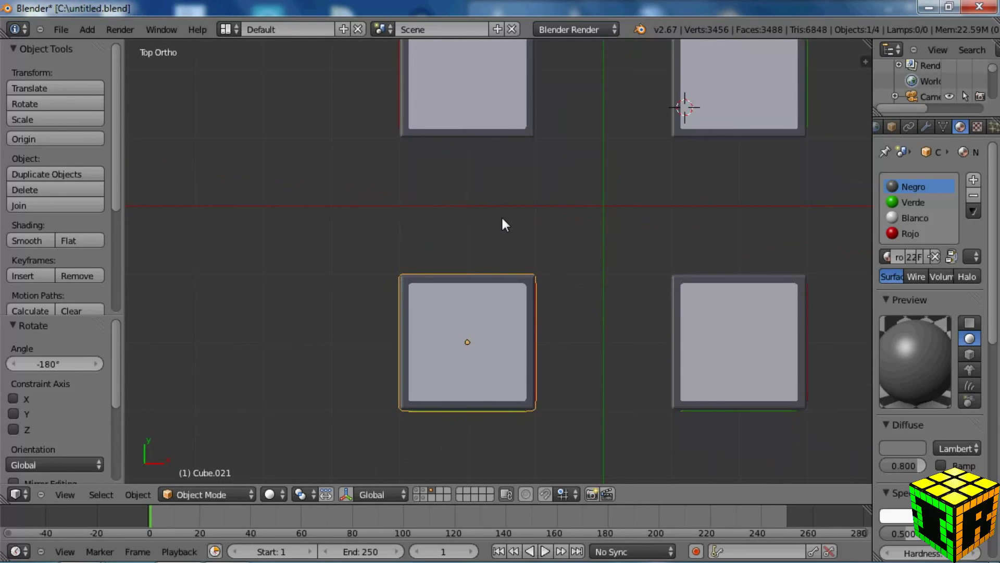
key("r")
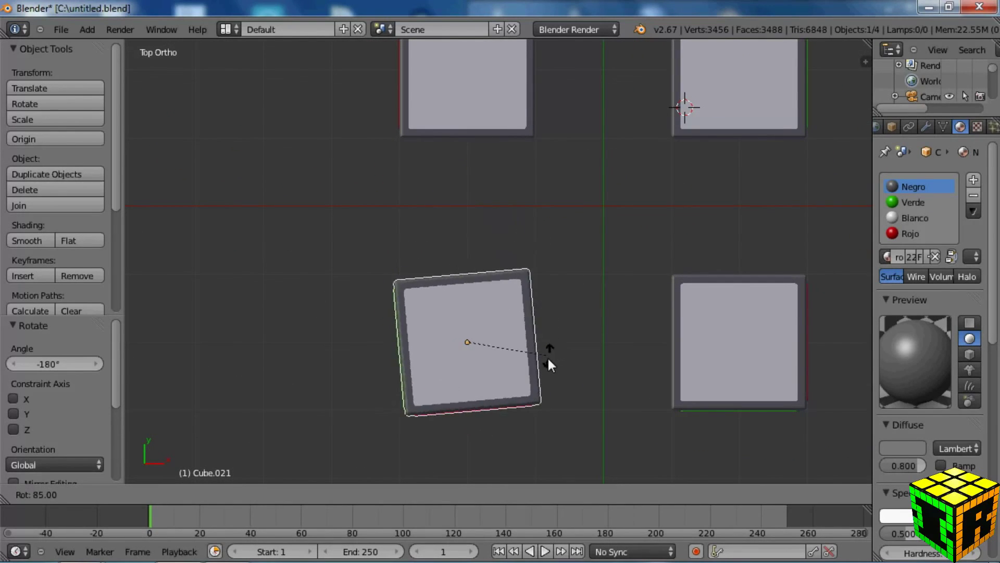
left_click(546, 359)
Step: Select all four corner cubes and move them up 2 units along Z in front view
middle_click_drag(495, 399, 431, 311)
scroll(528, 308, "down", 4)
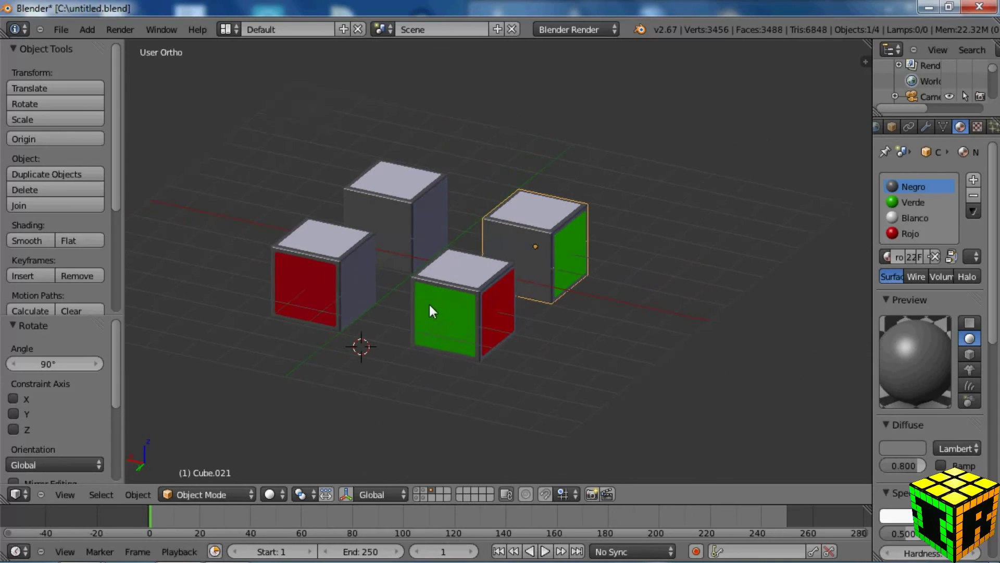
key("KP_1")
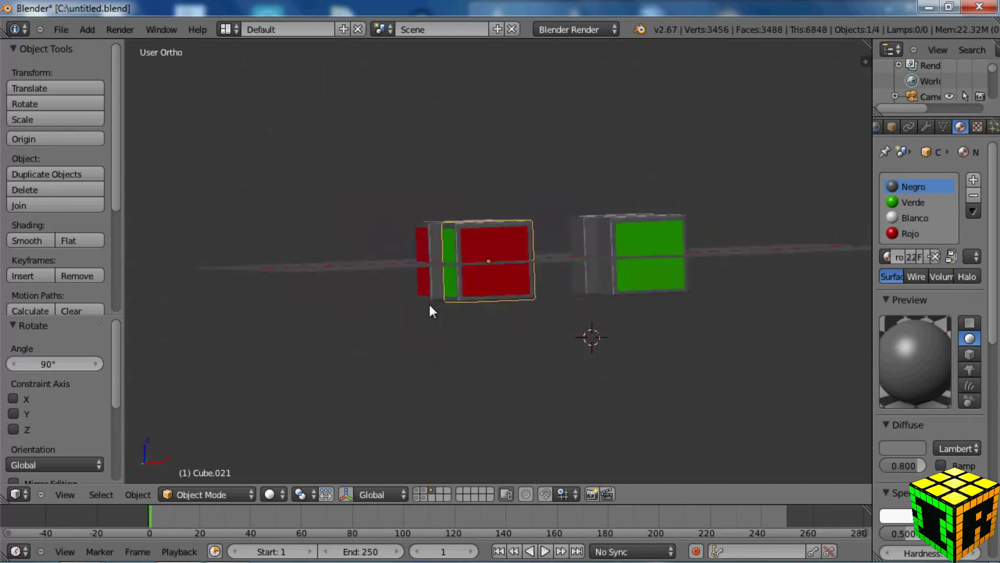
middle_click_drag(648, 278, 527, 318, "shift")
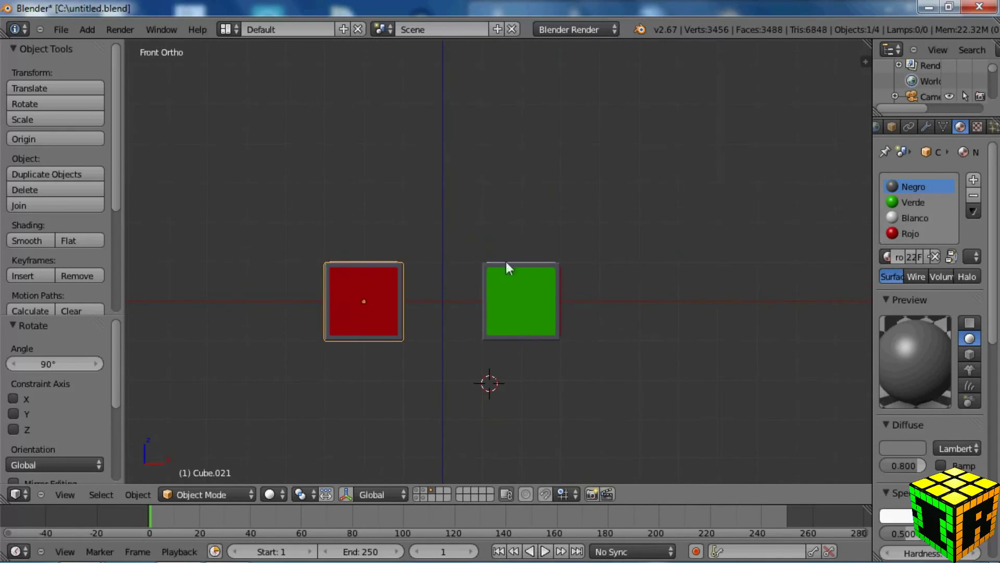
key("a")
key("a")
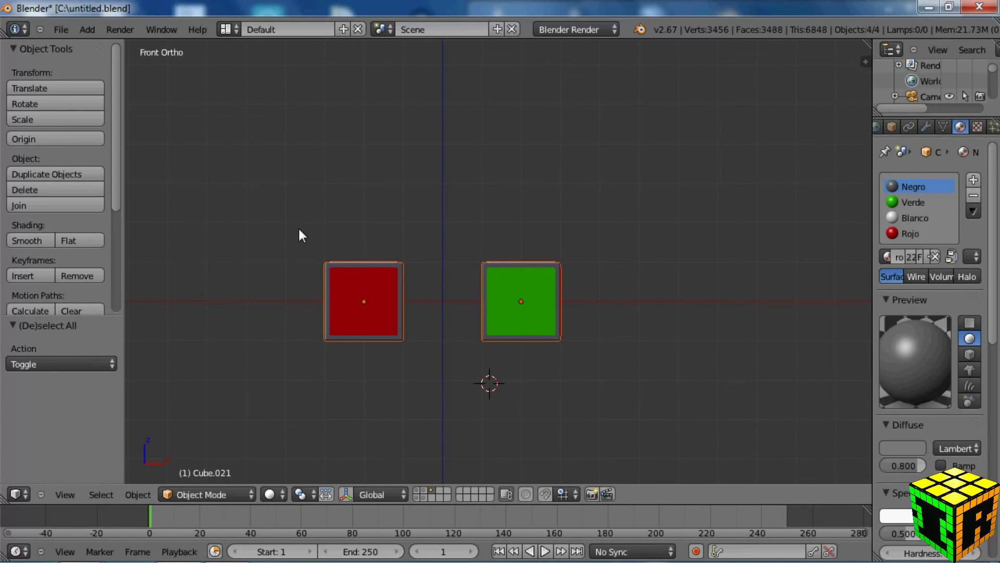
middle_click_drag(389, 227, 411, 270)
key("KP_1")
key("g")
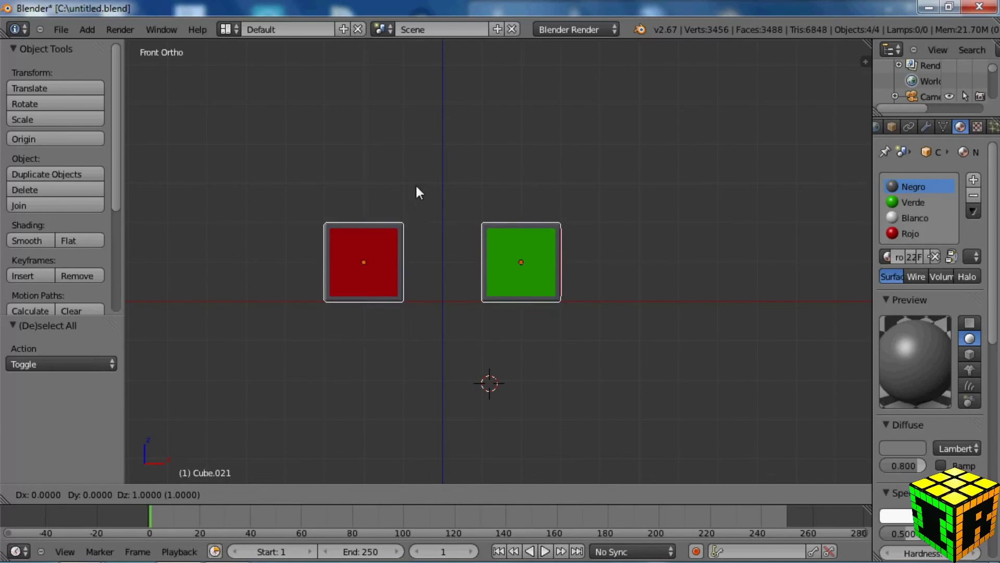
left_click(421, 167)
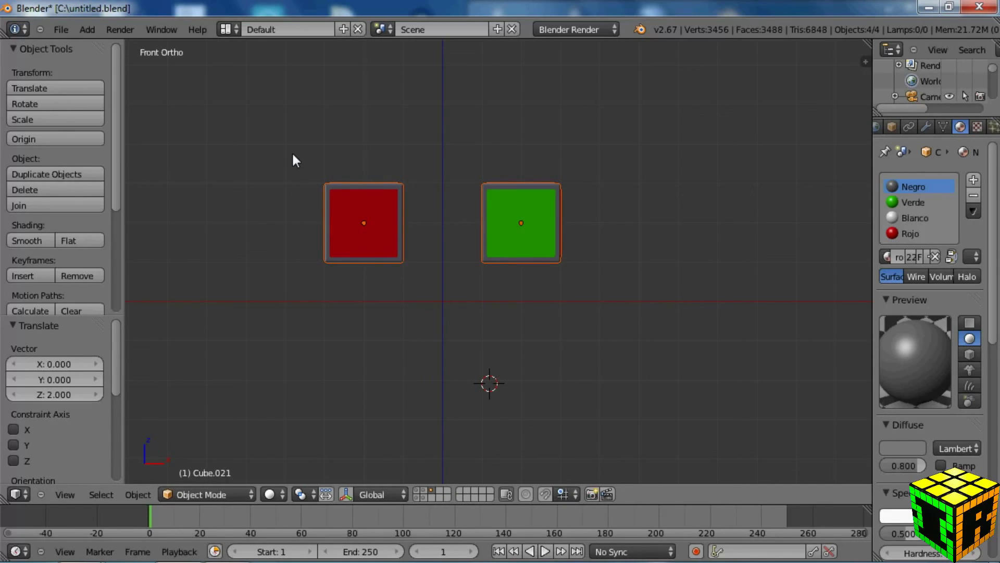
Step: Duplicate the four upper corner cubes and move the copies down 4 units along Z
key("shift+d")
key("Escape")
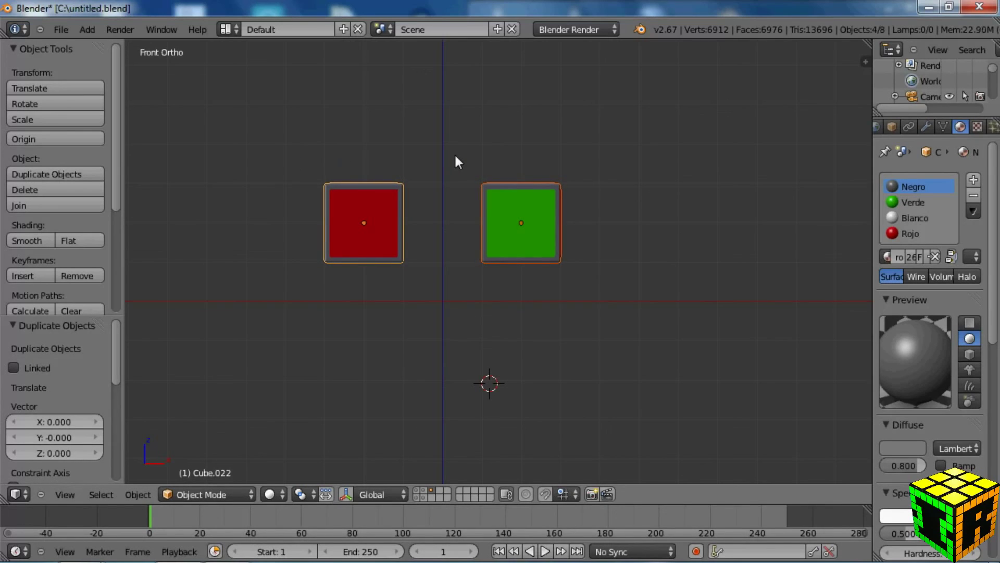
key("g")
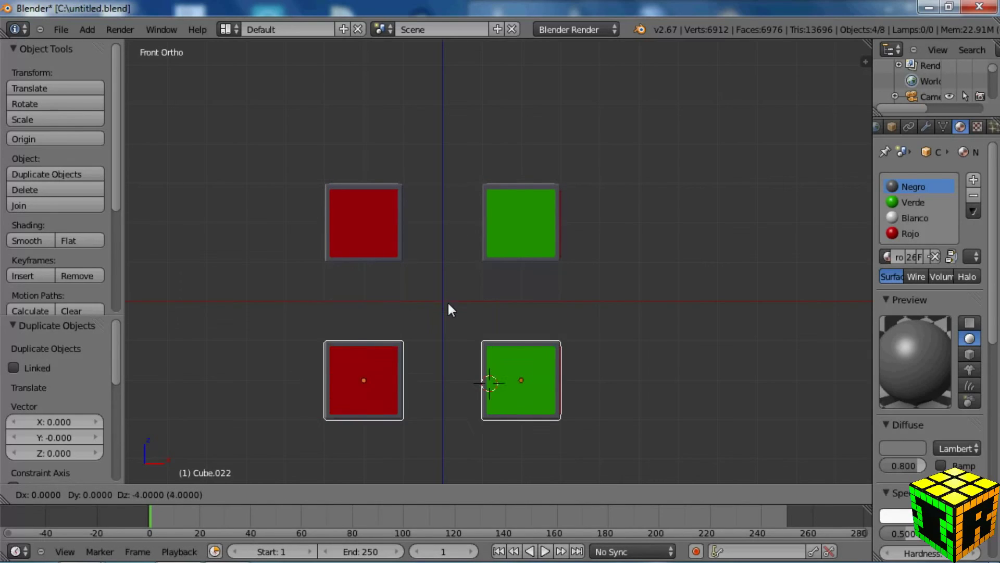
left_click(451, 309)
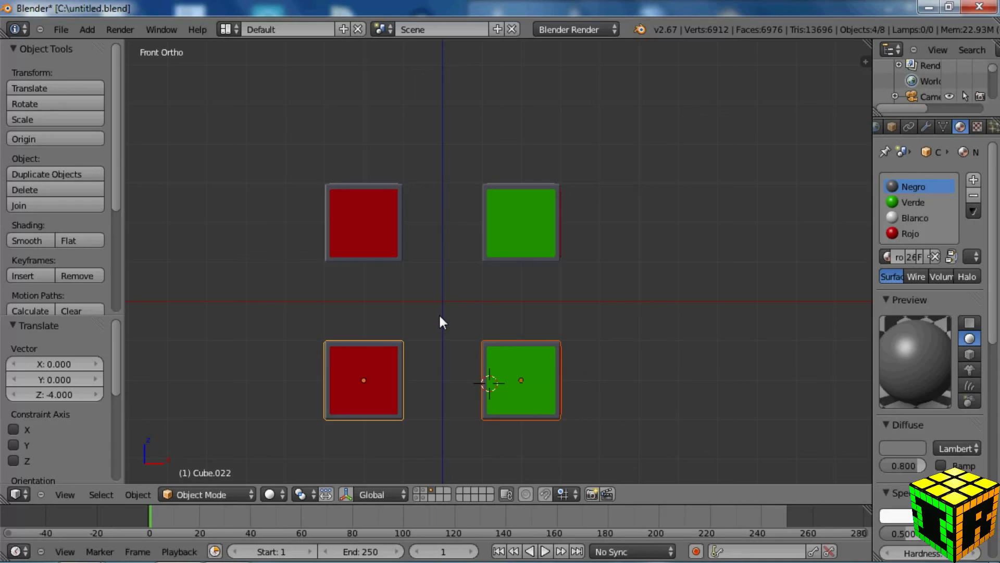
Step: Rotate the four lower corner cubes by 180° in front view and show the edge-piece layer together with the corners
key("r")
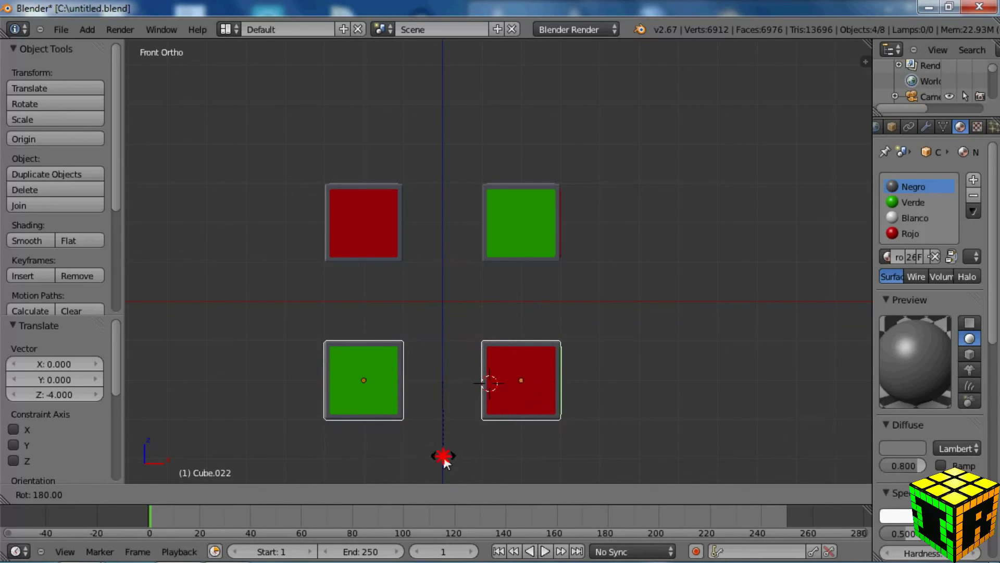
left_click(443, 455)
middle_click_drag(407, 314, 360, 288)
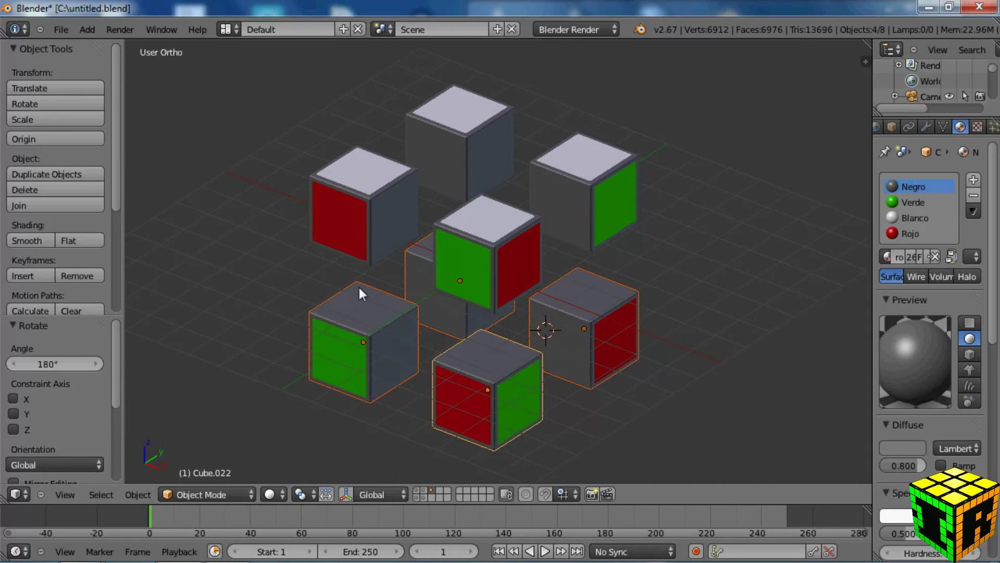
left_click(423, 492, "shift")
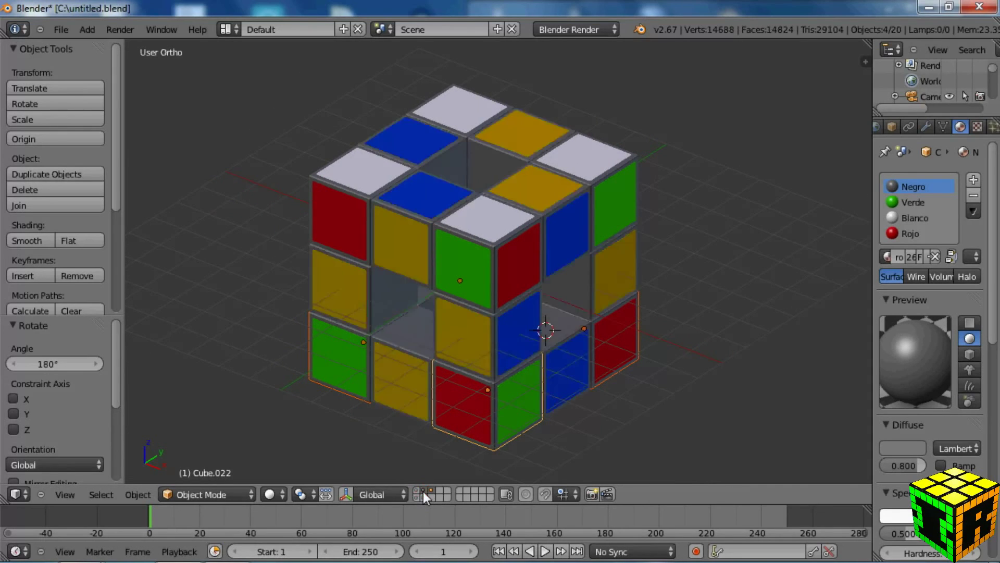
Step: Show the centre-piece layer together with the edges and corners, and examine the assembled cube from above and below
left_click(418, 491, "shift")
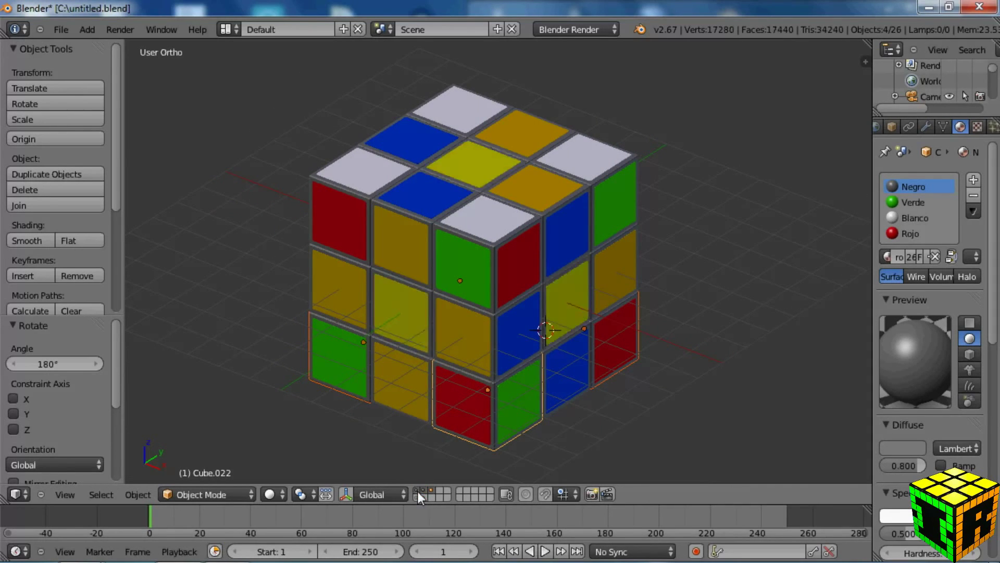
middle_click_drag(540, 330, 544, 270)
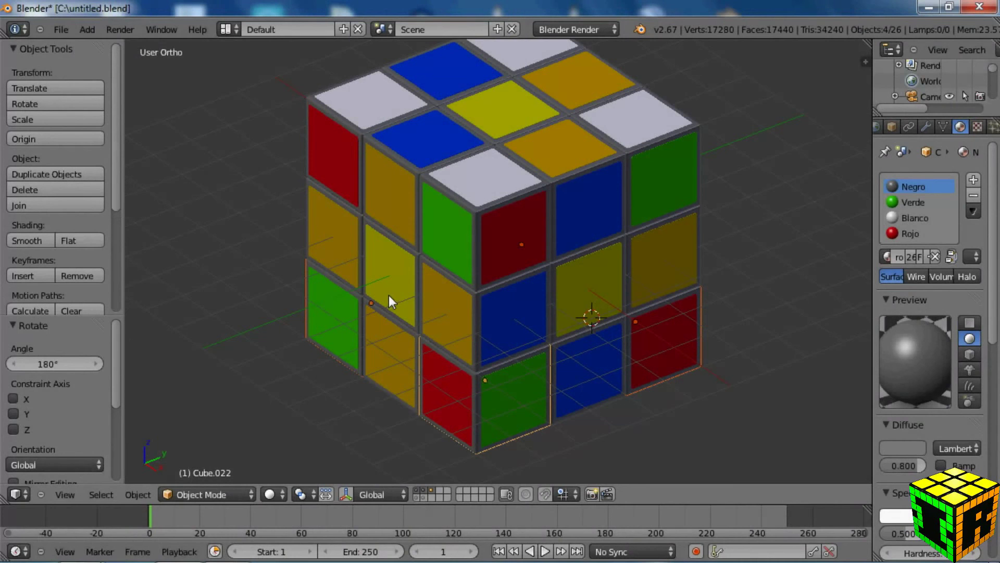
mouse_move(389, 295)
middle_mouse_down()
mouse_move(427, 296)
mouse_move(387, 286)
middle_mouse_up()
scroll(486, 283, "down", 1)
scroll(483, 285, "up", 6)
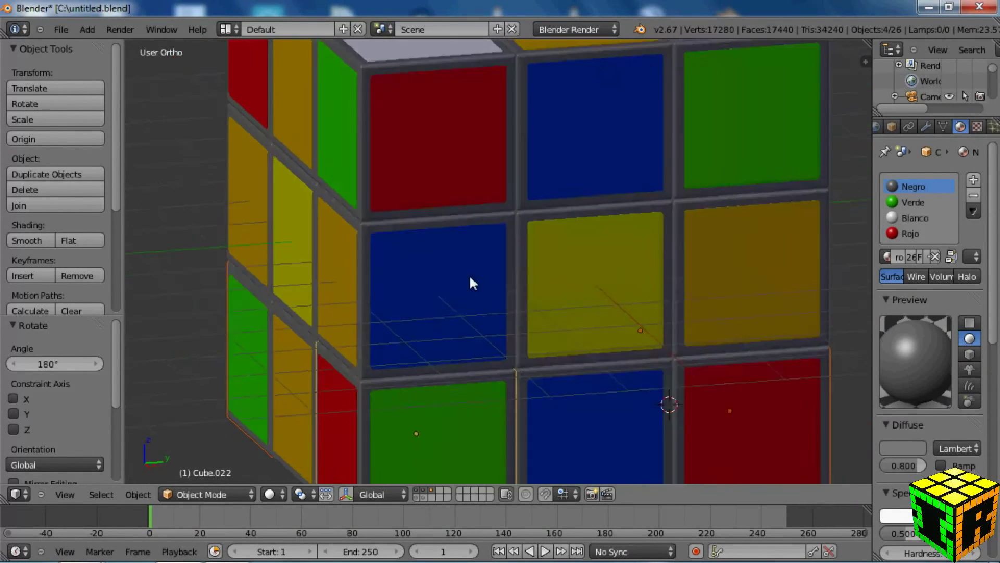
middle_click_drag(470, 278, 490, 305)
scroll(489, 304, "down", 6)
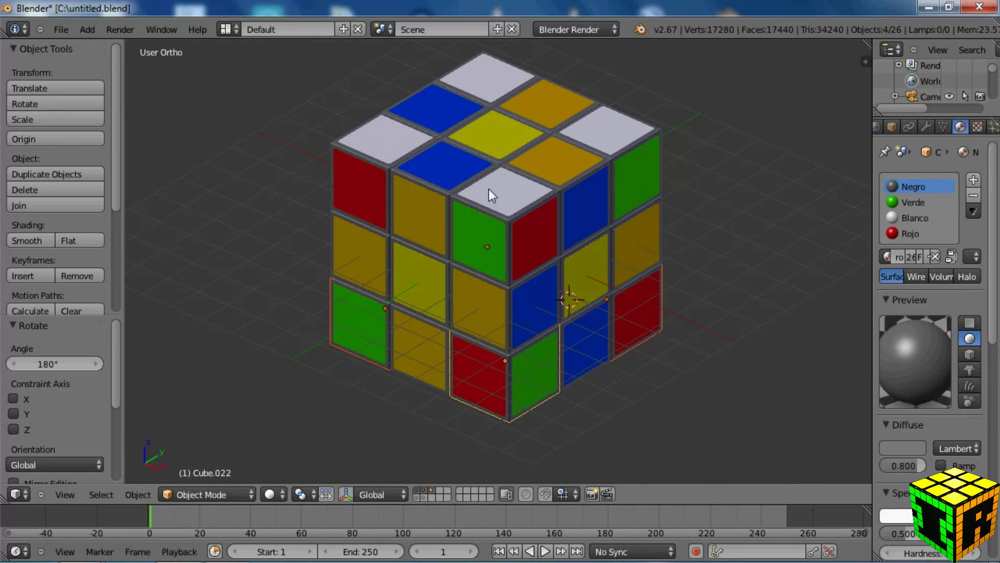
middle_click_drag(461, 377, 464, 242)
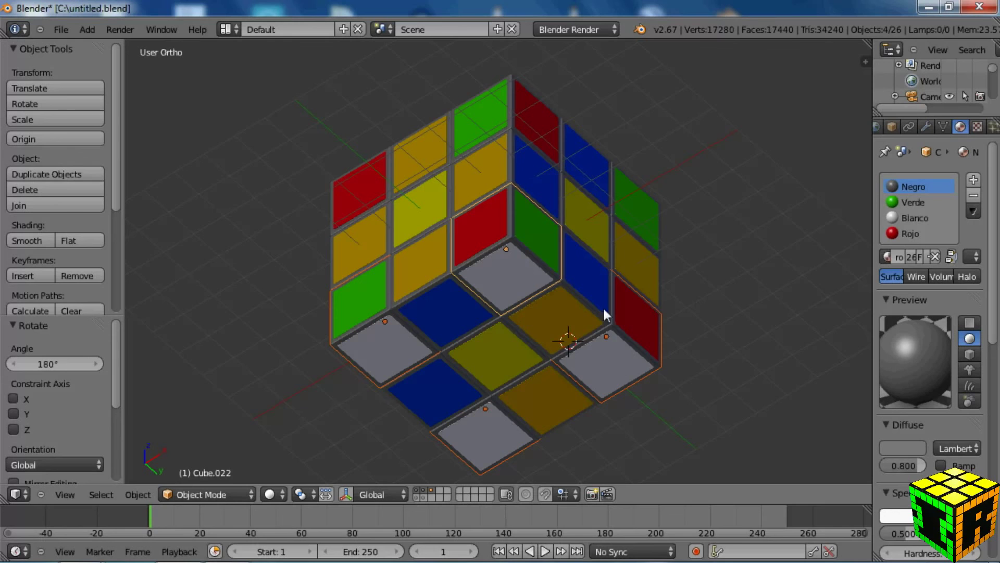
middle_click_drag(604, 313, 523, 309)
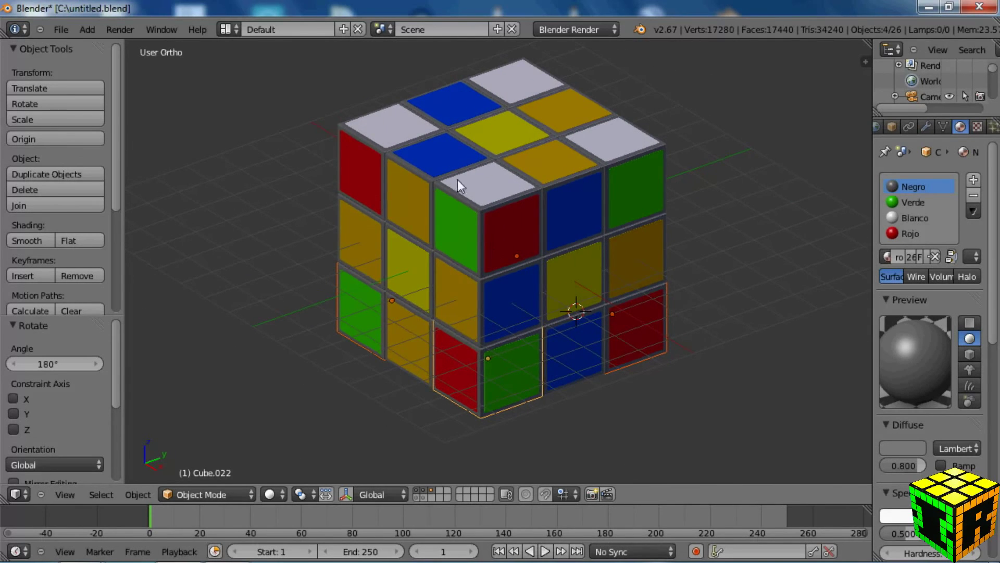
Step: Replace the Azul material with Blanco on the near upper edge piece whose blue face points up
right_click(445, 155)
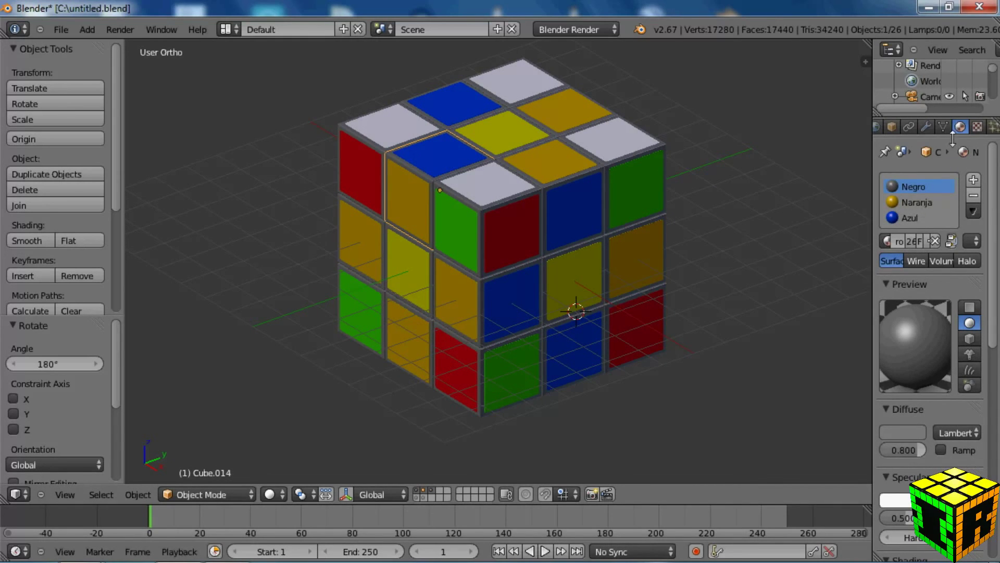
left_click(907, 217)
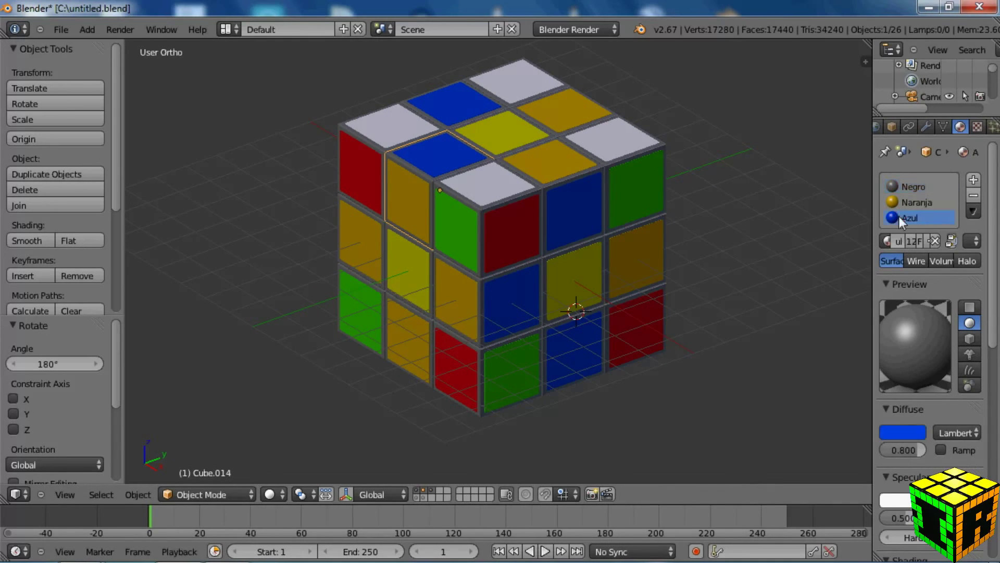
left_click(886, 242)
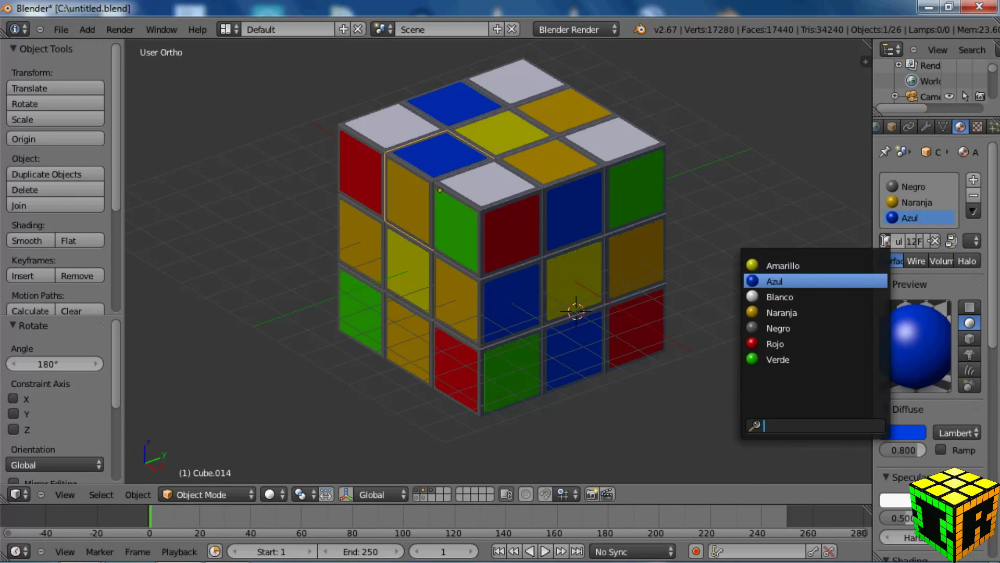
left_click(780, 297)
Step: Recolour the near upper edge piece with the orange top, setting its blue side face to Rojo and its top face to Blanco
right_click(558, 170)
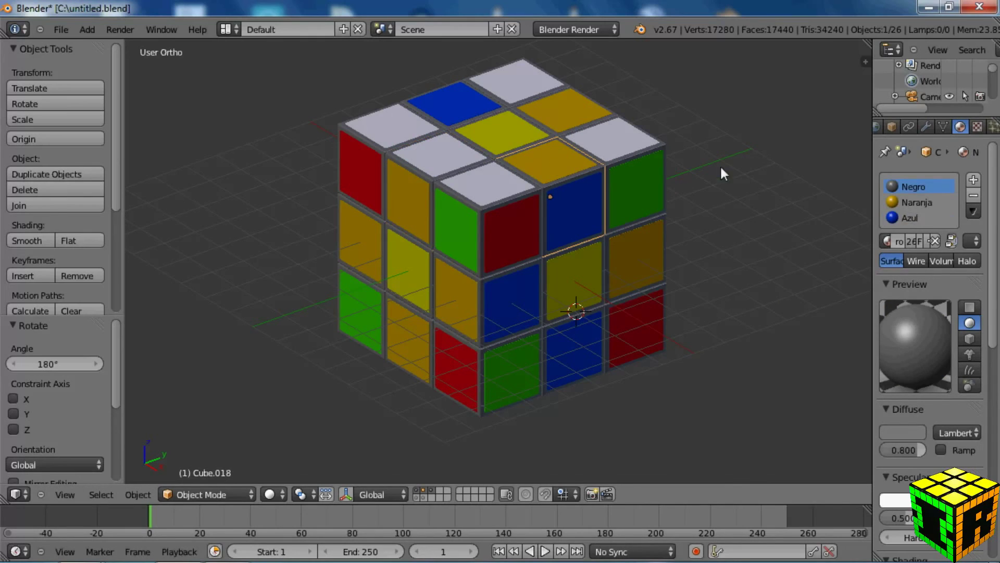
left_click(886, 241)
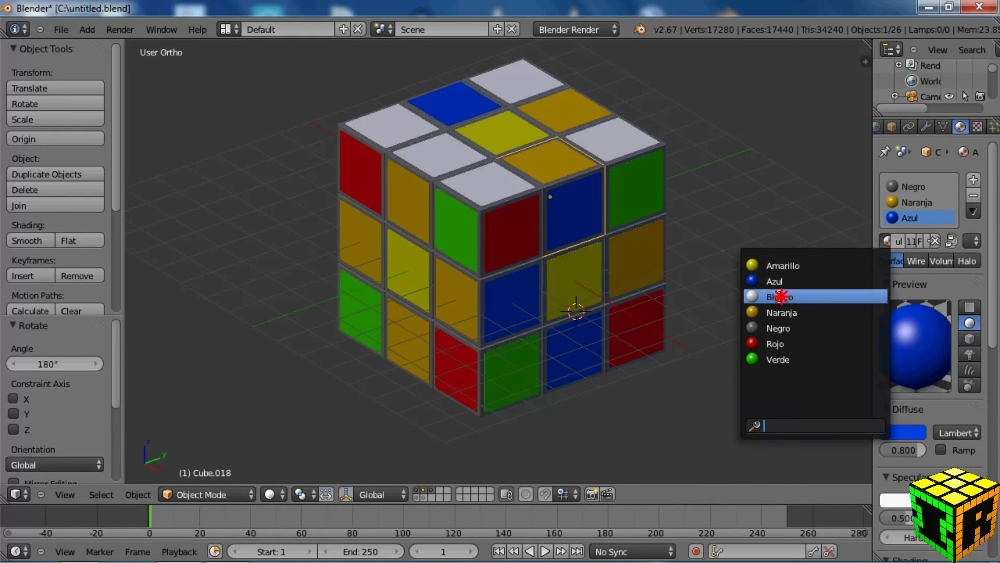
left_click(780, 297)
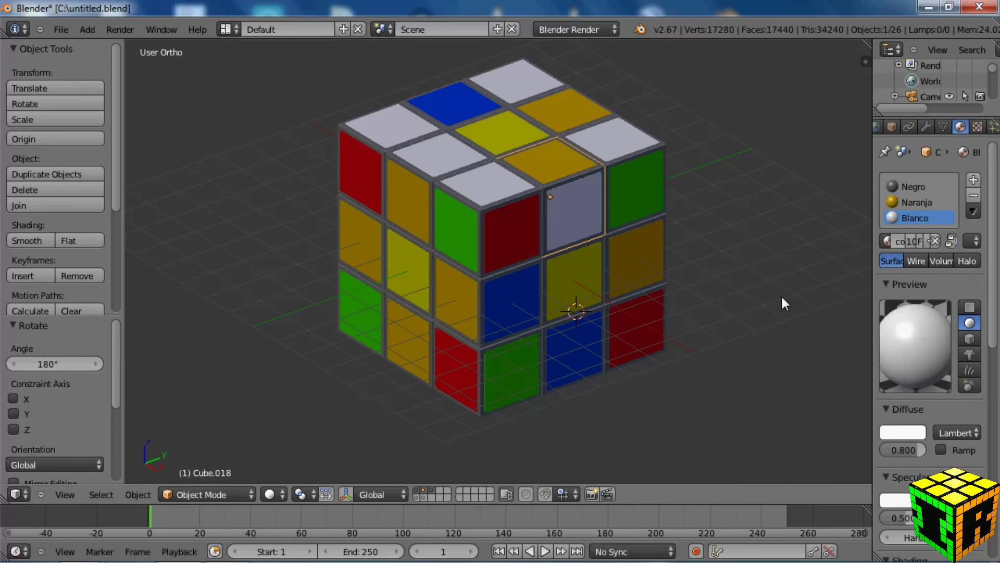
left_click(886, 240)
left_click(776, 343)
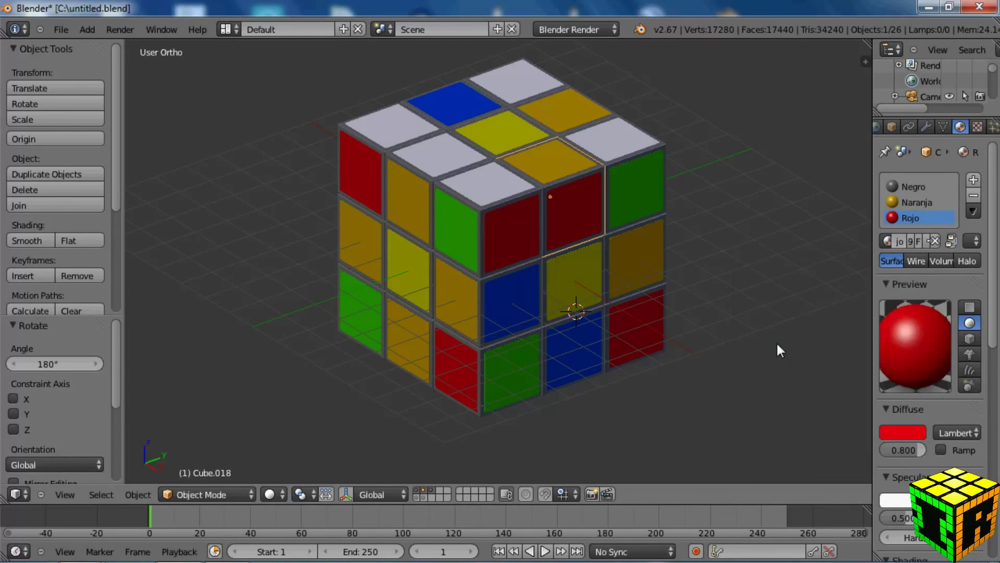
left_click(945, 202)
left_click(886, 239)
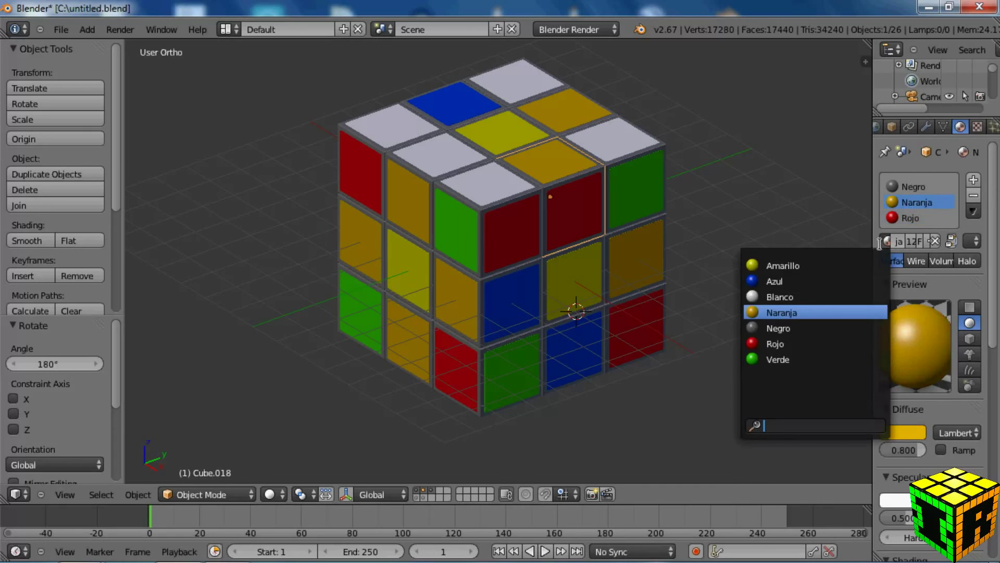
left_click(761, 294)
Step: Replace the Amarillo material with Blanco on the top centre piece
right_click(493, 139)
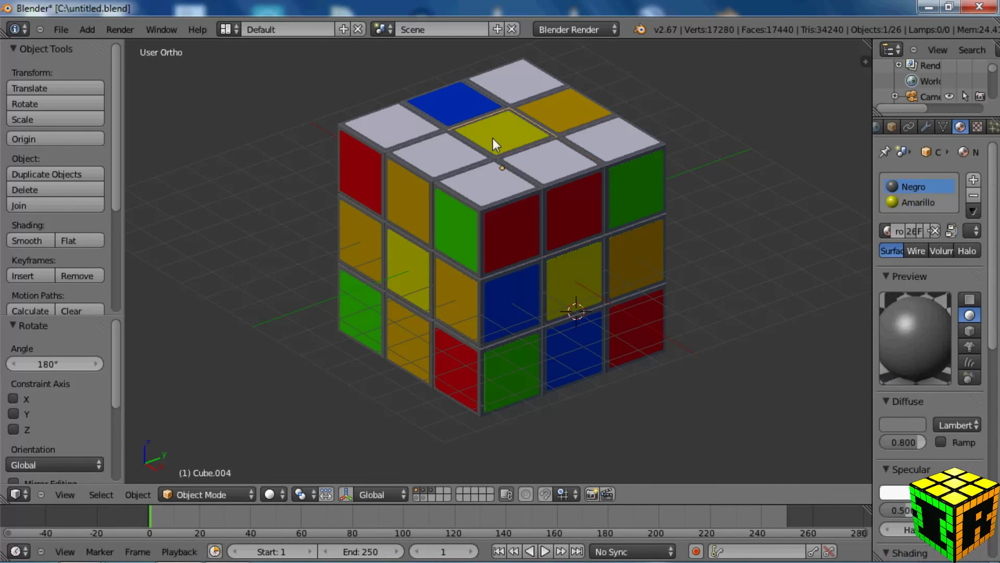
left_click(895, 202)
left_click(887, 231)
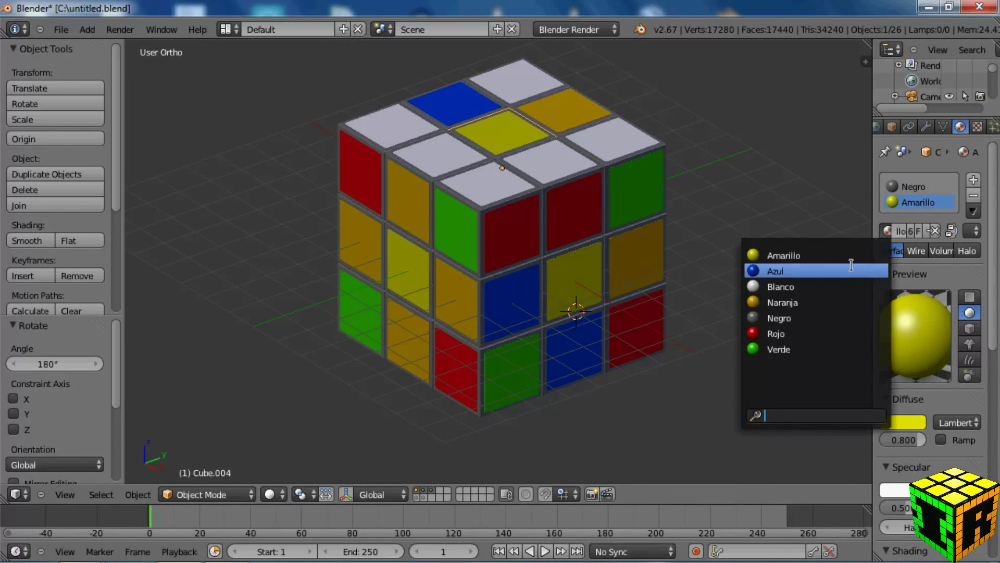
left_click(791, 285)
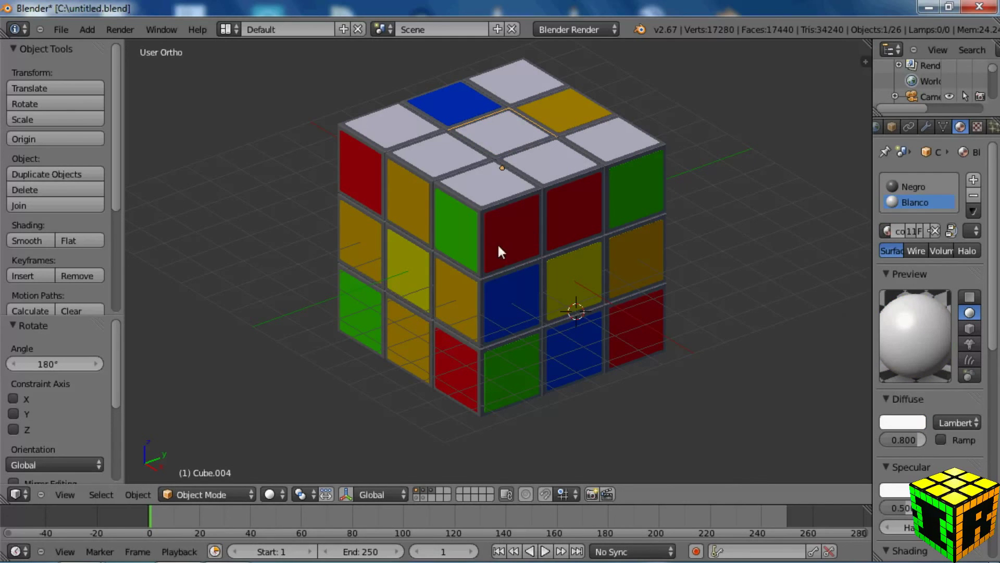
Step: Recolour the mismatched bottom corner cube, replacing Rojo with Naranja and Blanco with Amarillo
middle_click_drag(471, 240, 507, 323)
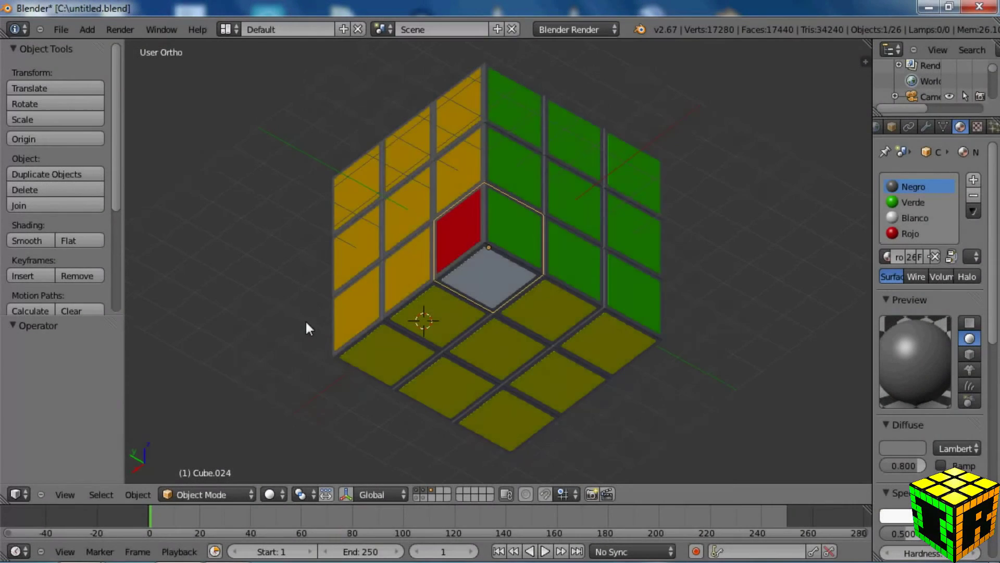
middle_click_drag(306, 320, 451, 310)
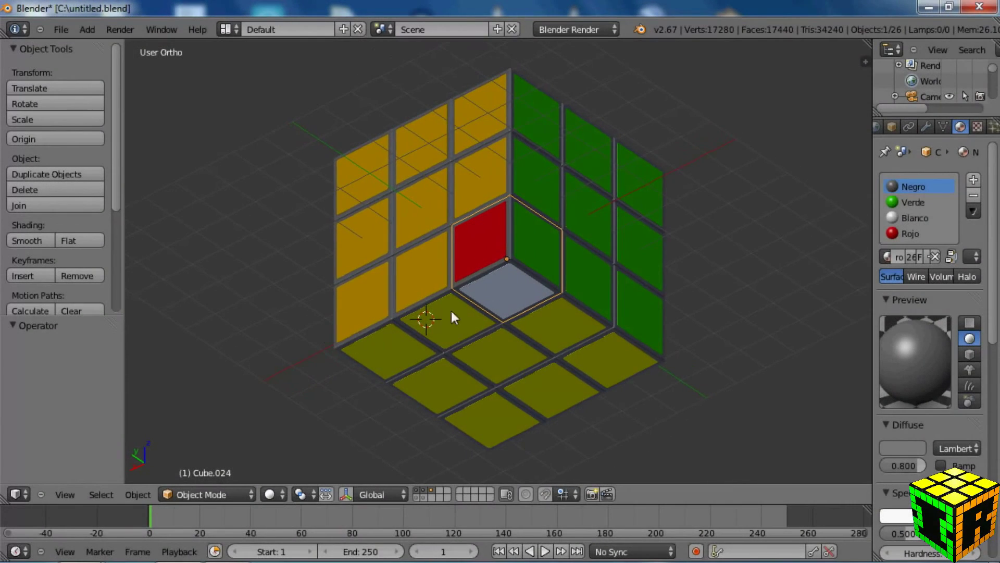
left_click(897, 235)
left_click(888, 255)
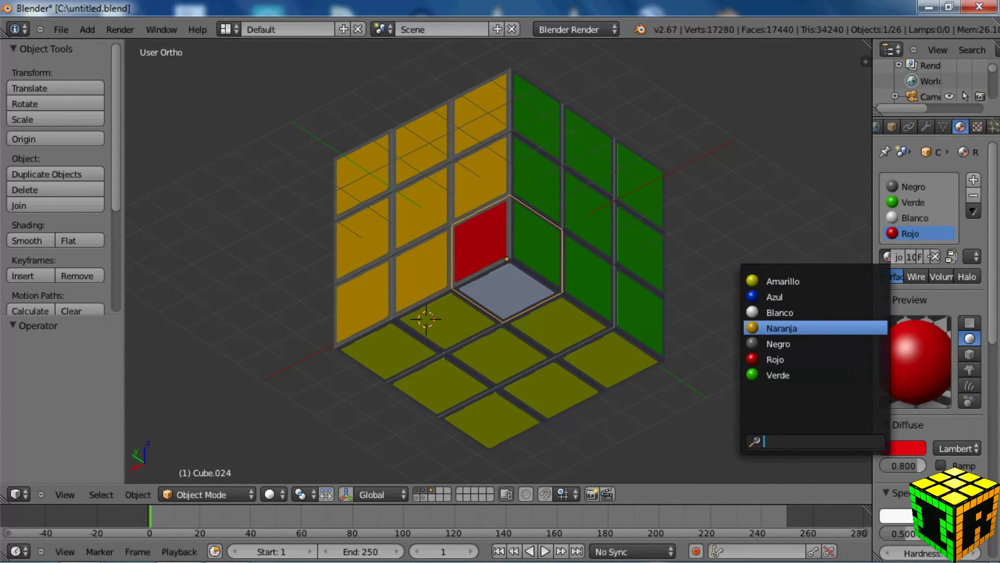
left_click(810, 327)
left_click(914, 218)
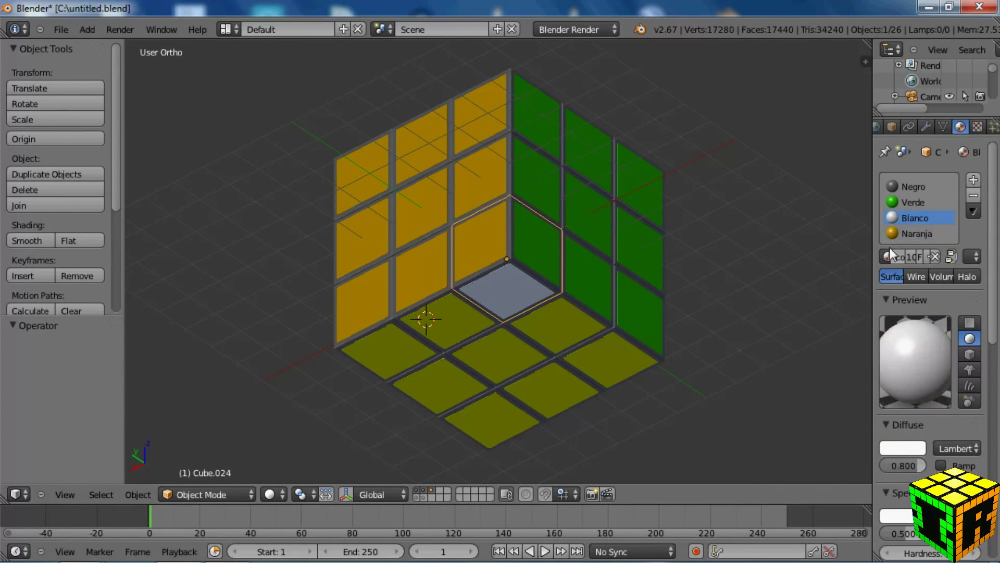
left_click(887, 256)
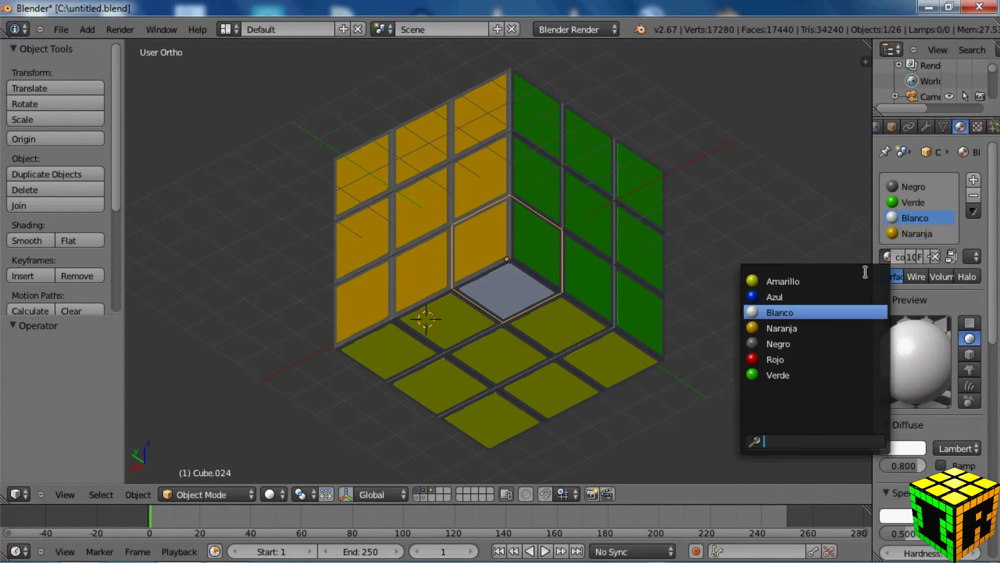
left_click(780, 282)
middle_click_drag(625, 284, 427, 354)
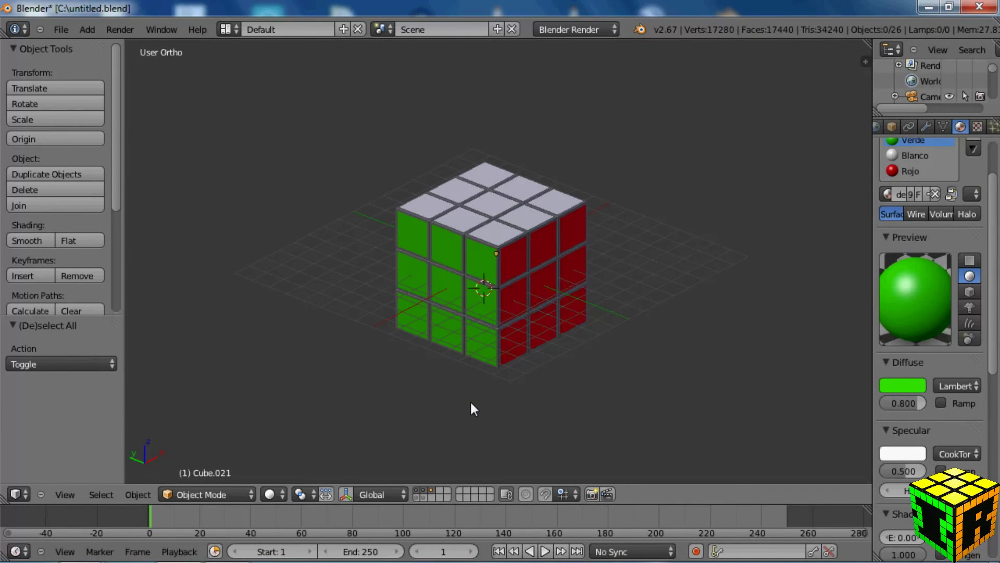
Step: Show only the layer that holds the lamp and delete the lamp
left_click(416, 498)
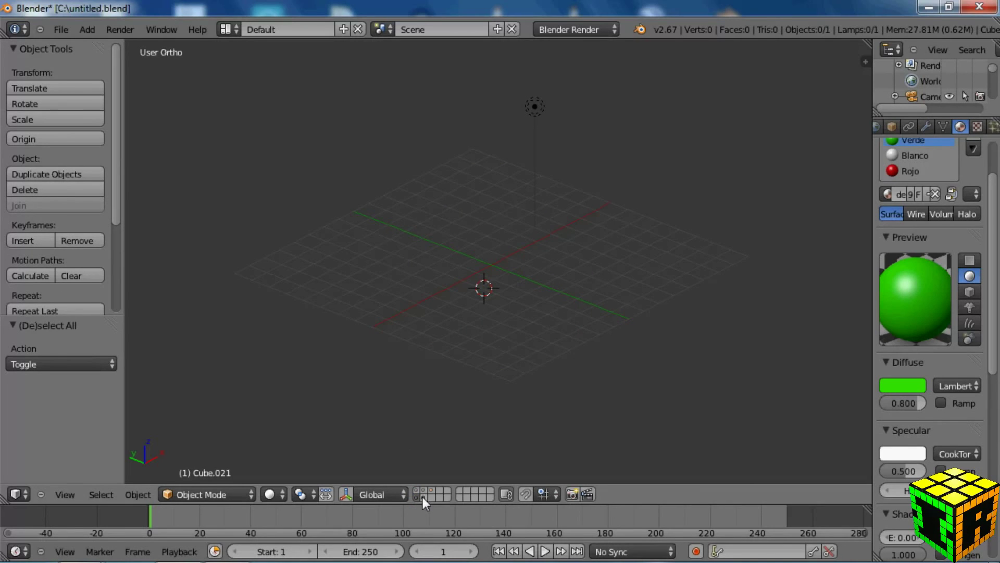
left_click(423, 497)
left_click(417, 499)
middle_click_drag(550, 292, 460, 286)
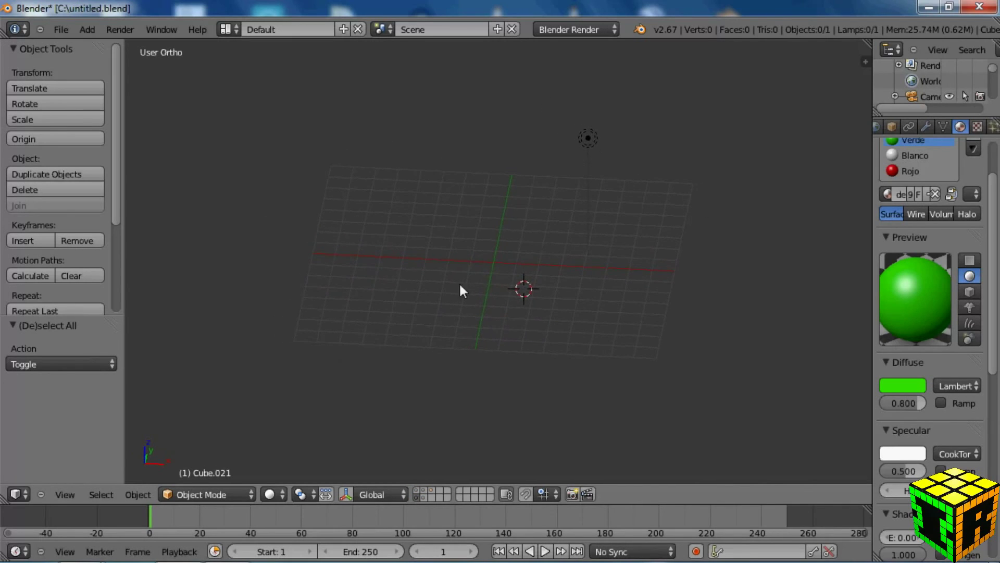
right_click(589, 140)
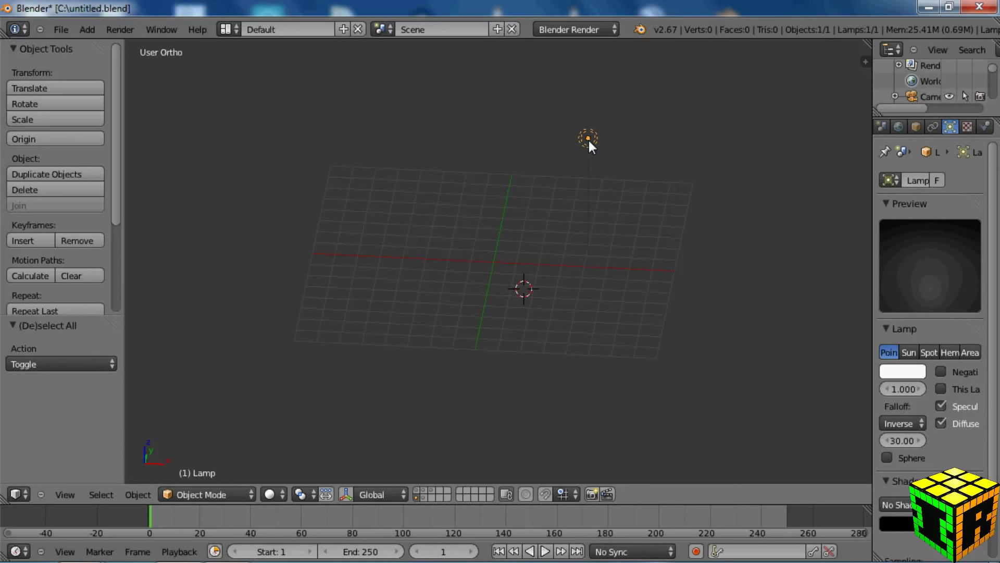
key("x")
left_click(589, 140)
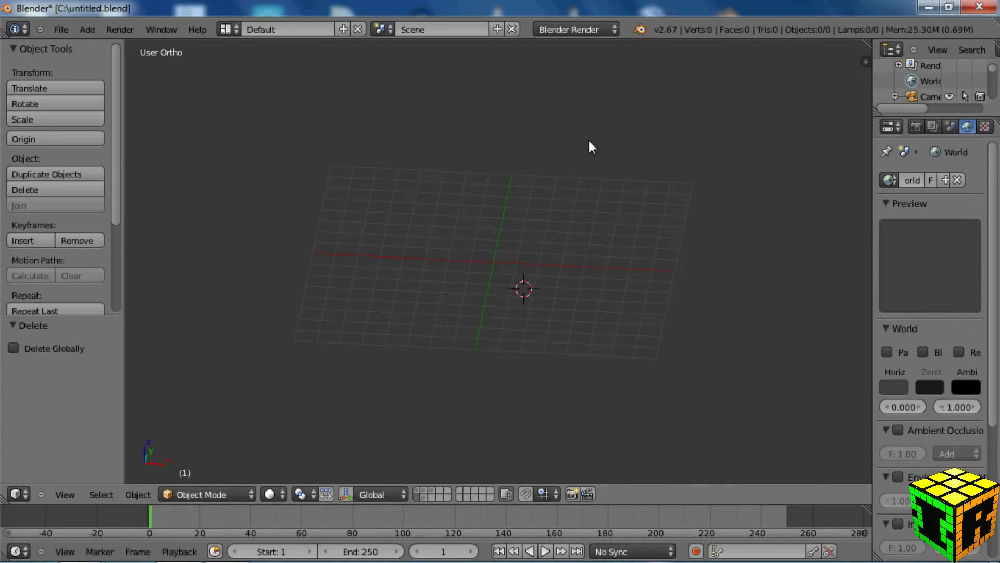
Step: Show the three layers of cube pieces together and view the complete cube from the front
key("KP_1")
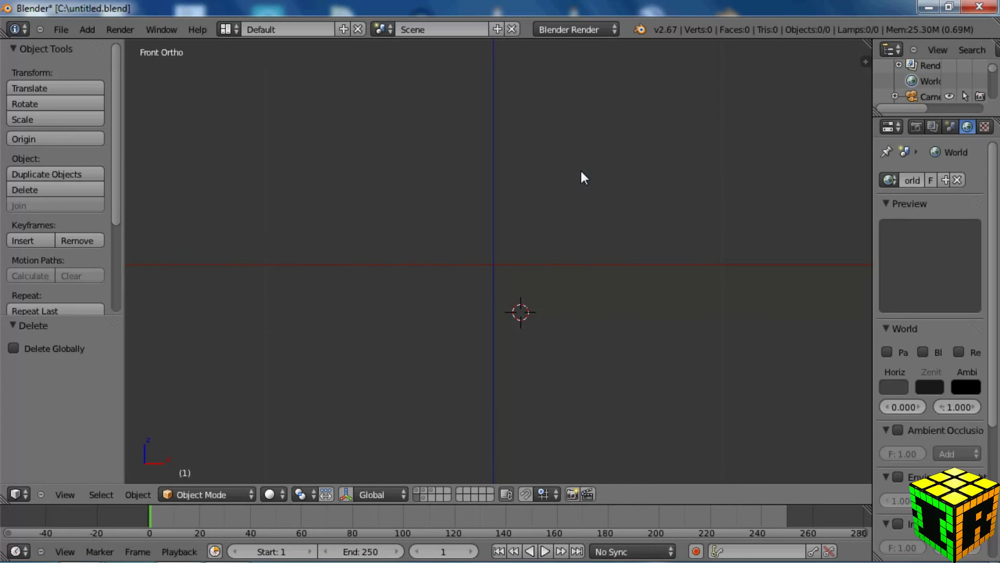
scroll(580, 168, "down", 1)
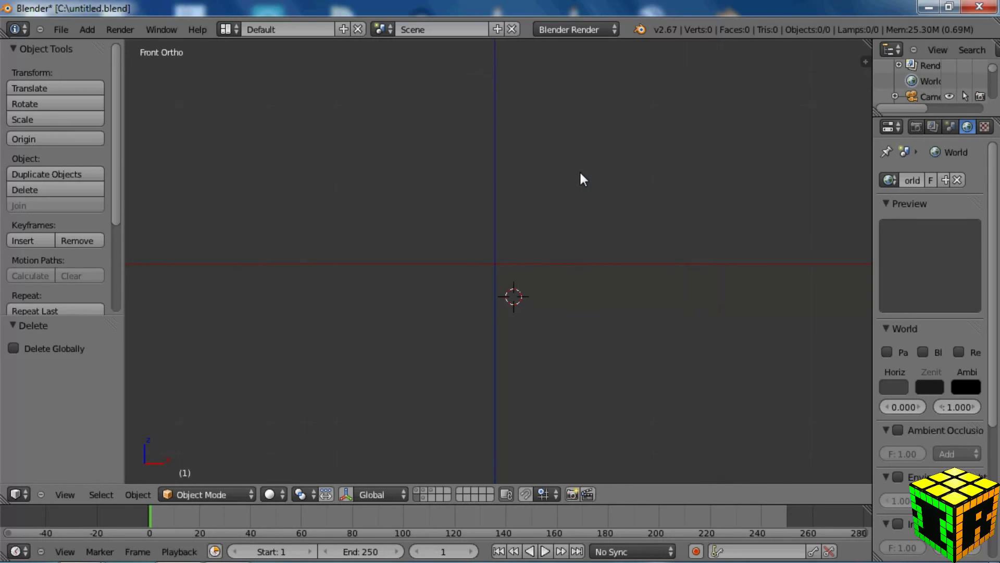
left_click(419, 492)
left_click(425, 491, "shift")
left_click(430, 489, "shift")
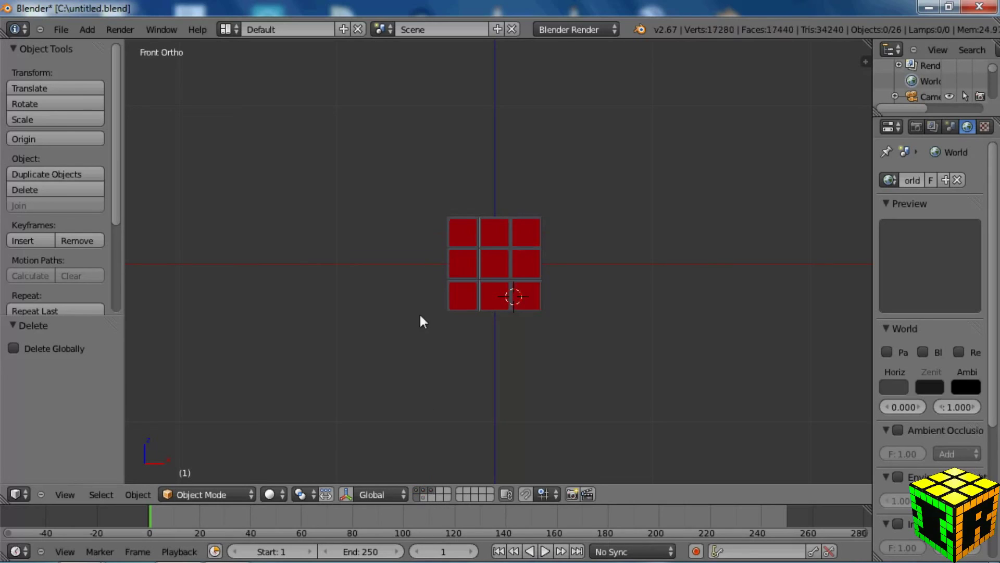
middle_click_drag(421, 315, 493, 334)
middle_click_drag(449, 336, 482, 346)
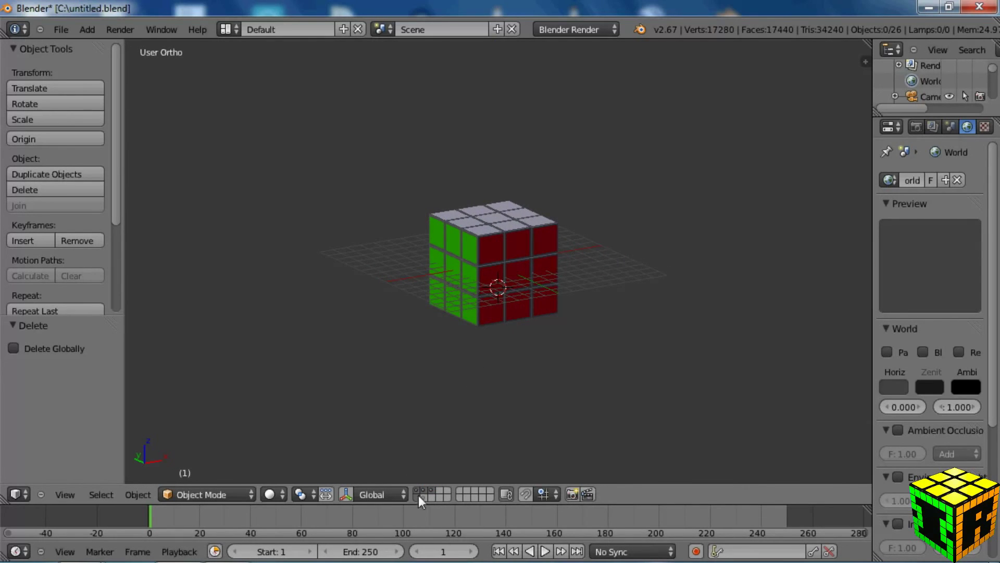
key("KP_1")
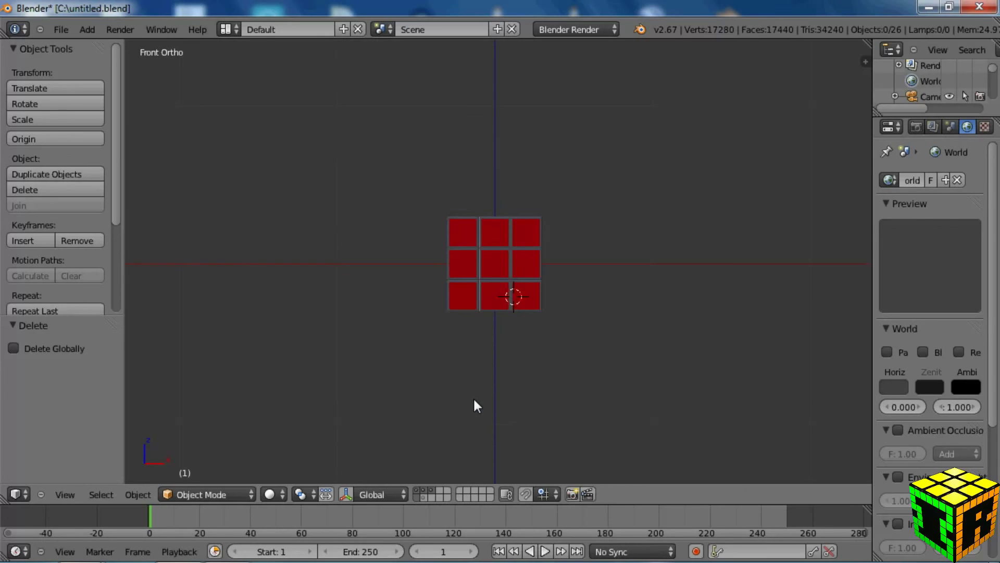
Step: Check the empty lamp layer, show the cube layers again and place the 3D cursor above and to the right of the cube
left_click(416, 498)
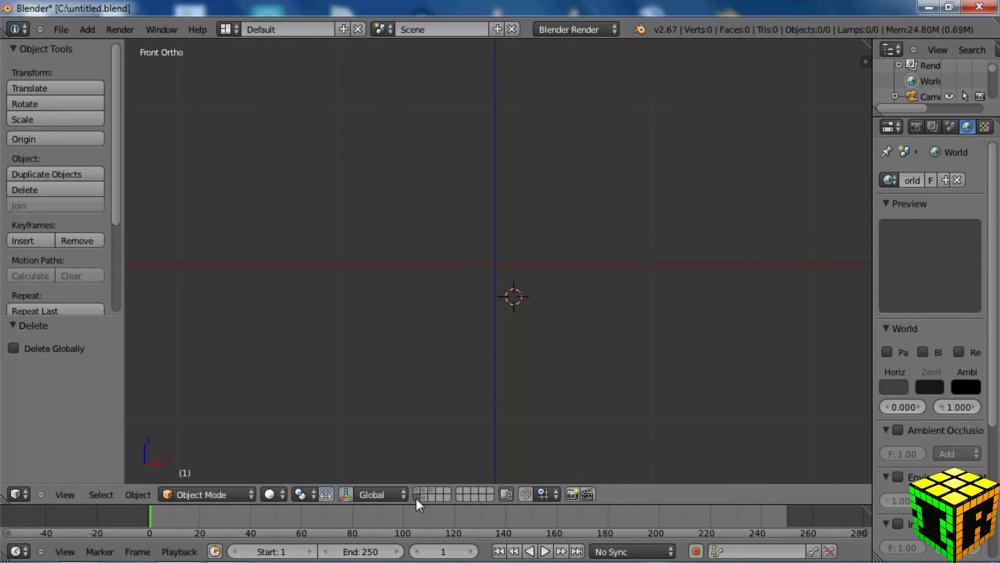
left_click(419, 491)
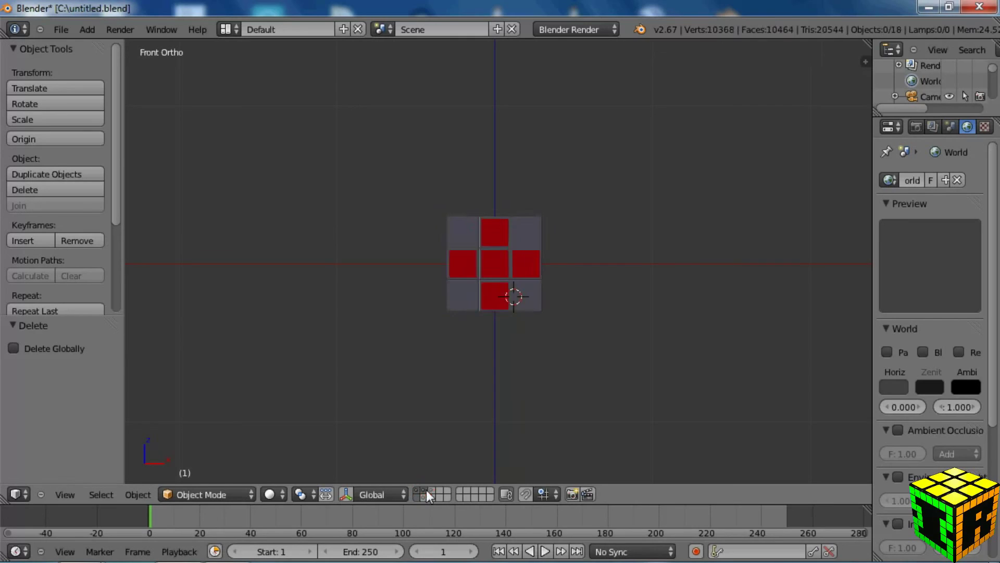
left_click(653, 108)
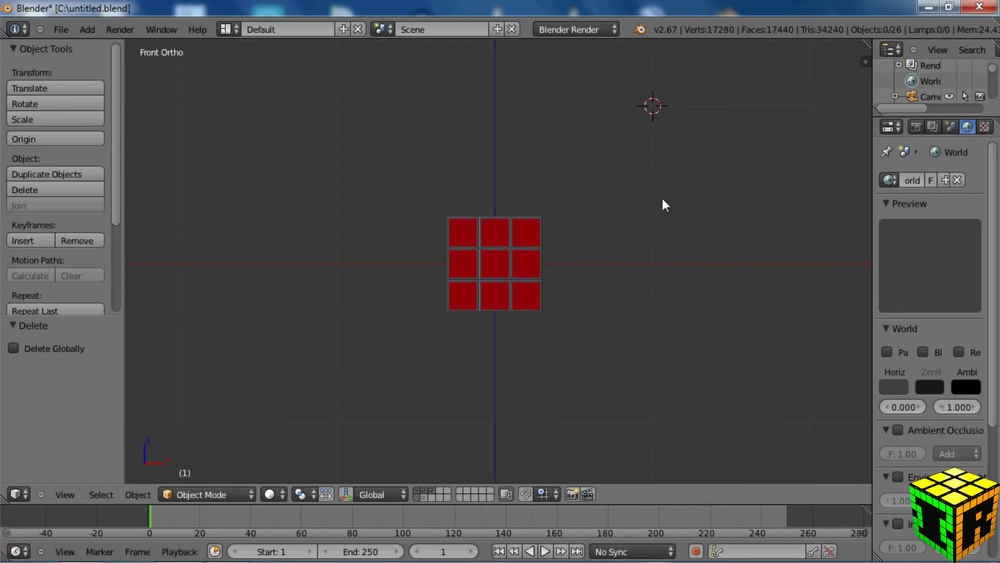
Step: Add a Point lamp at the 3D cursor and set its energy to 5
scroll(662, 201, "up", 1)
middle_click_drag(571, 208, 482, 279, "shift")
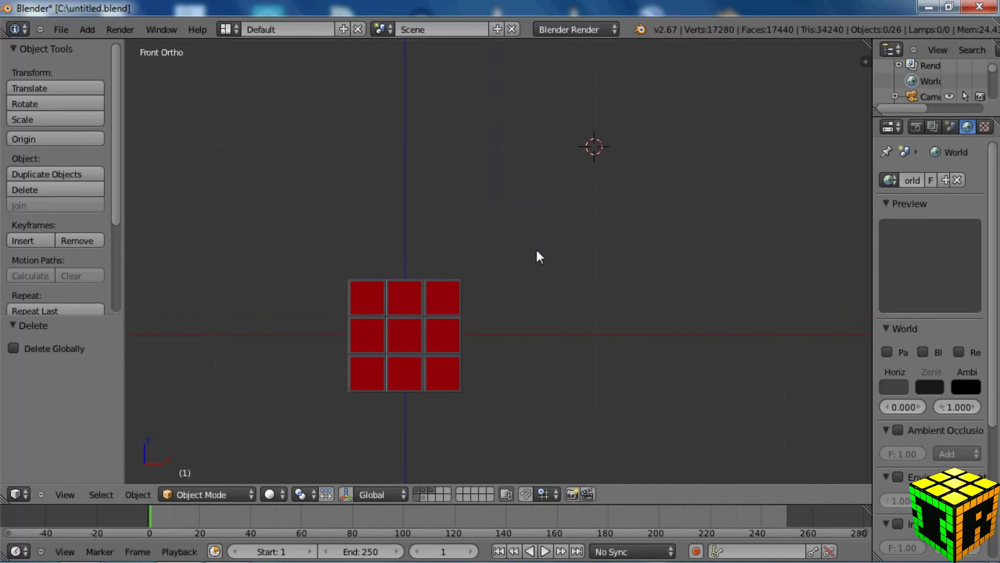
left_click(88, 29)
mouse_move(115, 214)
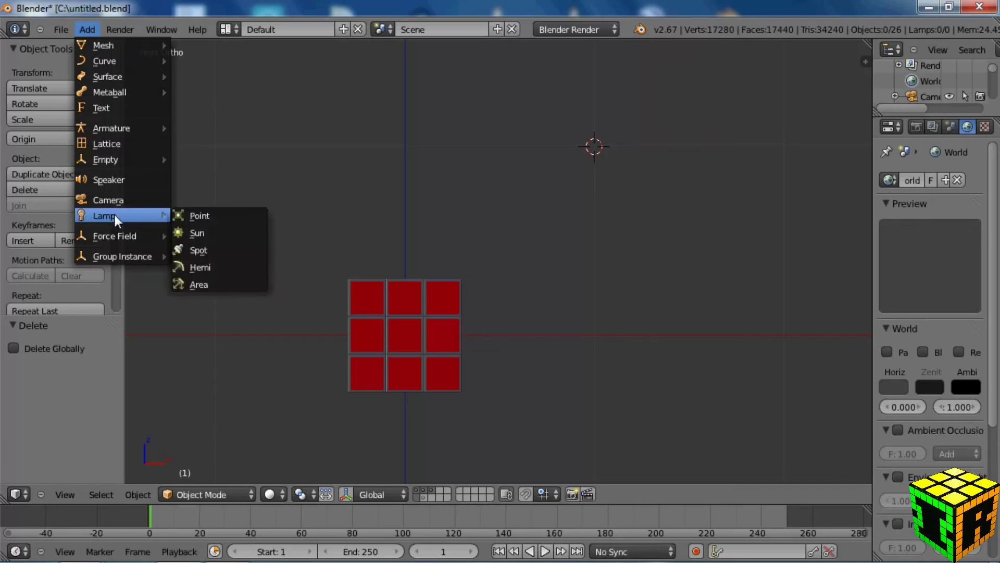
left_click(206, 218)
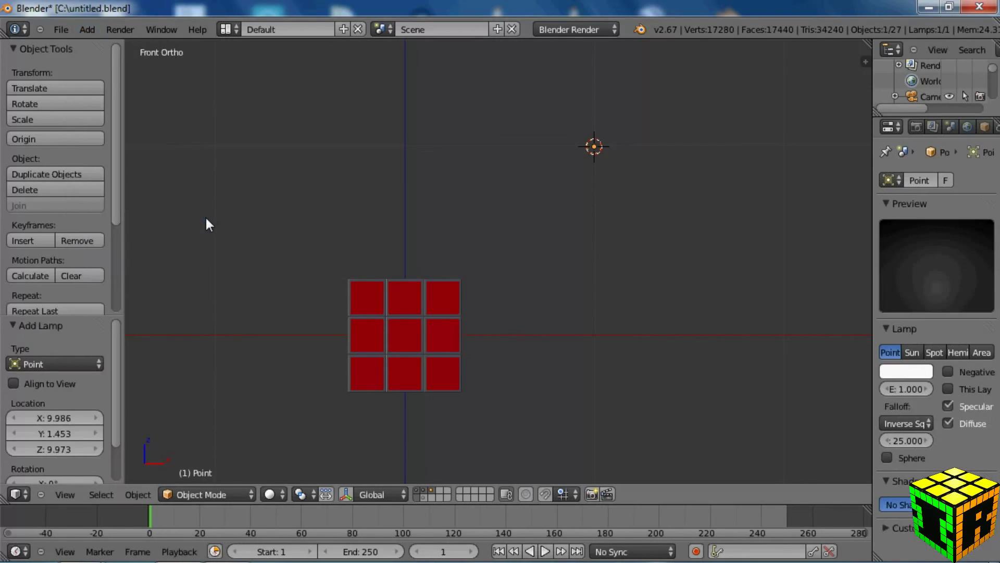
left_click(926, 392)
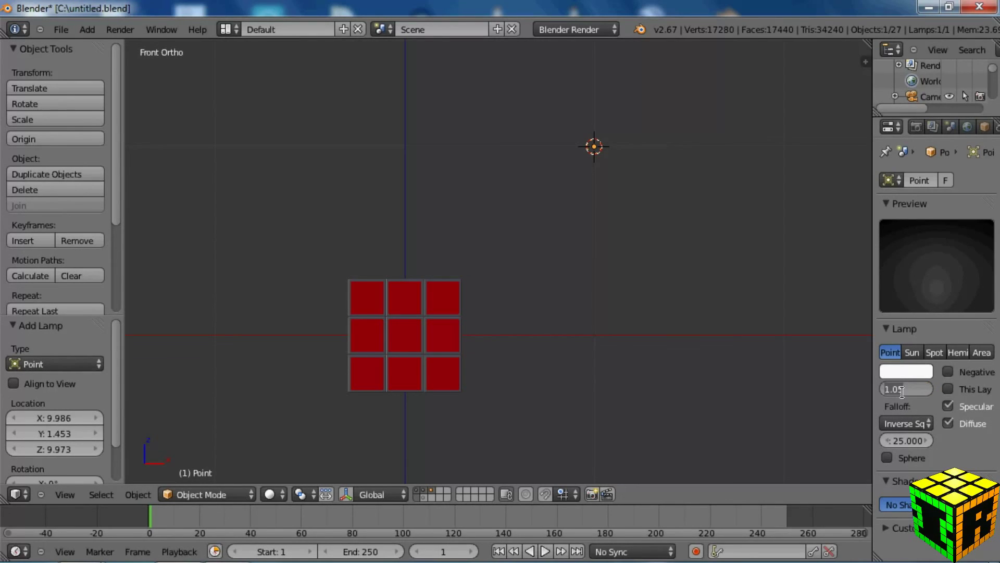
type("5")
key("Return")
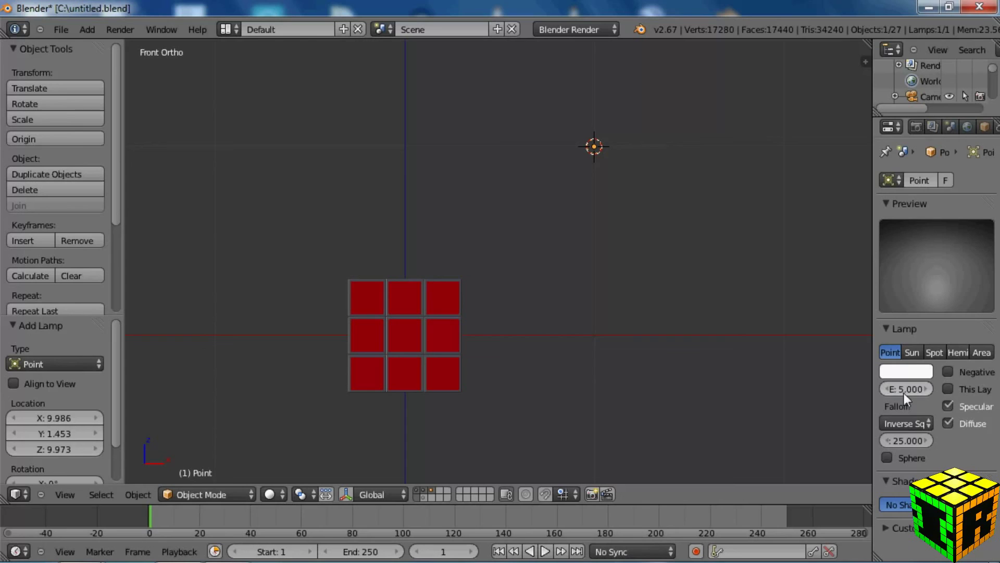
Step: Select the new point lamp and move it to the first layer in the second row of the layer grid
middle_click_drag(567, 229, 626, 234, "shift")
middle_click_drag(452, 255, 561, 299)
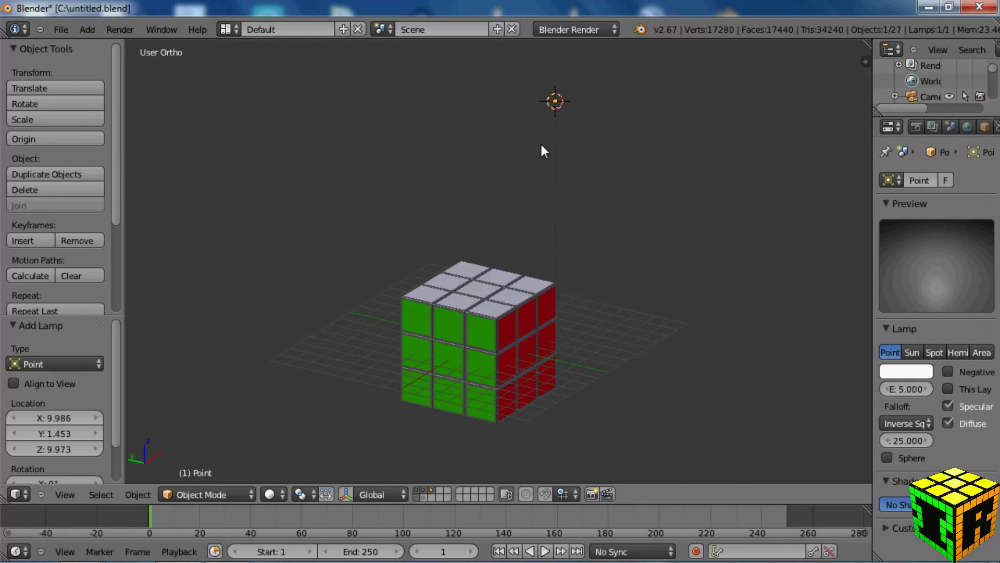
key("a")
right_click(557, 99)
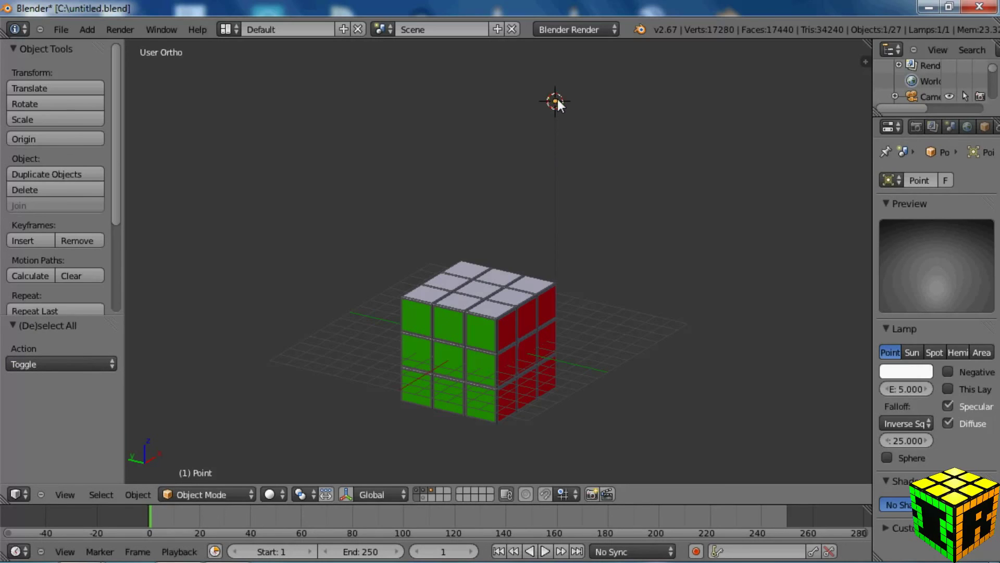
key("m")
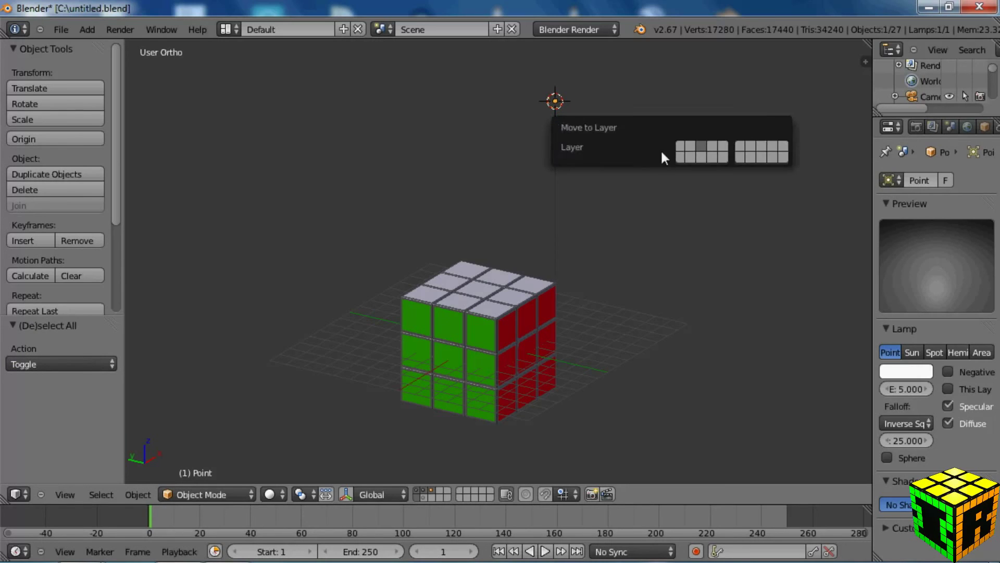
left_click(680, 159)
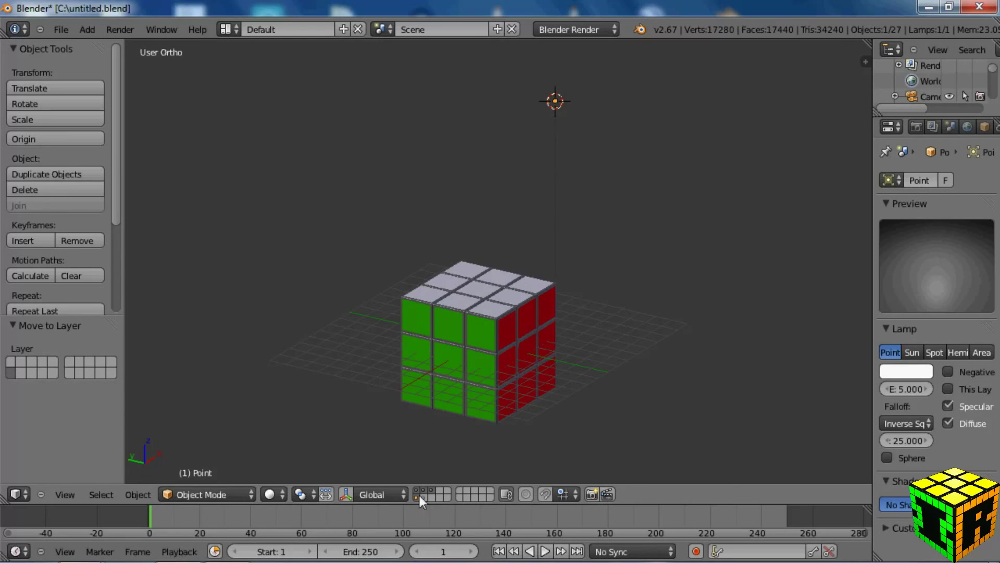
Step: In the top view, move the lamp about 8.5 units along the positive Y axis, diagonally out from the cube's corner
middle_click_drag(459, 211, 506, 237)
key("KP_7")
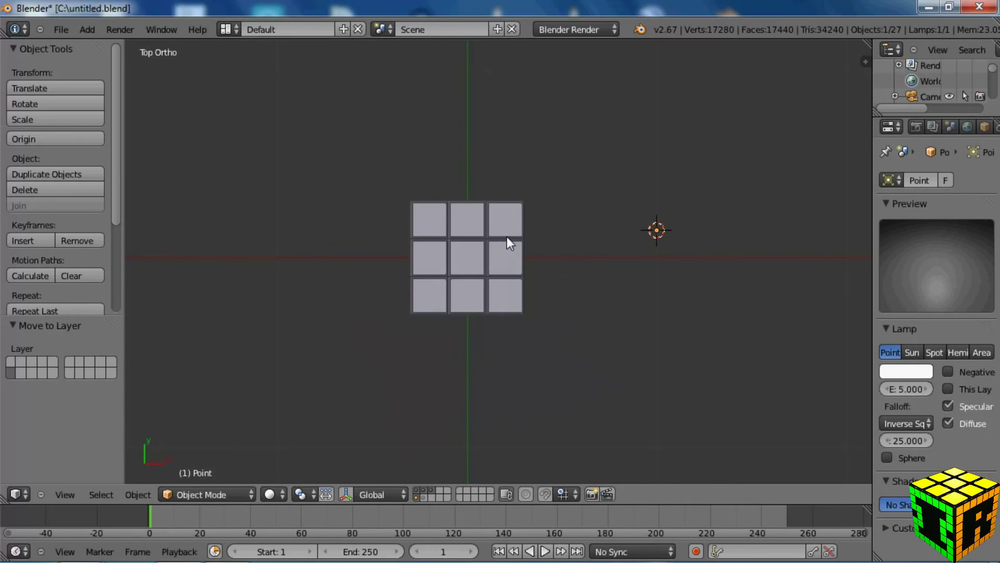
middle_click_drag(634, 264, 630, 302, "shift")
scroll(637, 291, "down", 2)
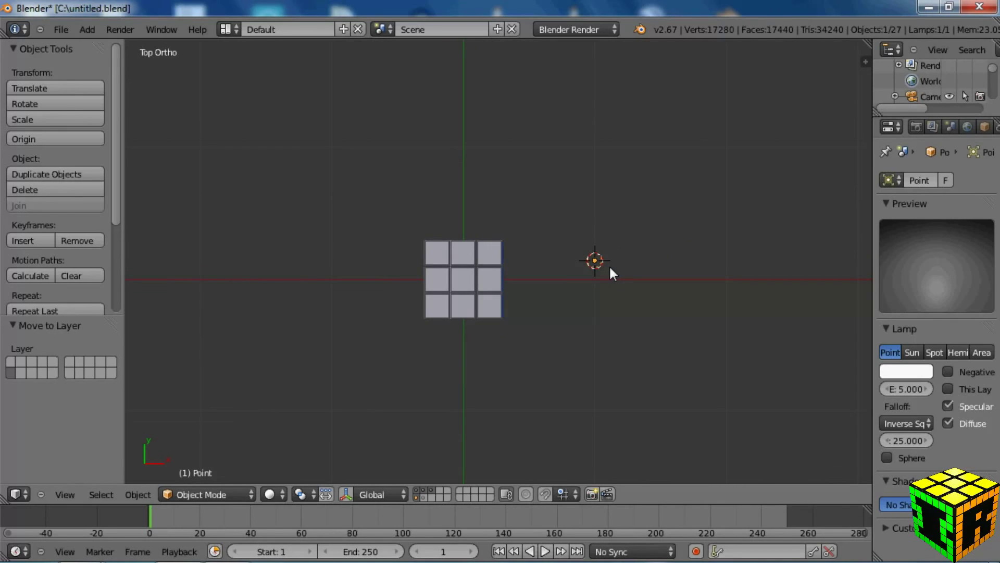
key("g")
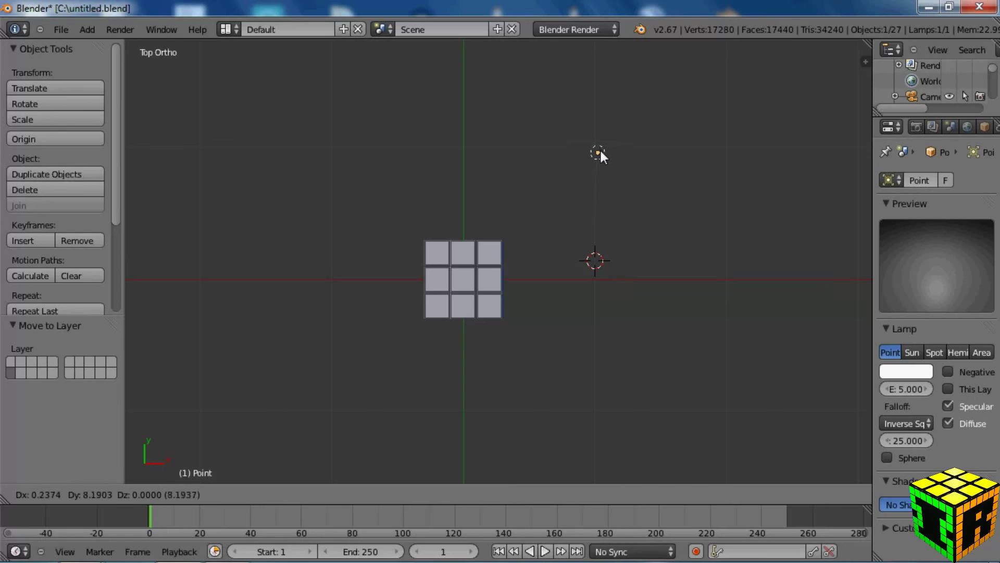
left_click(597, 147)
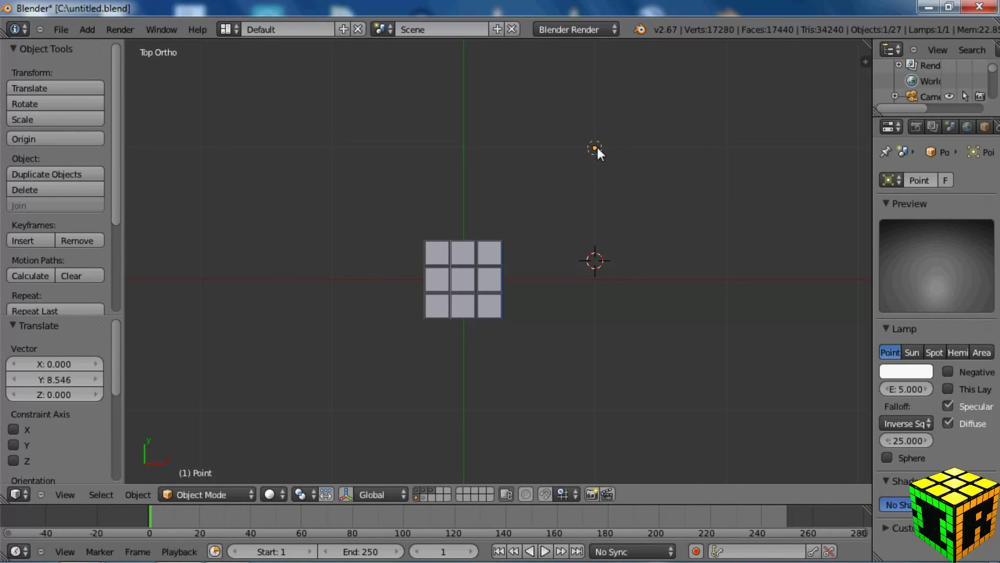
Step: Duplicate the lamp in the top view and place the copy 20 units away along the negative Y axis
middle_click_drag(569, 350, 552, 213)
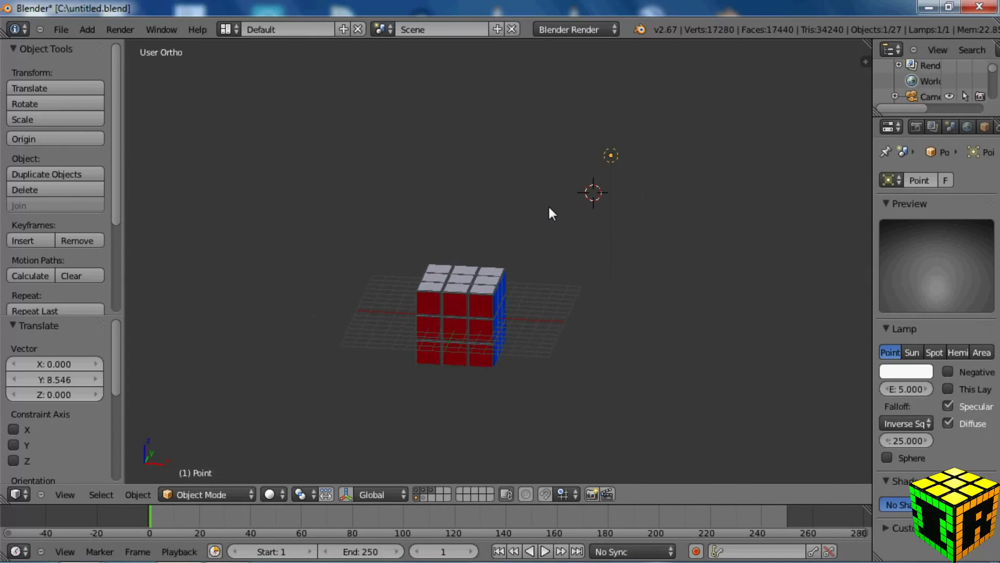
key("KP_7")
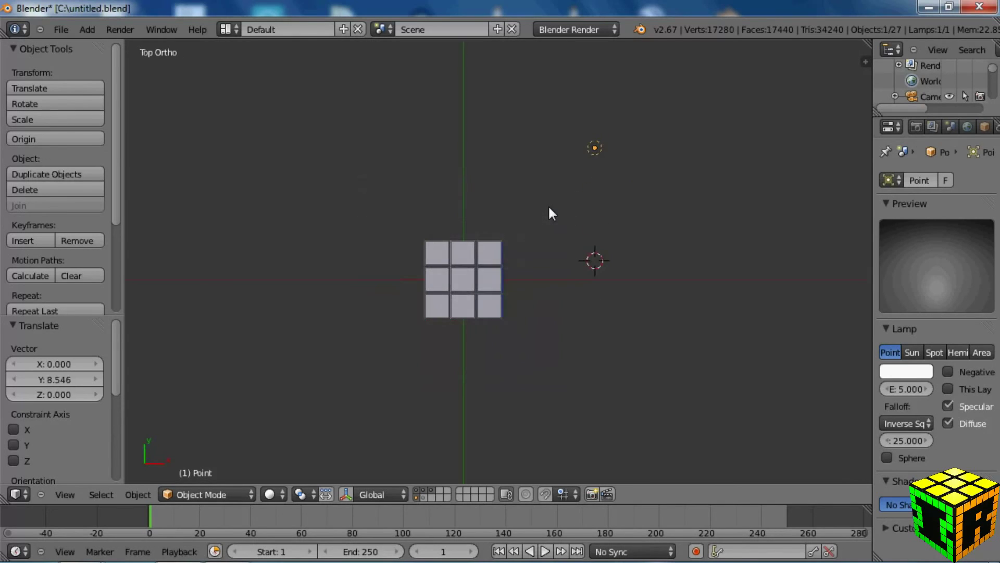
scroll(598, 152, "up", 1)
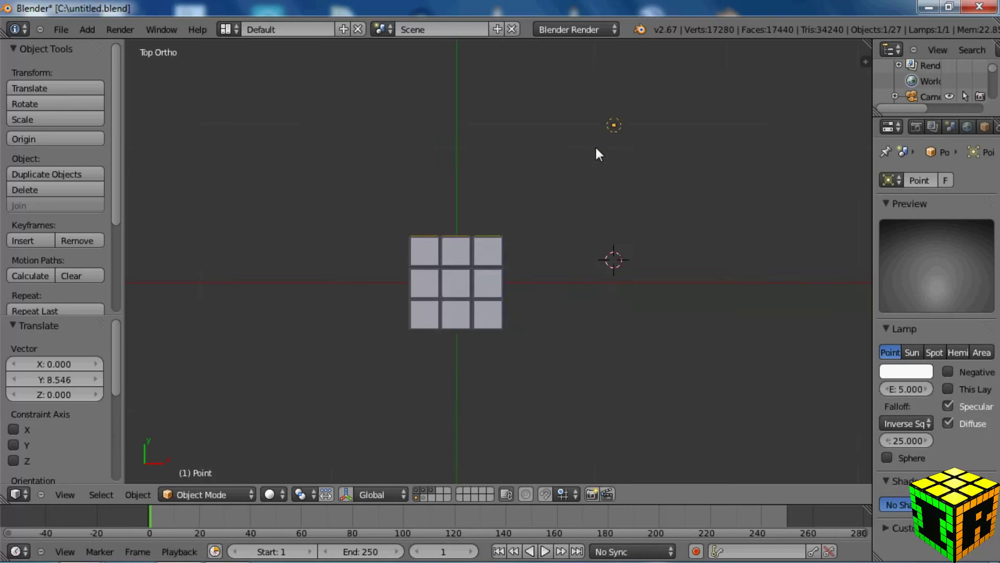
key("shift+d")
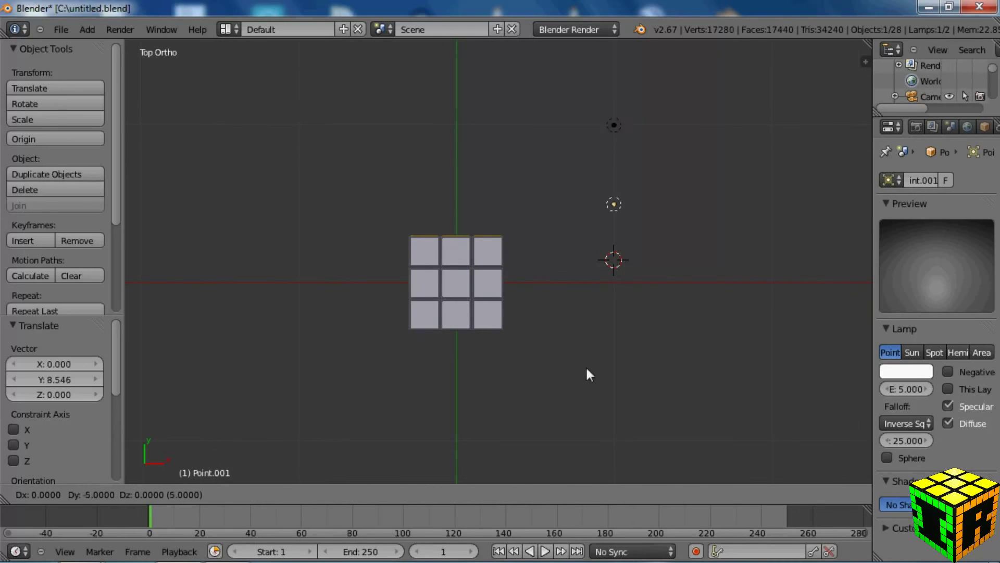
left_click(615, 441)
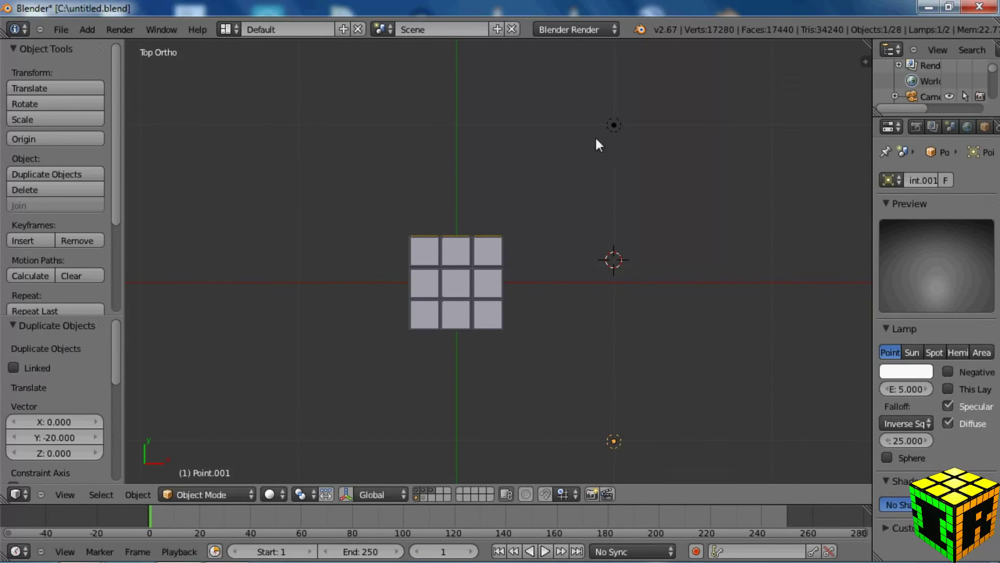
Step: Duplicate each of the two lamps 20 units along the negative X axis so that four lamps surround the cube
right_click(615, 132)
key("shift+d")
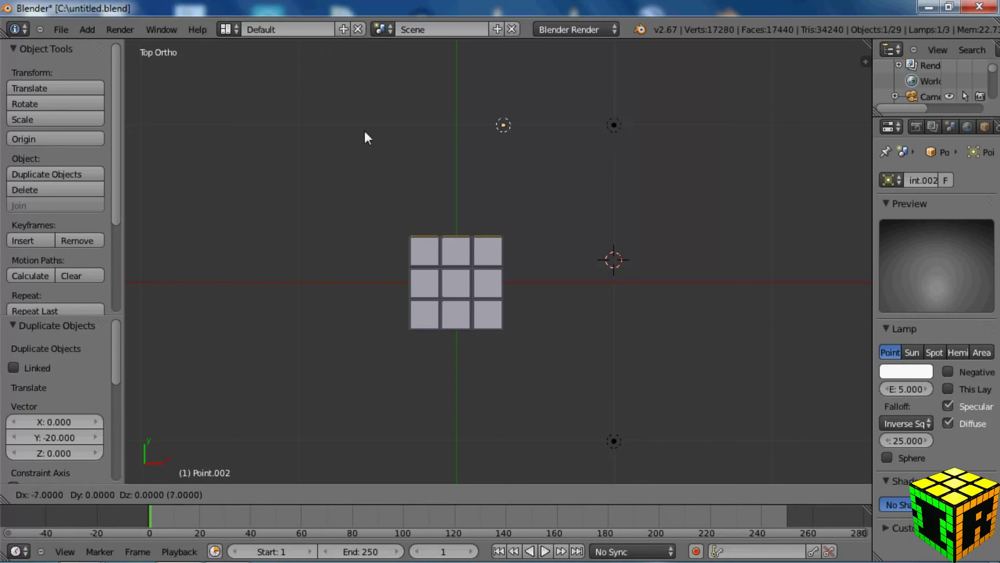
left_click(301, 127)
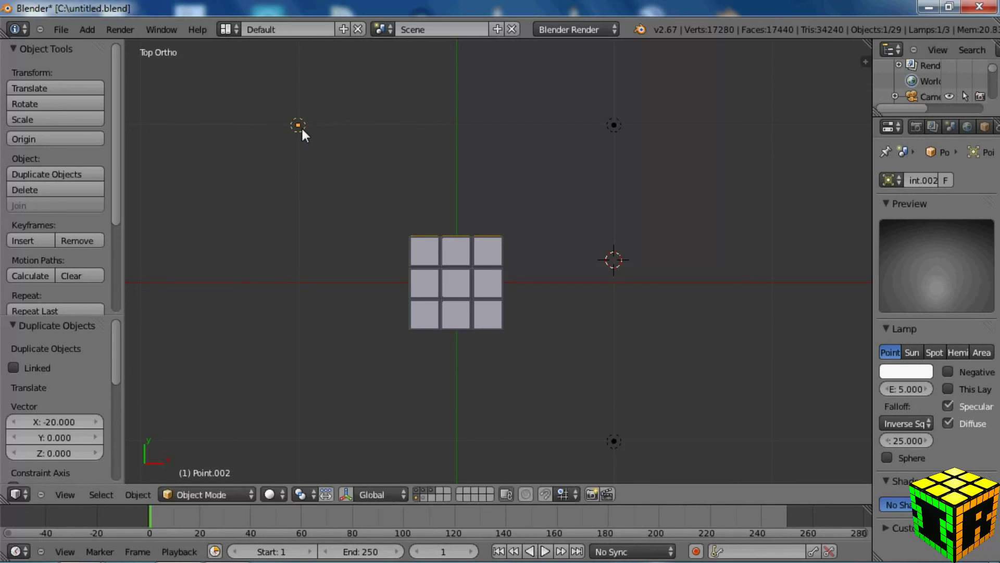
right_click(616, 443)
key("shift+d")
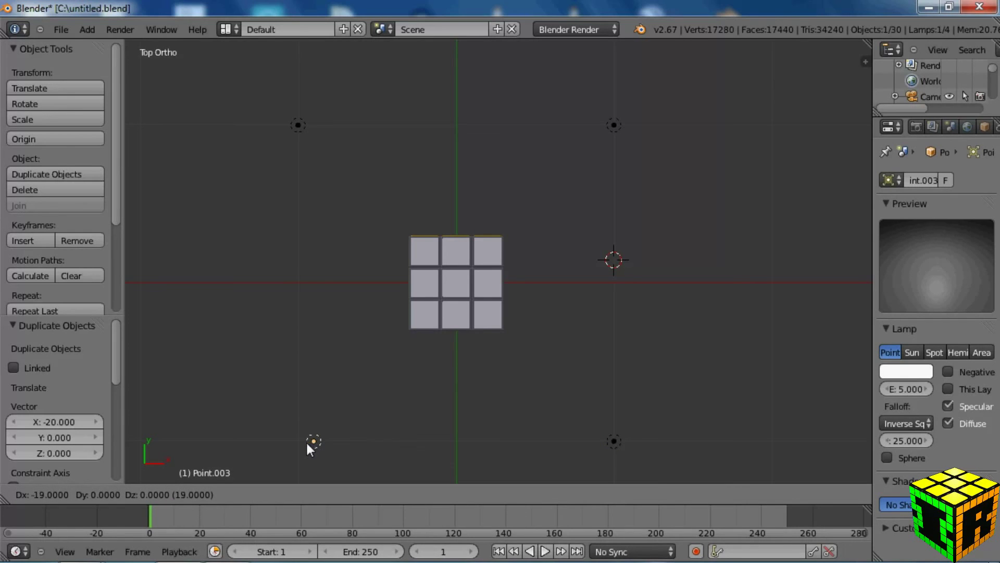
left_click(305, 439)
middle_click_drag(417, 415, 388, 297)
middle_click_drag(701, 311, 571, 302)
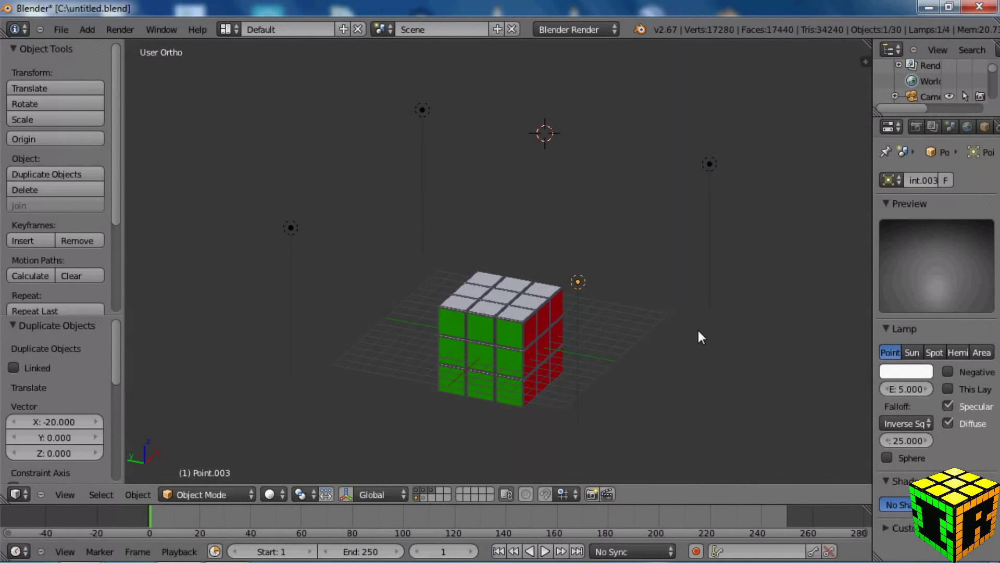
Step: Render the scene to check the cube's lighting and framing, and close the render result
key("F12")
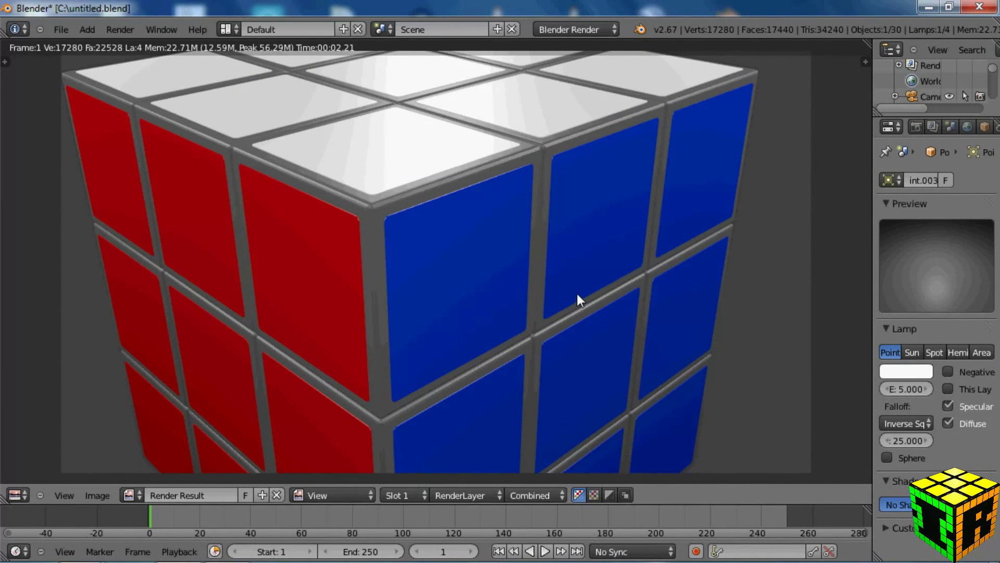
scroll(577, 295, "down", 2)
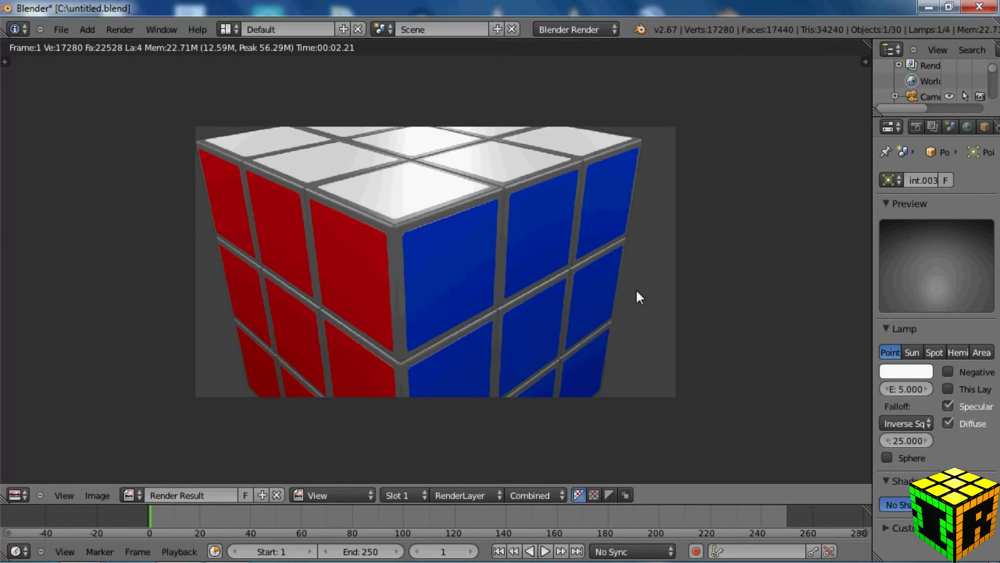
key("Escape")
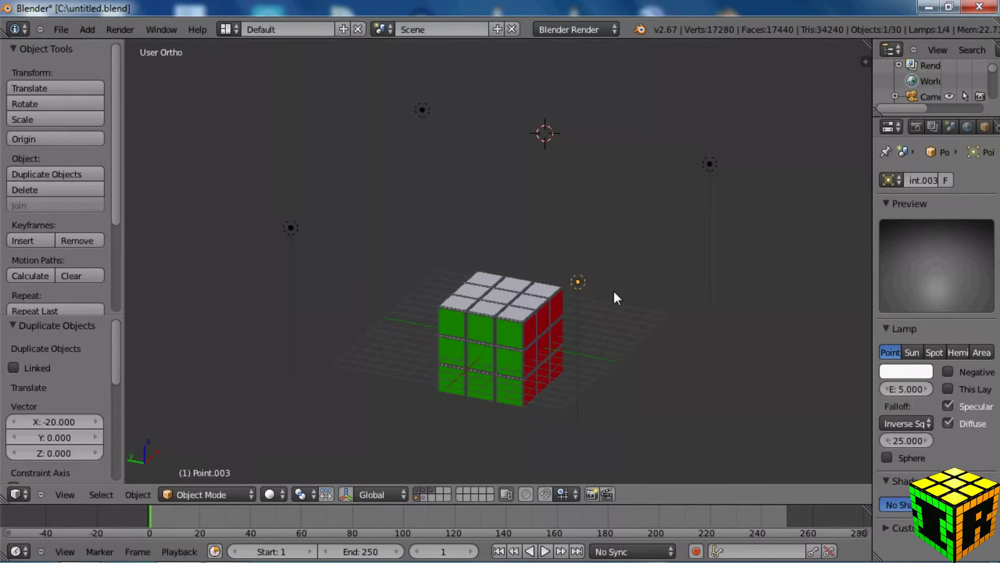
Step: Isolate the camera's layer, select the camera, and show the three cube layers together with it
left_click(427, 499)
right_click(632, 254)
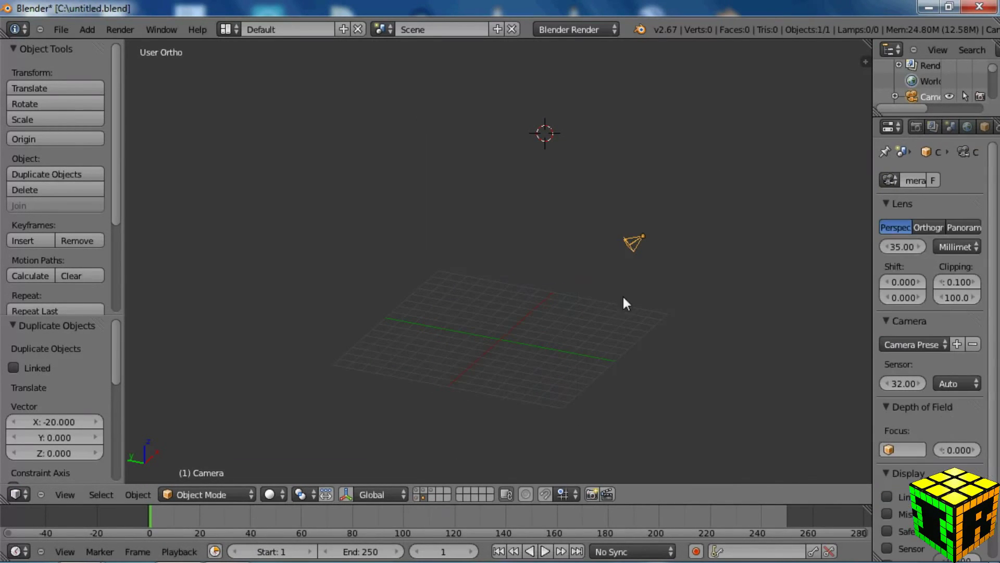
middle_click_drag(624, 296, 534, 310)
scroll(534, 310, "up", 1)
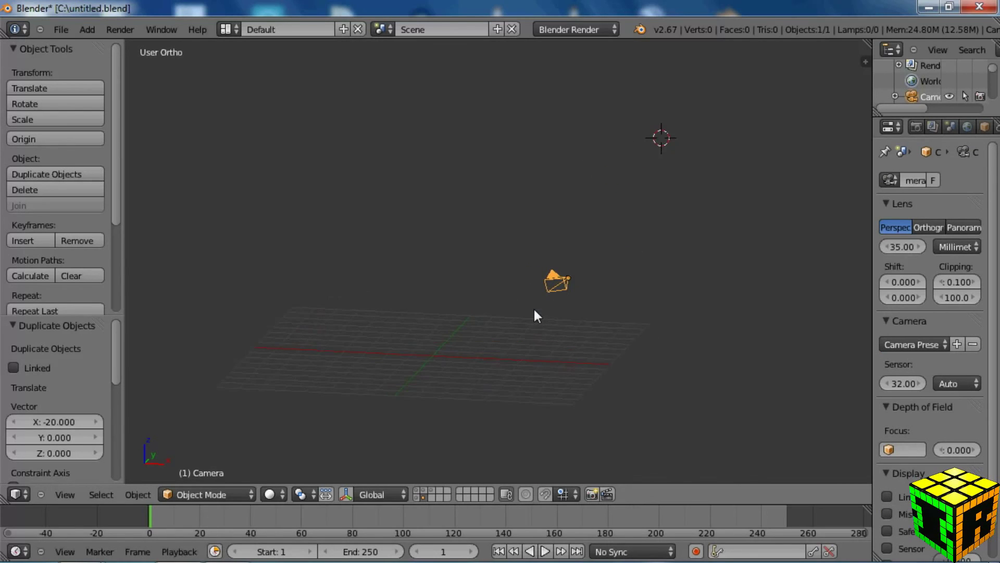
left_click(418, 492, "shift")
left_click(423, 490, "shift")
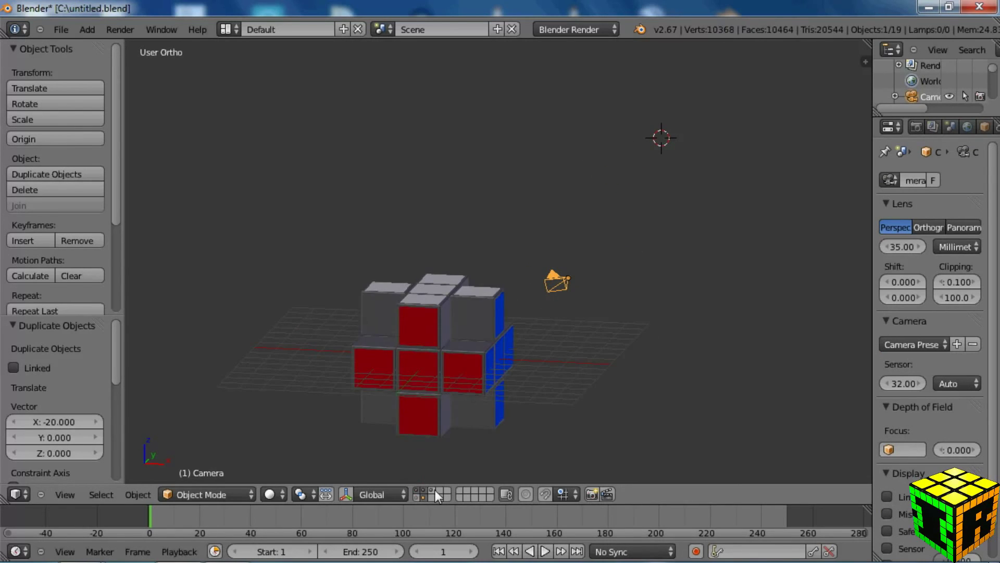
left_click(435, 489, "shift")
middle_click_drag(549, 302, 599, 320)
Step: Enable the translate manipulator for the camera and set the transform orientation to Local
left_click(351, 497)
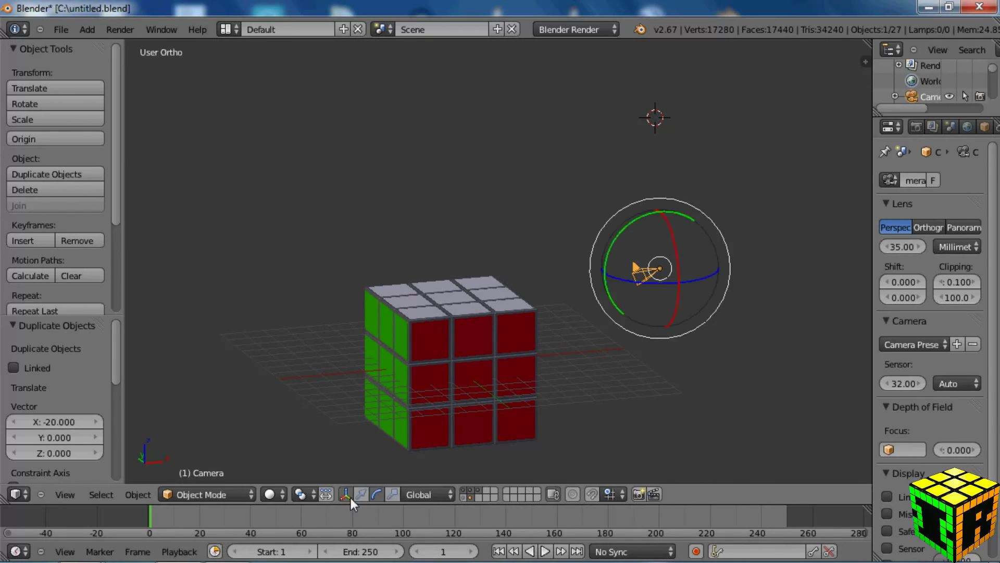
left_click(360, 494)
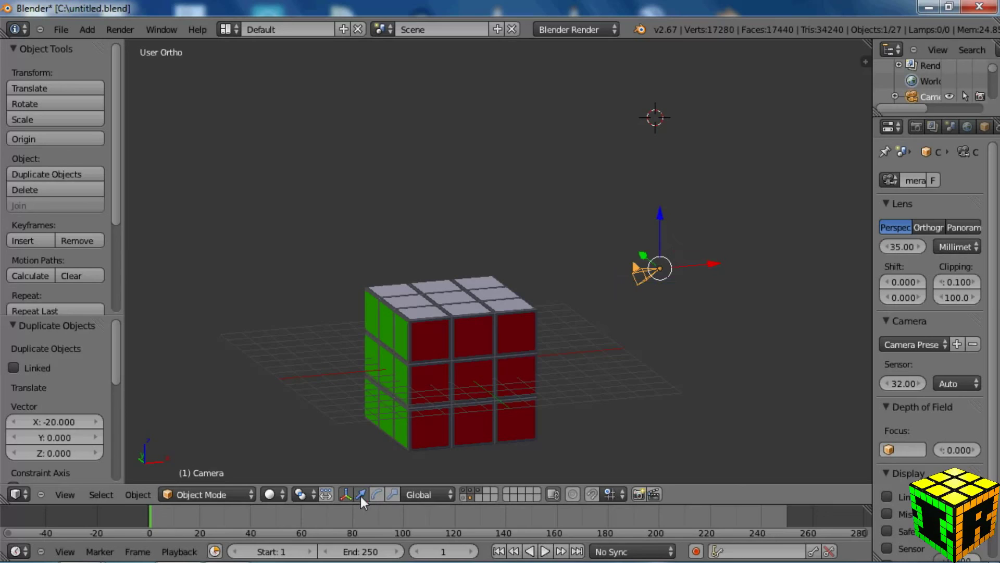
left_click(434, 495)
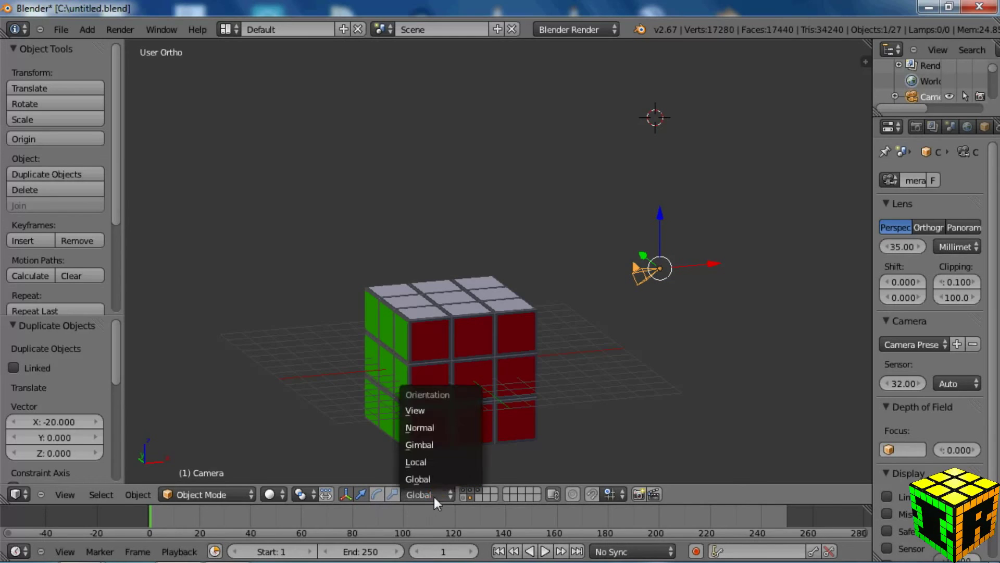
left_click(435, 461)
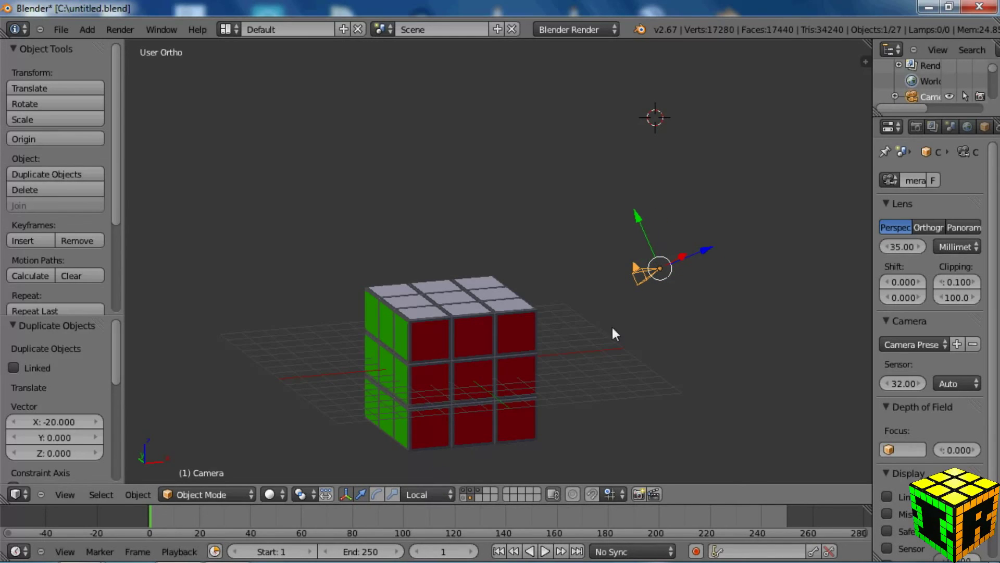
Step: Move the camera back along its local Z axis by about X 4.95, Y -4.62, Z 3.37 and look through it
middle_click_drag(612, 328, 677, 343)
middle_click_drag(706, 311, 599, 329, "shift")
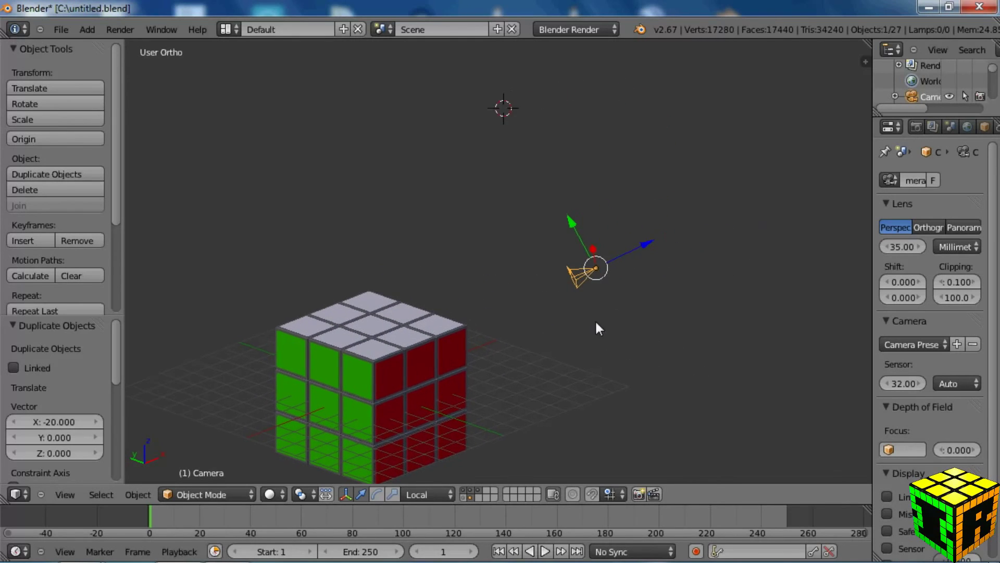
left_click_drag(645, 248, 802, 177)
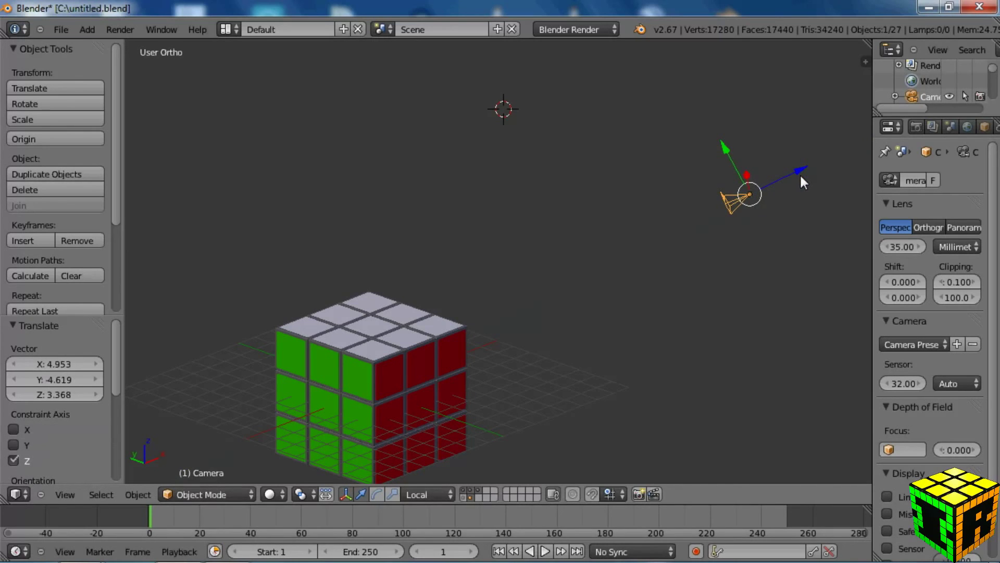
key("KP_0")
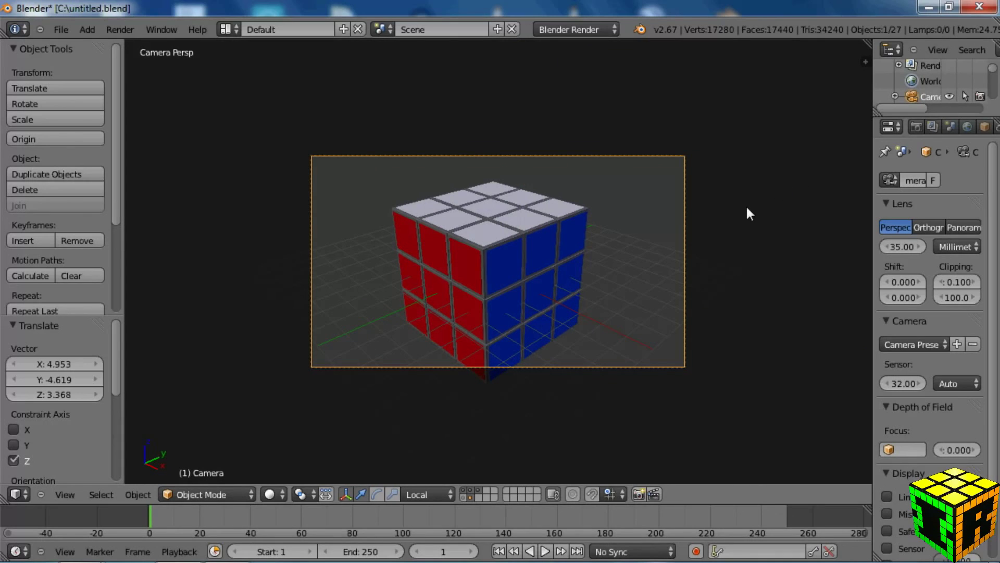
Step: Move the camera back along its local Z axis twice, by about X 1.77, Y -1.65, Z 1.21 and X 1.68, Y -1.56, Z 1.14
key("KP_0")
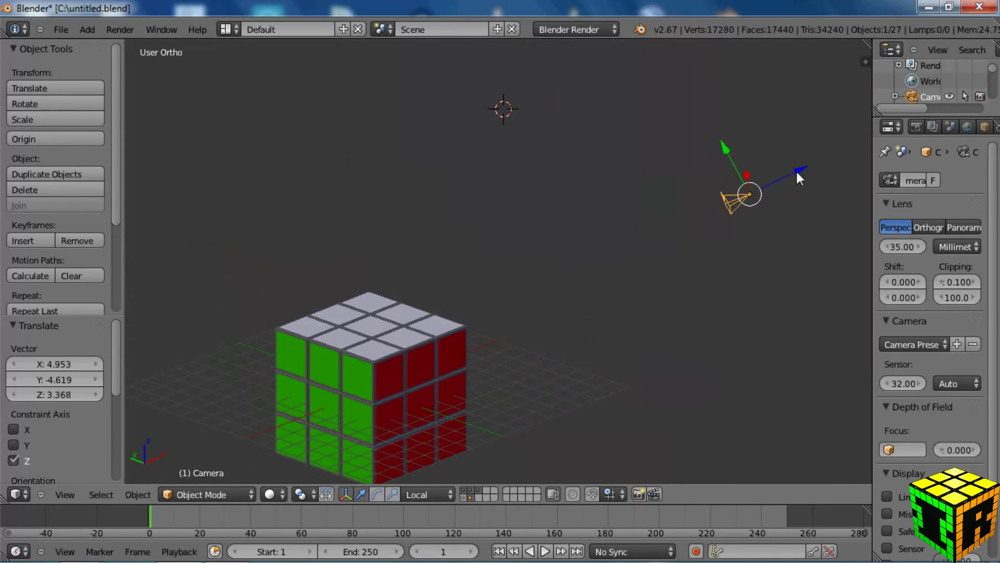
left_click_drag(799, 178, 855, 143)
key("KP_0")
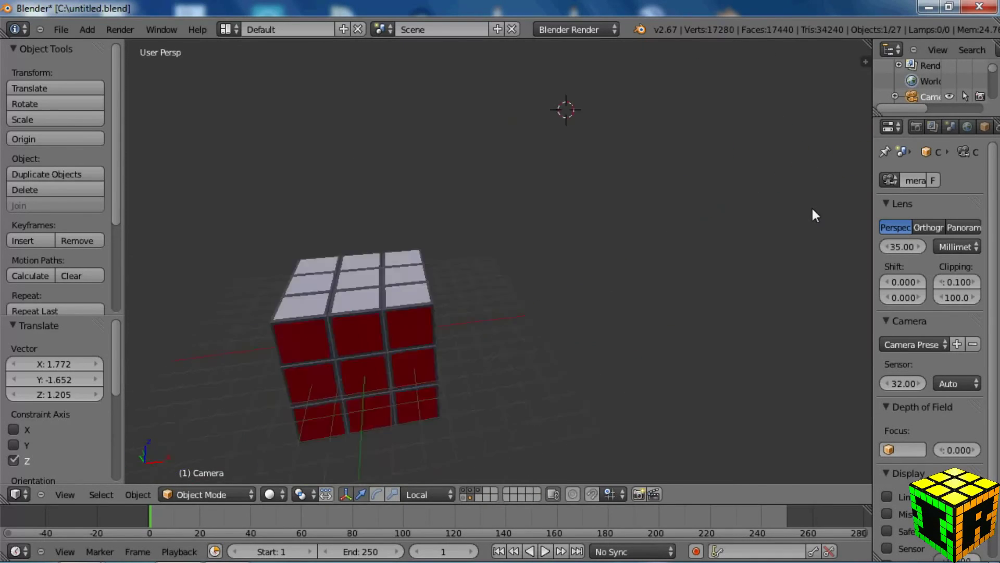
key("KP_0")
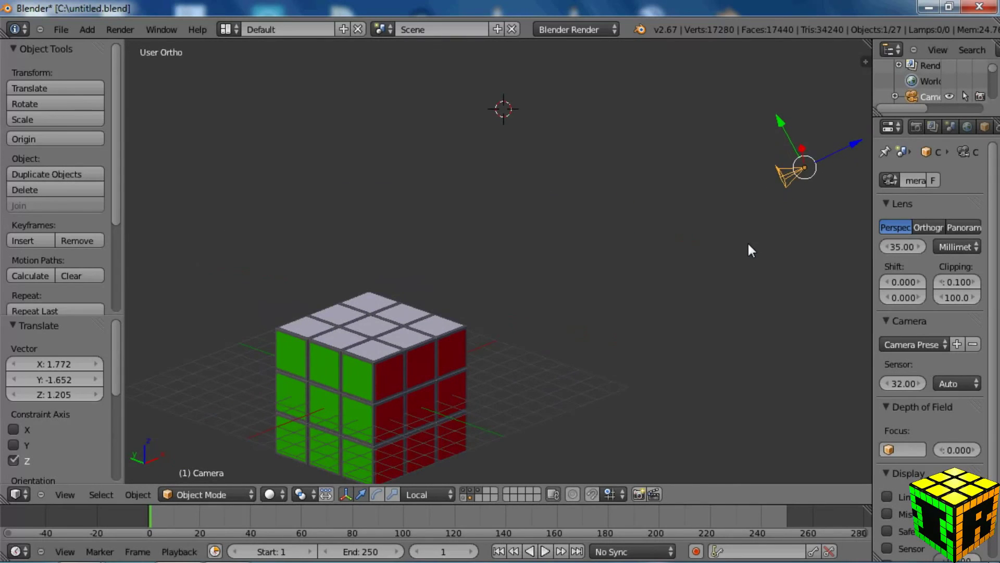
left_click_drag(799, 160, 790, 228)
key("KP_0")
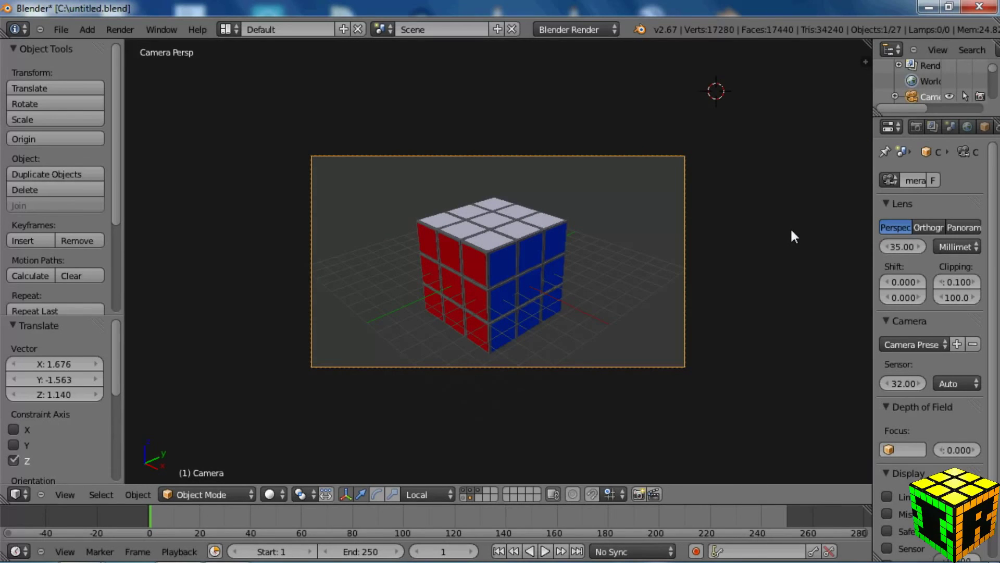
Step: Show the lamps' layer together with the cube and camera, and render the scene to check its lighting and framing
key("F12")
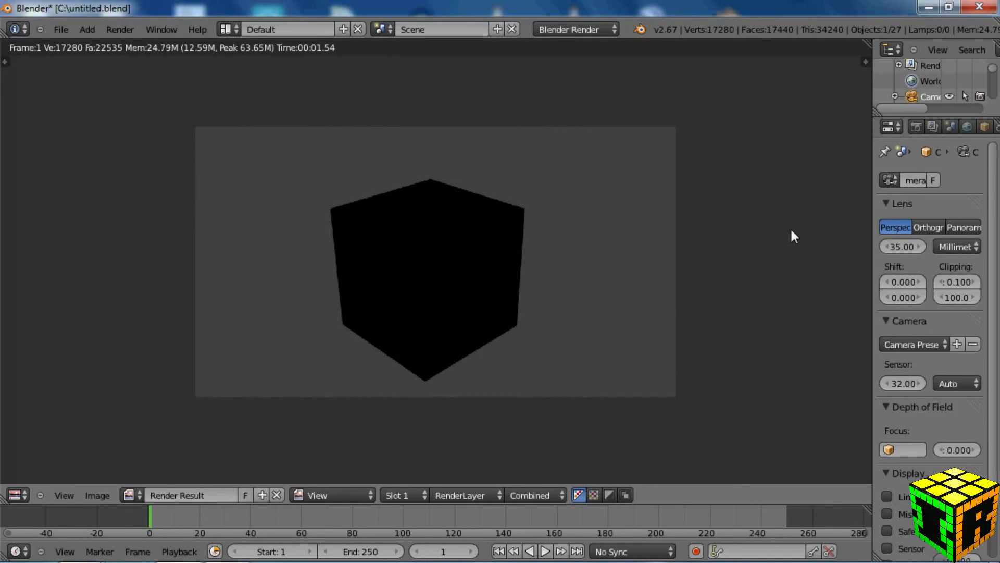
key("Escape")
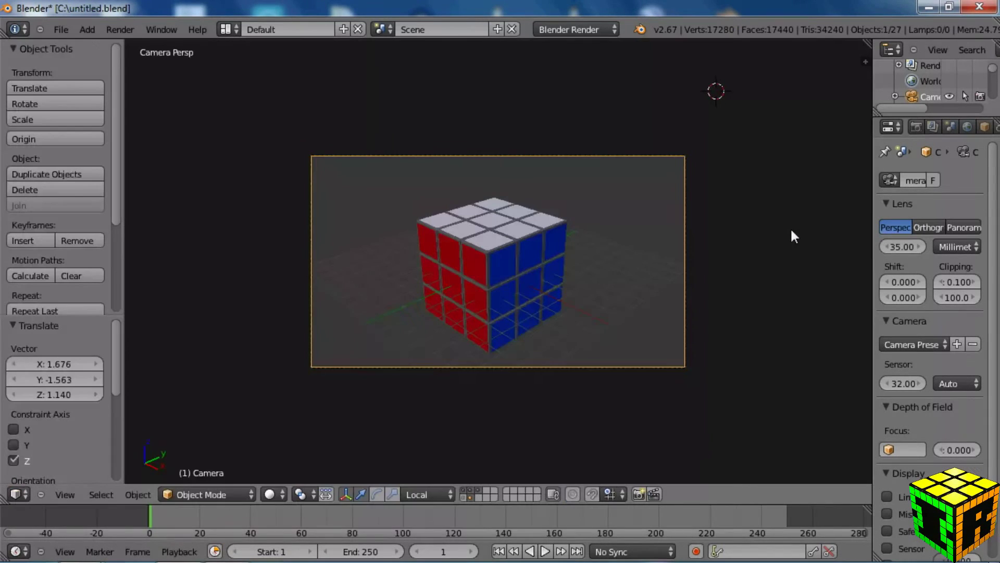
left_click(463, 499, "shift")
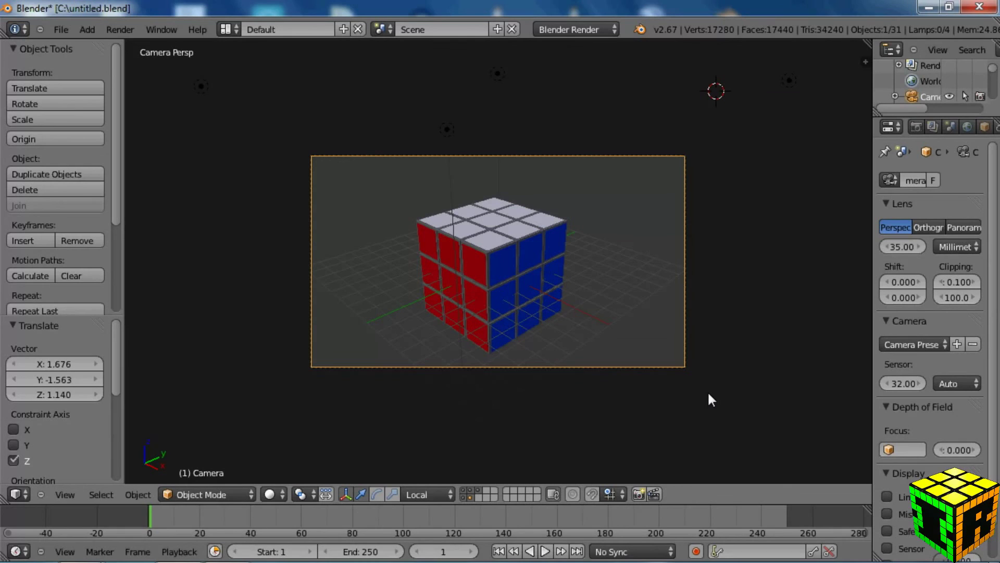
key("F12")
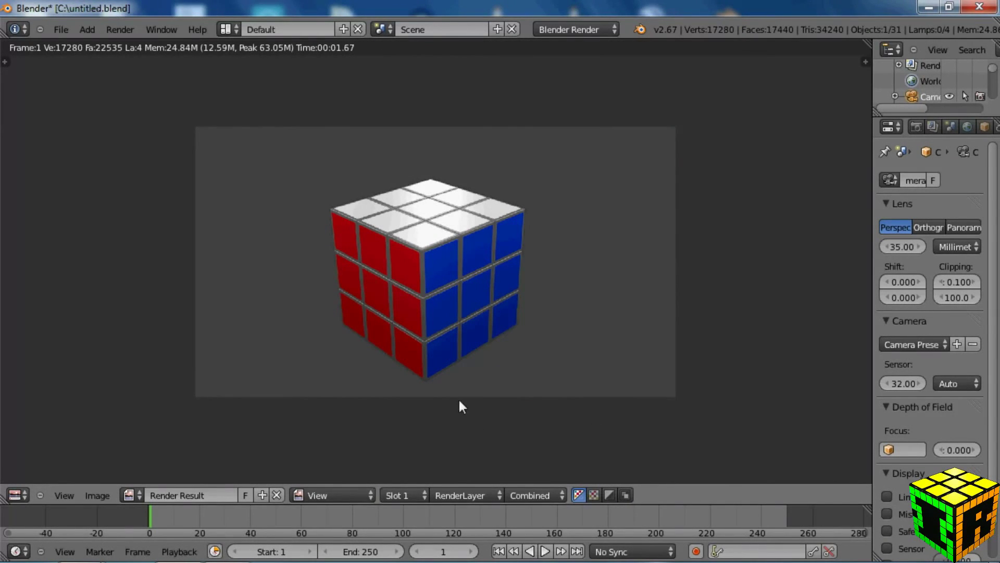
scroll(442, 330, "up", 2)
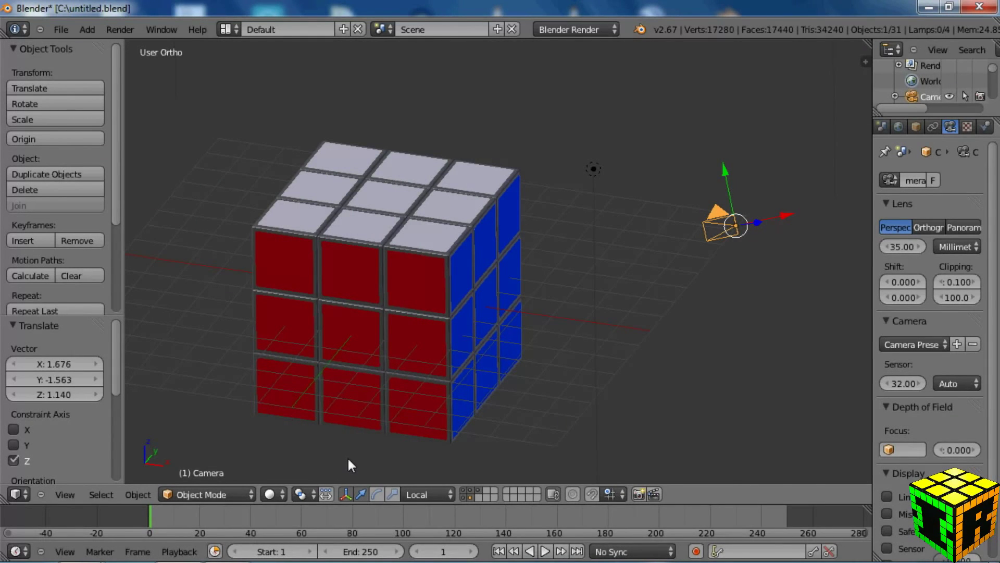
key("F12")
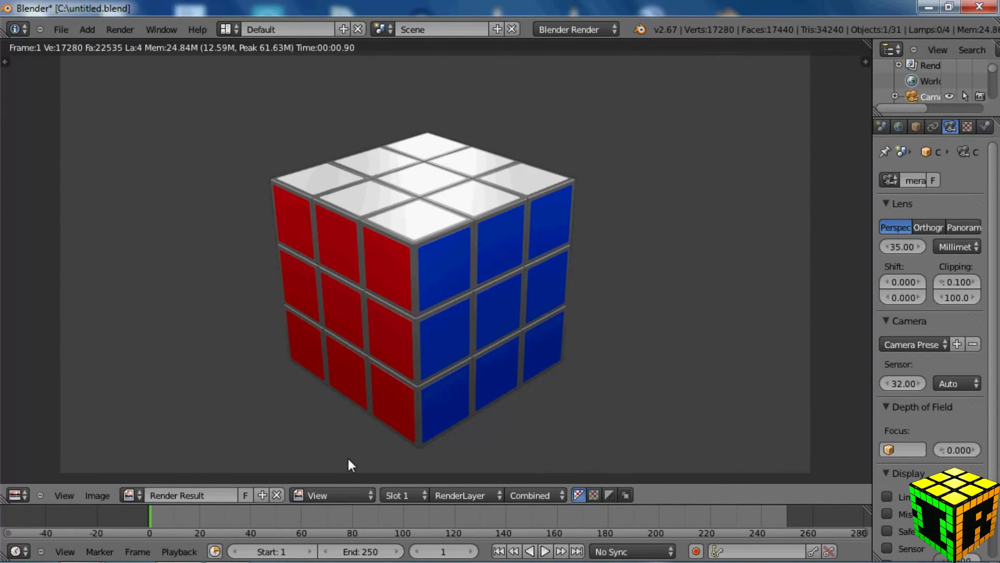
key("Escape")
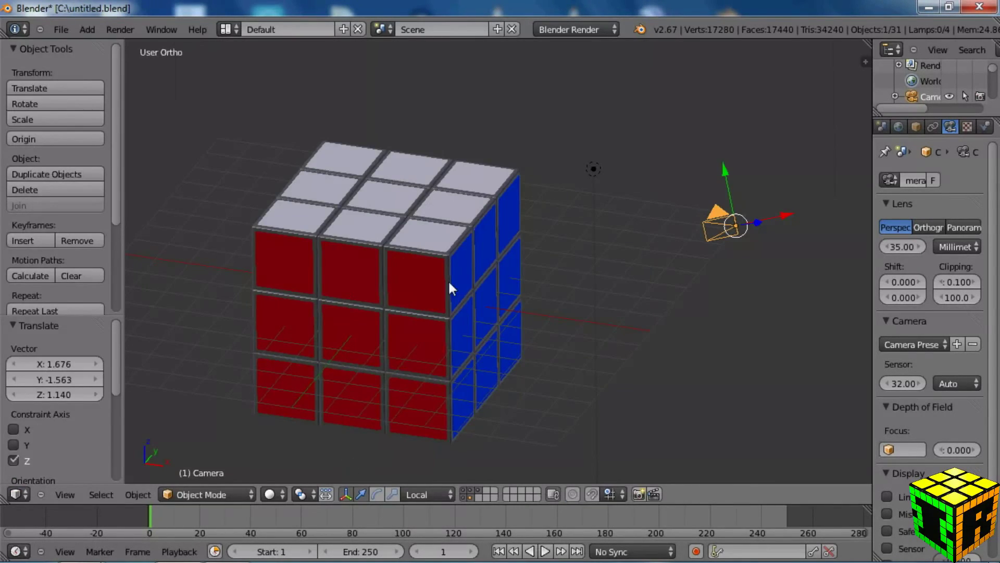
Step: Select the cube's upper corner piece between the red, white and blue faces and darken its Negro material's diffuse colour to near black
right_click(447, 263)
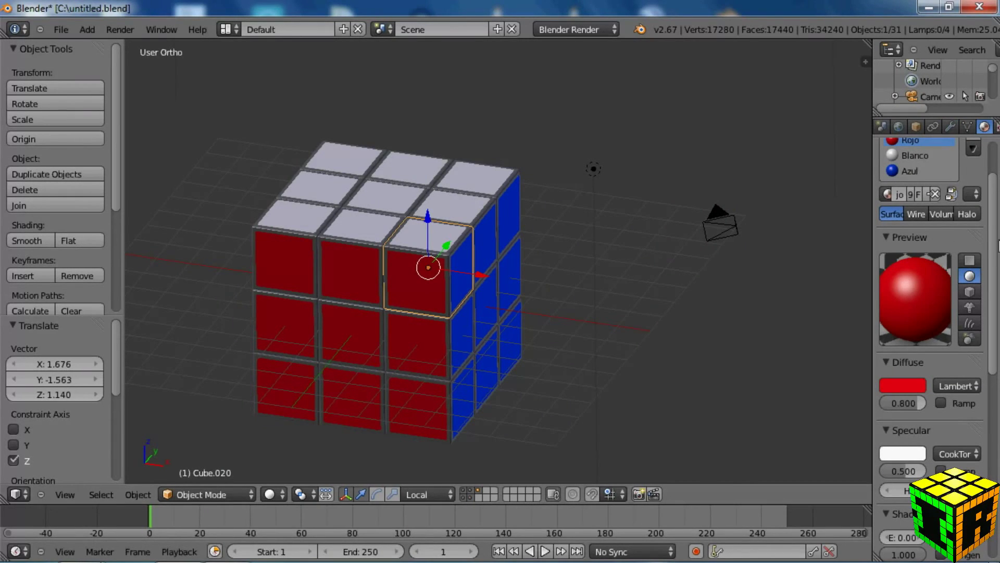
scroll(927, 234, "up", 3)
left_click(915, 187)
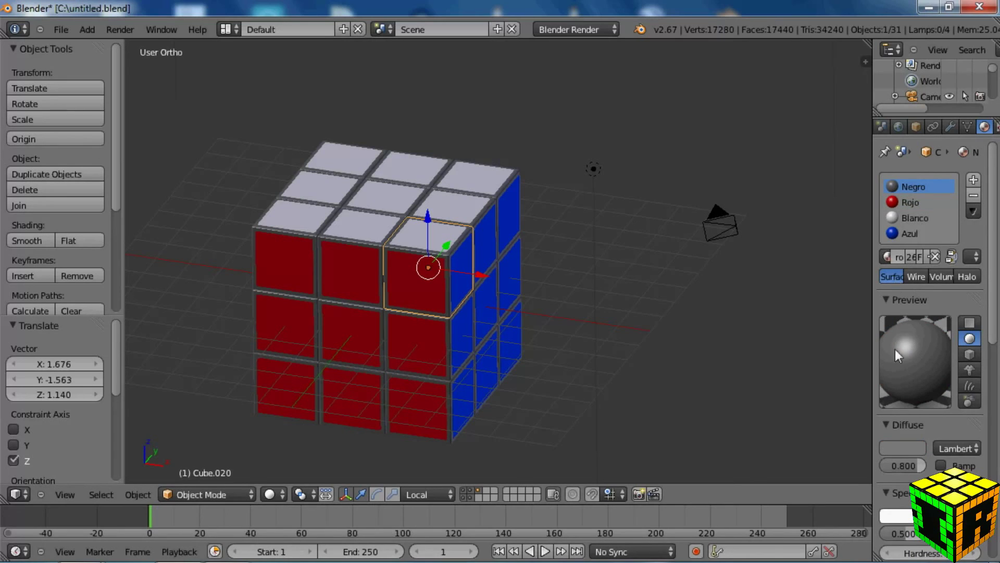
left_click(896, 448)
left_click_drag(915, 302, 914, 333)
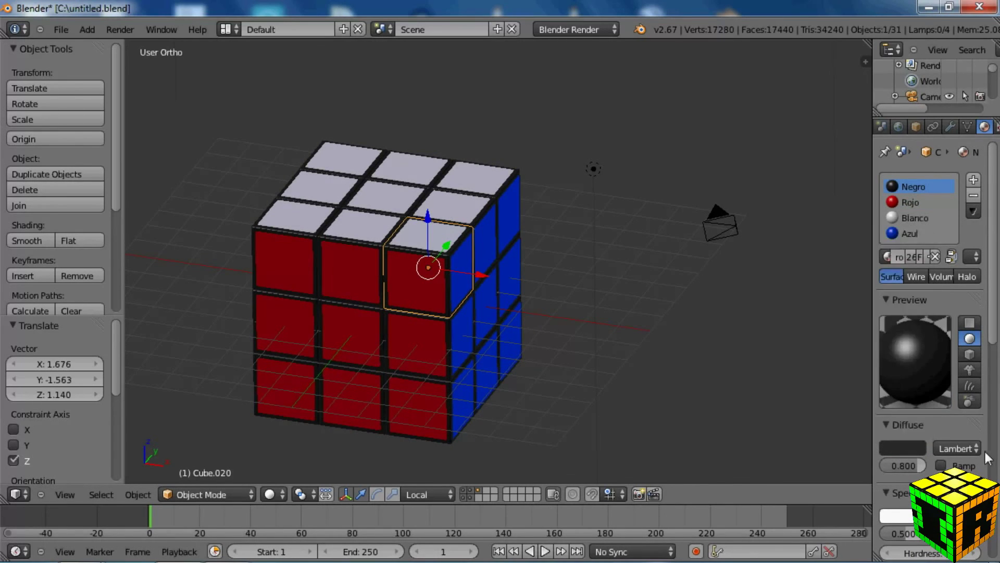
Step: Increase the Negro material's specular hardness and render the cube to check its black borders
scroll(995, 337, "down", 2)
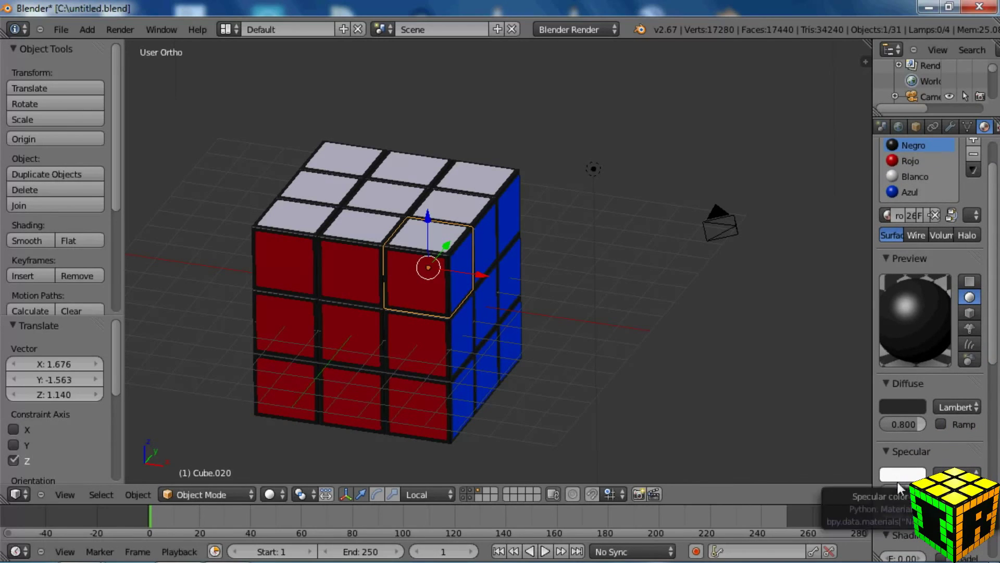
left_click_drag(938, 512, 958, 512)
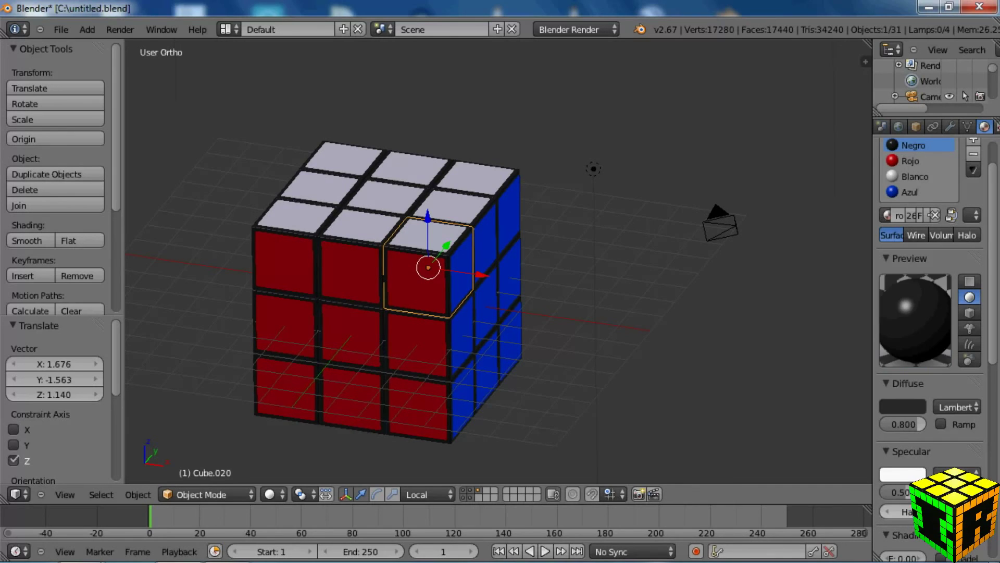
left_click(938, 512)
key("Return")
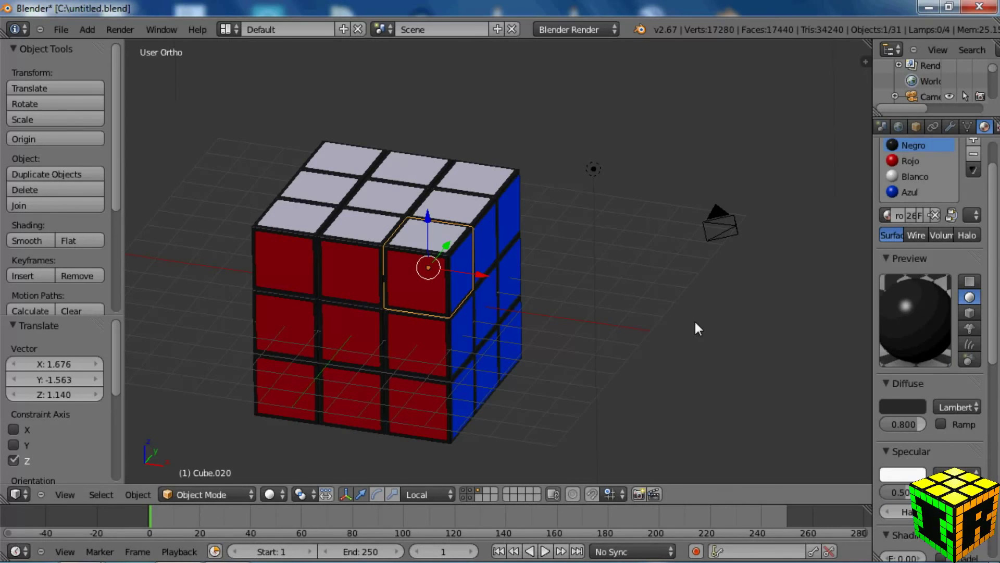
key("F12")
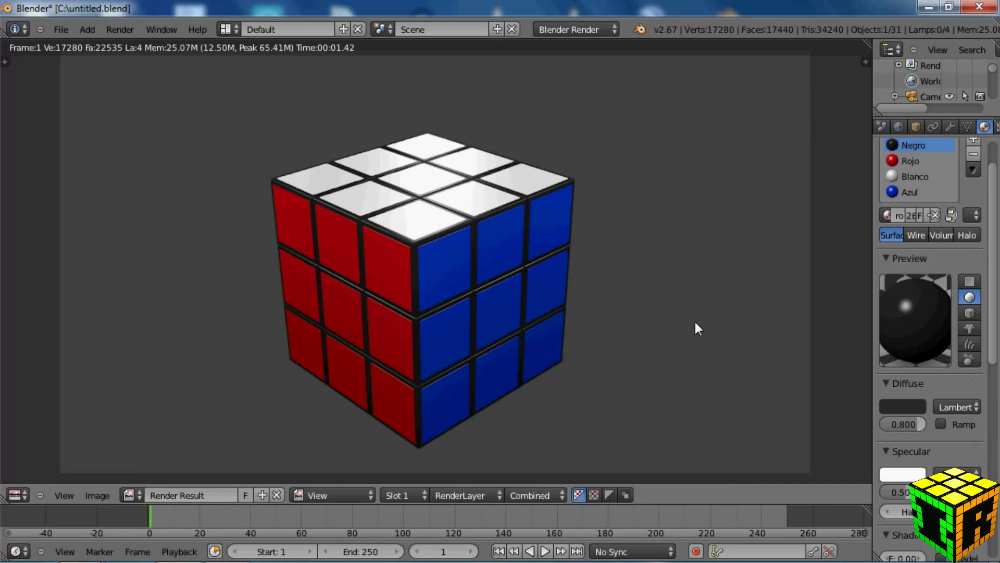
key("Escape")
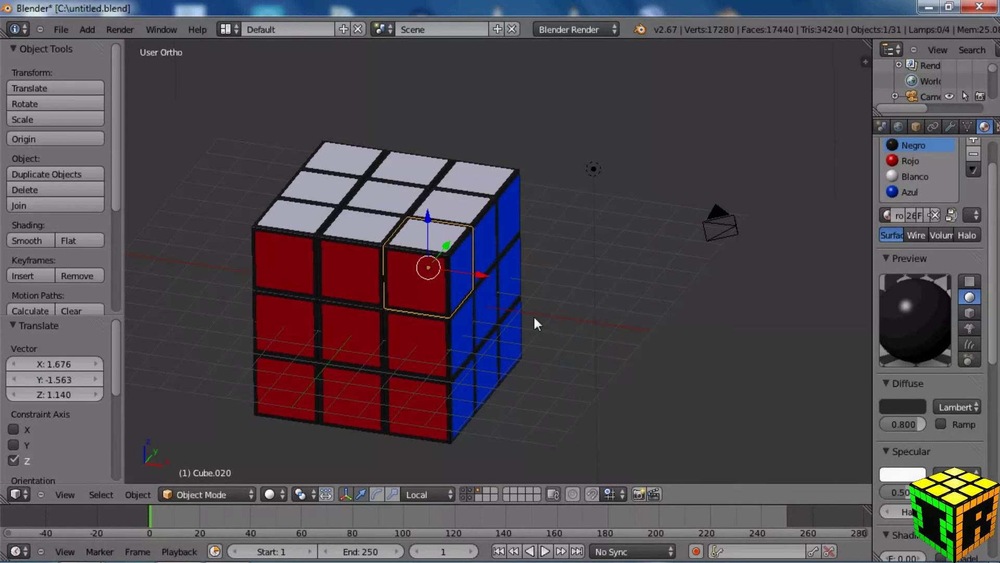
Step: Set the world's horizon colour to a bright blue of about R 0.000, G 0.429, B 0.841
middle_click_drag(563, 352, 513, 350)
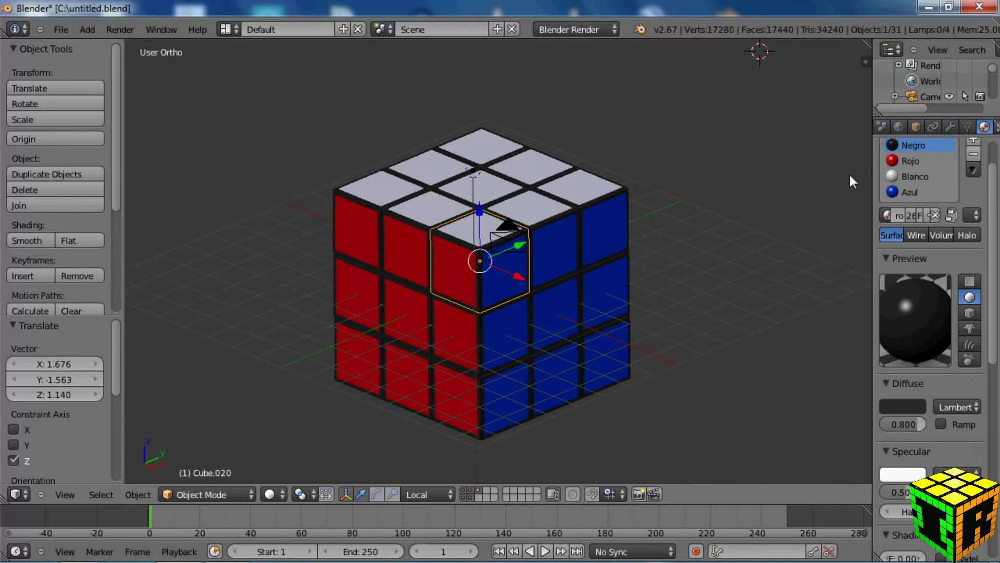
left_click(899, 127)
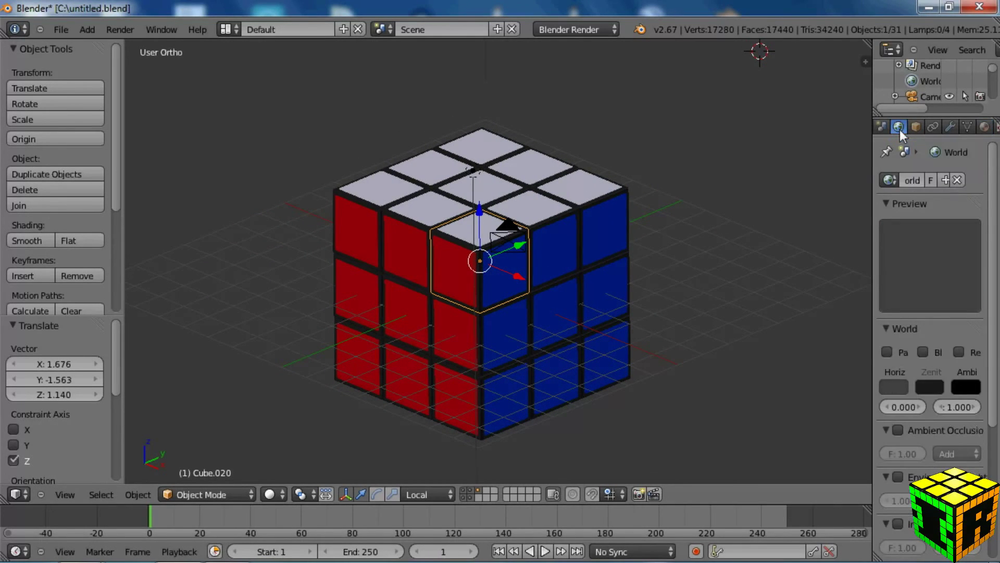
left_click(892, 388)
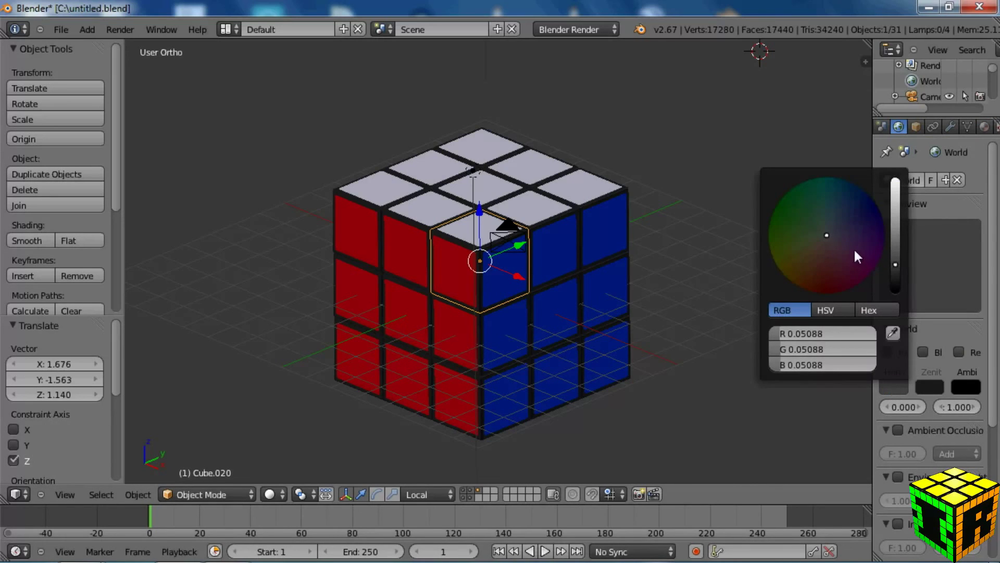
left_click_drag(897, 265, 897, 230)
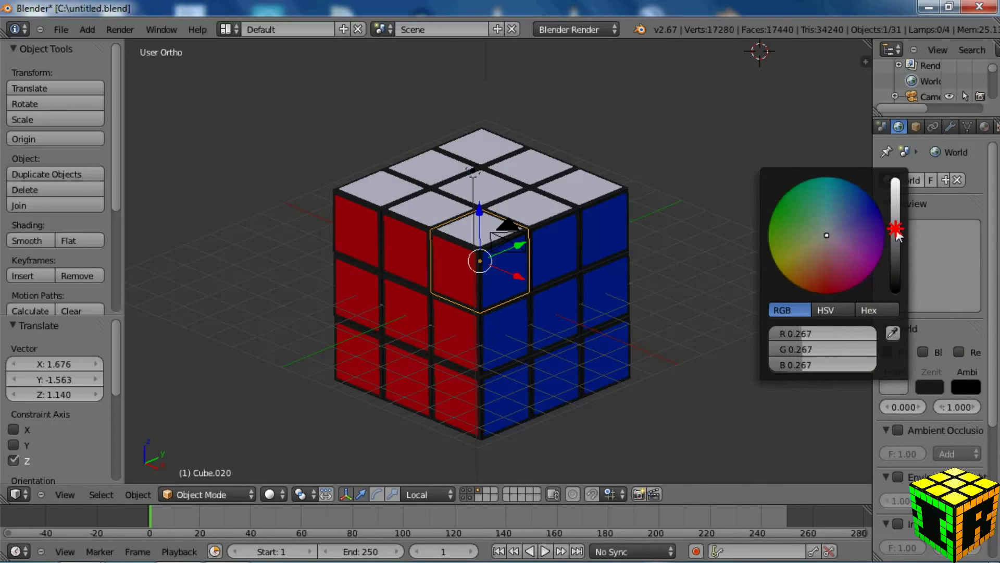
left_click_drag(826, 234, 863, 180)
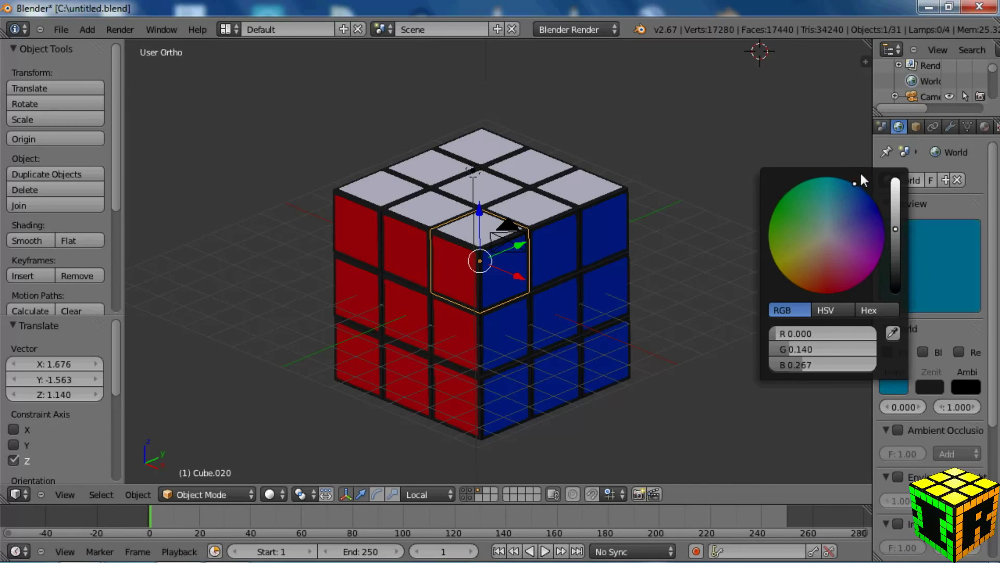
left_click_drag(894, 227, 897, 186)
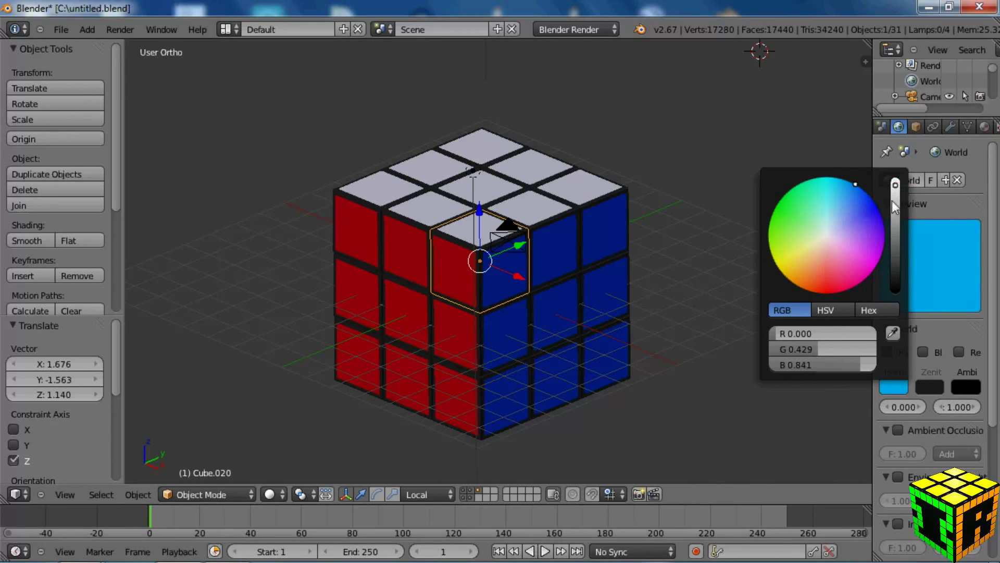
Step: Enable Blend Sky for the world and set the zenith colour to cyan, about R 0.000, G 0.506, B 0.698
left_click(923, 353)
left_click(928, 385)
left_click(929, 213)
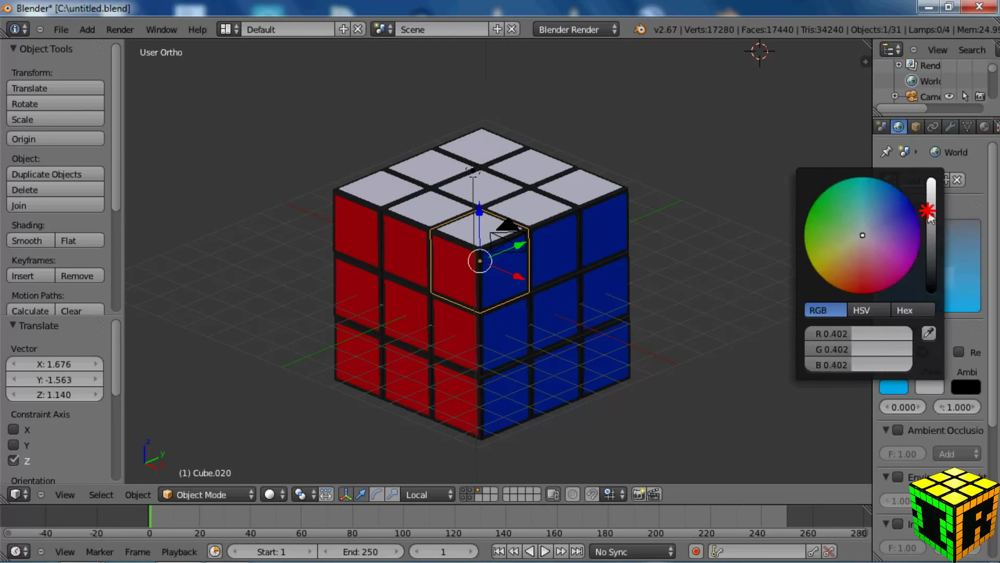
left_click_drag(929, 213, 931, 194)
left_click_drag(875, 234, 889, 153)
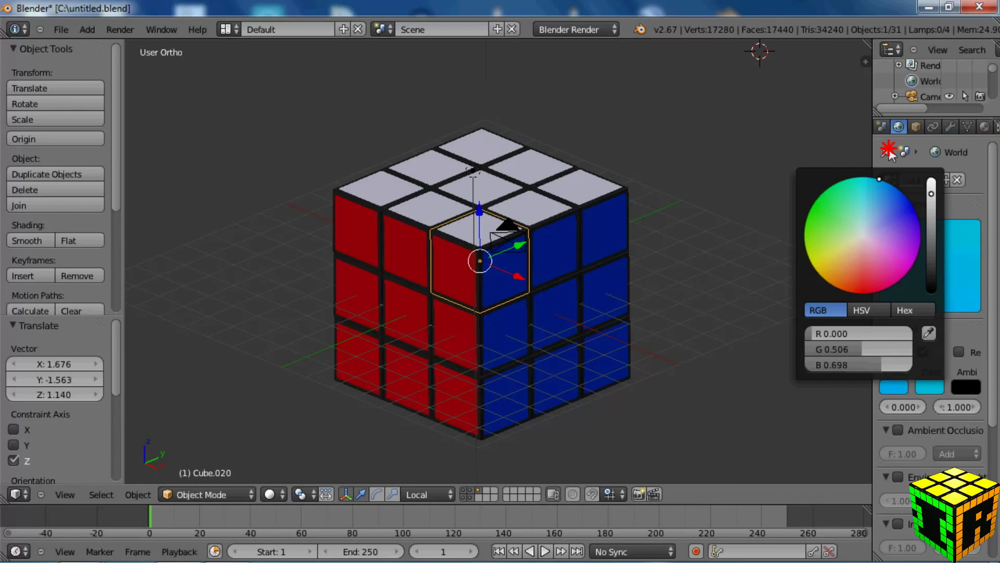
Step: Shift the world's horizon colour to a deeper blue and render the scene to check the gradient background
left_click(897, 390)
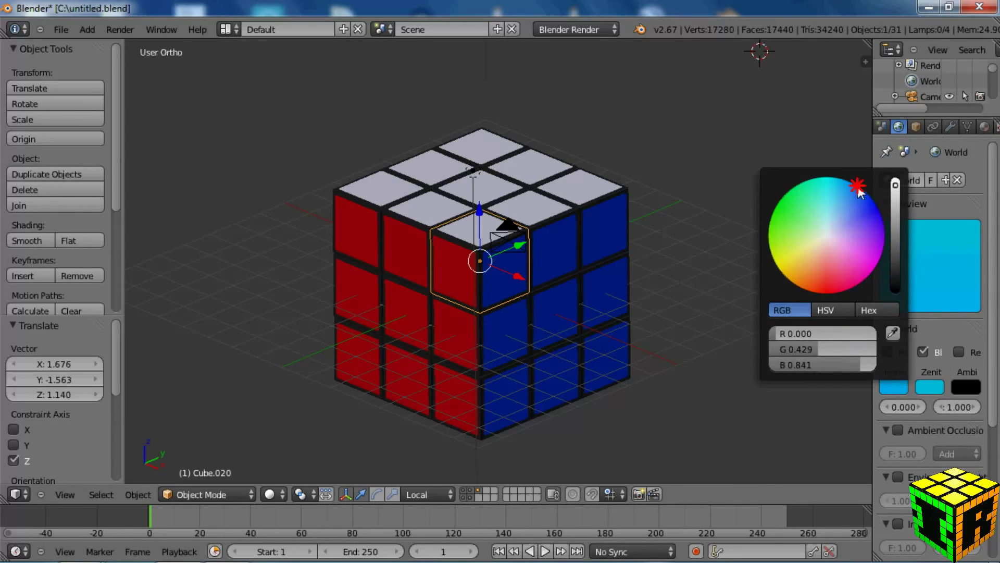
left_click_drag(860, 194, 884, 202)
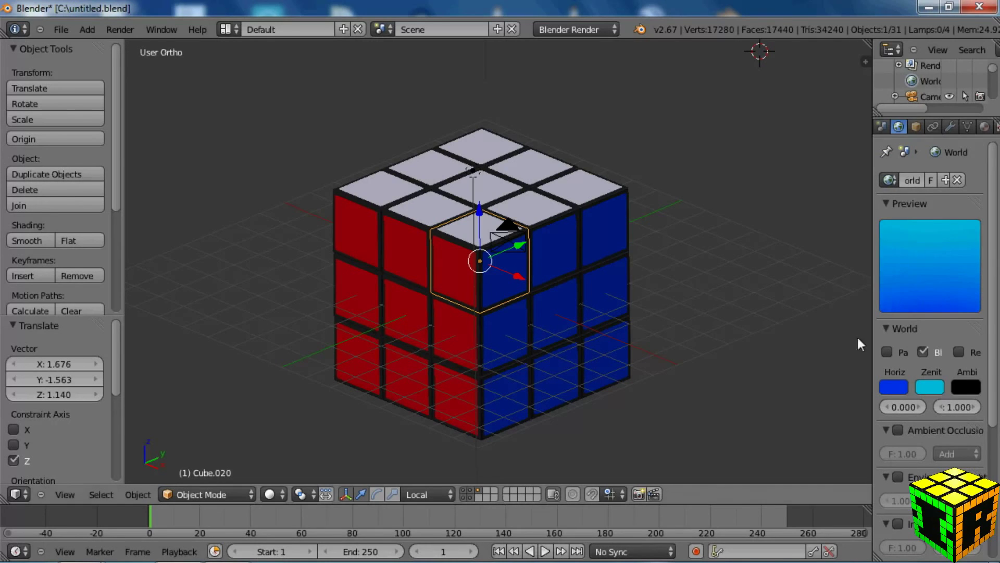
key("F12")
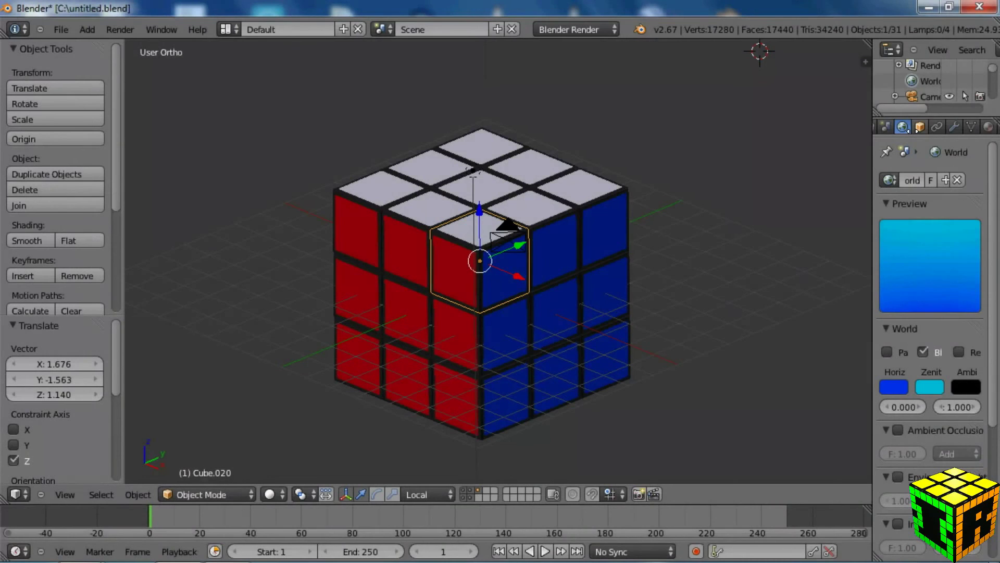
Step: Set the render resolution to X 600 and Y 400 in the scene's render dimensions
left_click(917, 127)
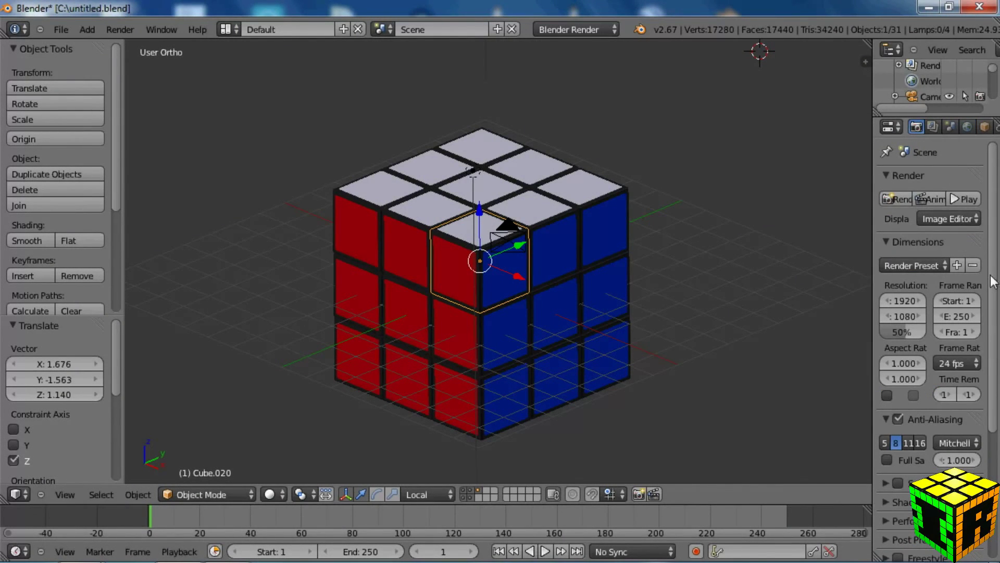
scroll(987, 270, "down", 1)
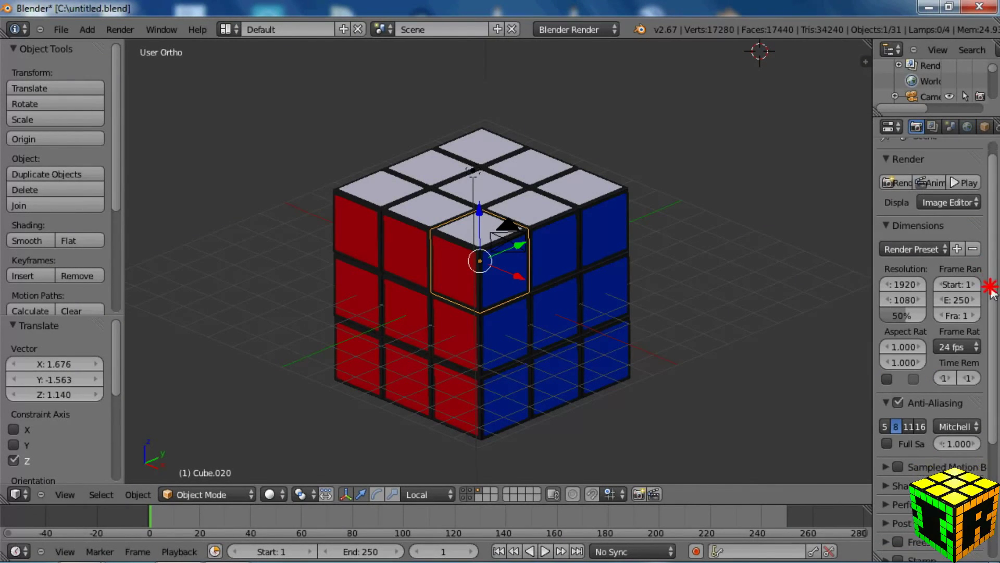
left_click(902, 285)
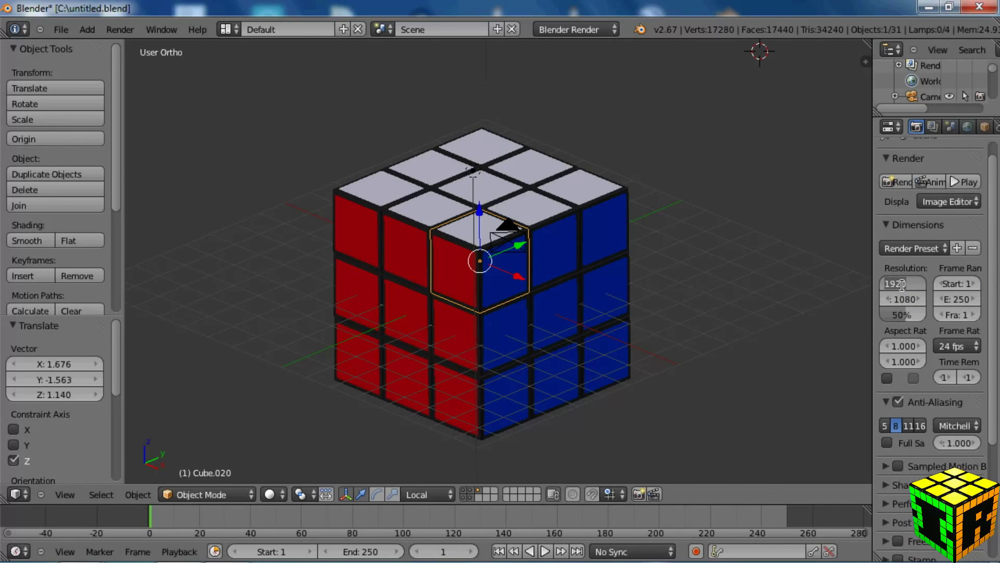
type("600")
left_click(904, 298)
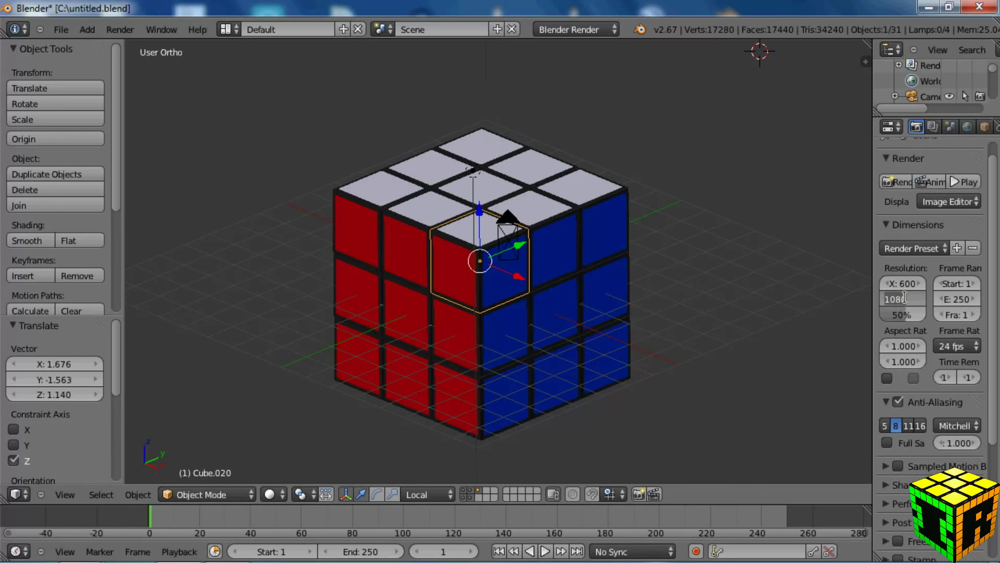
type("400")
key("Return")
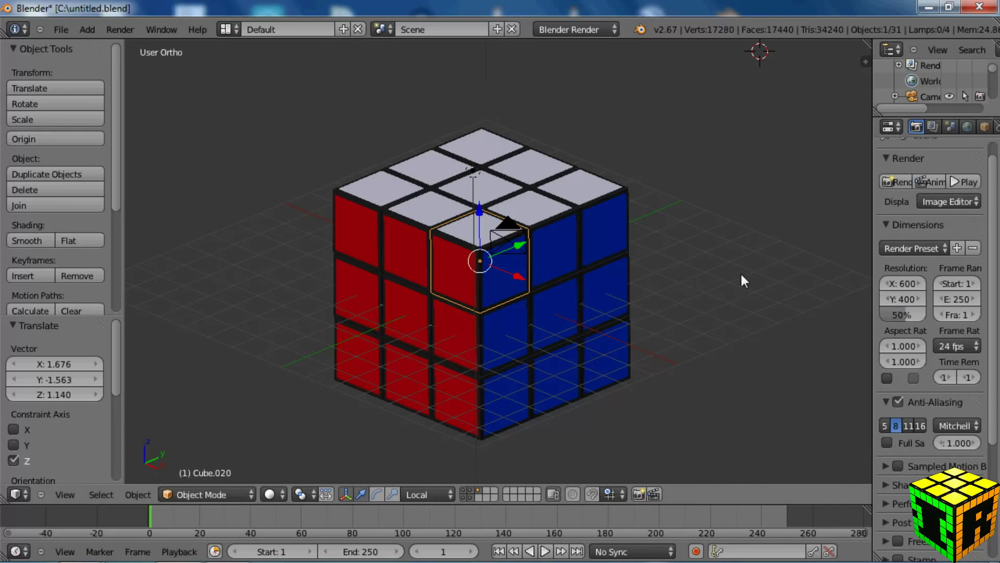
Step: Render the scene at the current resolution and examine the cube's edges up close, then return to the 3D scene
key("F12")
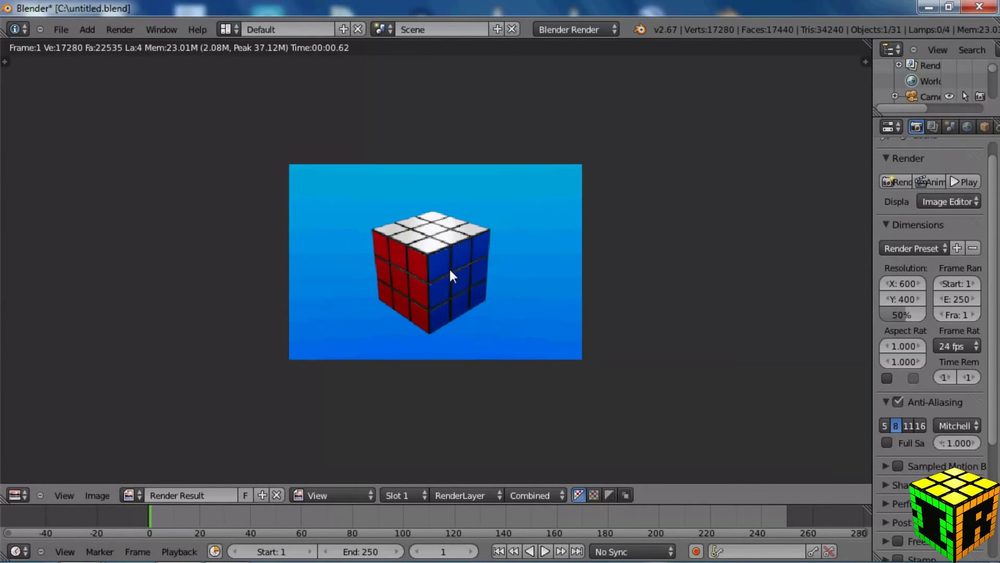
scroll(449, 267, "up", 5)
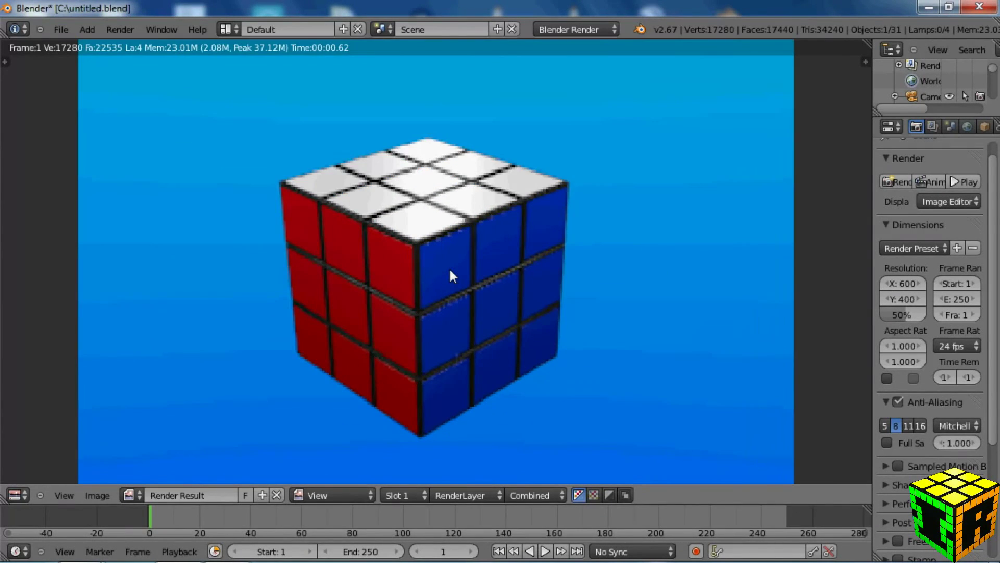
scroll(449, 267, "up", 2)
scroll(449, 267, "up", 1)
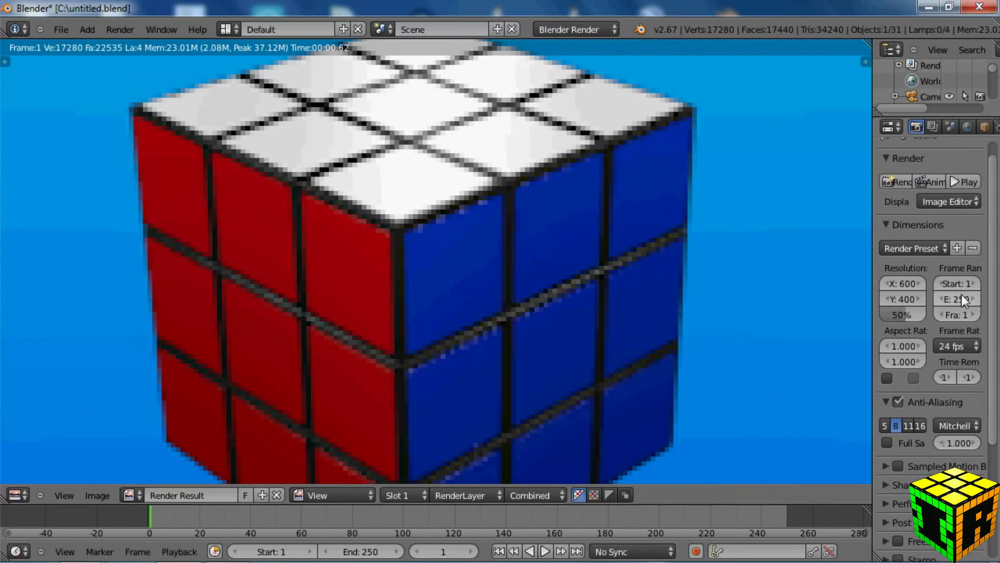
key("Escape")
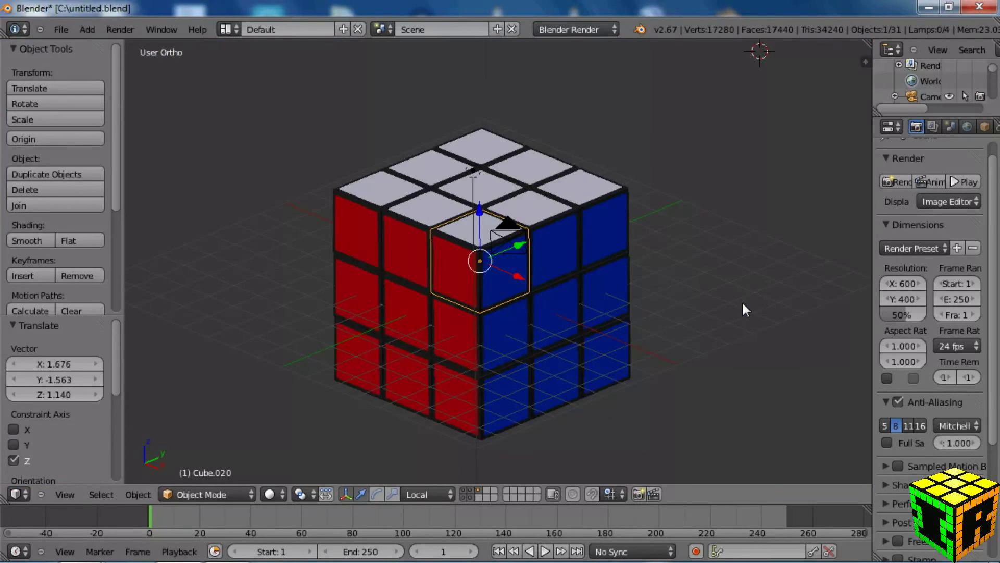
Step: Set the render resolution to X 3000 and Y 2000 in the scene's render dimensions
left_click(904, 285)
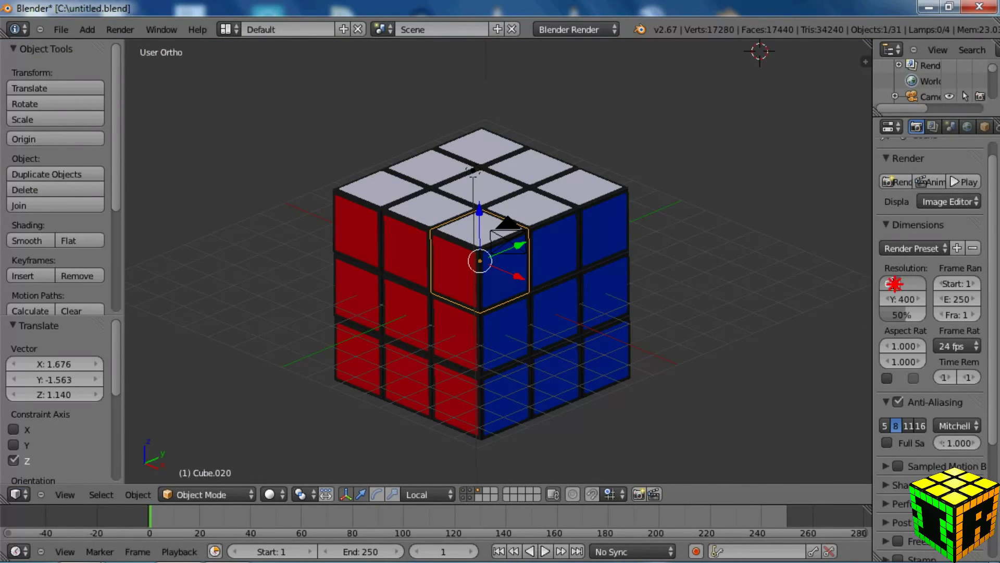
left_click(885, 283)
key("Delete")
left_click(904, 299)
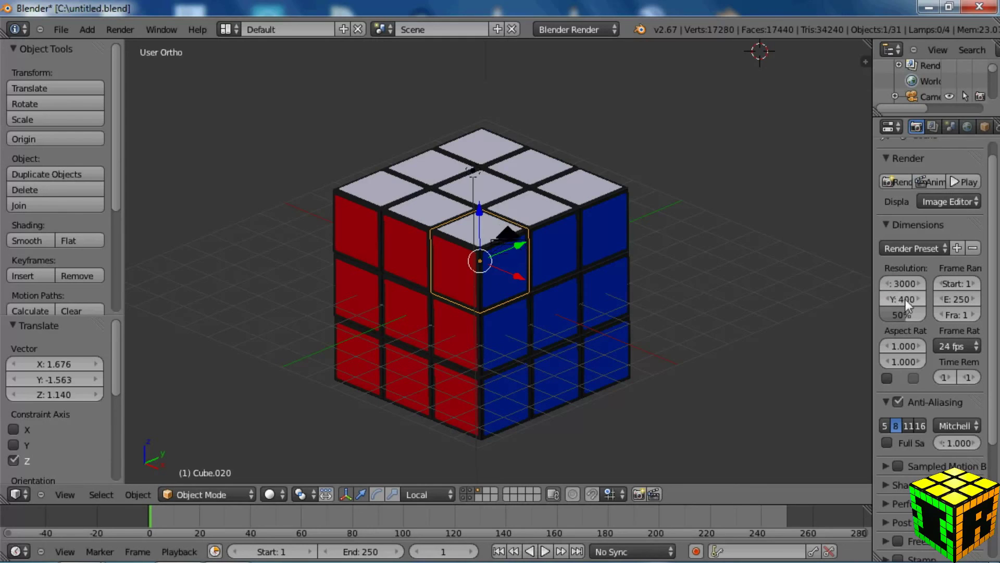
type("200")
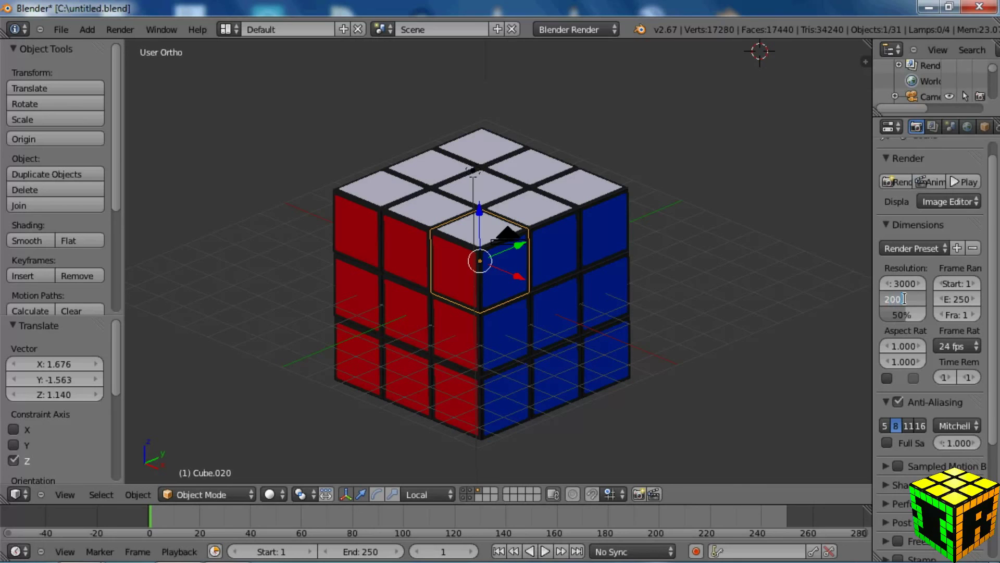
type("0")
key("Return")
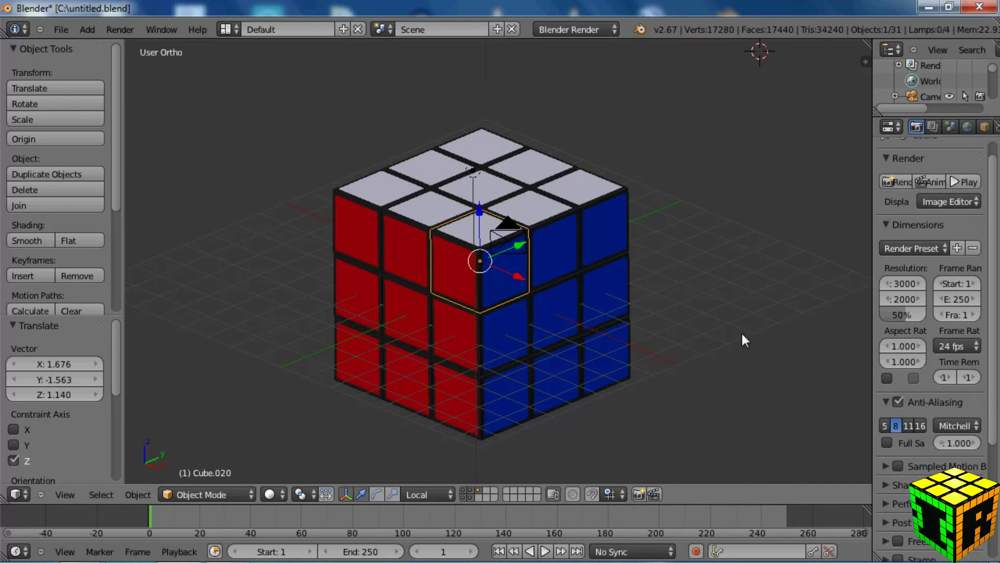
Step: Render the scene at the higher resolution and inspect the cube's edges and faces in the rendered image
key("F12")
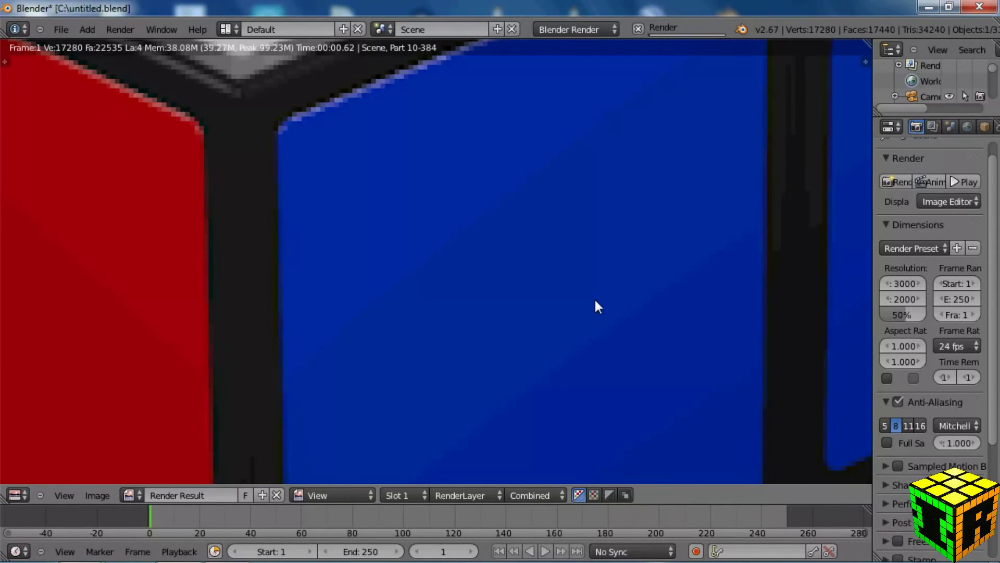
scroll(595, 298, "down", 7)
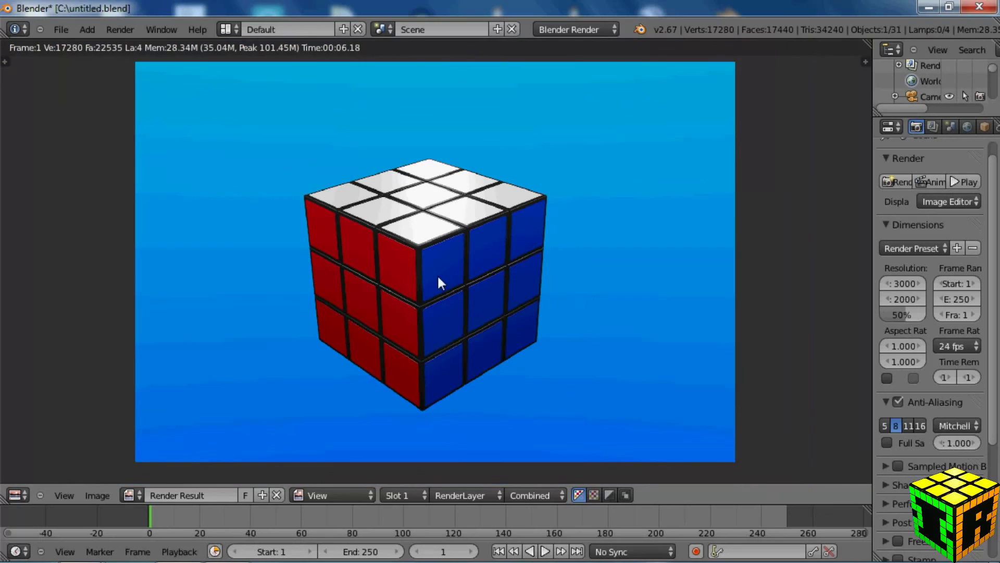
scroll(442, 270, "up", 2)
scroll(442, 270, "up", 1)
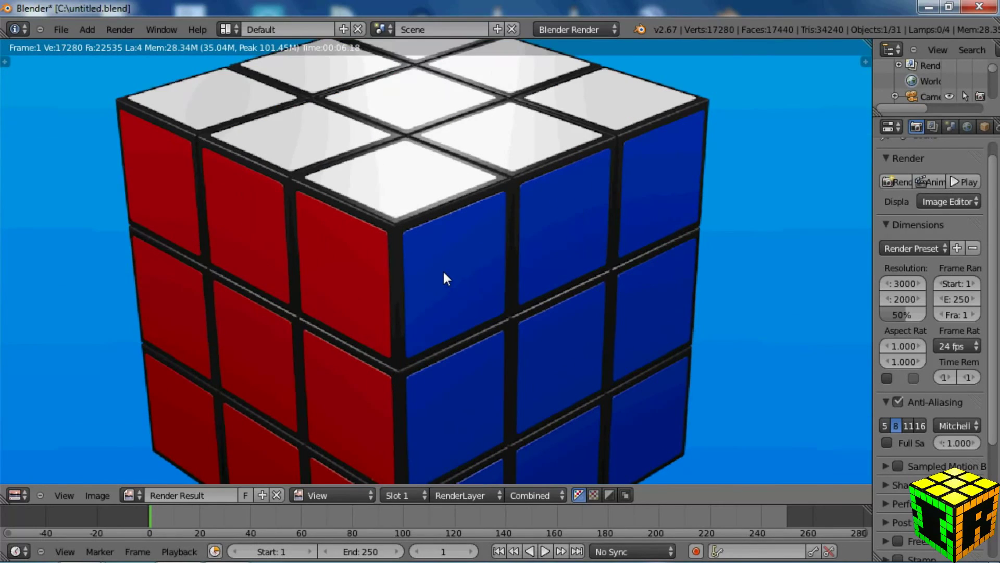
scroll(443, 270, "down", 1)
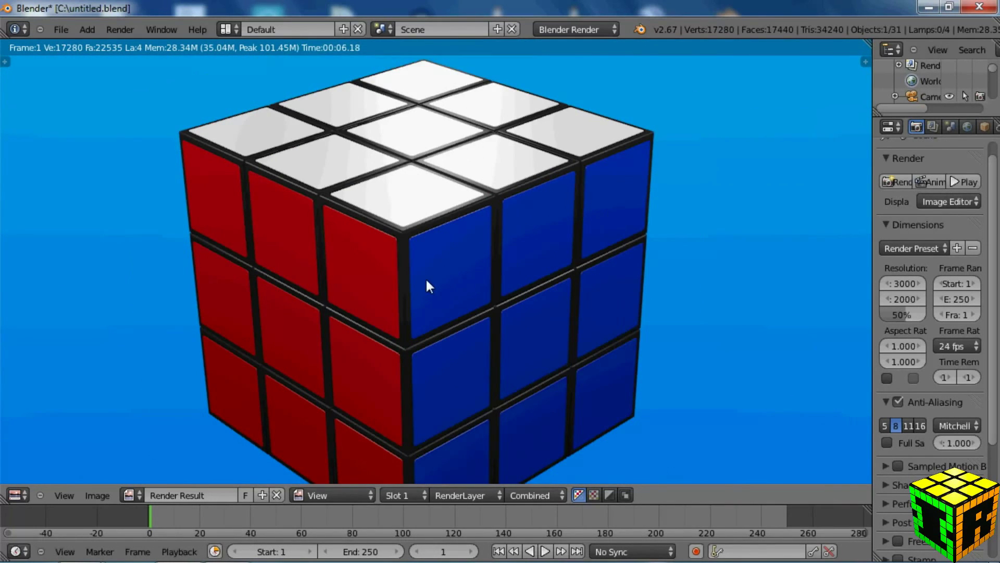
left_click_drag(440, 278, 517, 320)
middle_click_drag(518, 318, 569, 356)
scroll(546, 332, "down", 4)
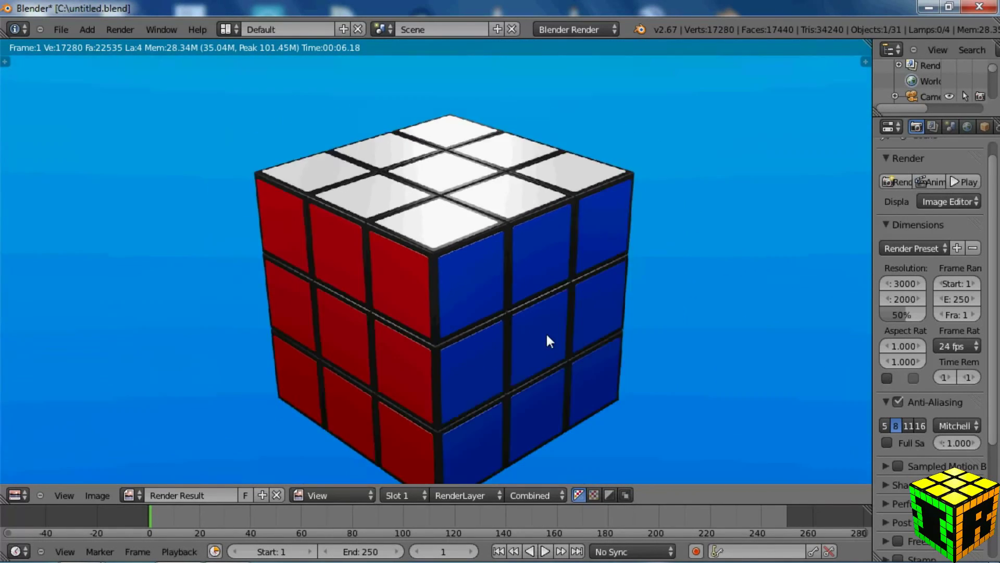